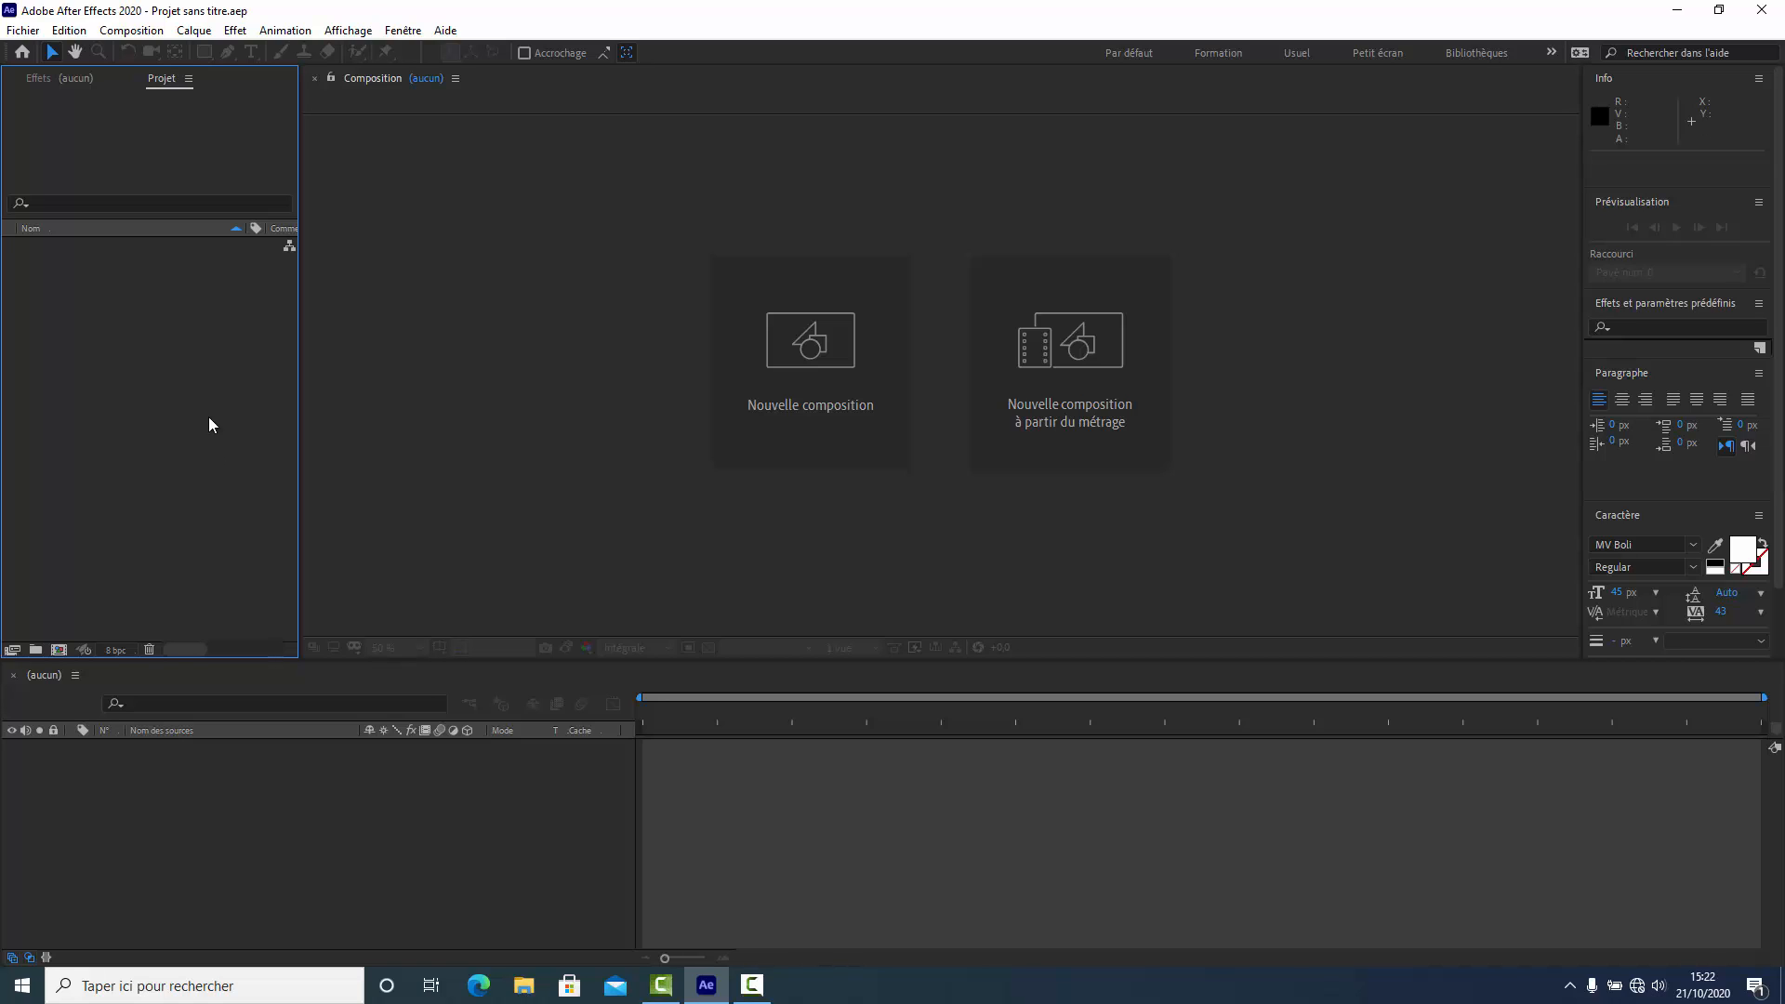
# Create a new composition with the HDTV 1080 25 preset and a 10-second duration.
pyautogui.click(133, 32)
pyautogui.click(175, 53)
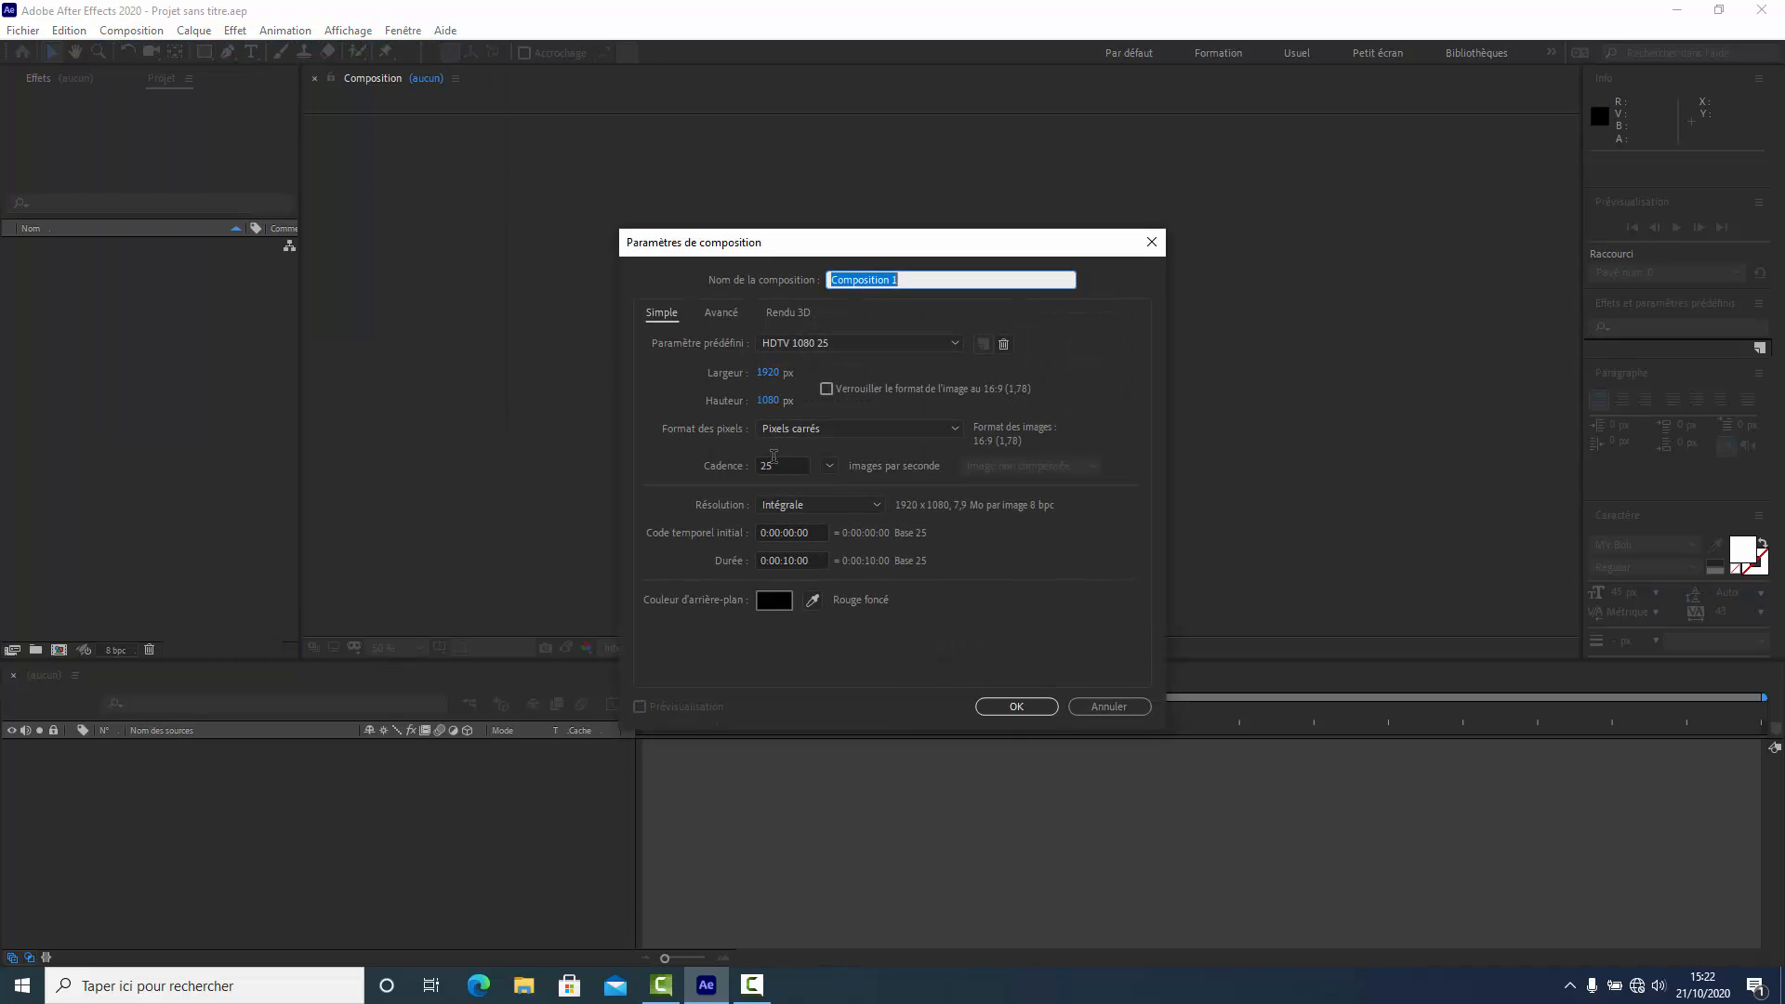
pyautogui.click(1013, 705)
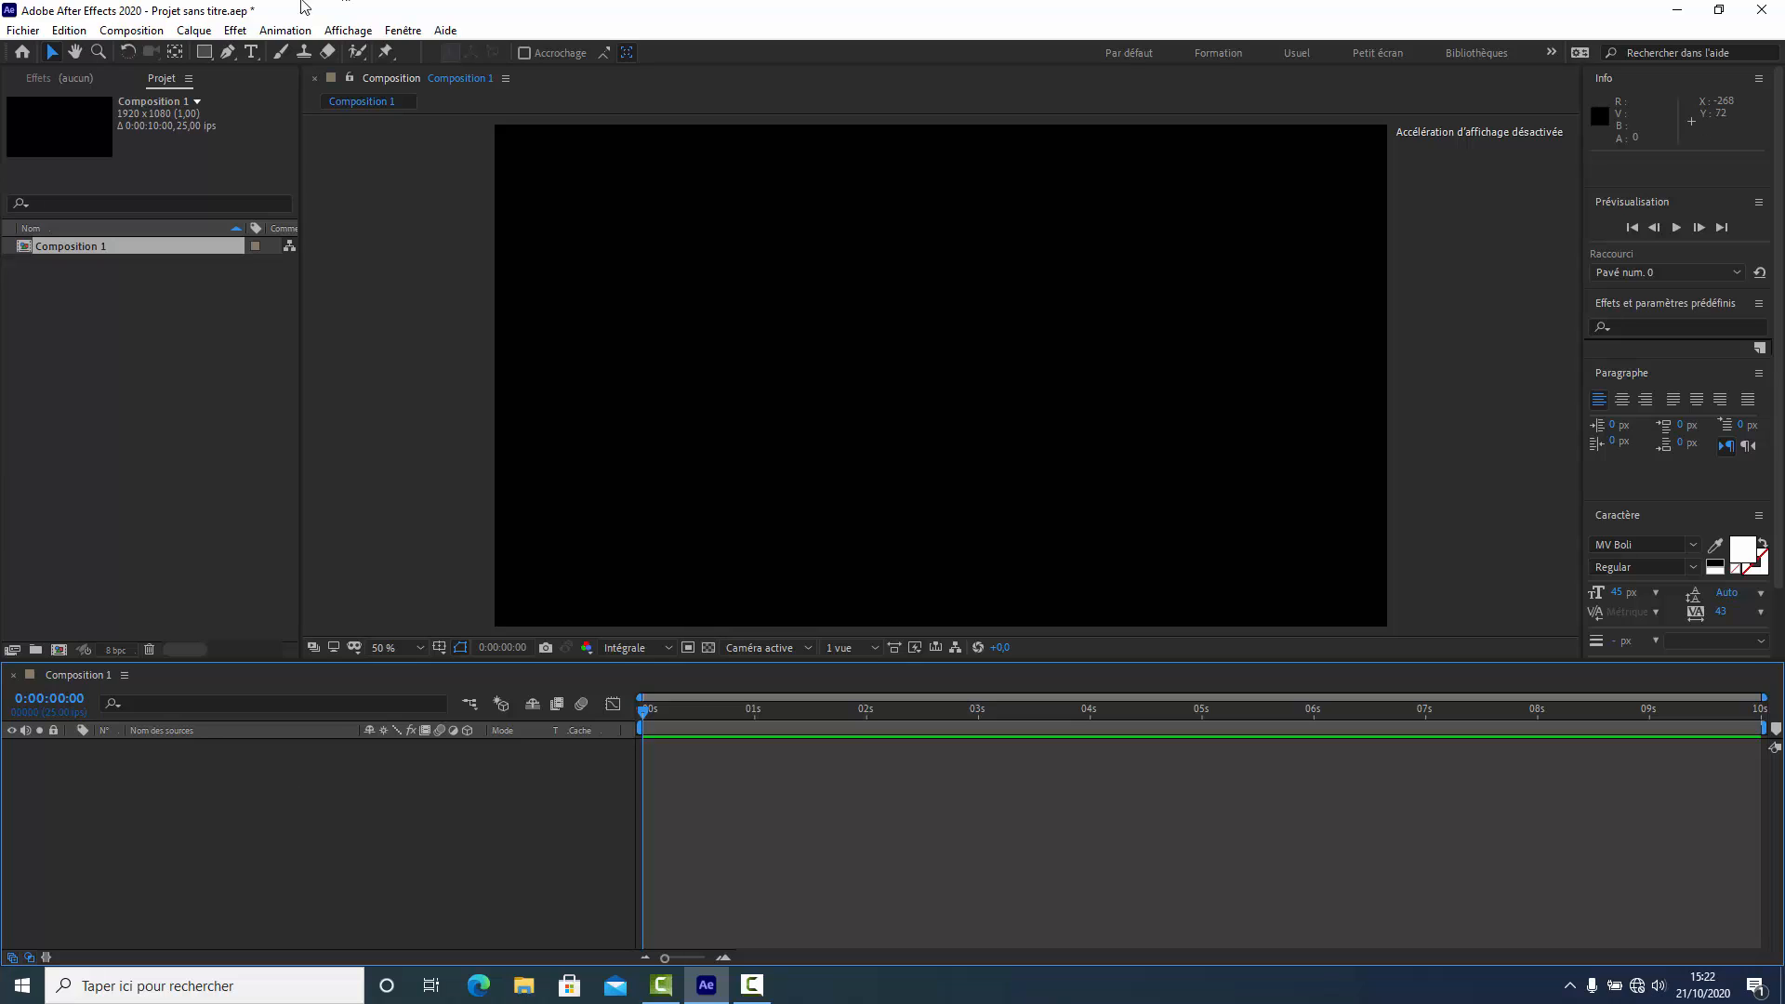
# Draw a tall rectangle about 232 × 530 px in the composition's upper half and shift it slightly up and right.
pyautogui.click(205, 52)
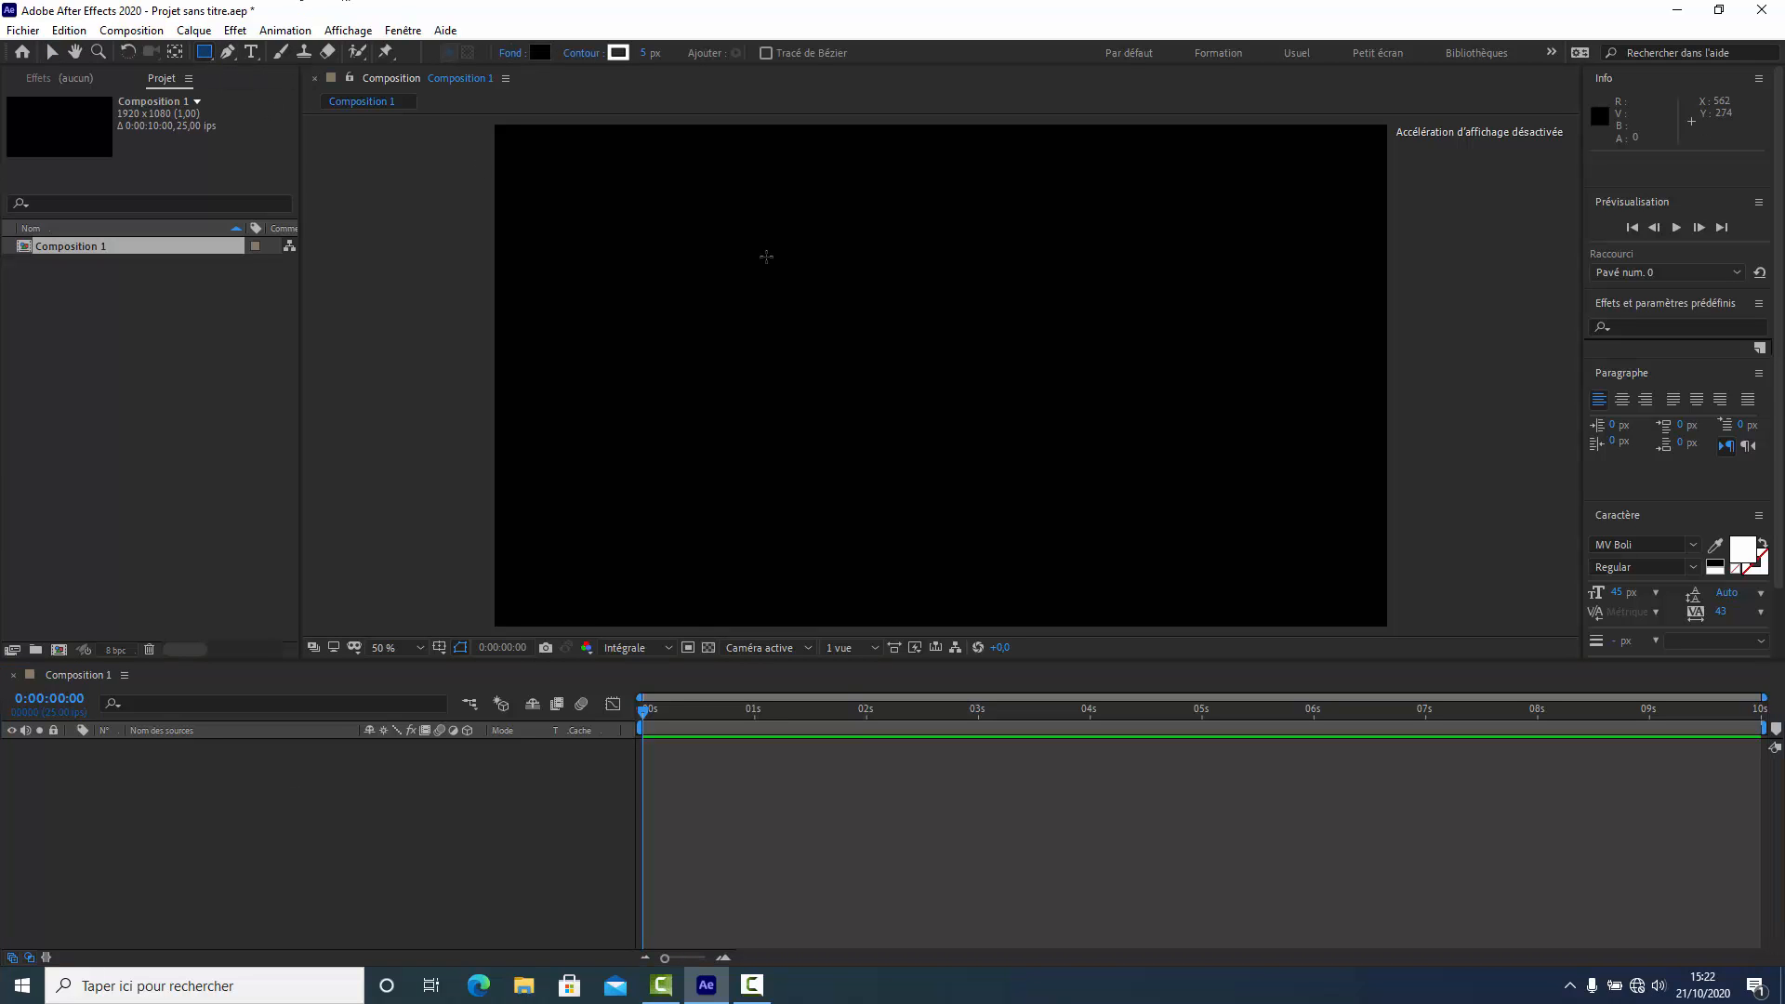
pyautogui.moveTo(797, 183)
pyautogui.mouseDown()
pyautogui.moveTo(928, 187)
pyautogui.moveTo(913, 433)
pyautogui.mouseUp()
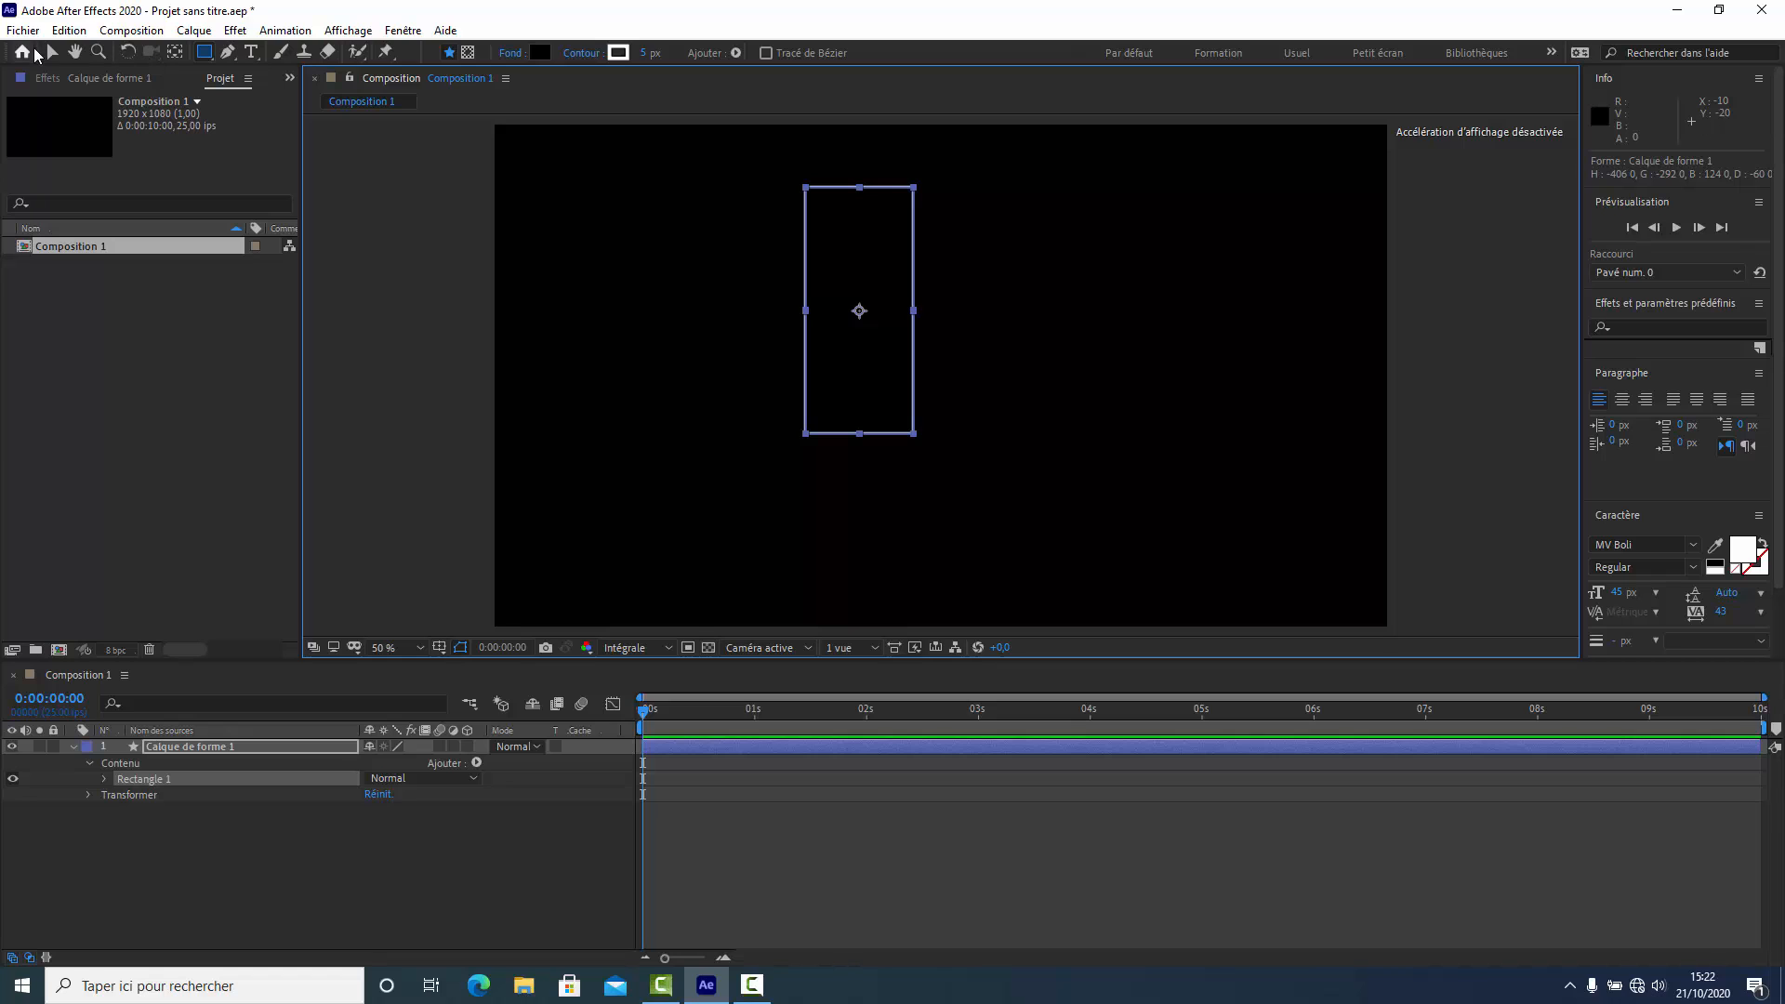
pyautogui.click(51, 52)
pyautogui.moveTo(854, 241); pyautogui.dragTo(914, 220)
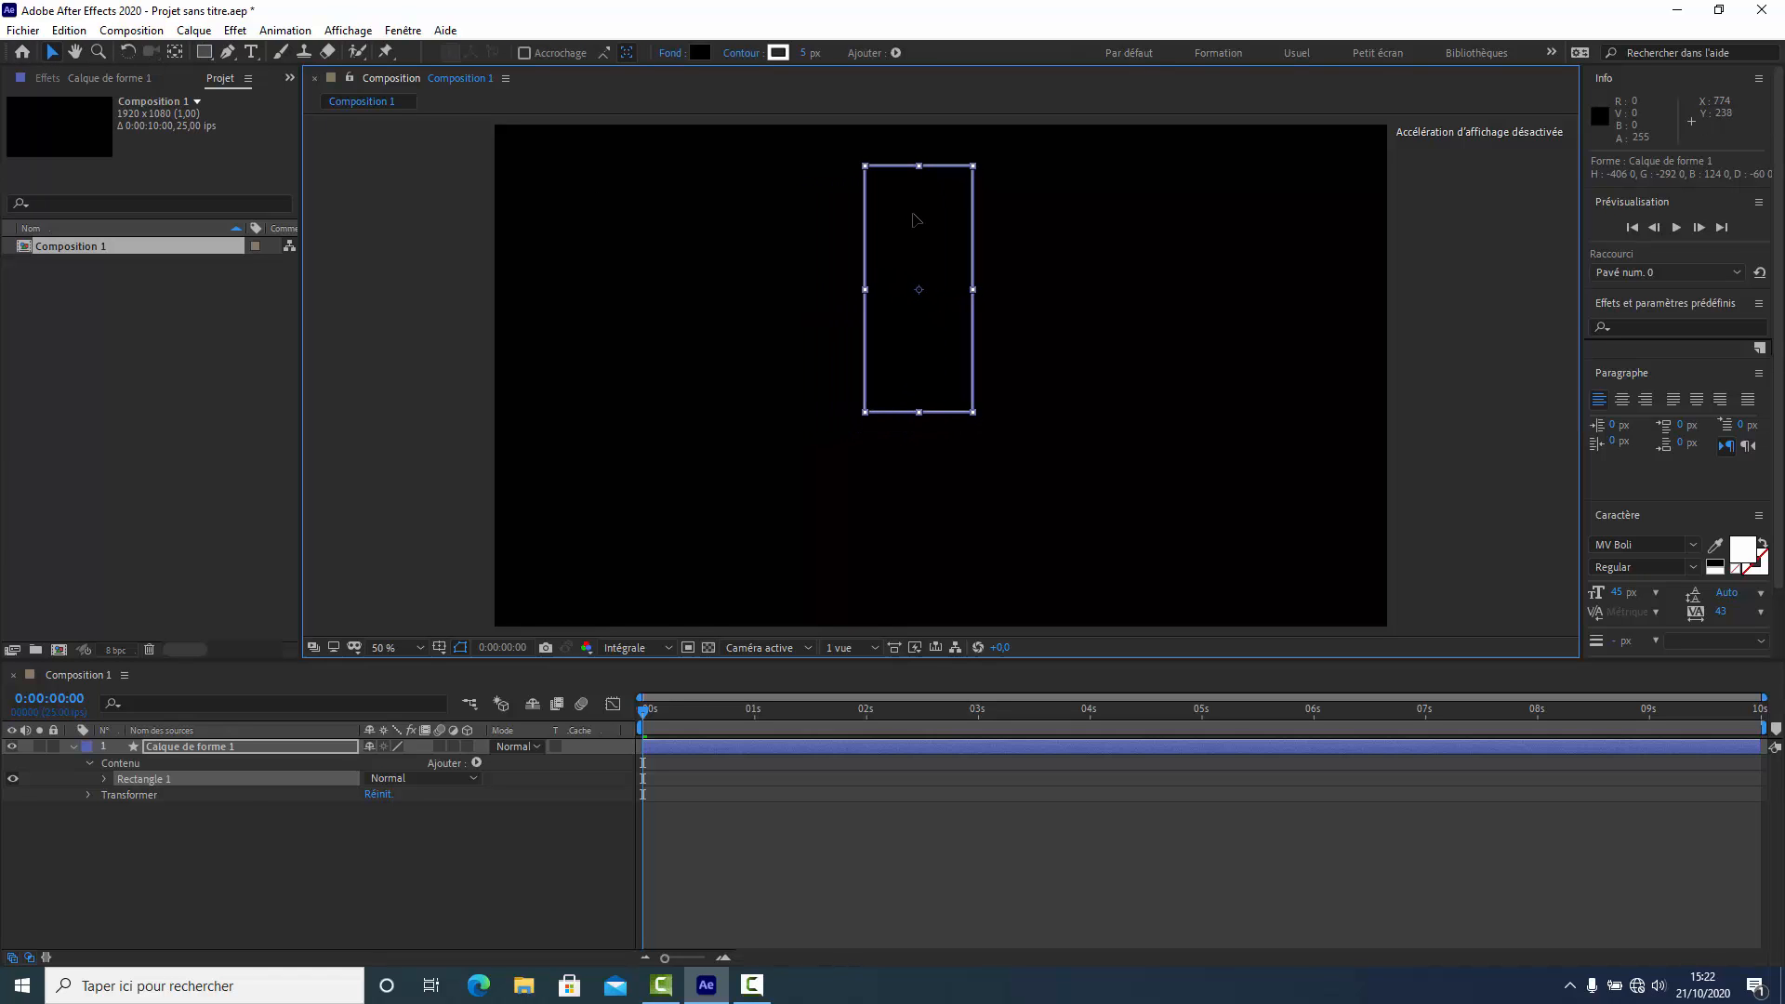
# Duplicate the rectangle's shape layer and place the copy beneath the original.
pyautogui.click(193, 746)
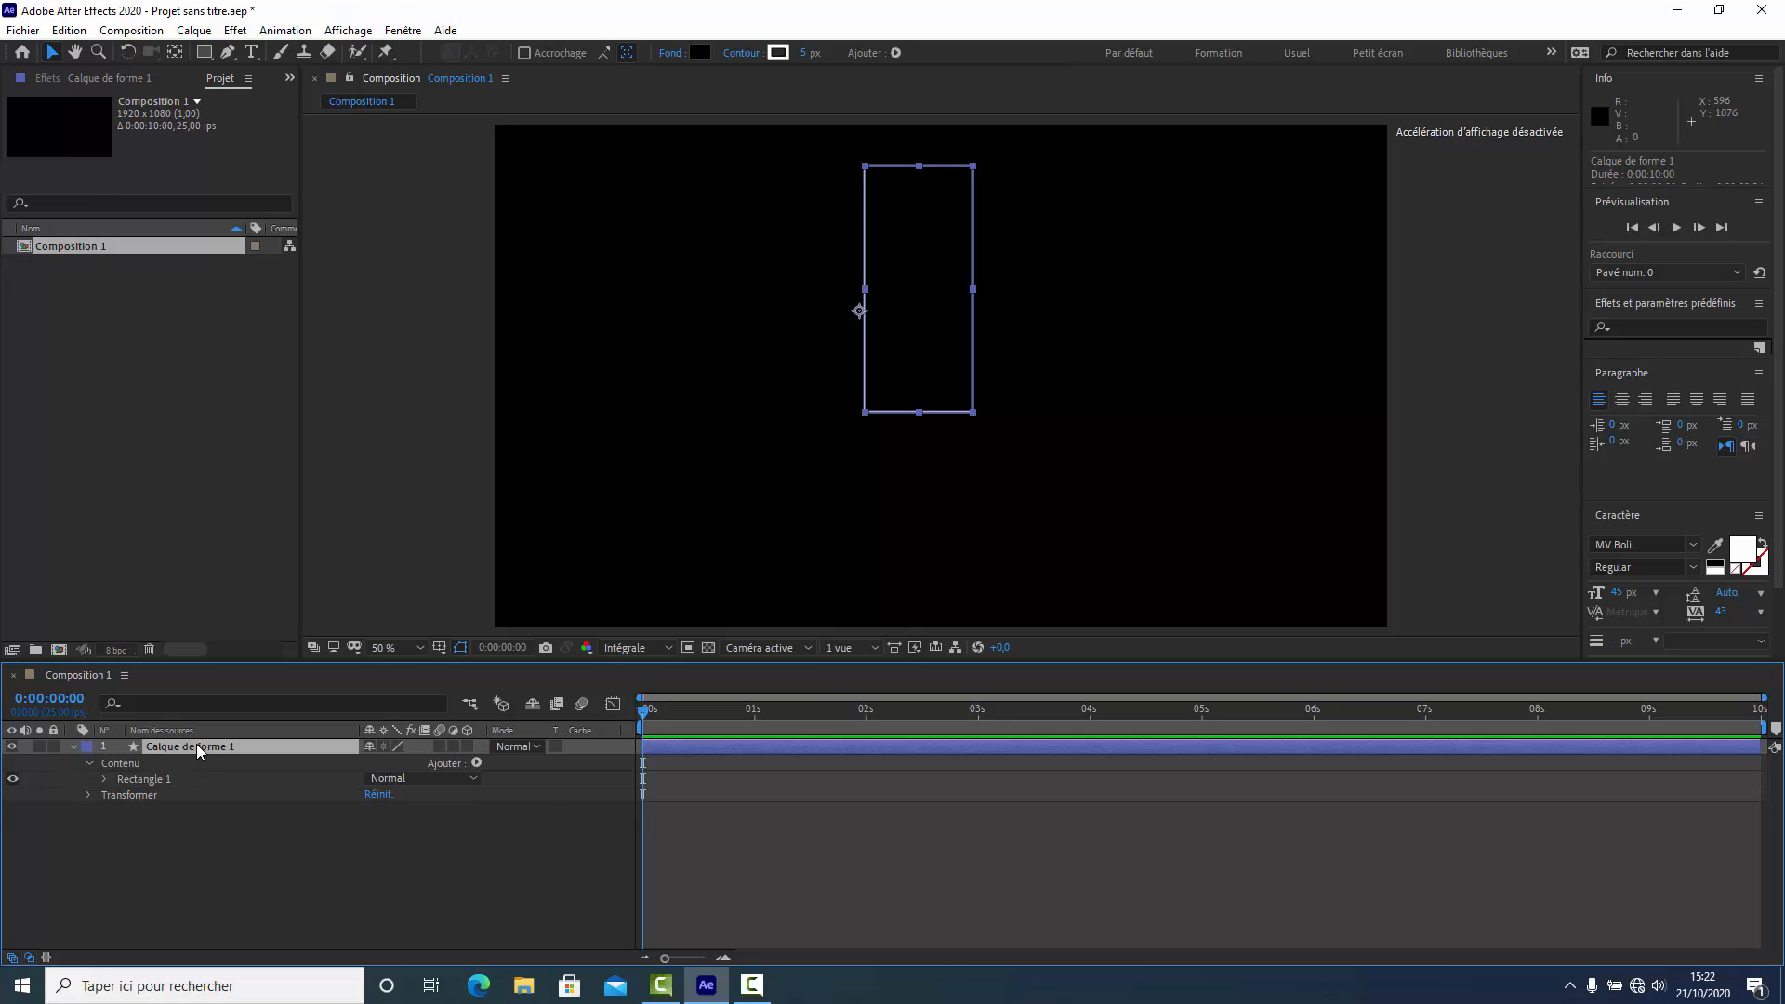
pyautogui.hotkey('ctrl', 'd')
pyautogui.moveTo(198, 751); pyautogui.dragTo(204, 844)
# Change the duplicated layer's rectangle fill to white (FFFFFF) and check it with the original layer hidden.
pyautogui.click(72, 809)
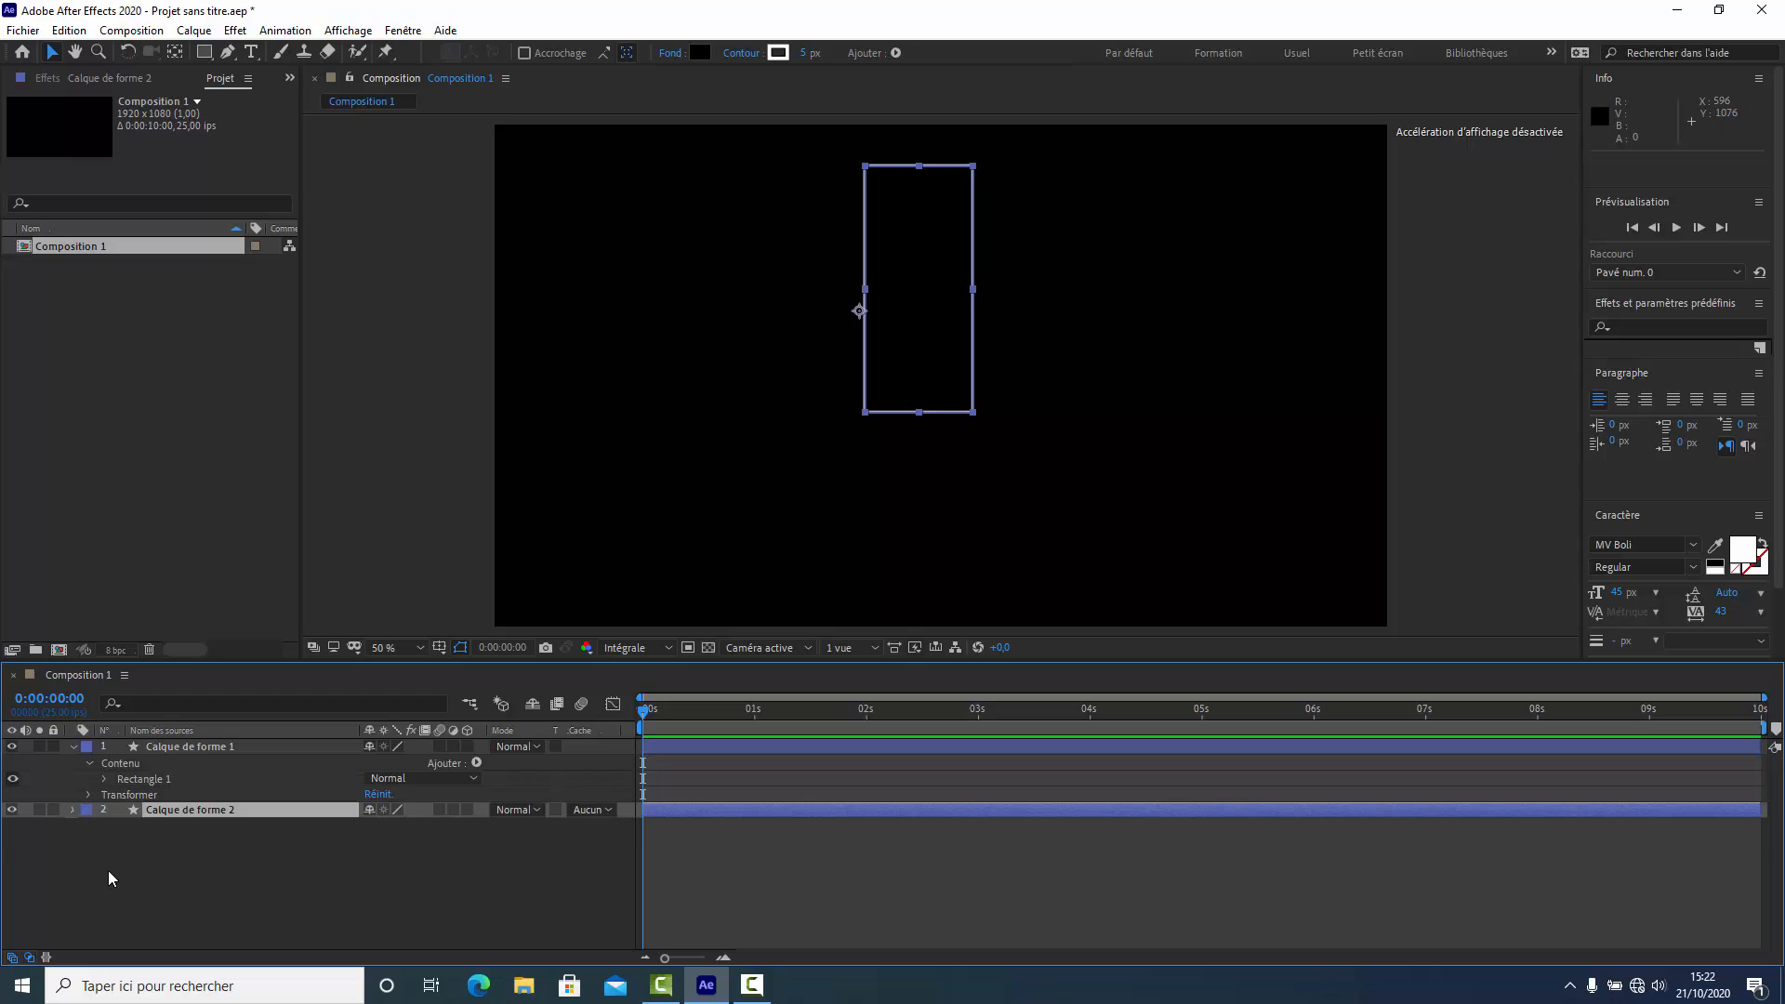
pyautogui.click(87, 826)
pyautogui.click(105, 842)
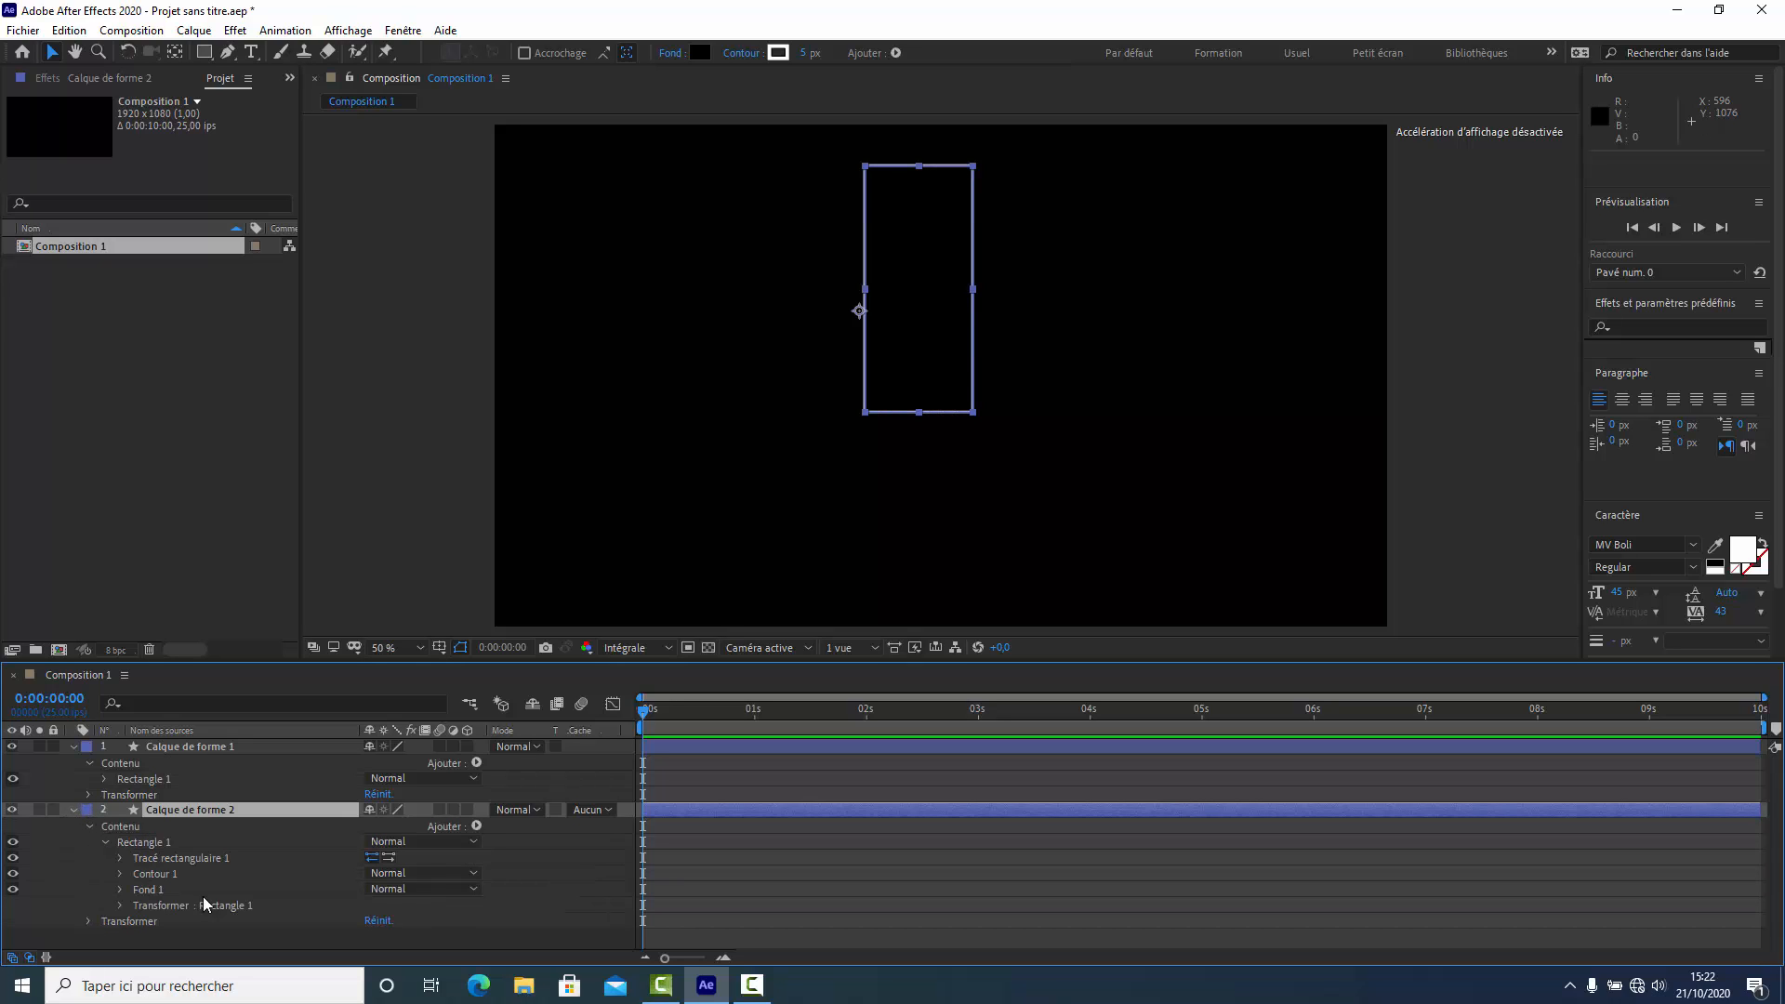
pyautogui.click(121, 857)
pyautogui.scroll(-1, 326, 875)
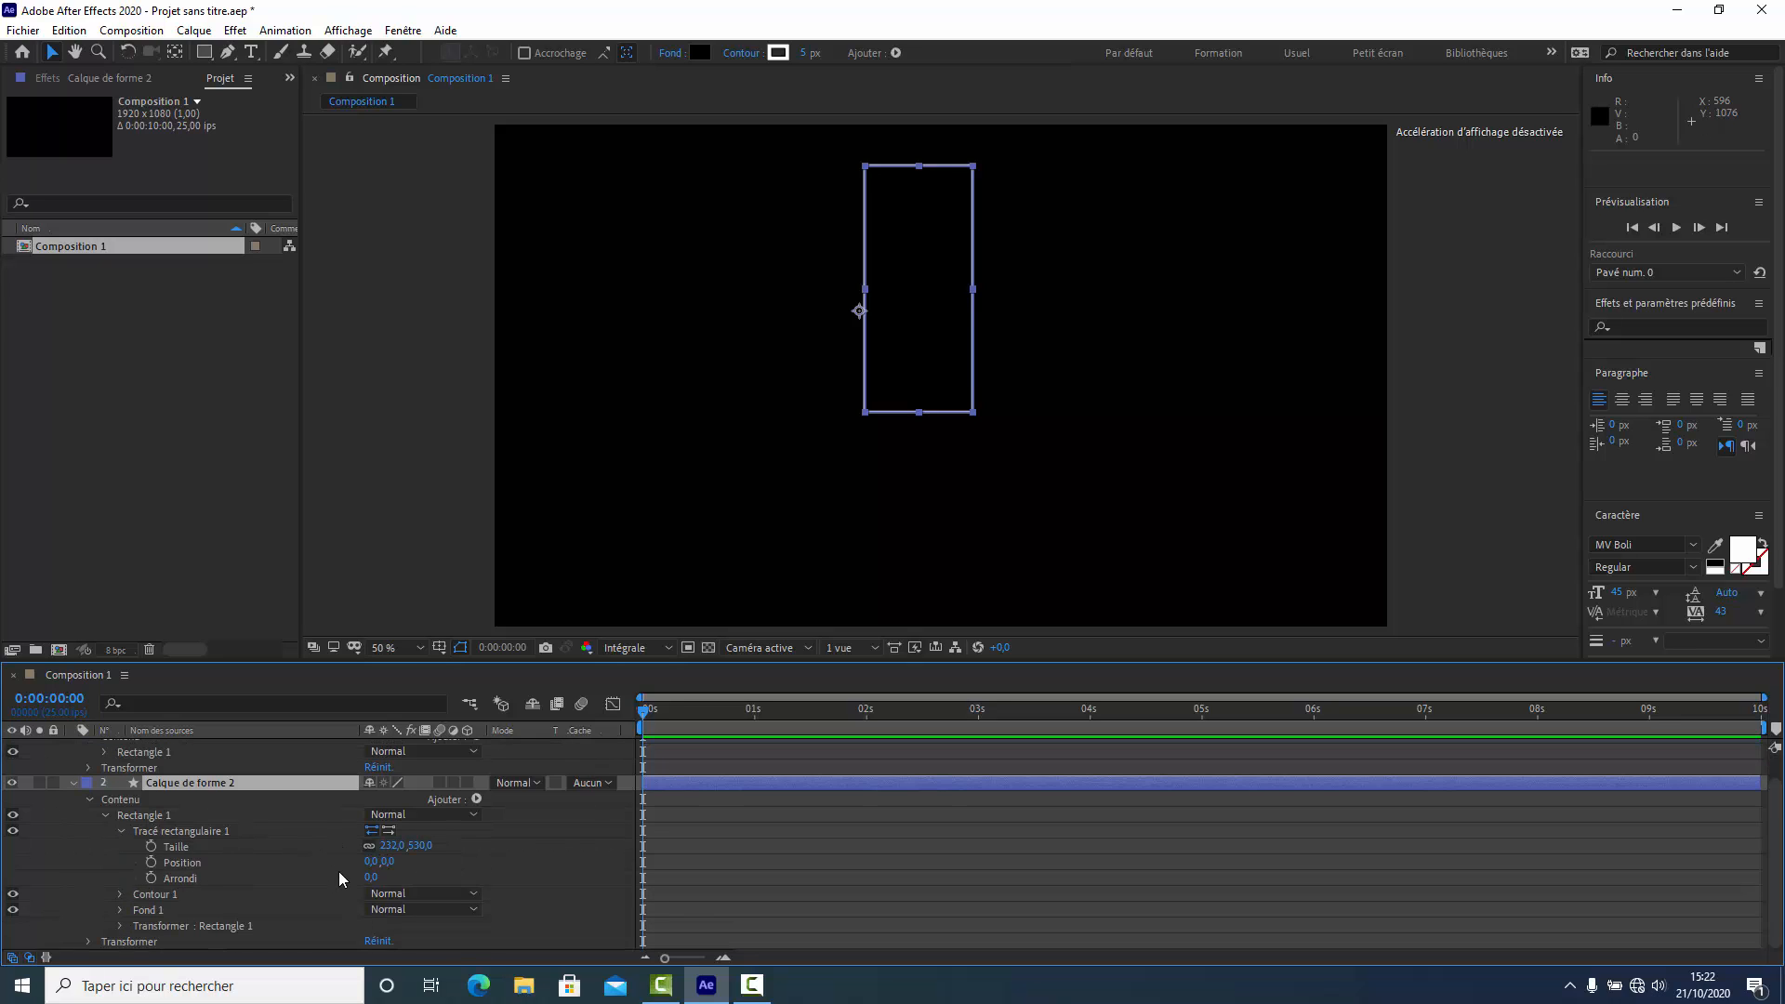
pyautogui.click(120, 909)
pyautogui.scroll(-1, 233, 916)
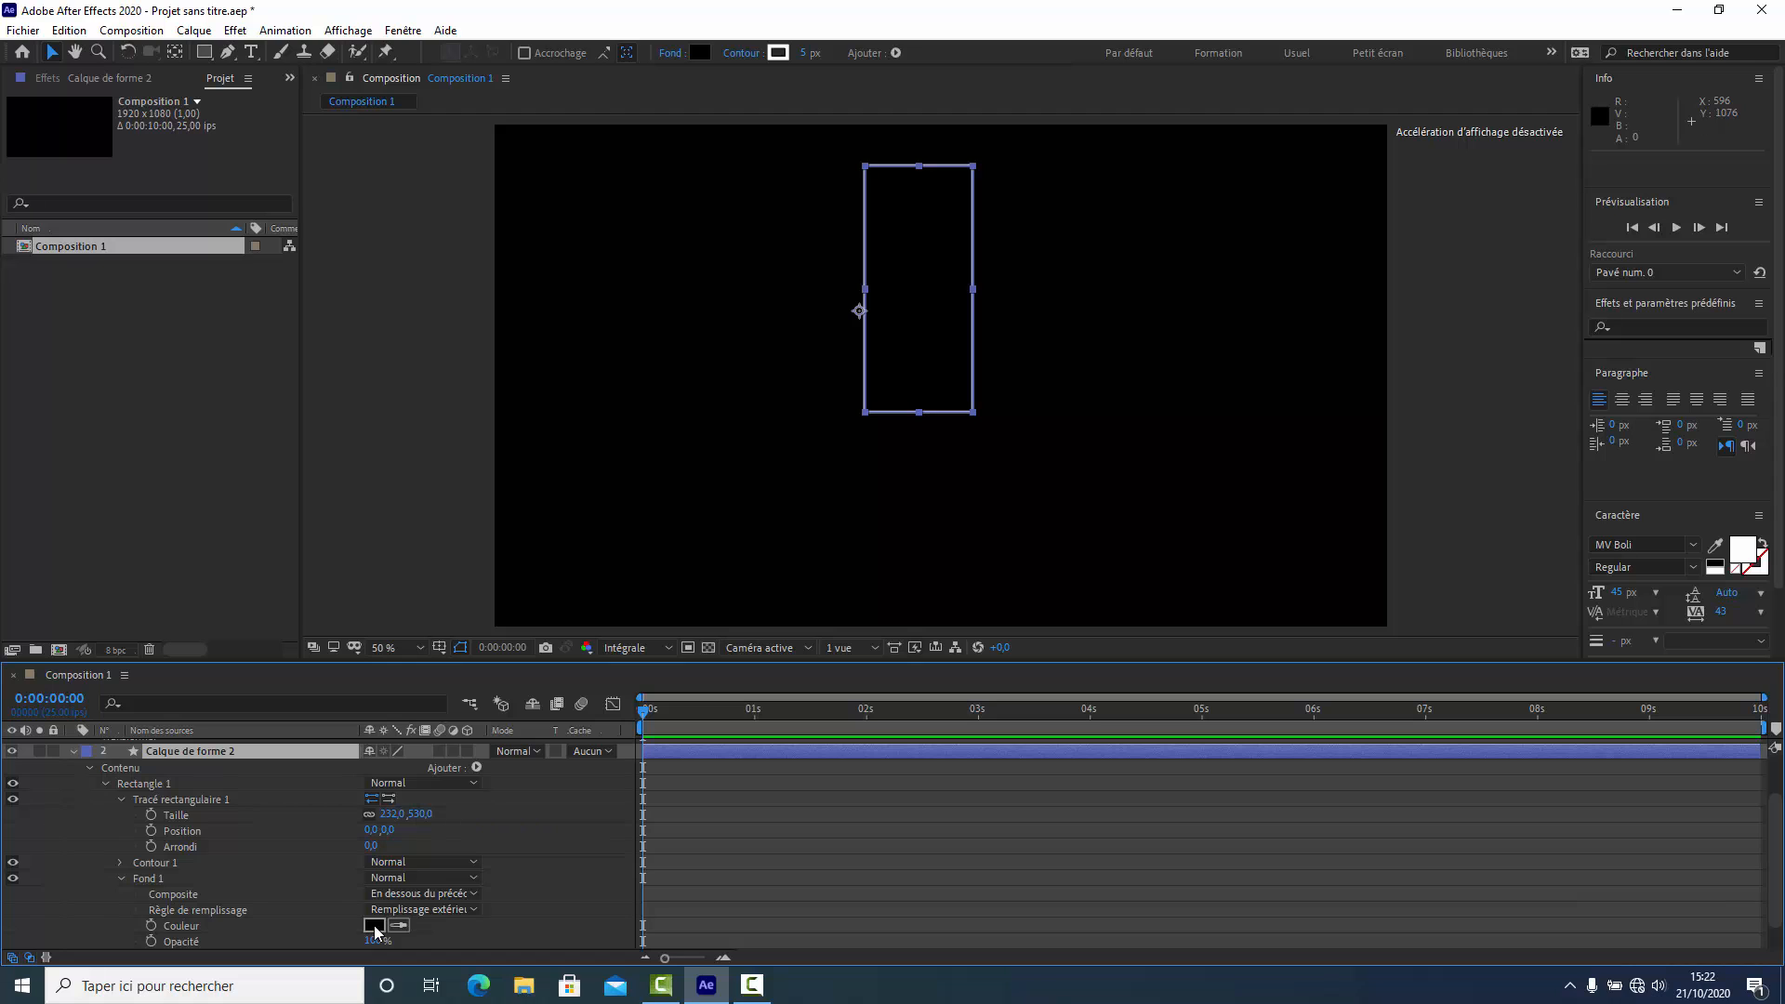
pyautogui.scroll(2, 277, 844)
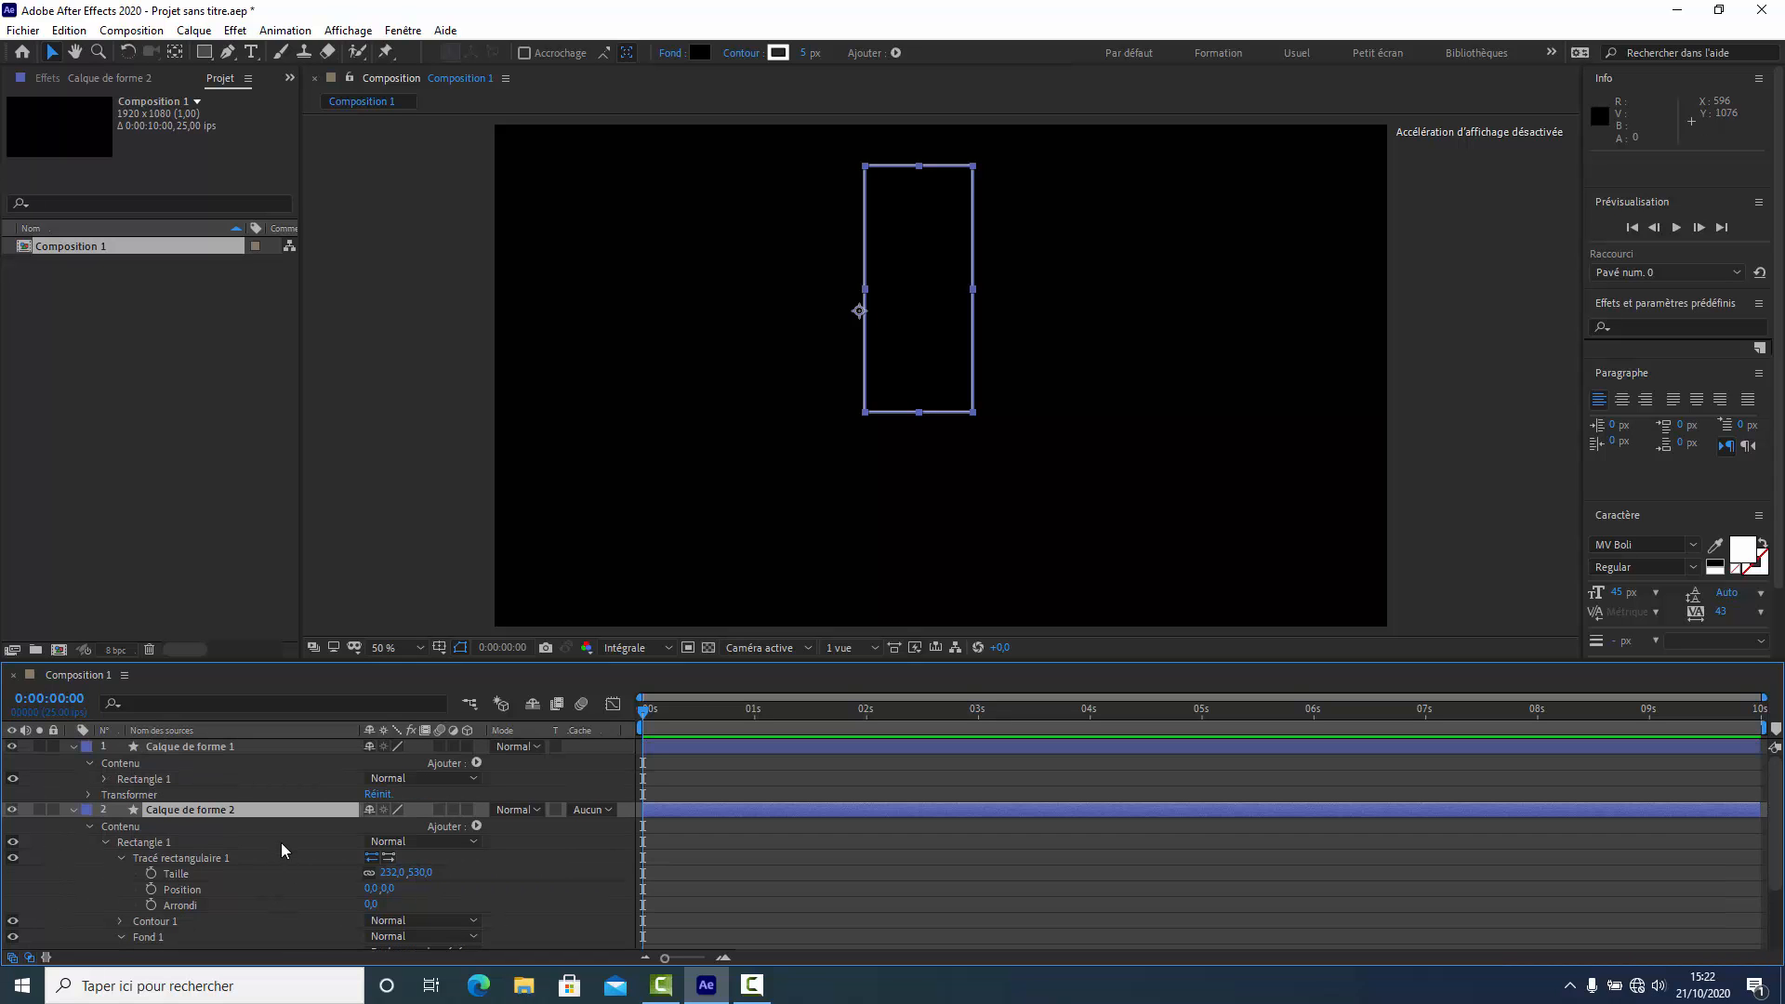
pyautogui.scroll(-2, 295, 869)
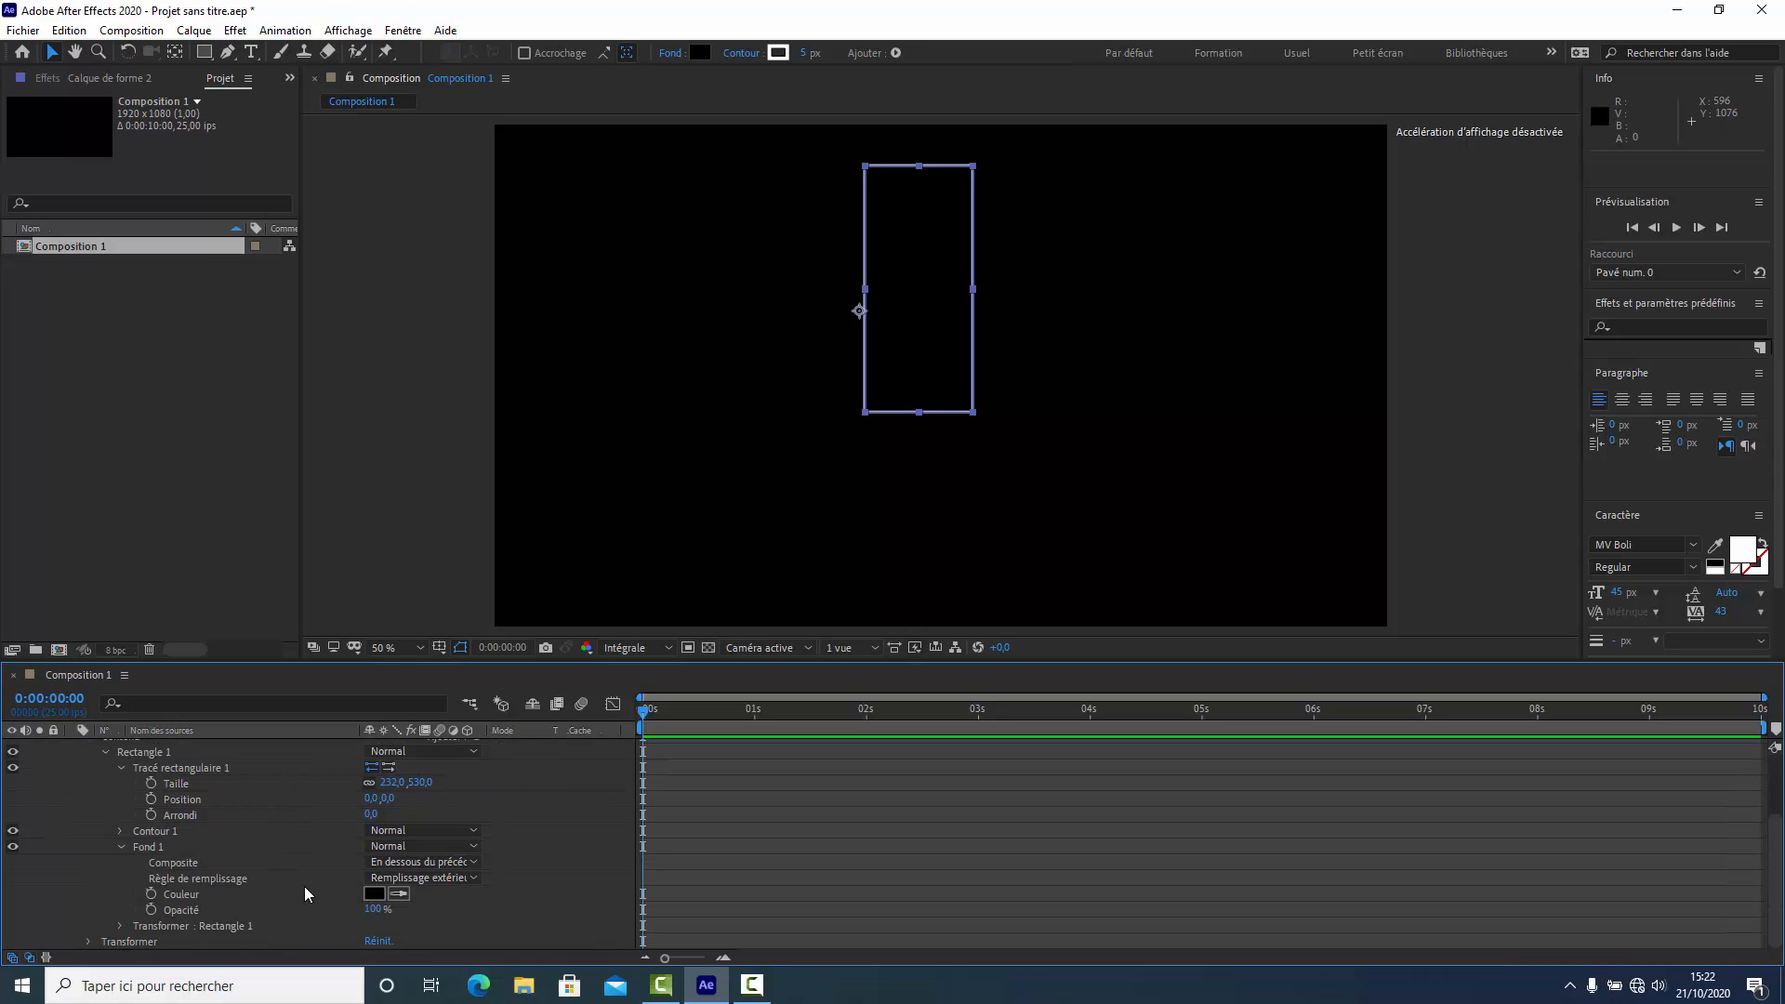
pyautogui.click(374, 893)
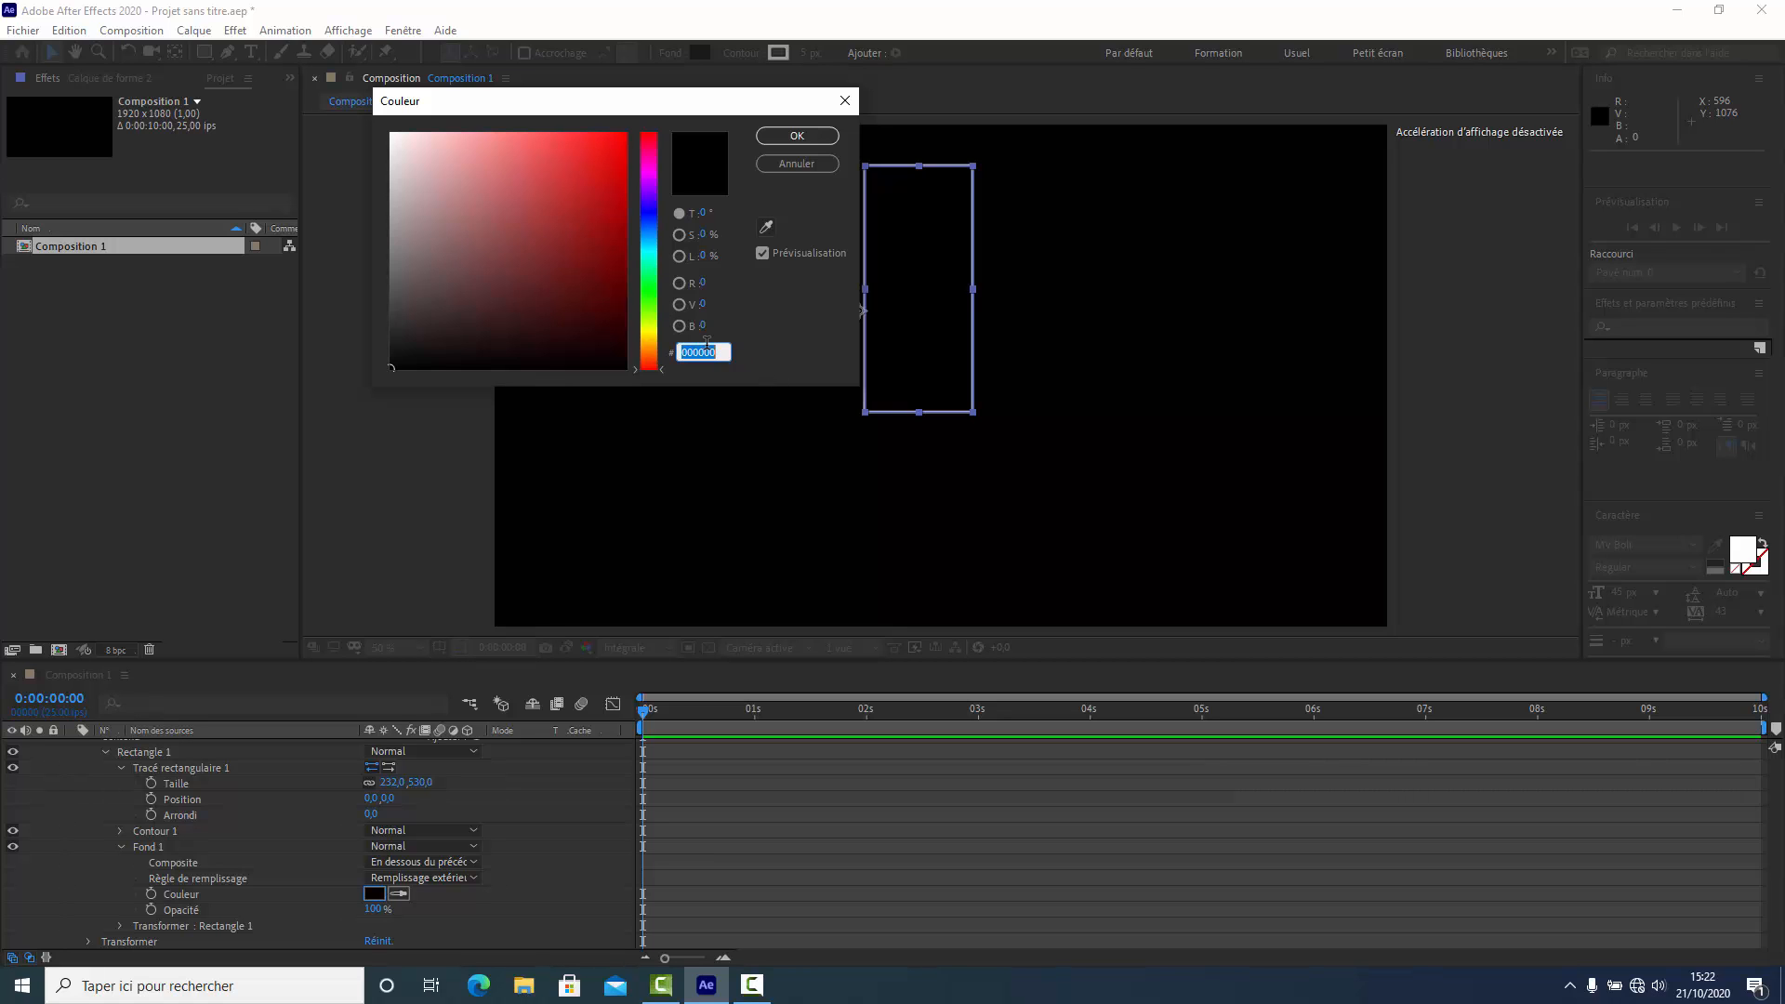
pyautogui.write('FFFFFF')
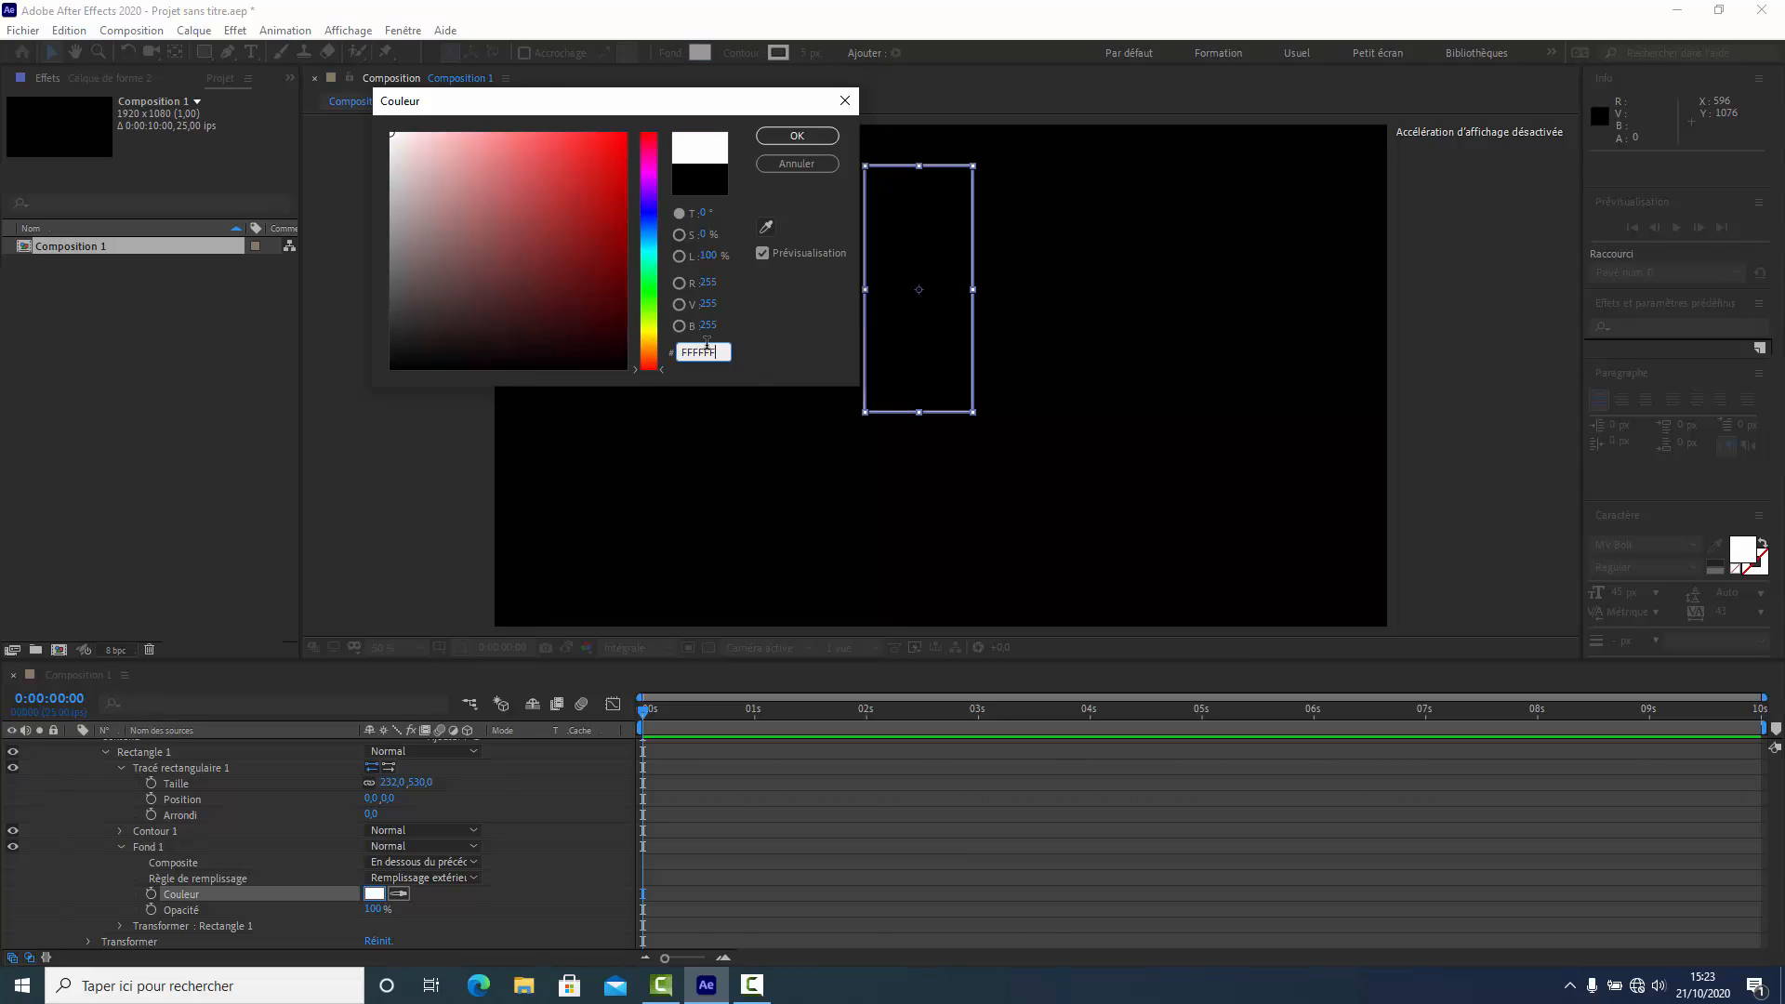
pyautogui.press('Return')
pyautogui.scroll(2, 214, 811)
pyautogui.click(71, 809)
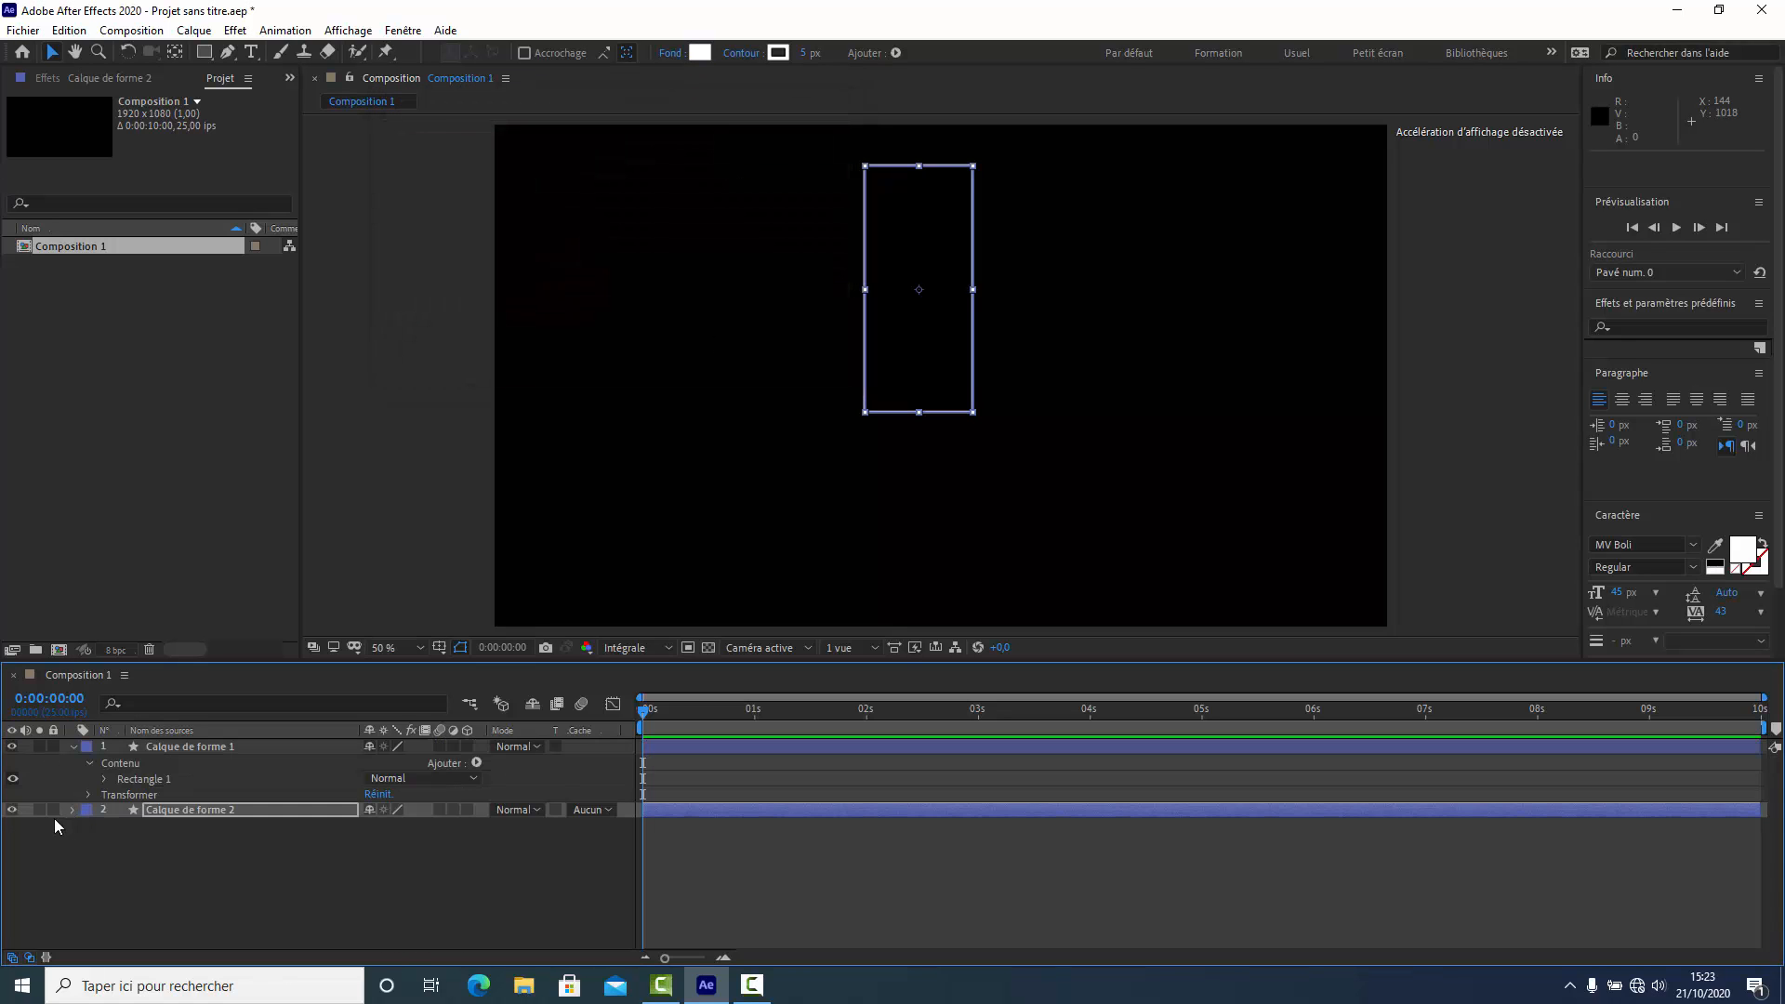
pyautogui.click(13, 747)
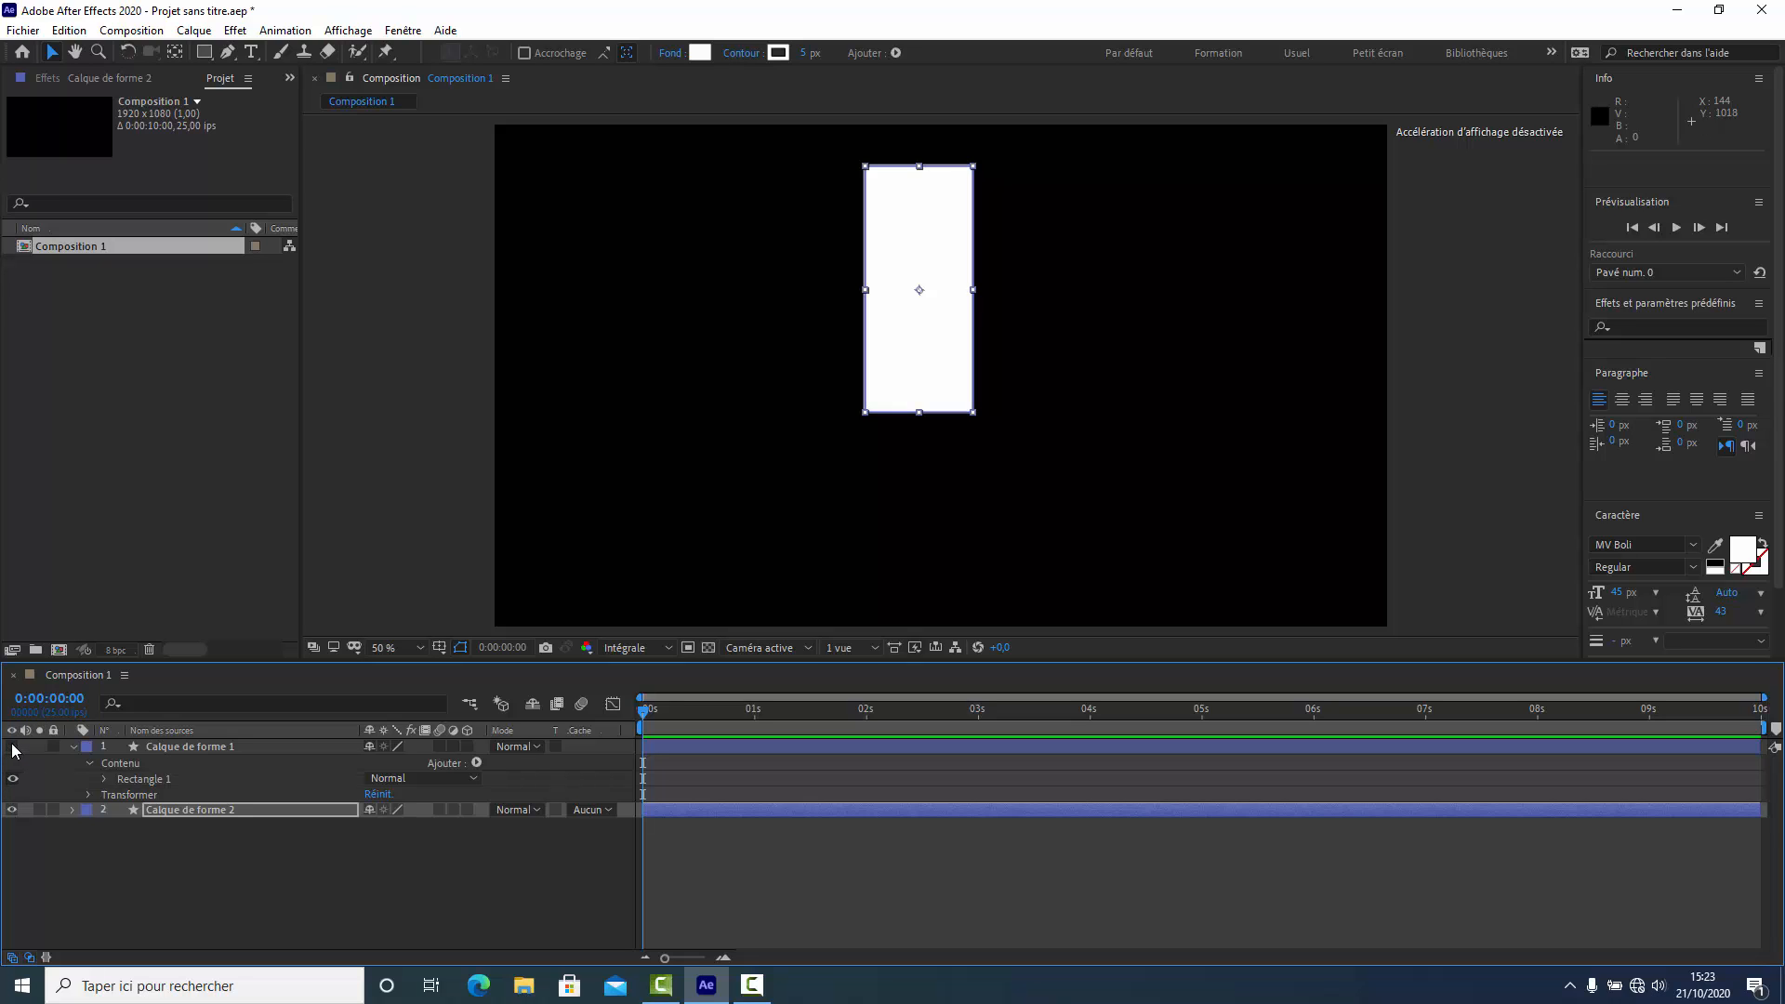
# Rename the white-filled shape layer to BG and lock it.
pyautogui.rightClick(212, 810)
pyautogui.click(287, 776)
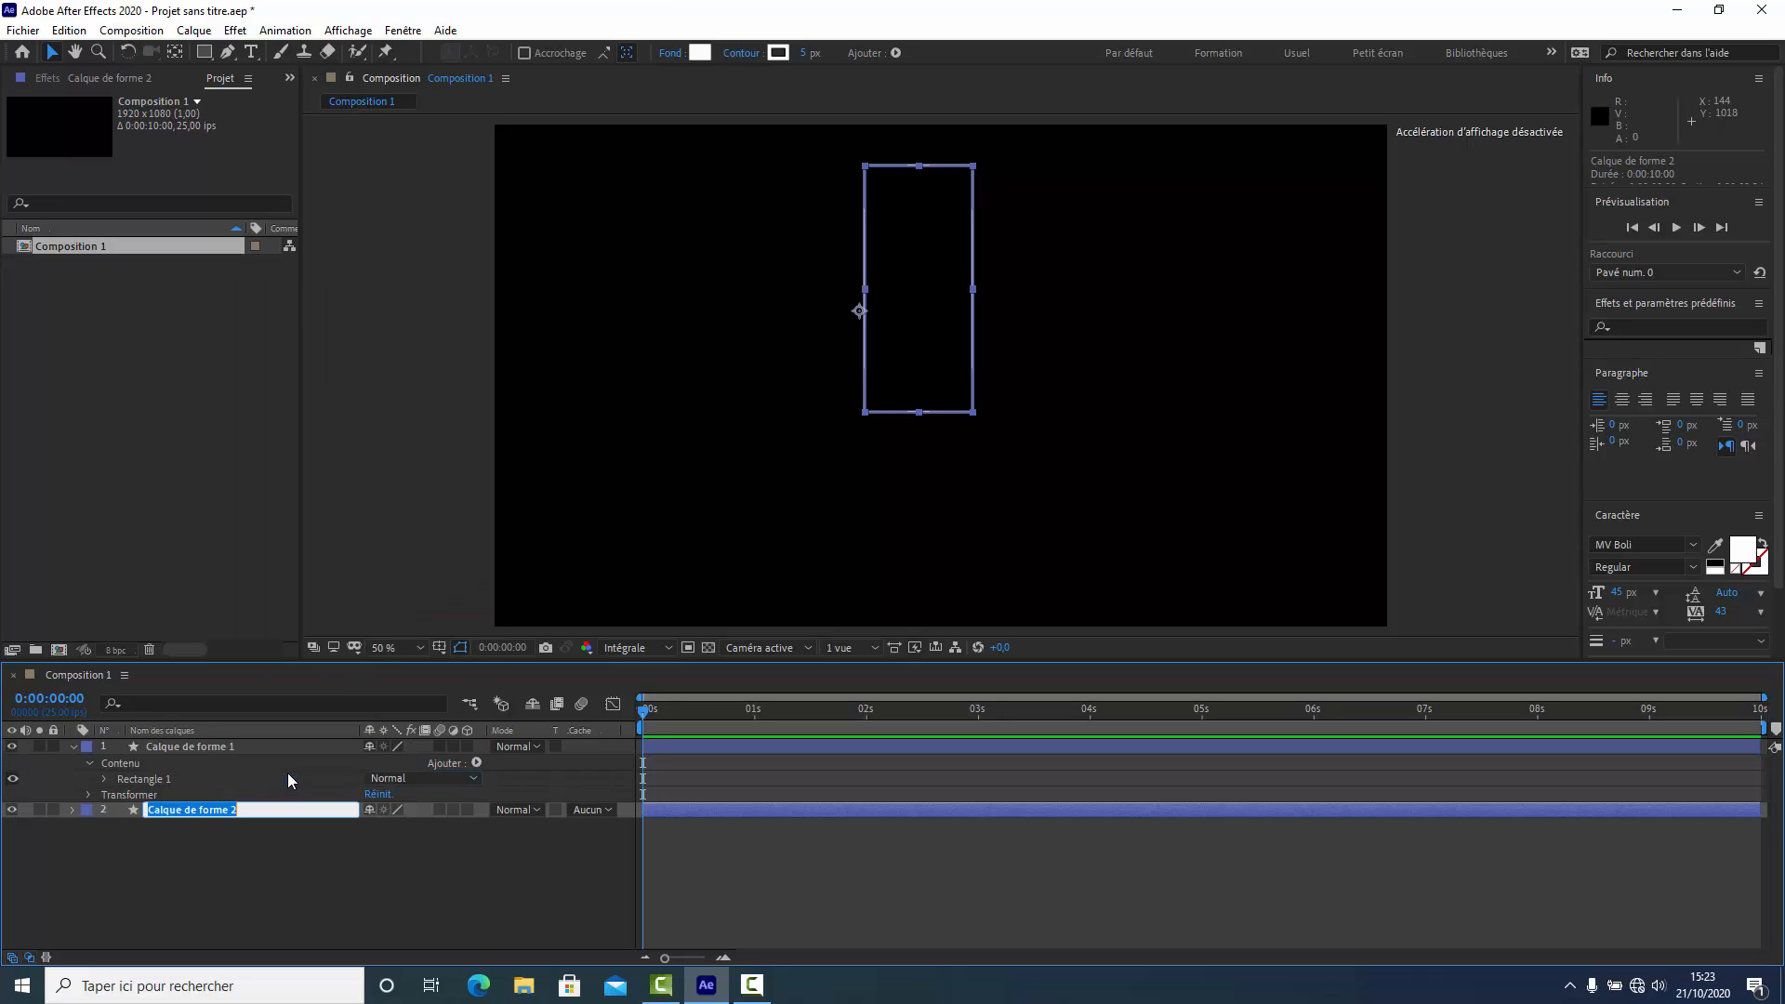
pyautogui.write('BG')
pyautogui.click(42, 862)
pyautogui.click(53, 809)
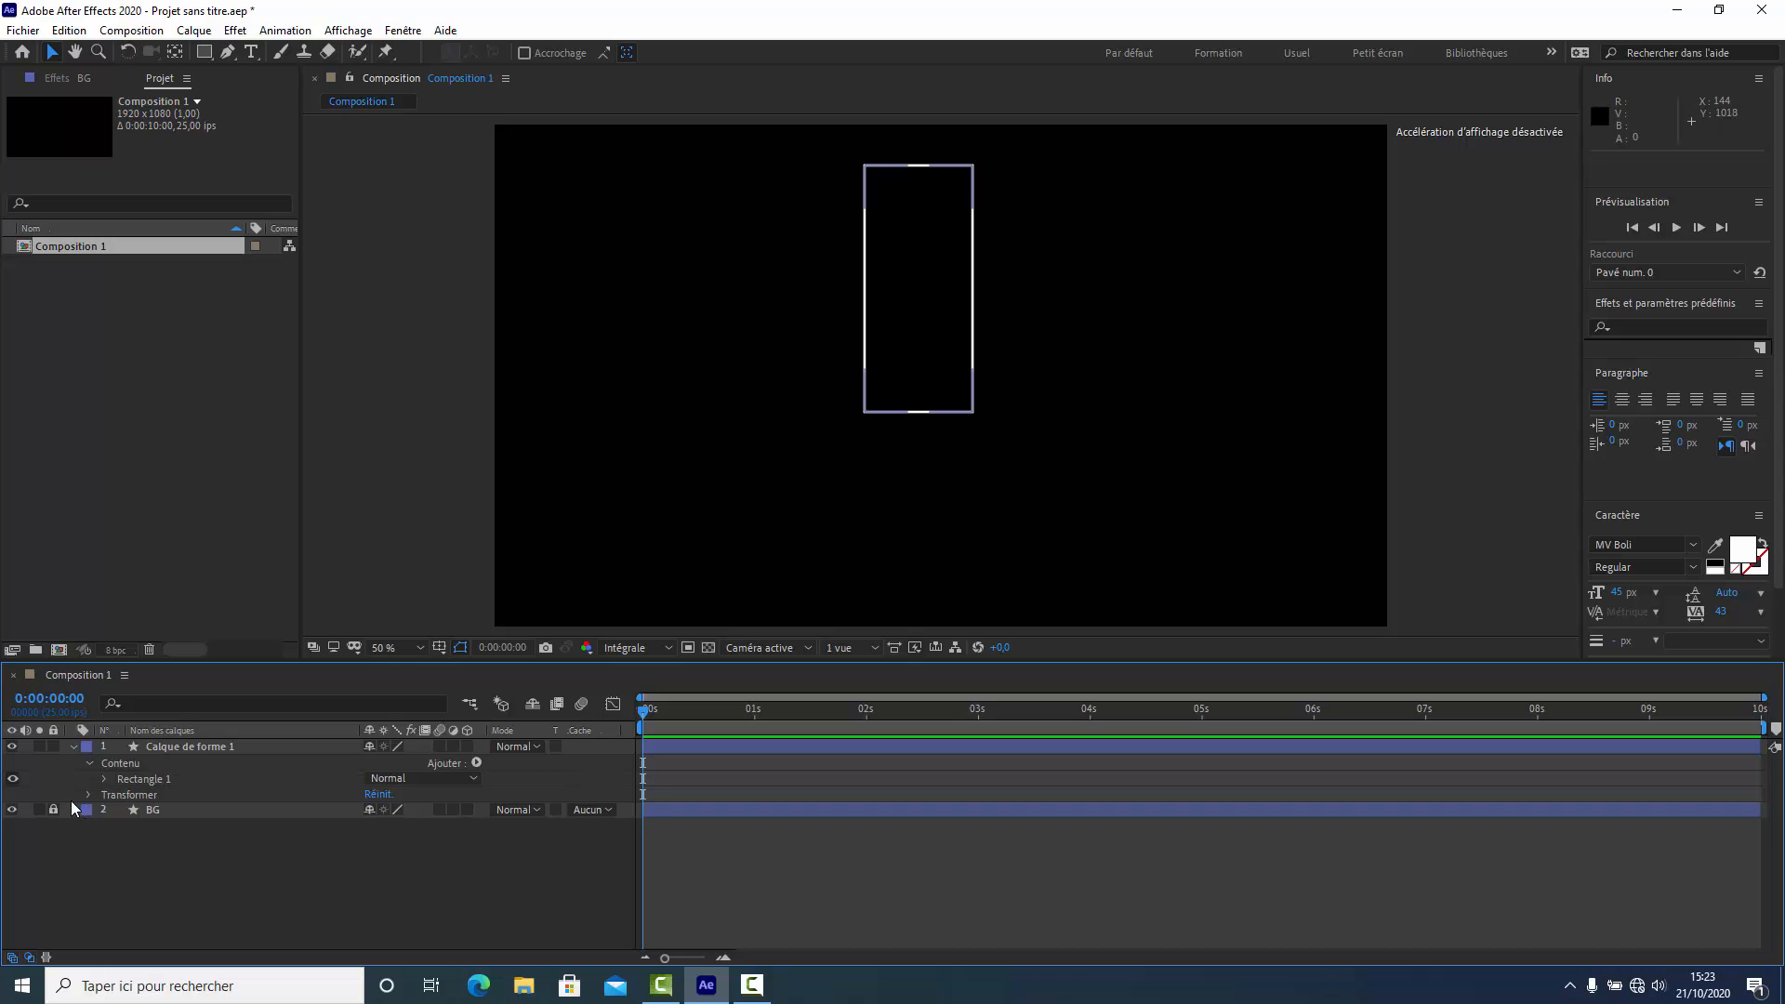
# Rename the original shape layer to porte and hide the BG layer.
pyautogui.click(181, 745)
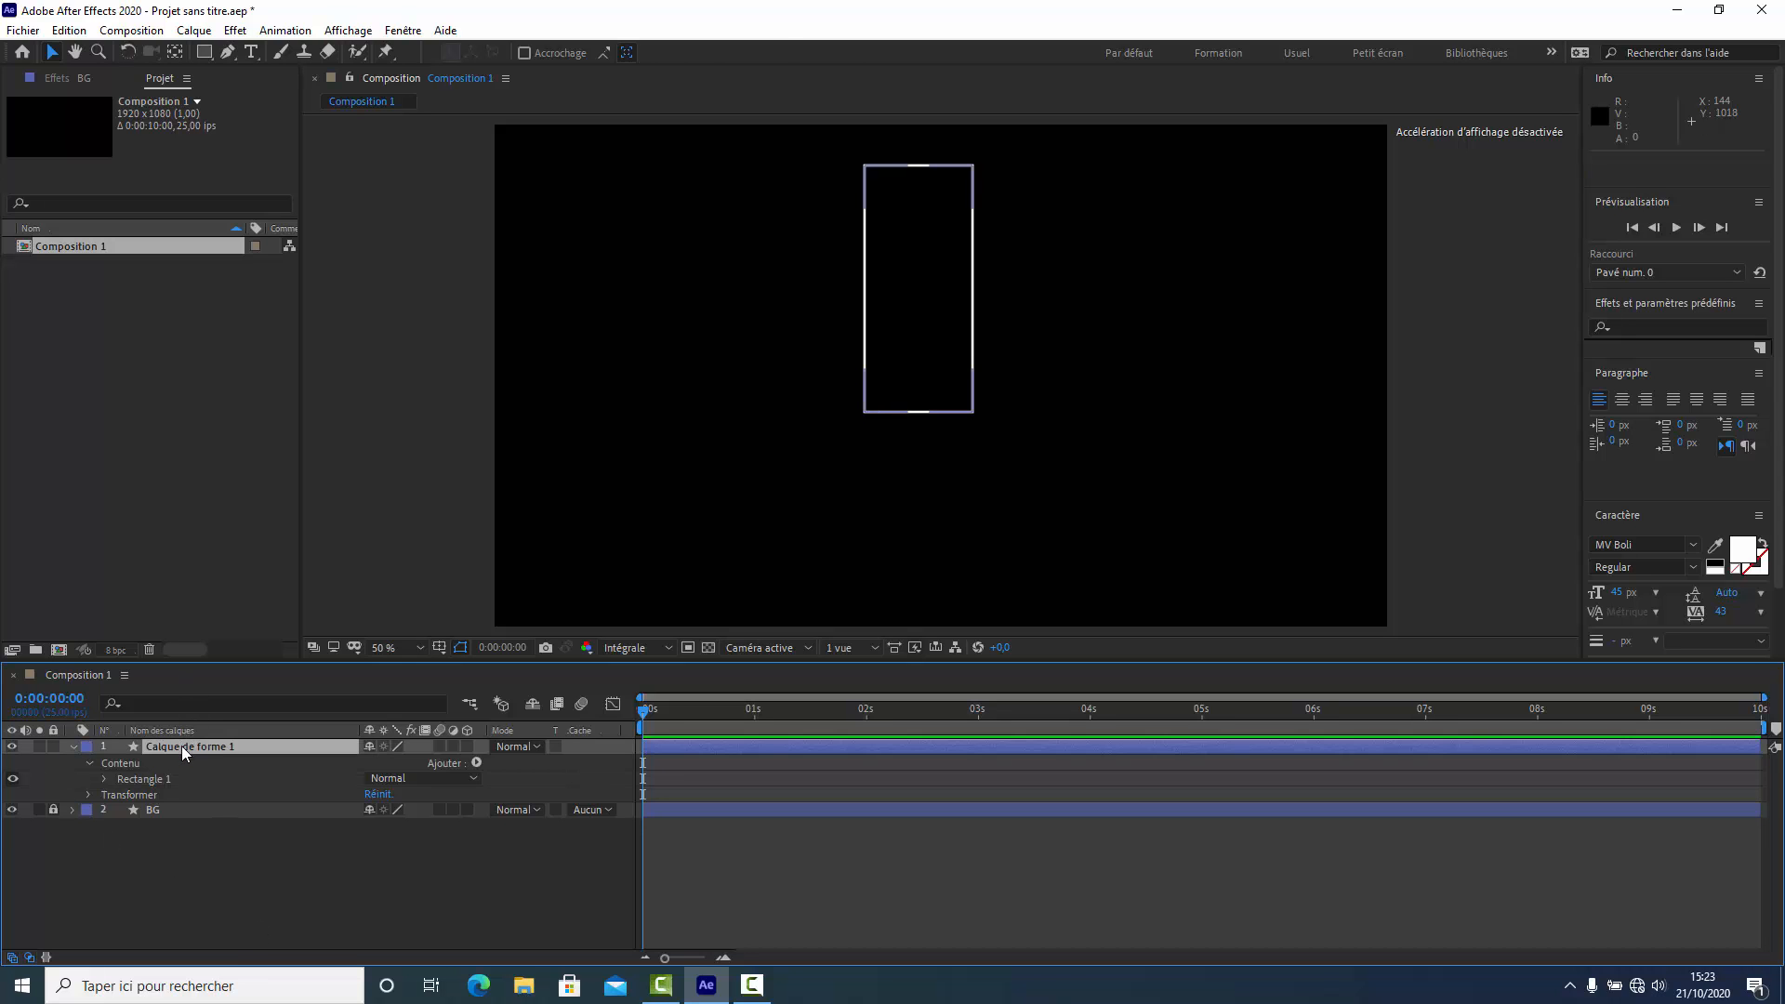
pyautogui.rightClick(181, 745)
pyautogui.click(254, 721)
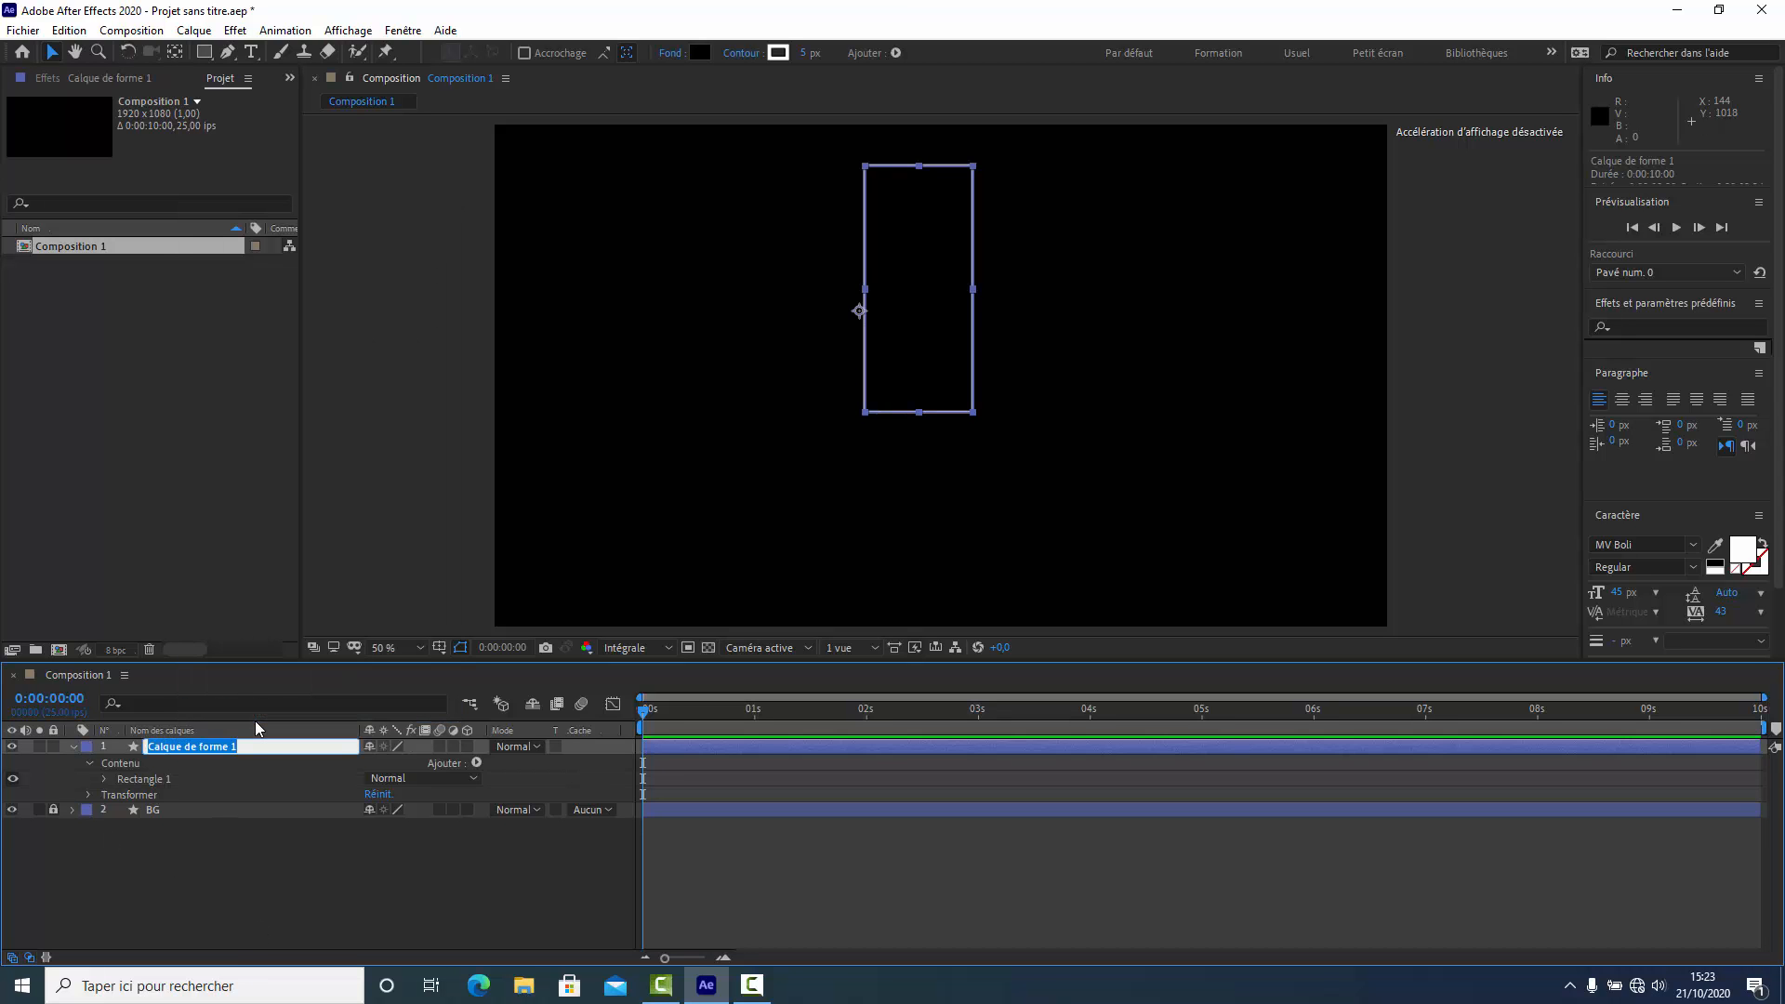
pyautogui.write('porte')
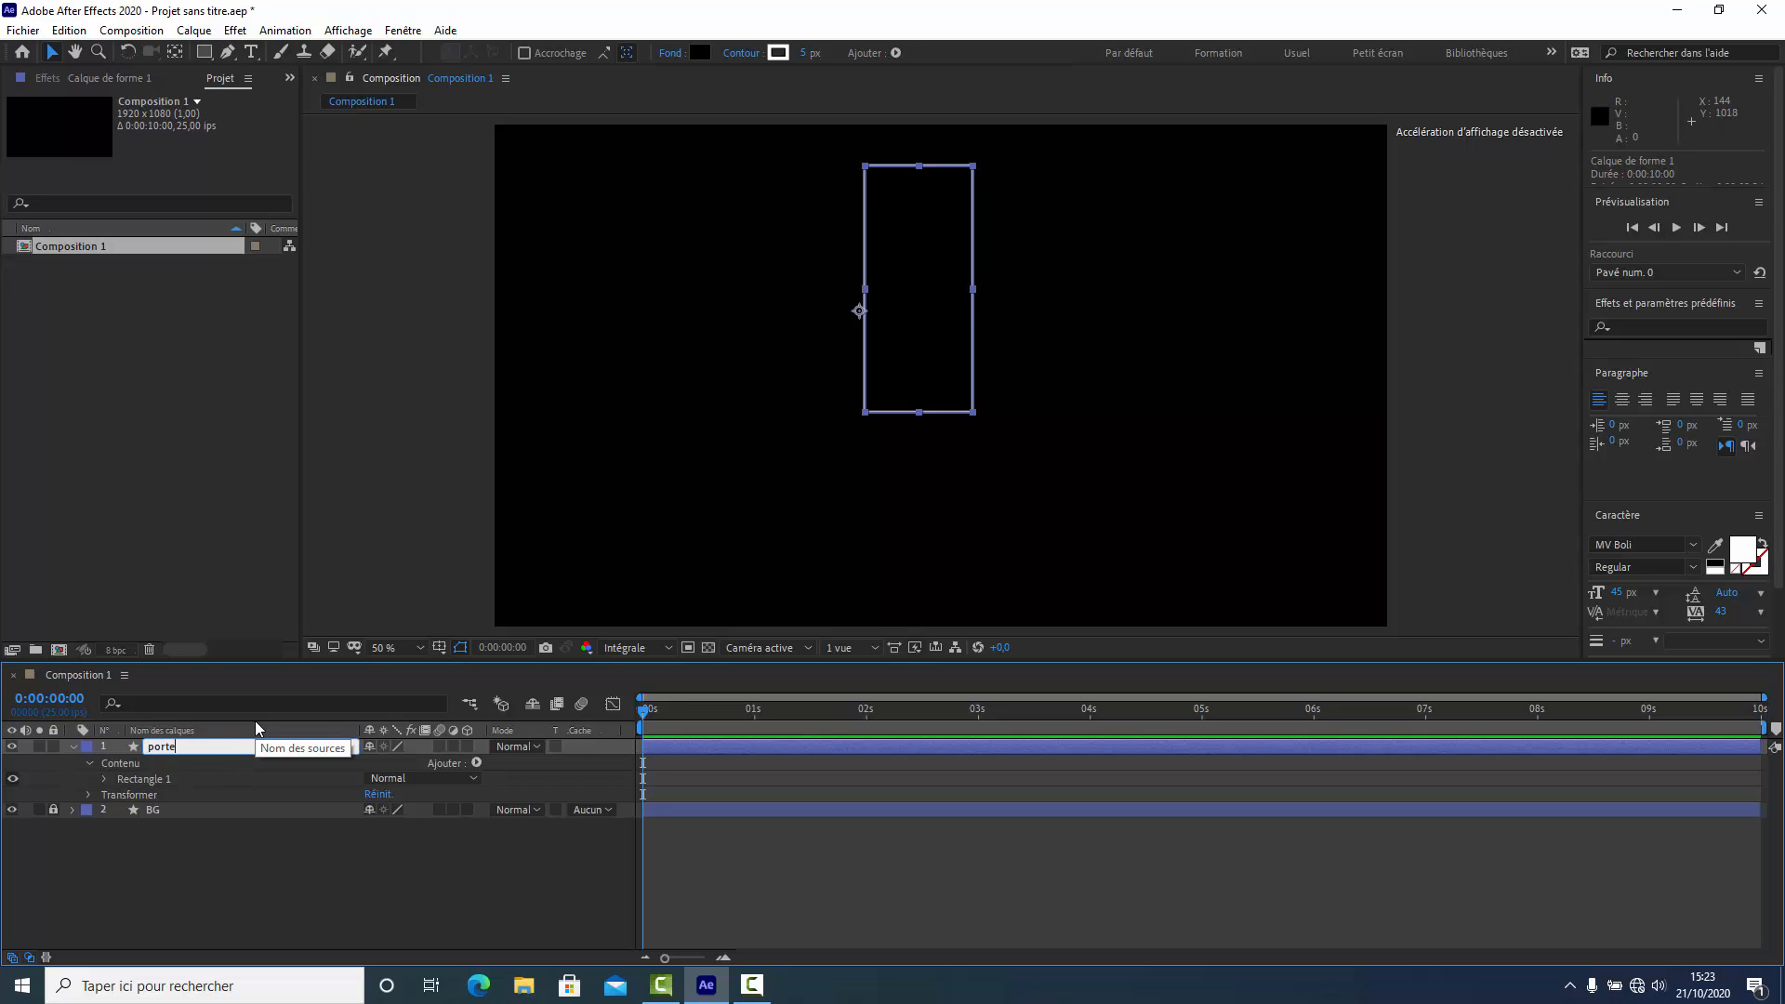
pyautogui.press('Return')
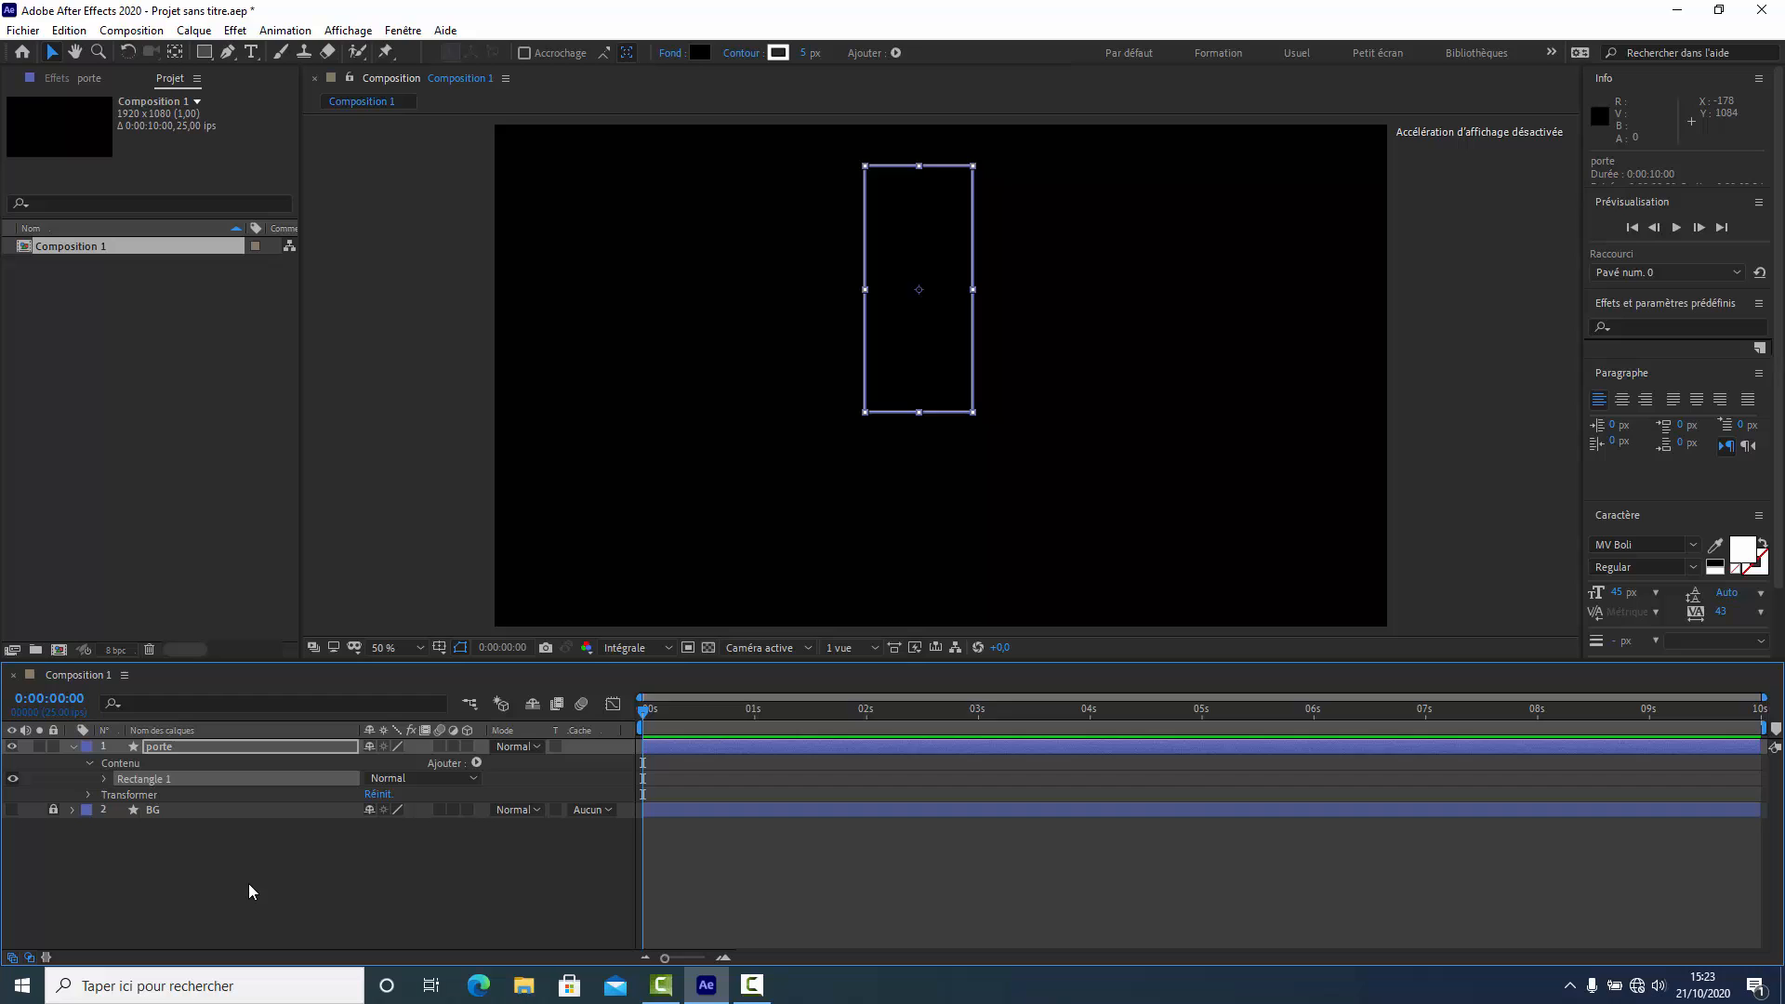
# Duplicate Rectangle 1 inside the porte layer and set the copy's fill opacity to 0%.
pyautogui.hotkey('ctrl', 'd')
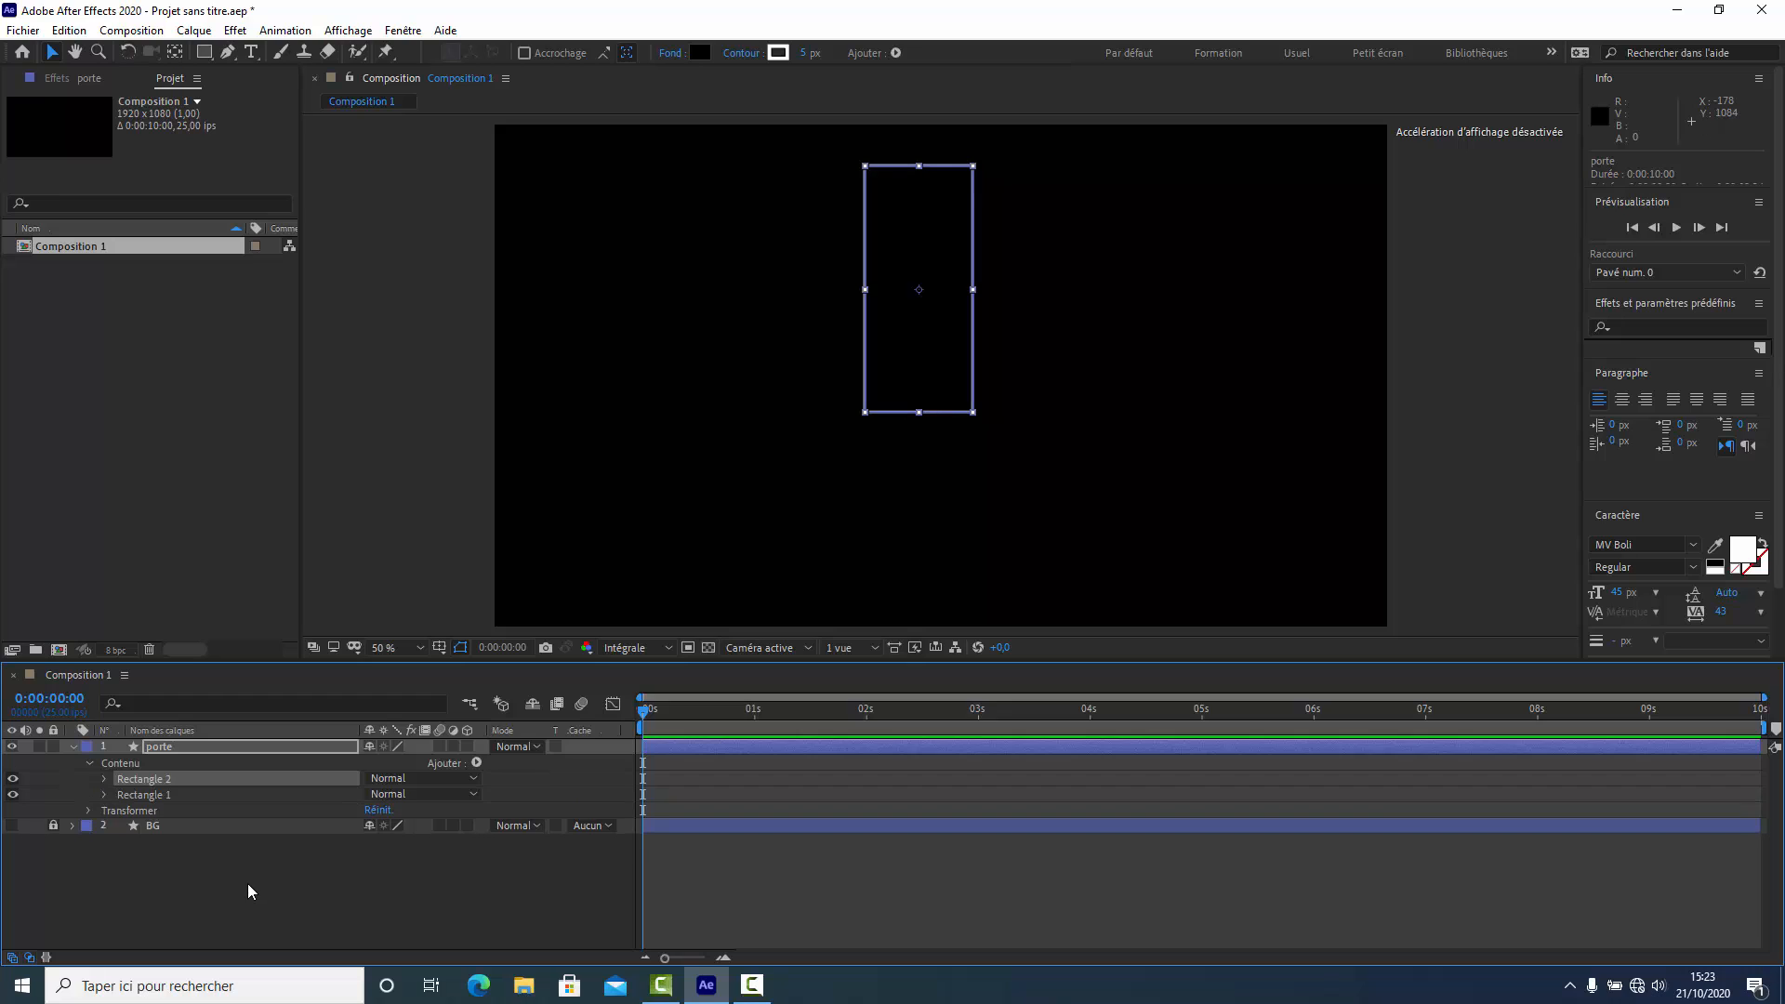
pyautogui.click(104, 779)
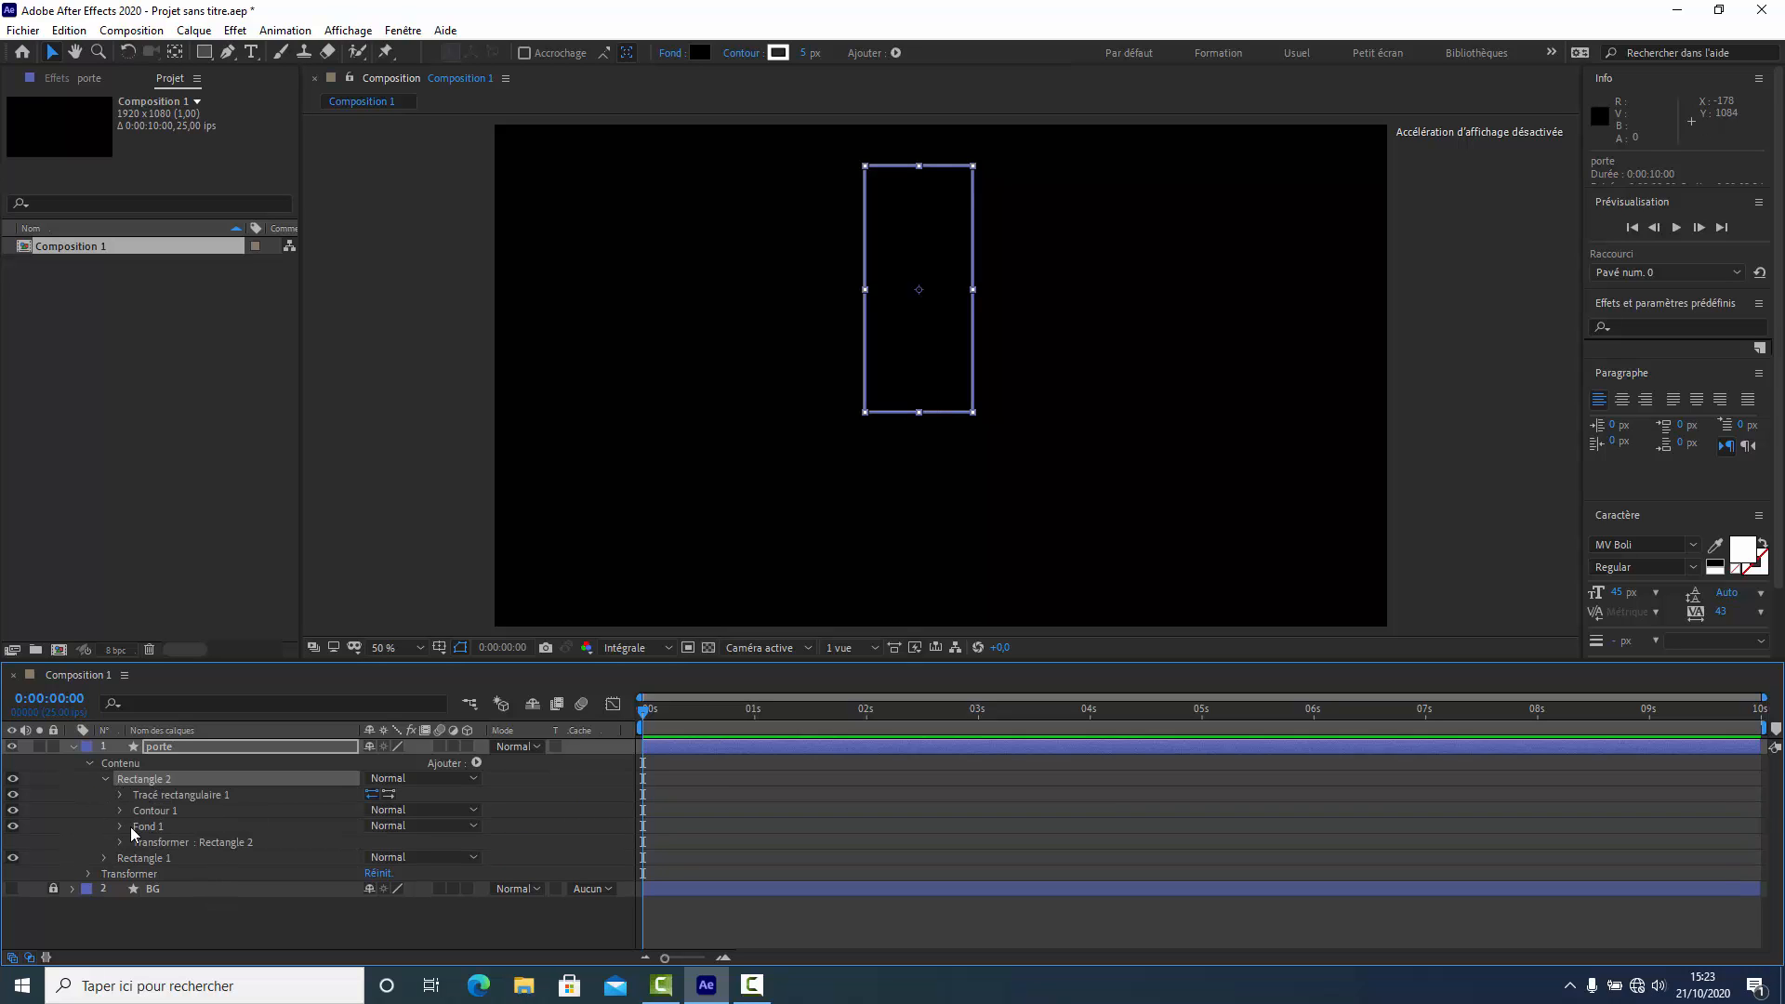
pyautogui.click(120, 826)
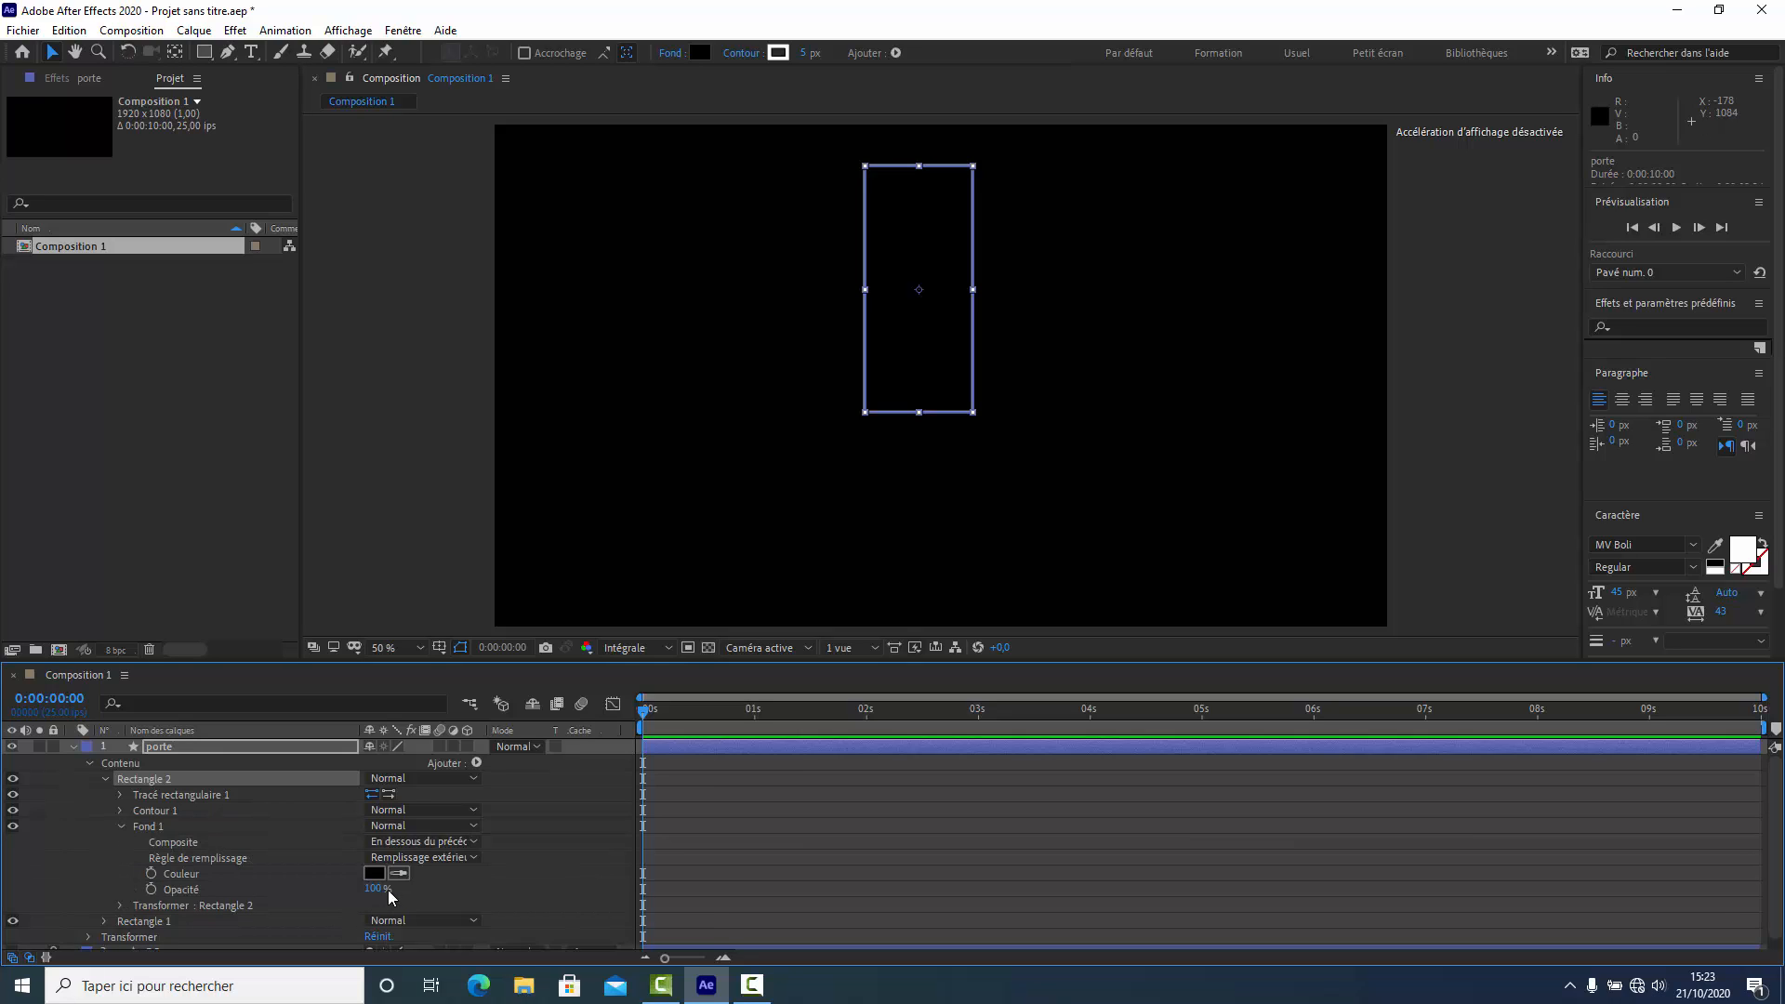
pyautogui.moveTo(371, 888); pyautogui.dragTo(313, 891)
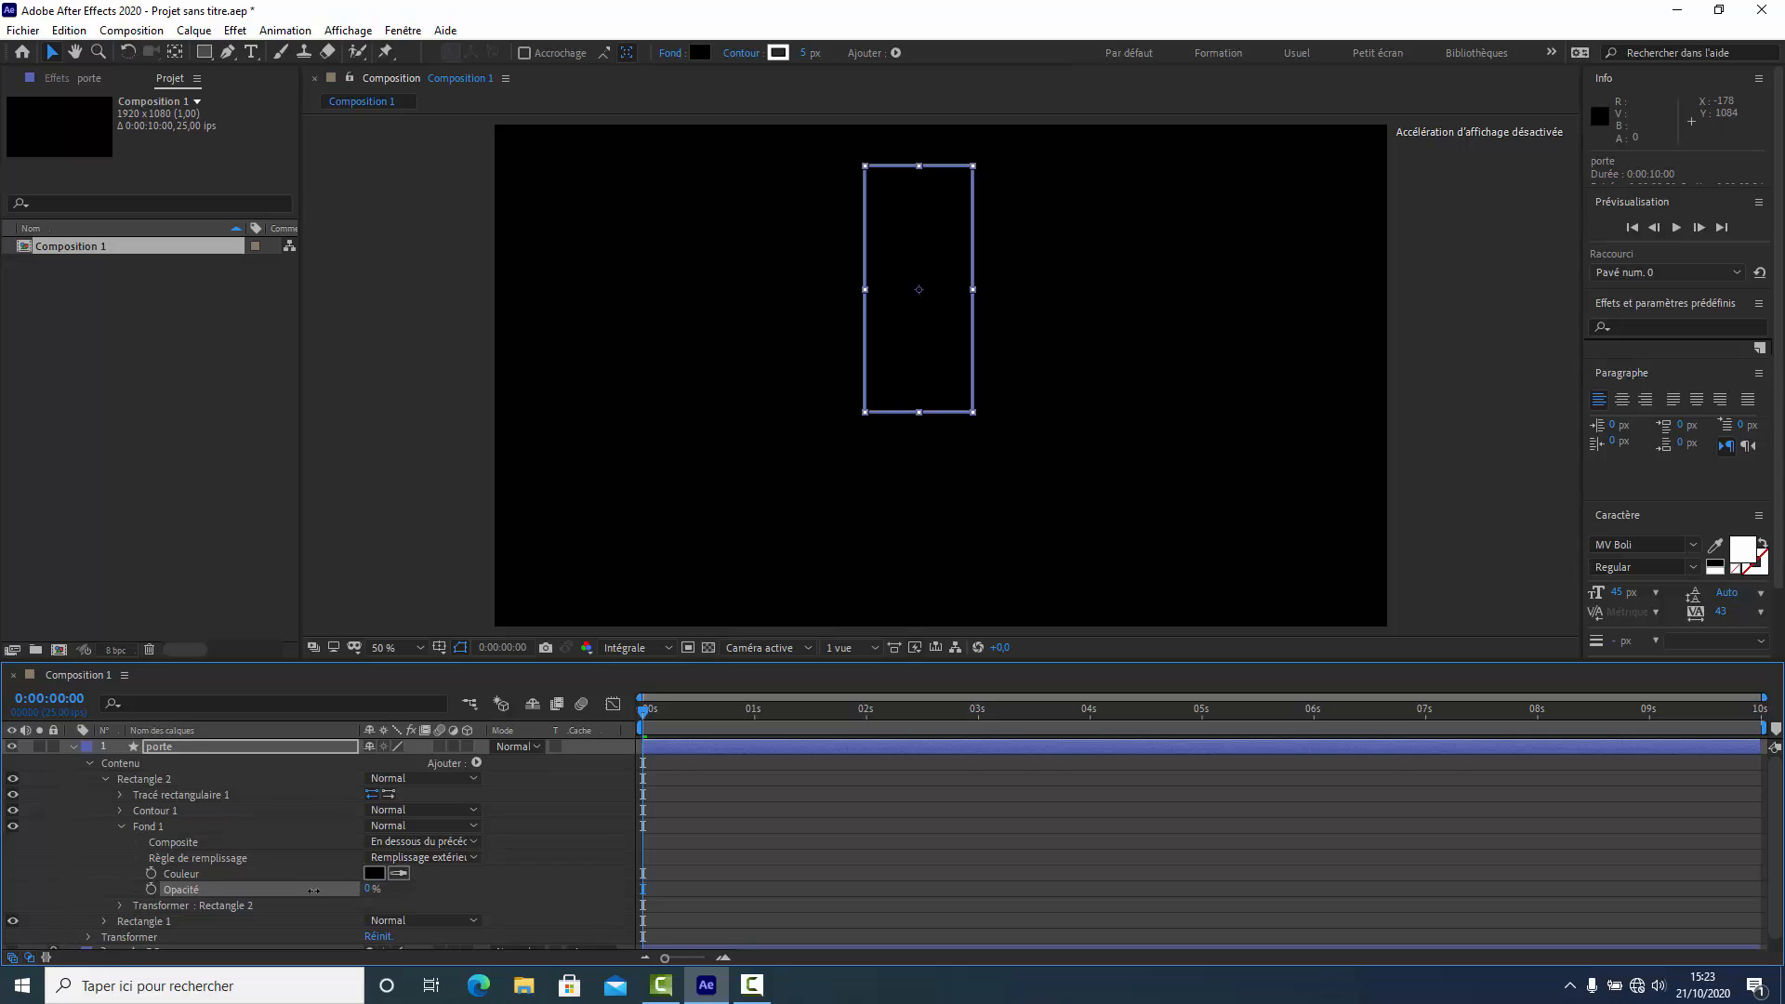
pyautogui.click(120, 826)
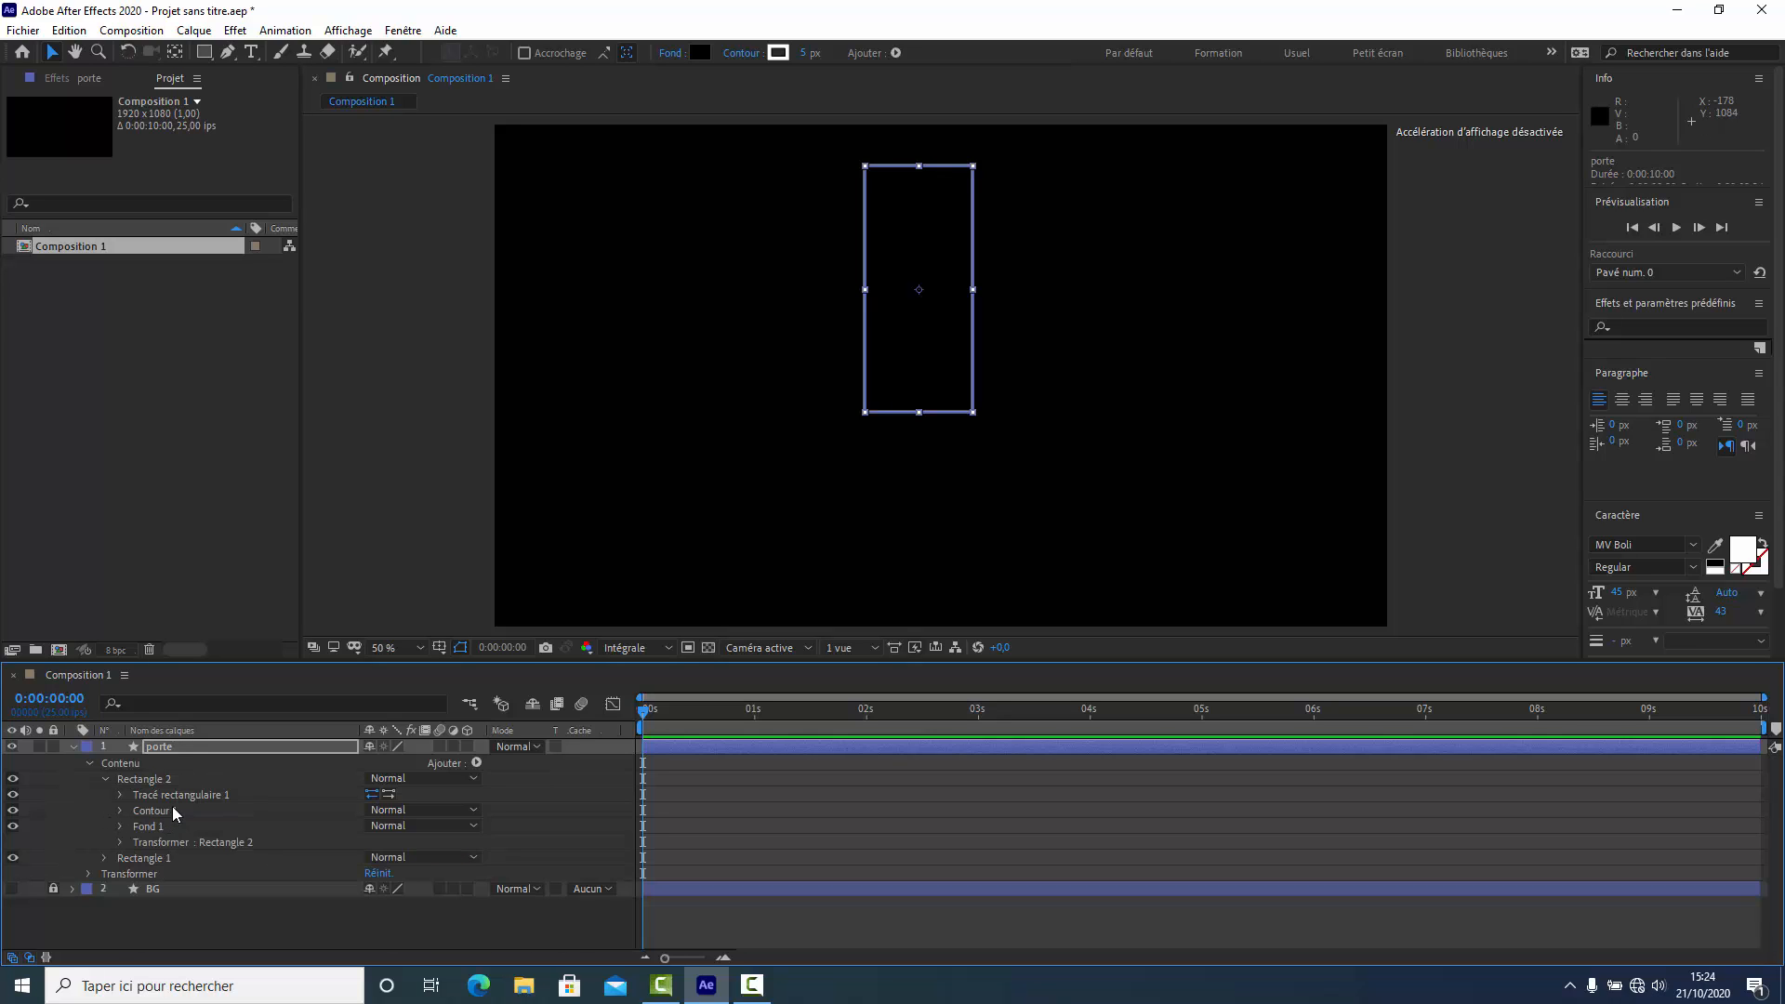
# Resize Rectangle 2 to 182 × 234 and set its path's vertical position to -119 to form the door's upper panel.
pyautogui.click(120, 795)
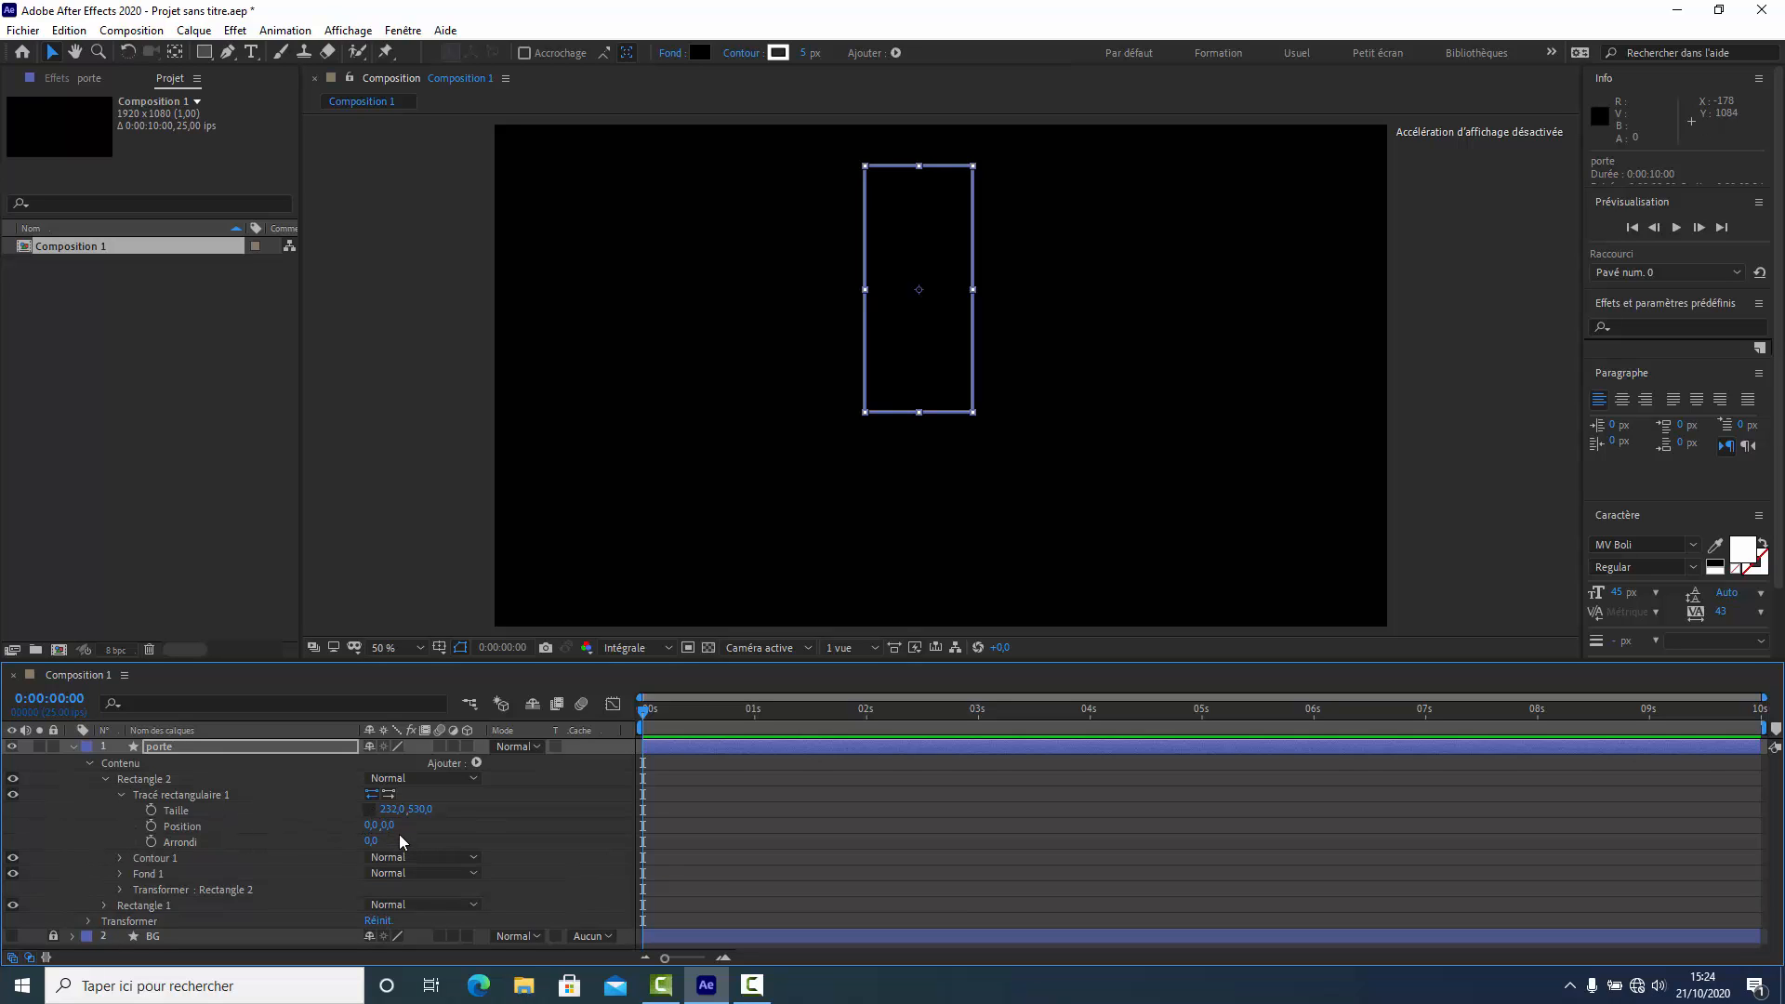
pyautogui.moveTo(428, 814); pyautogui.dragTo(113, 812)
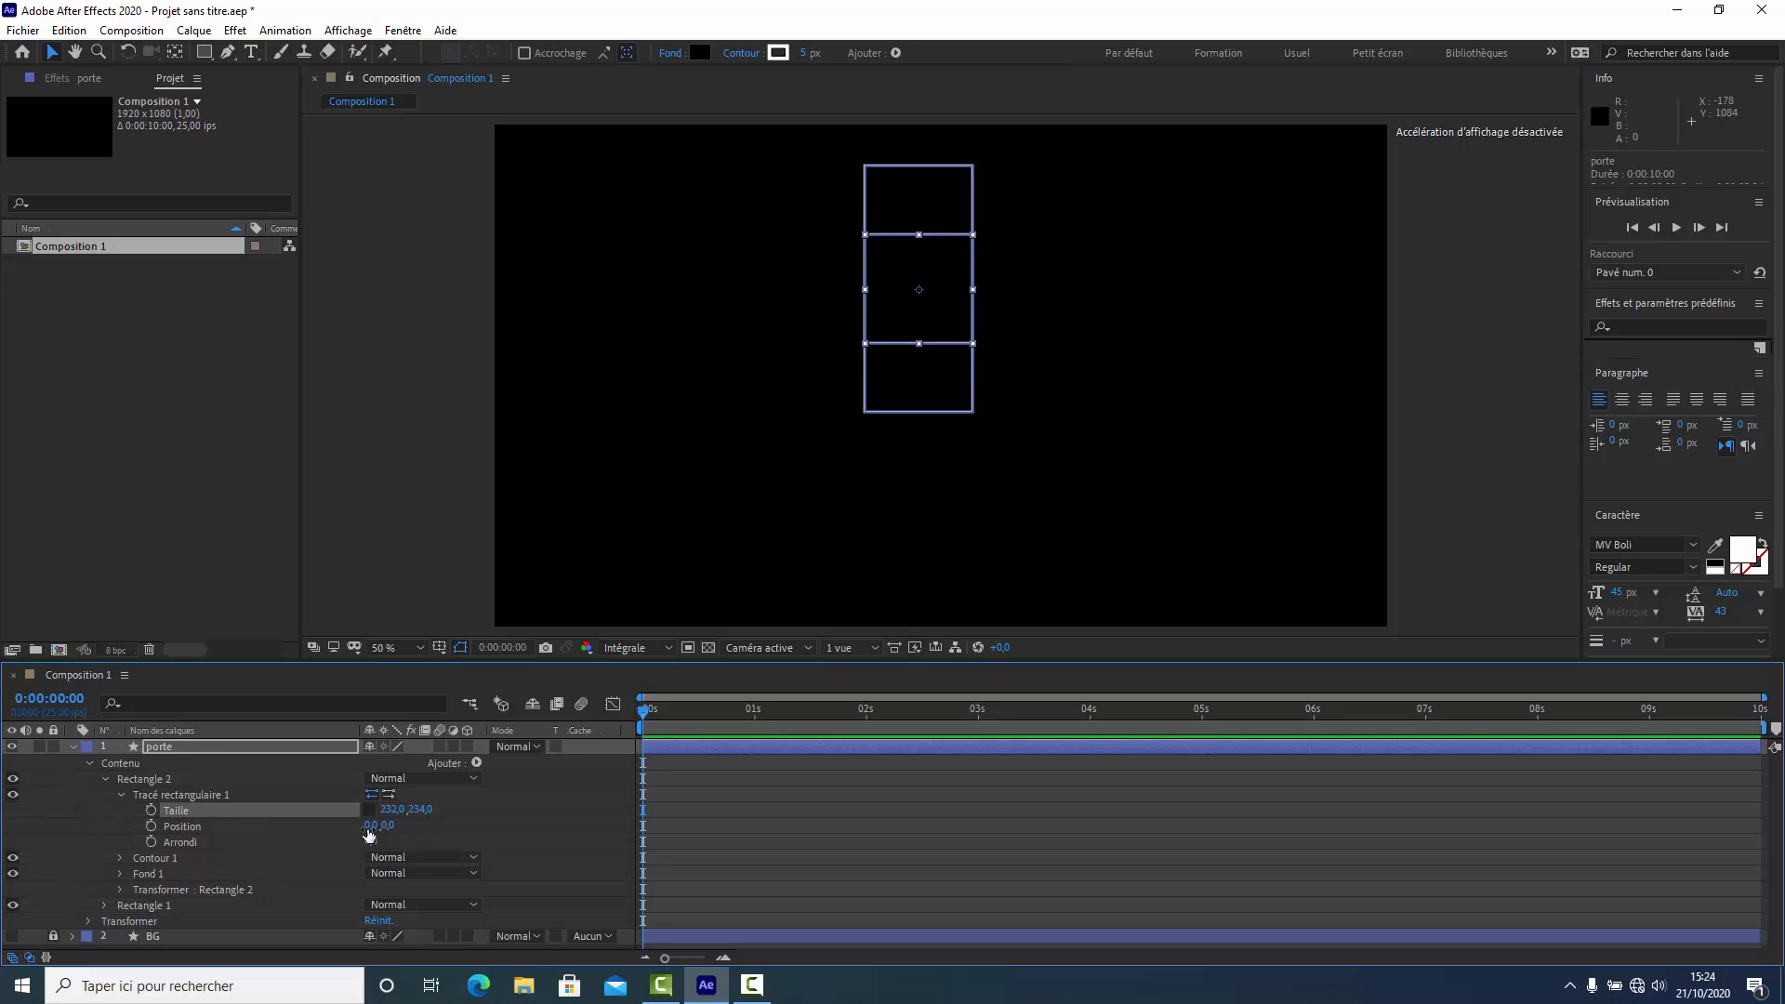
pyautogui.click(364, 824)
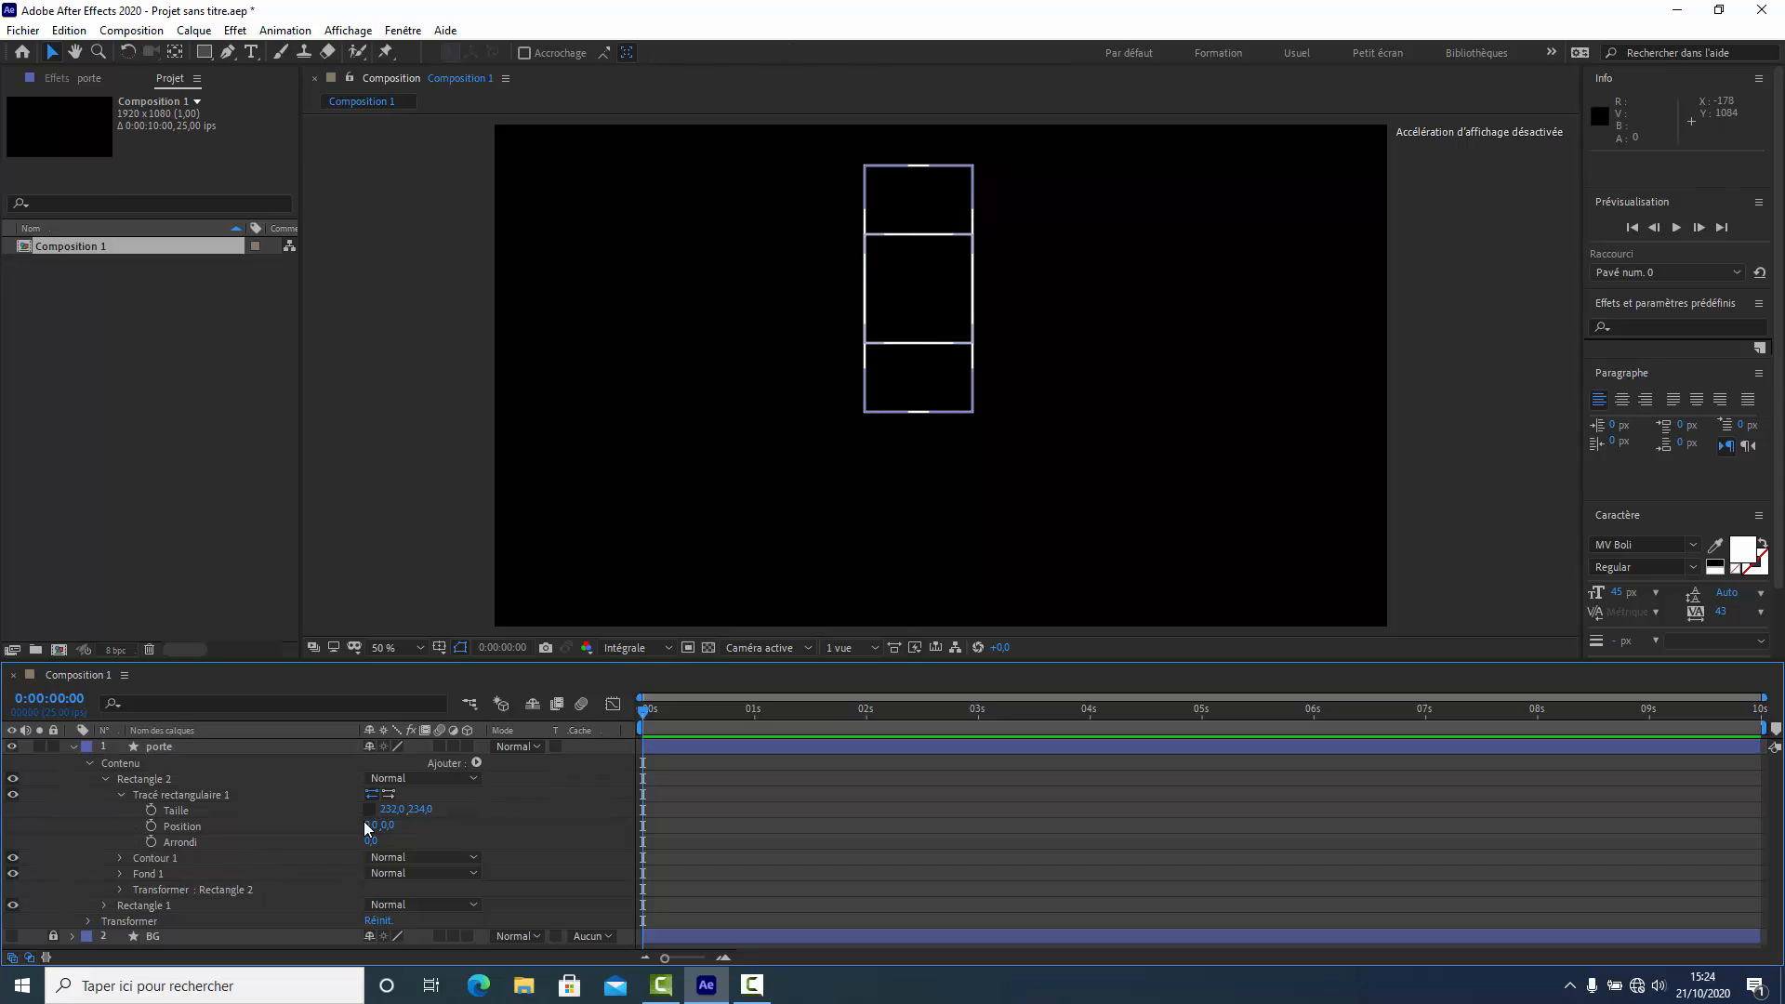
pyautogui.moveTo(388, 809); pyautogui.dragTo(348, 811)
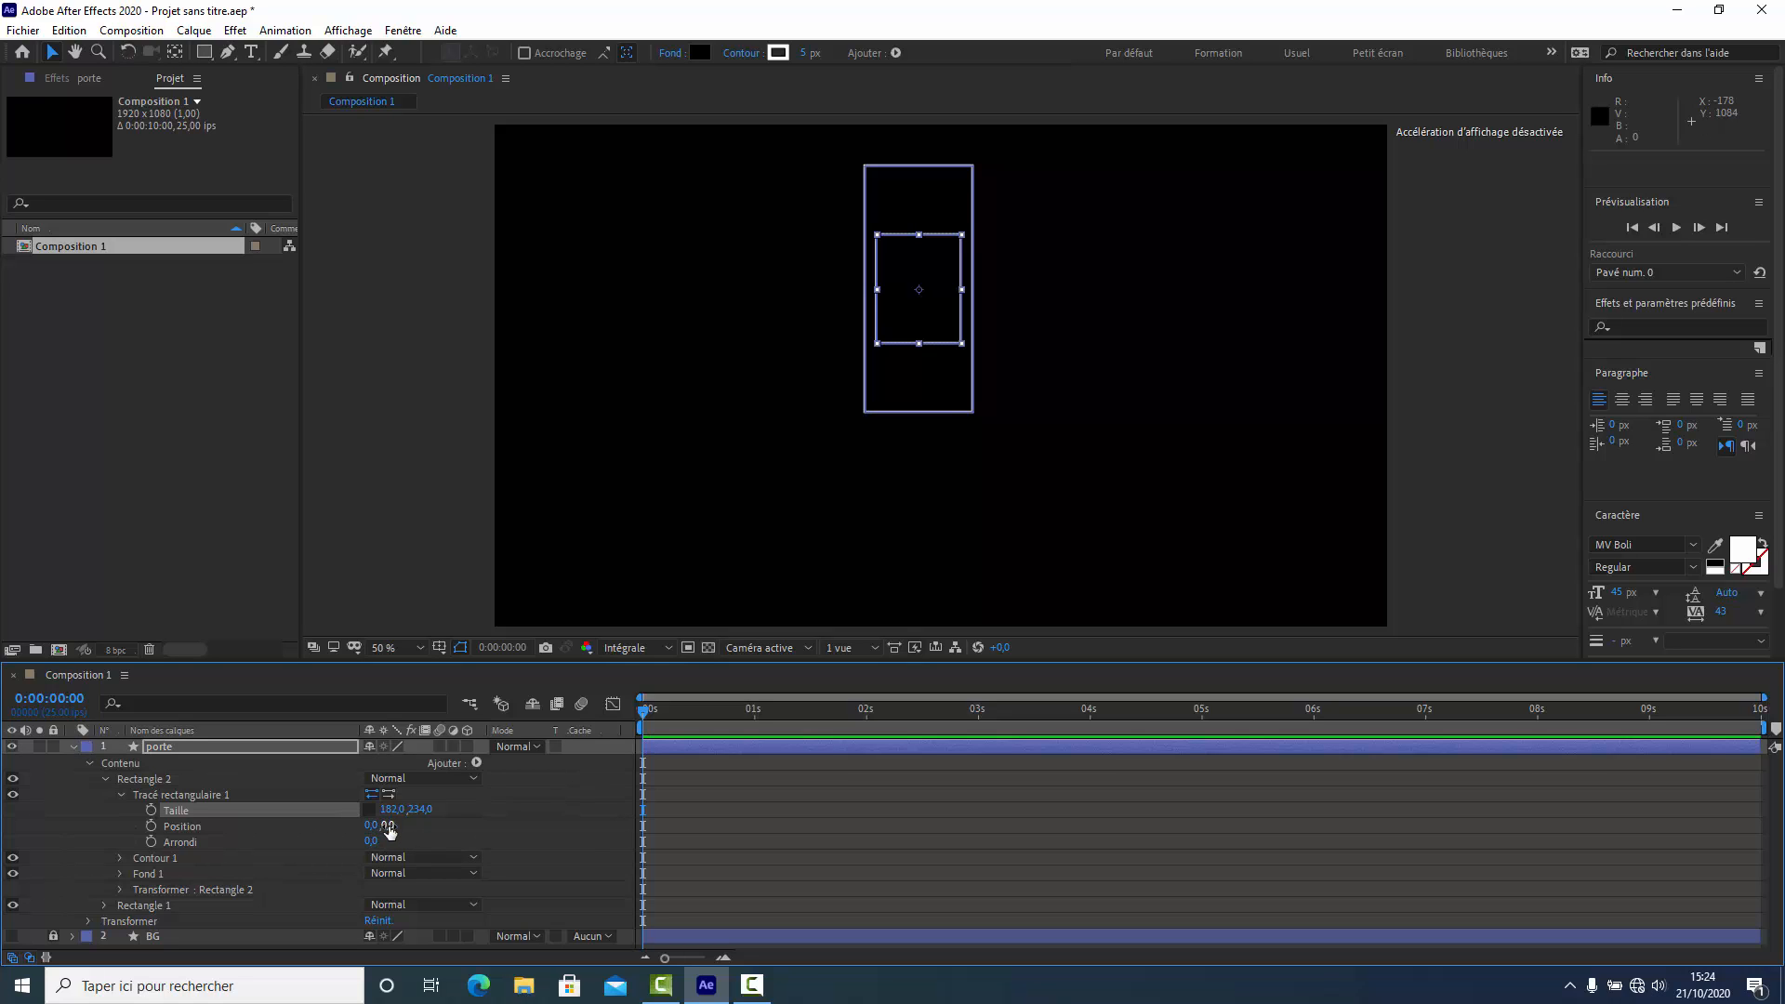
pyautogui.moveTo(390, 830); pyautogui.dragTo(277, 826)
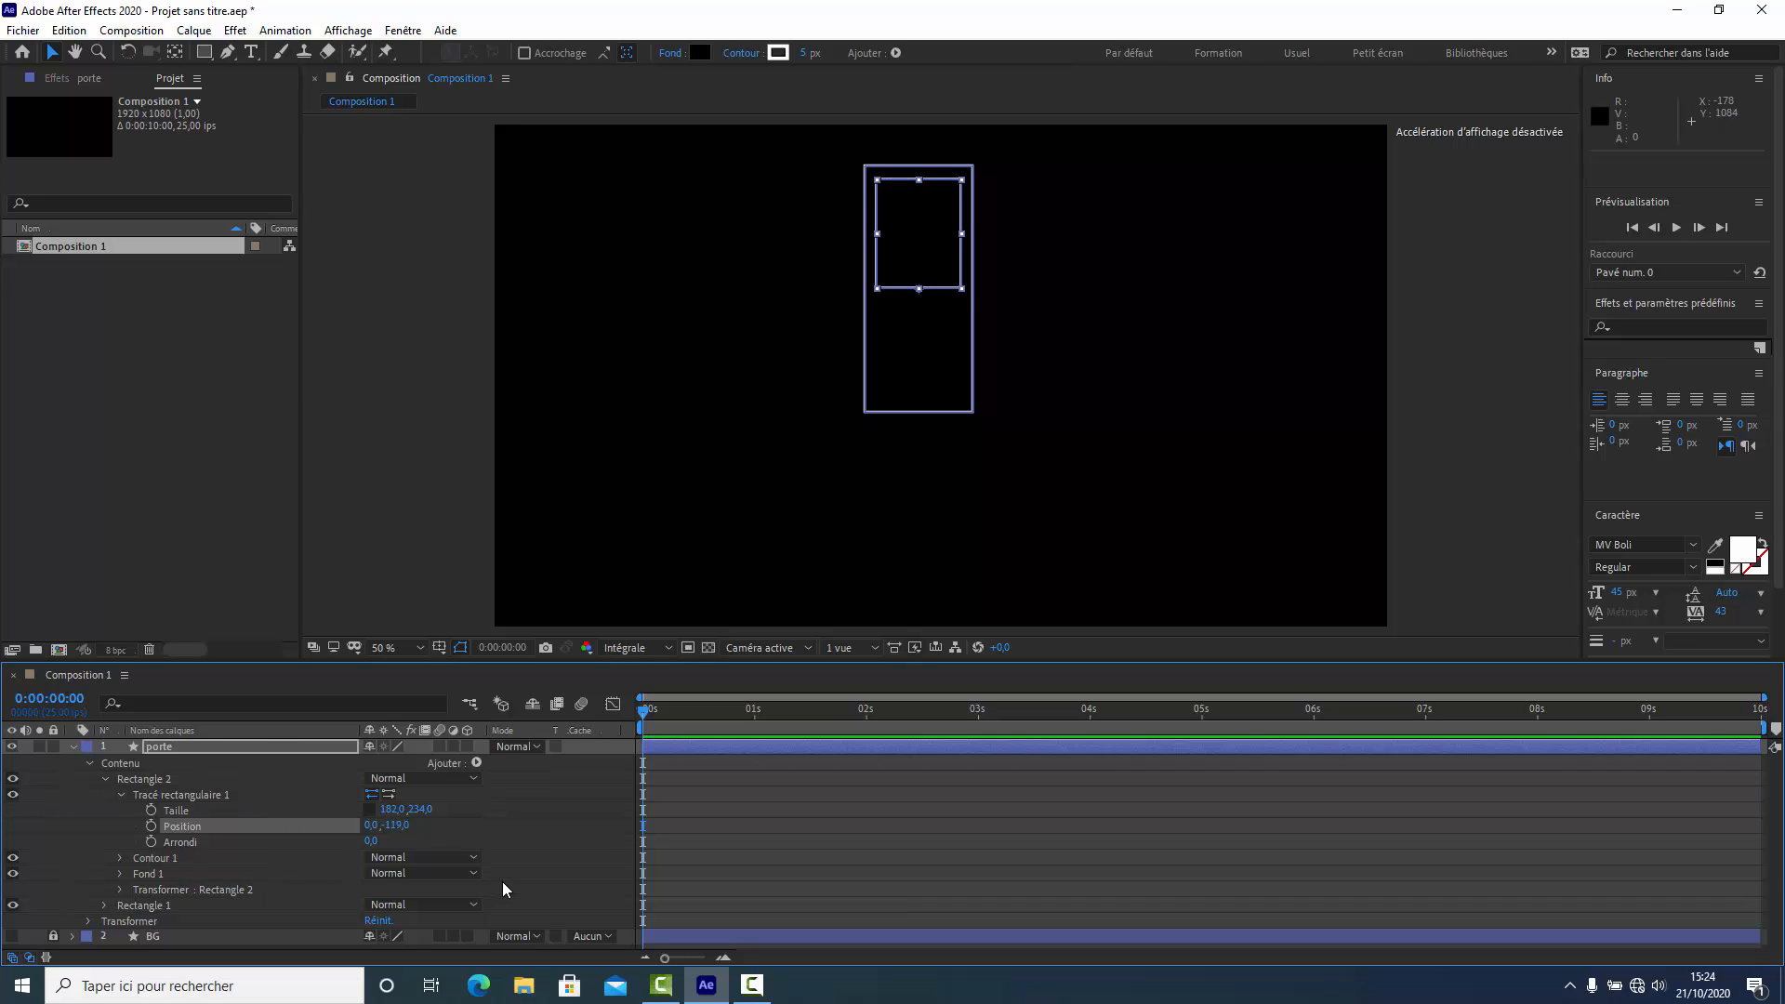
pyautogui.click(552, 815)
pyautogui.click(105, 779)
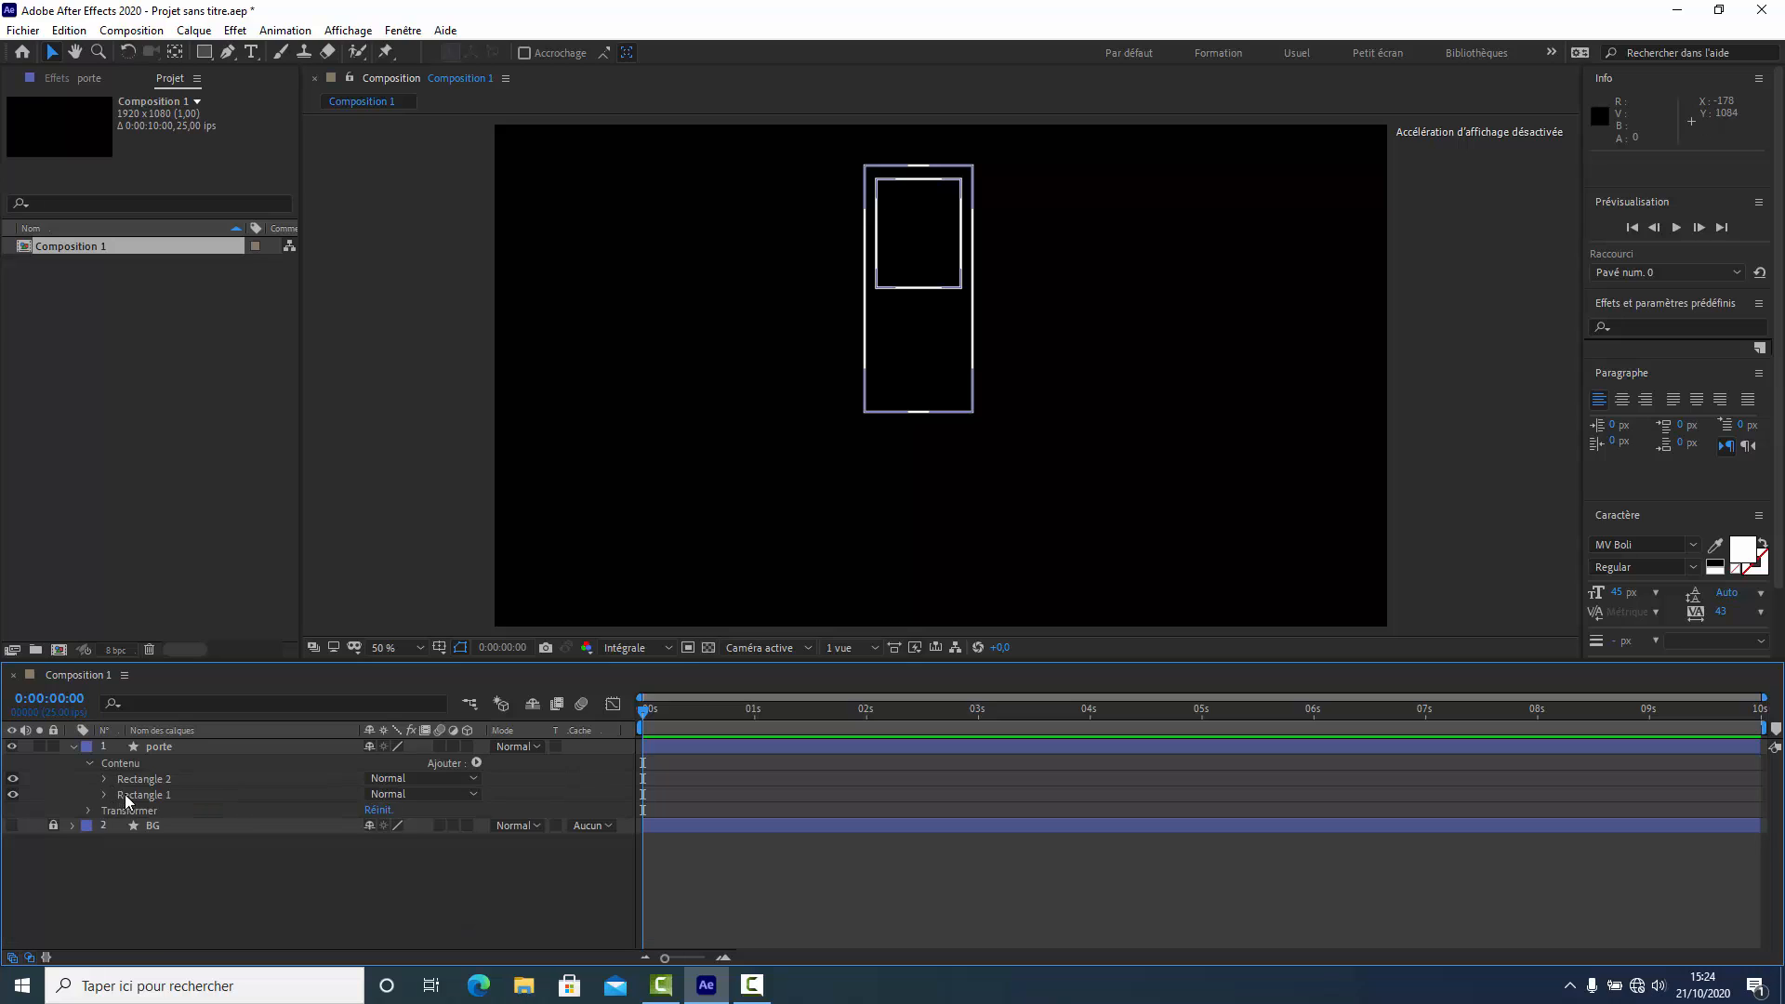
# Duplicate Rectangle 2 in the porte layer, then set the copy's path width to 80 and horizontal position to -51.
pyautogui.click(151, 779)
pyautogui.hotkey('ctrl', 'd')
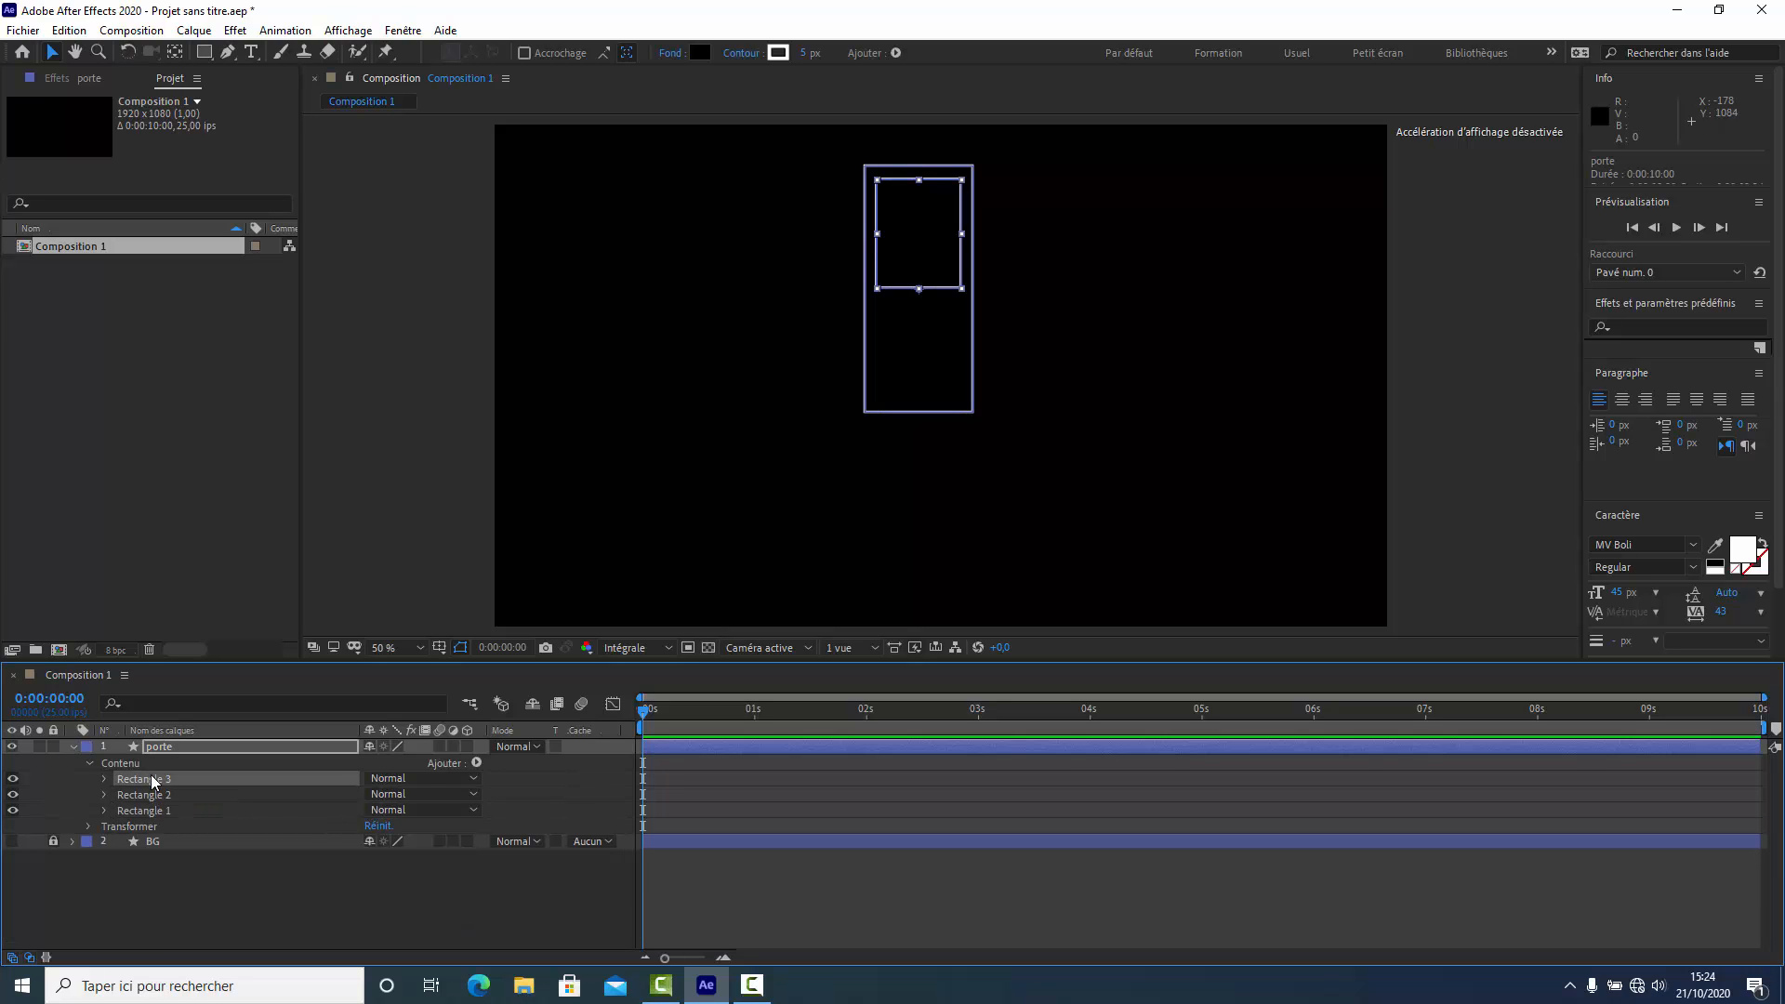
pyautogui.click(102, 779)
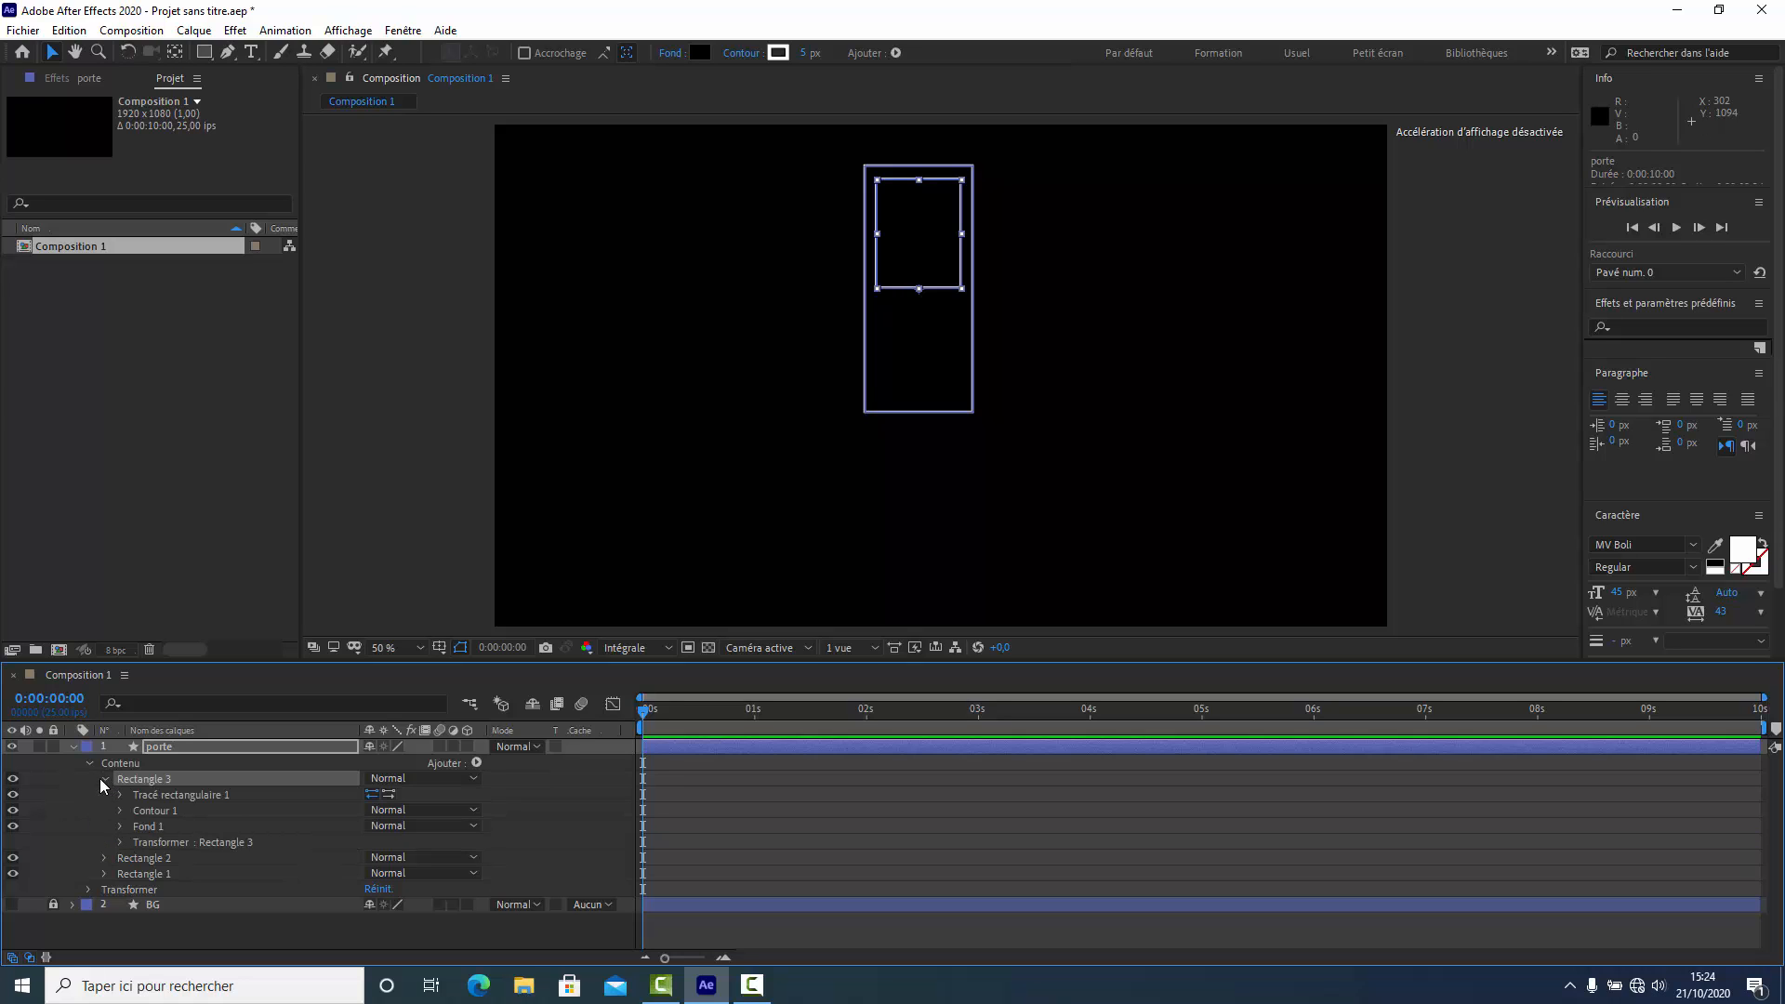
pyautogui.click(119, 792)
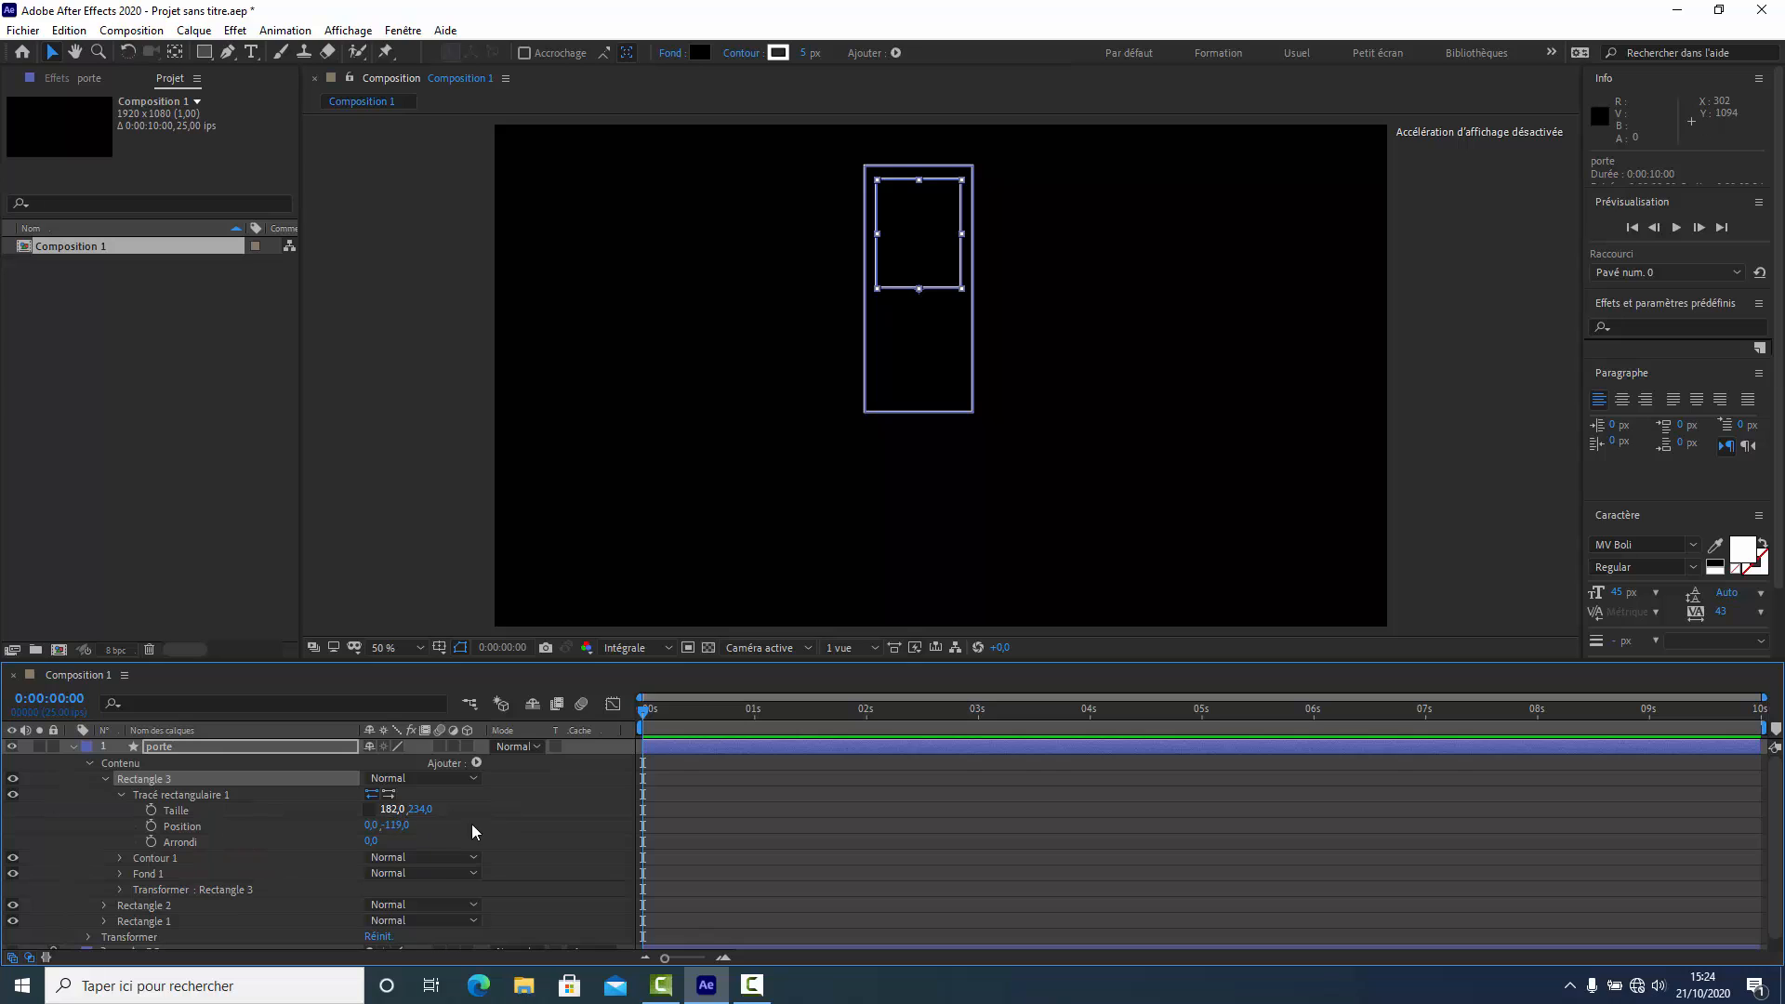
pyautogui.moveTo(392, 812); pyautogui.dragTo(294, 811)
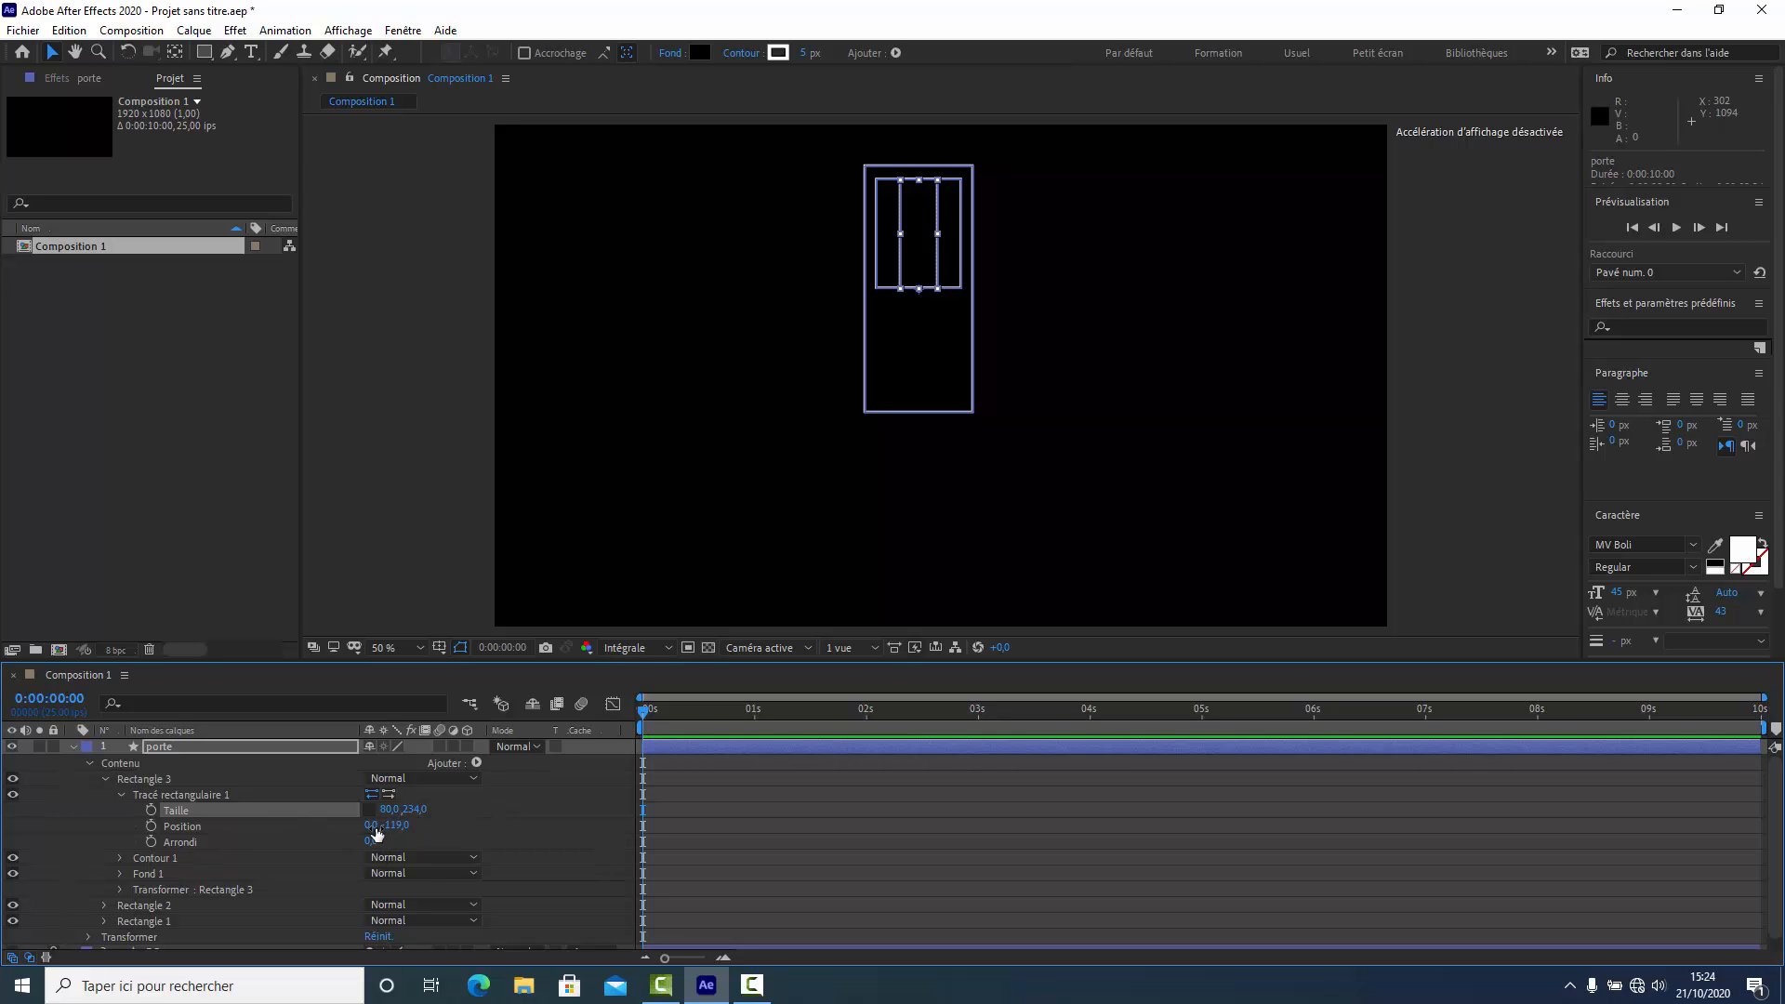
pyautogui.moveTo(370, 824); pyautogui.dragTo(325, 826)
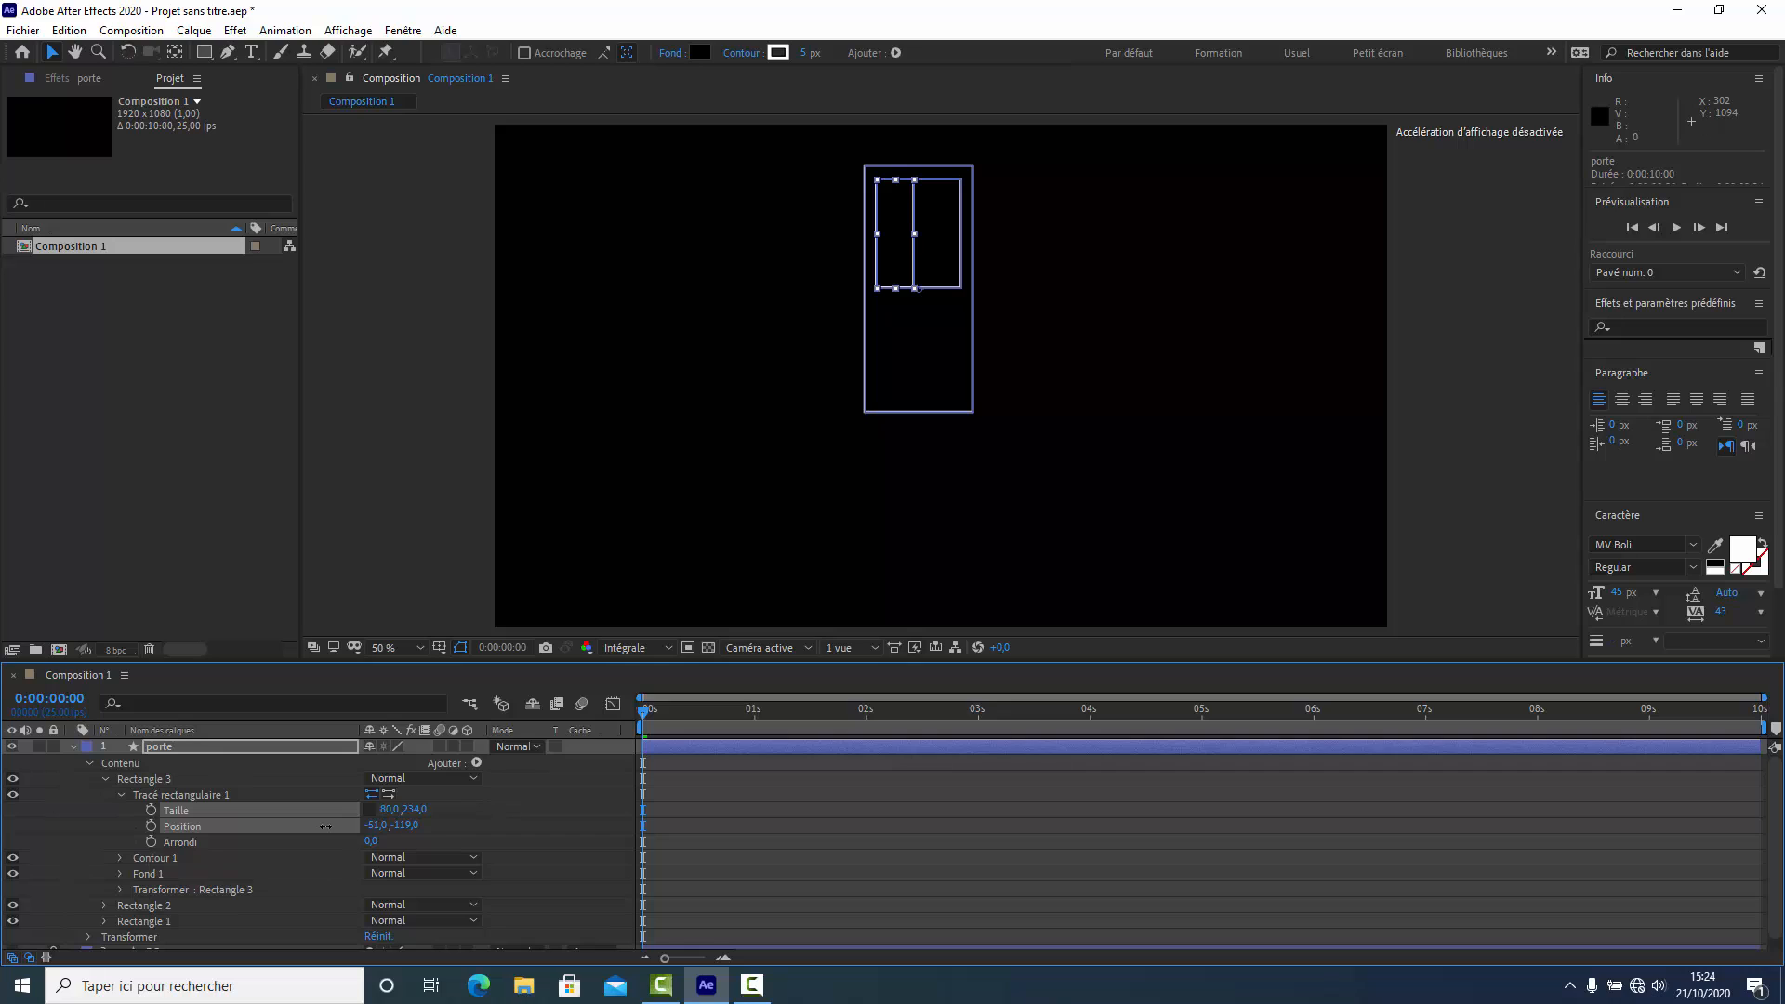
pyautogui.click(462, 840)
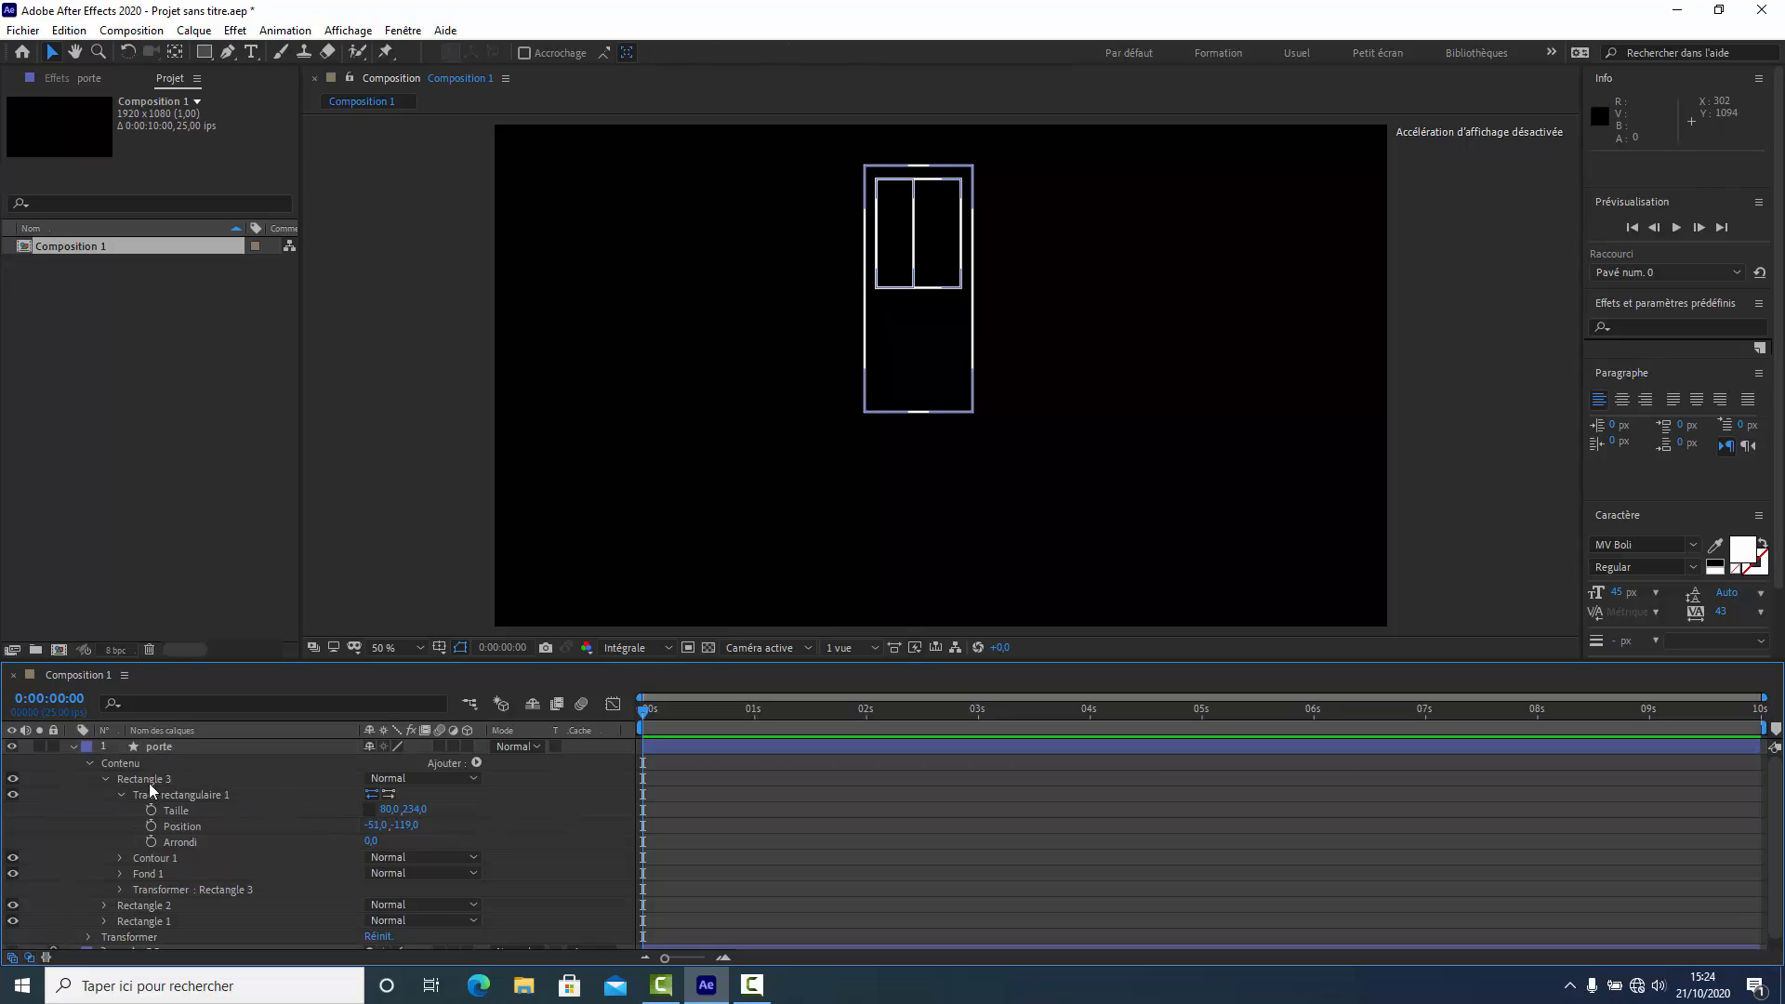
pyautogui.click(104, 779)
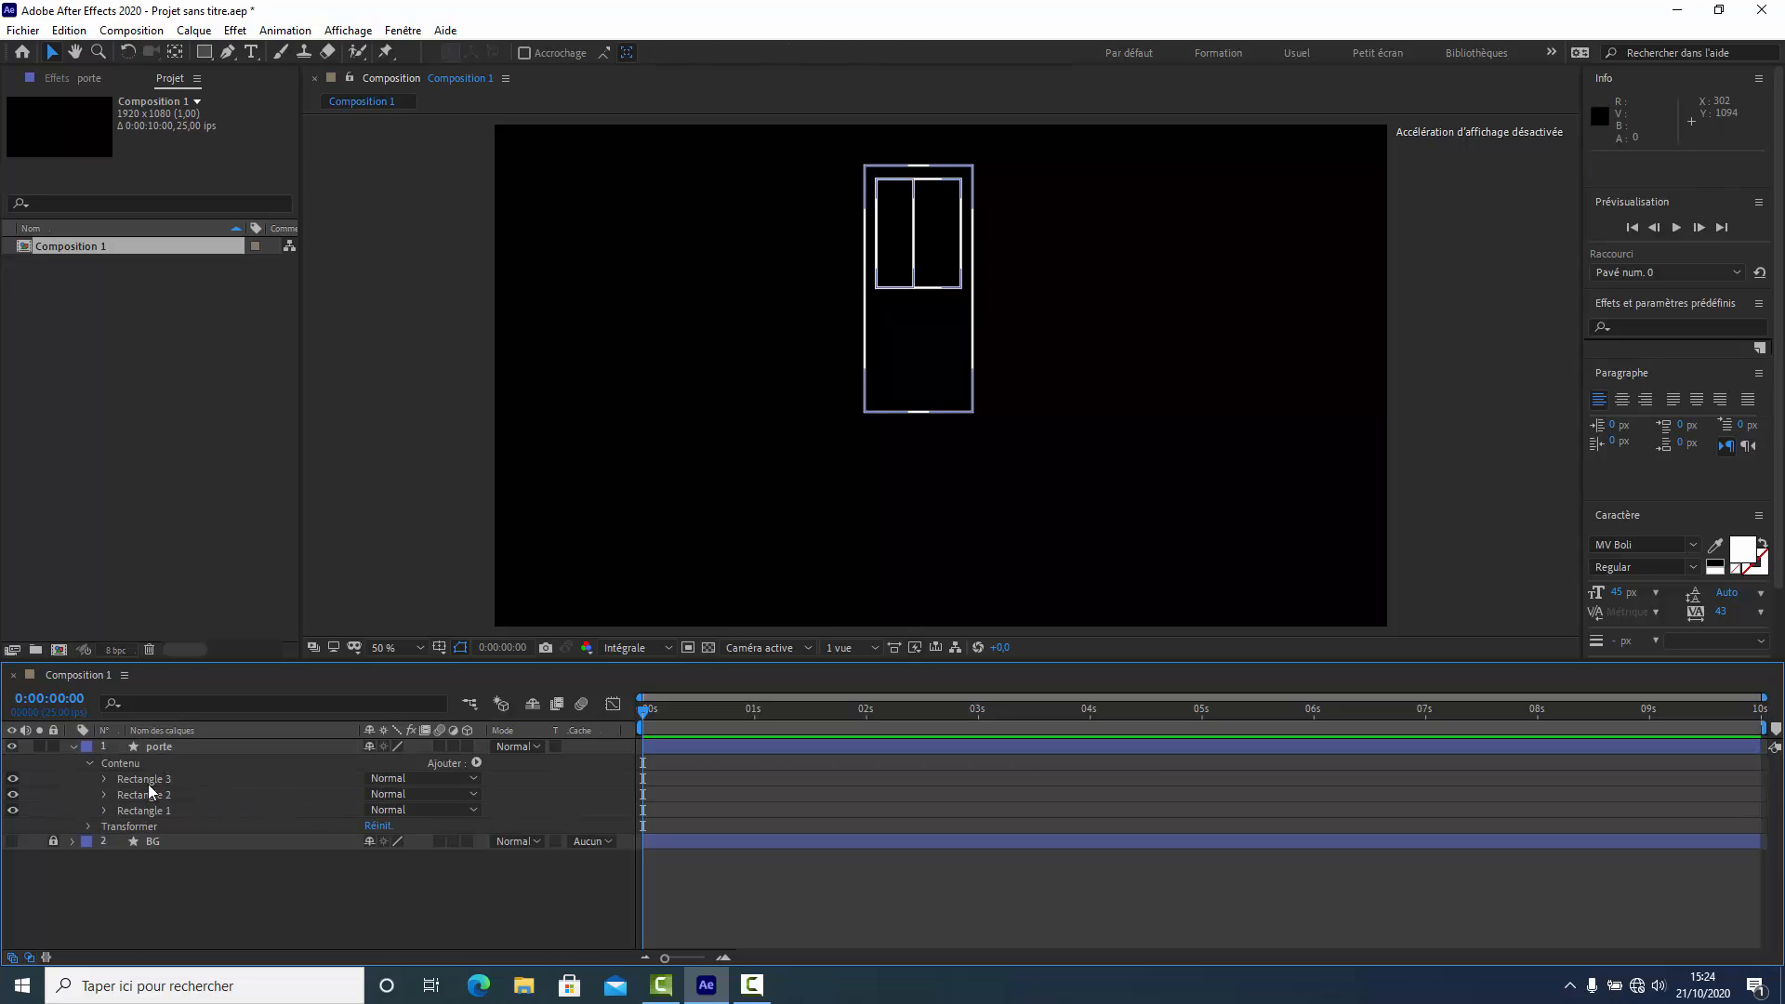
# Duplicate Rectangle 3 and set the copy's horizontal path position to 48 so the two narrow panels sit side by side.
pyautogui.click(145, 780)
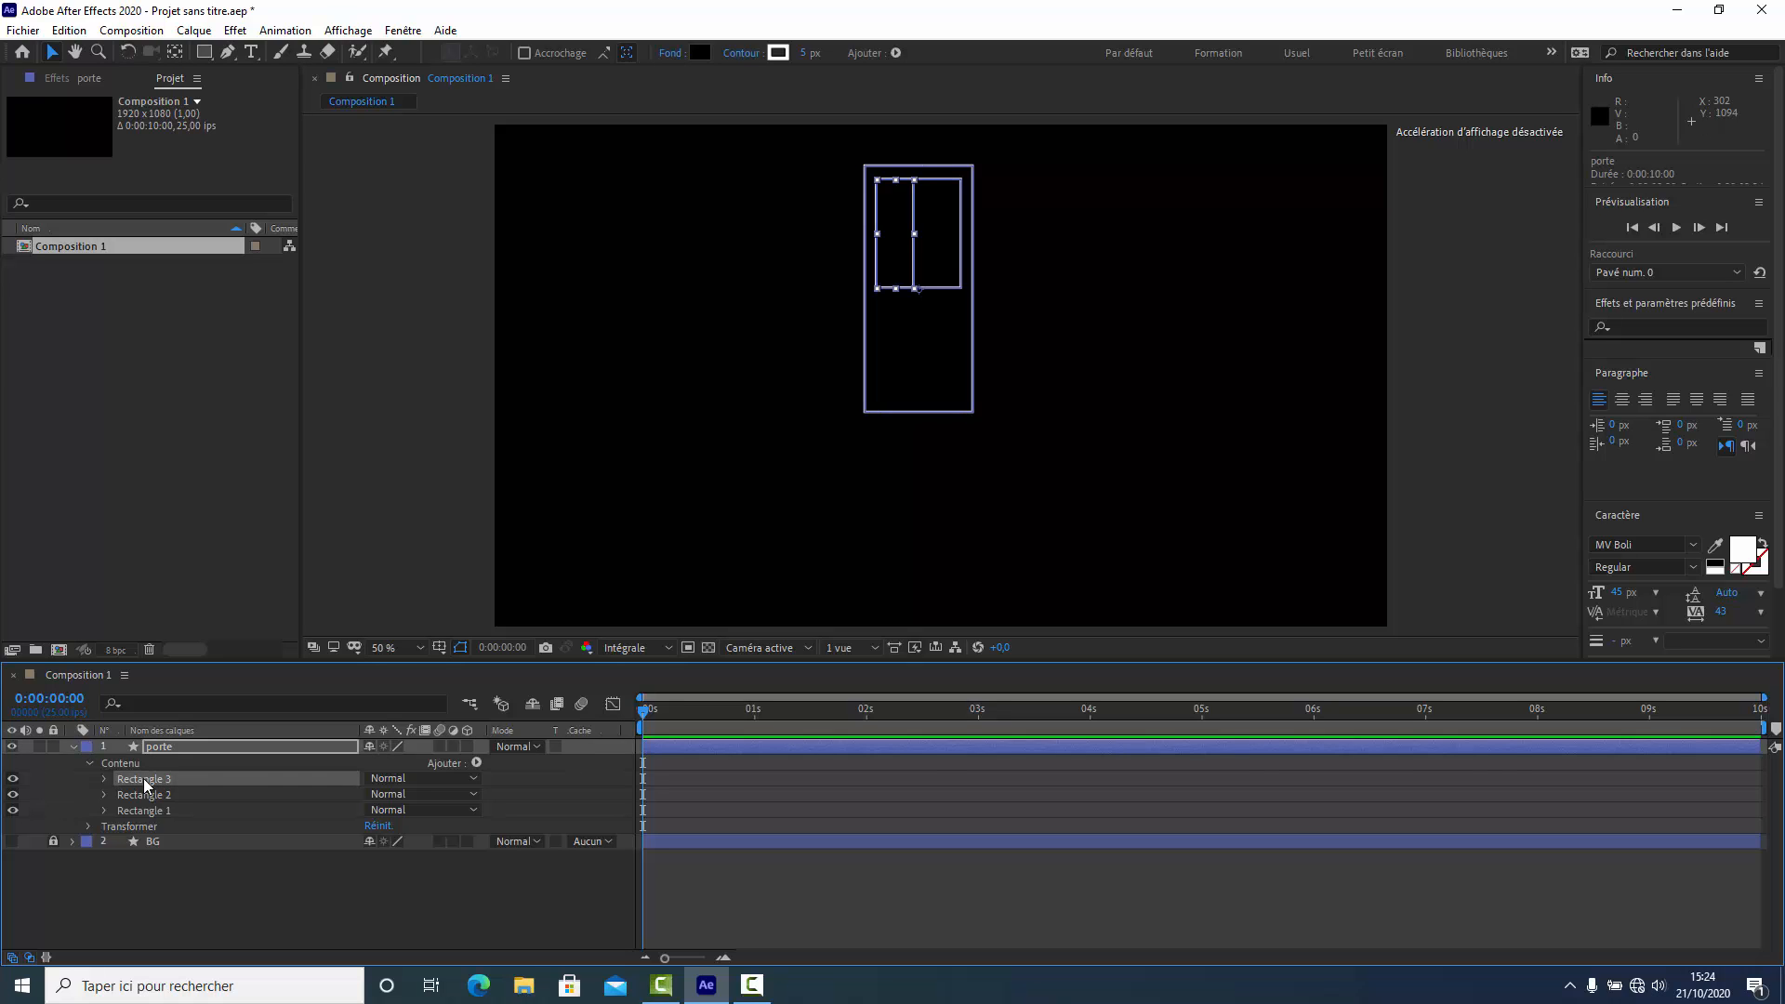
pyautogui.hotkey('ctrl', 'd')
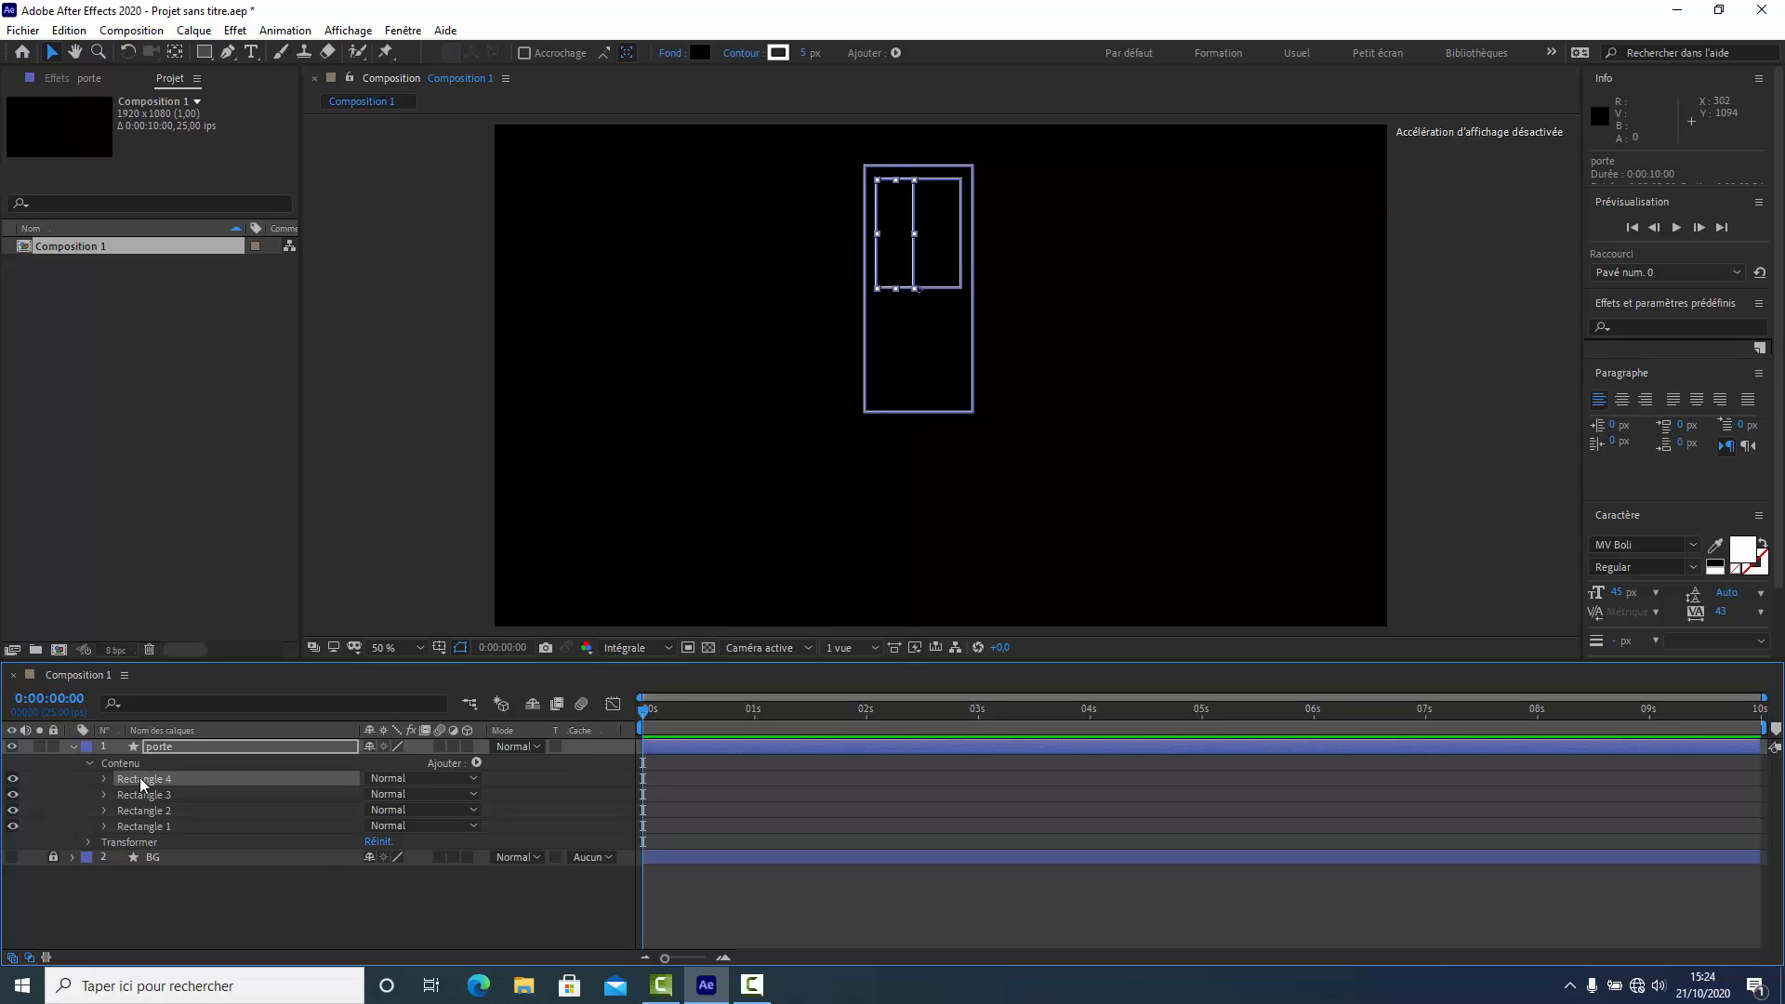
pyautogui.click(104, 779)
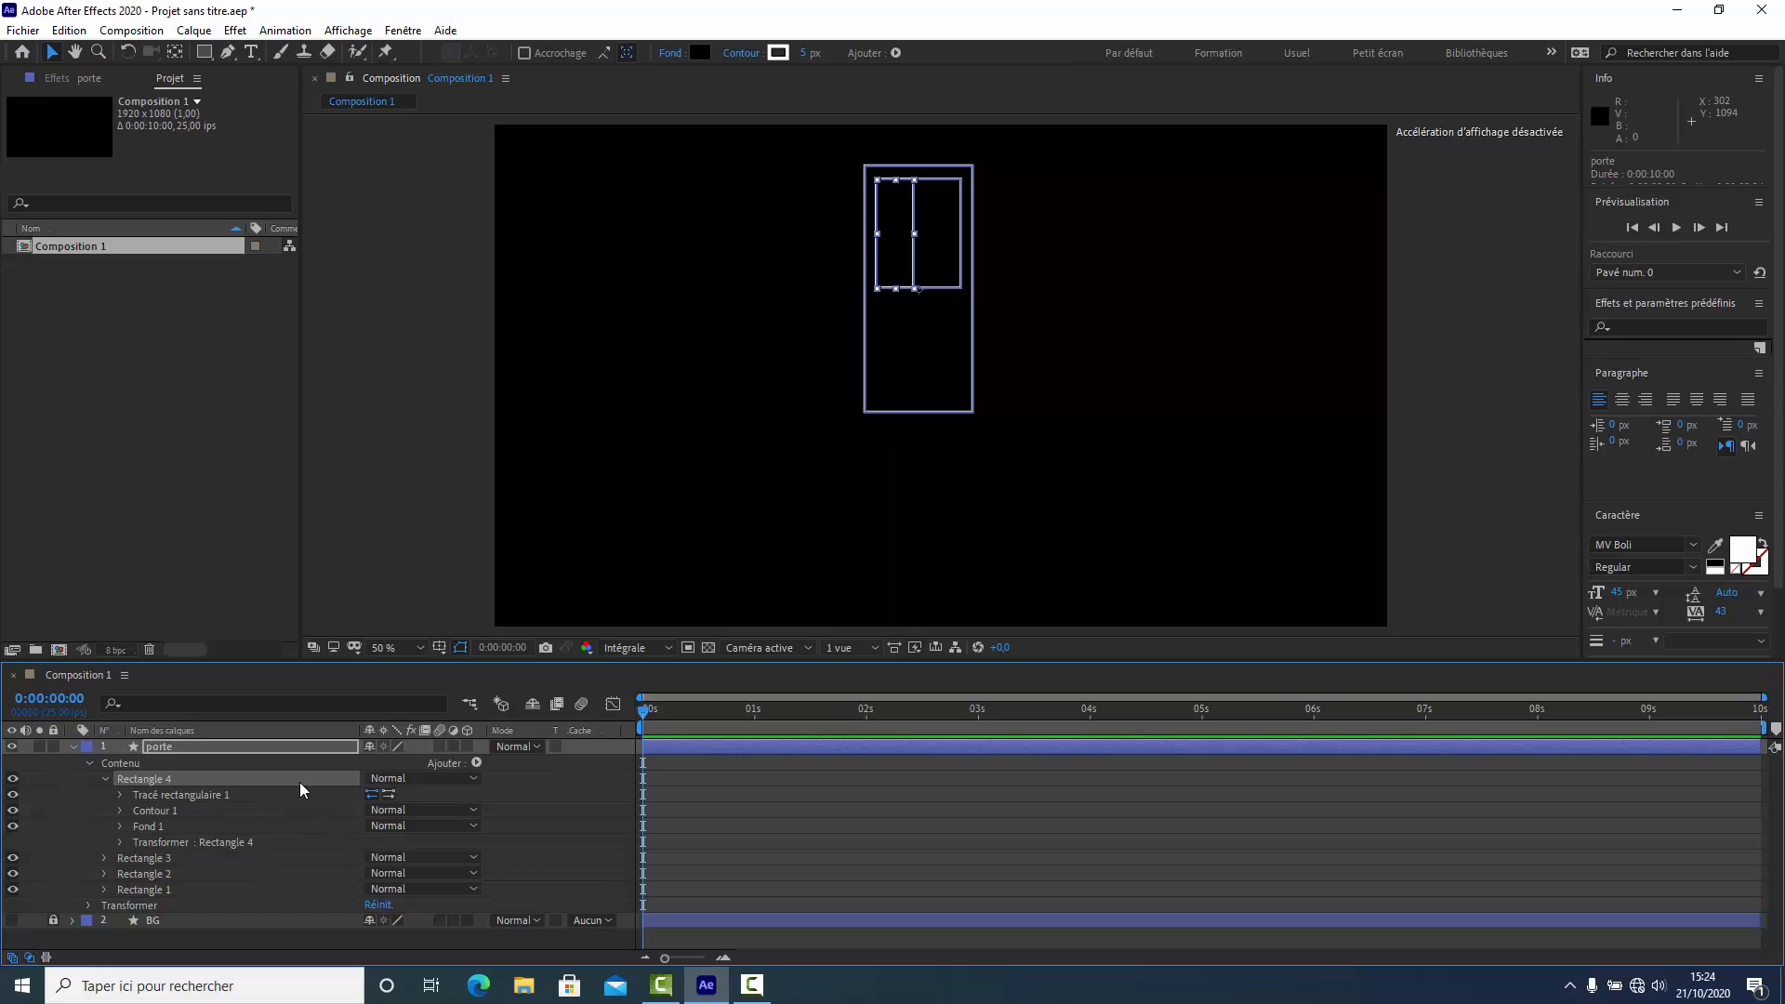
pyautogui.click(119, 794)
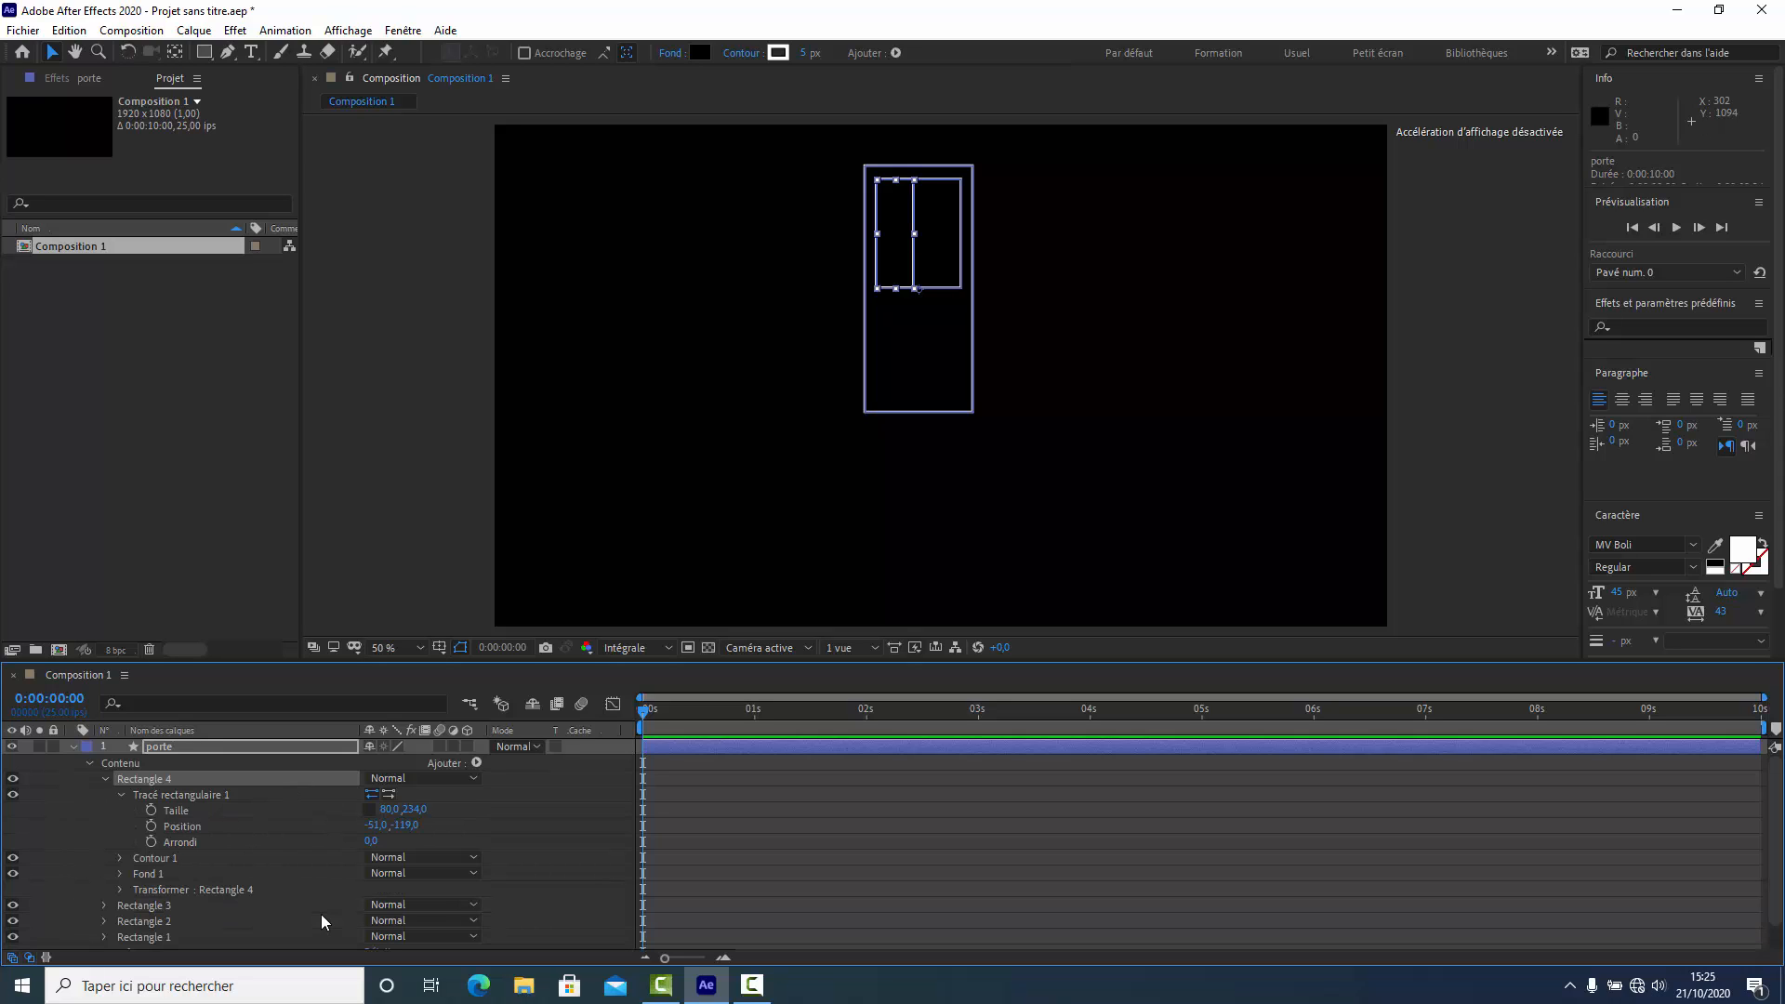
pyautogui.moveTo(409, 826); pyautogui.dragTo(434, 826)
pyautogui.click(68, 30)
pyautogui.click(102, 48)
pyautogui.moveTo(381, 829); pyautogui.dragTo(478, 829)
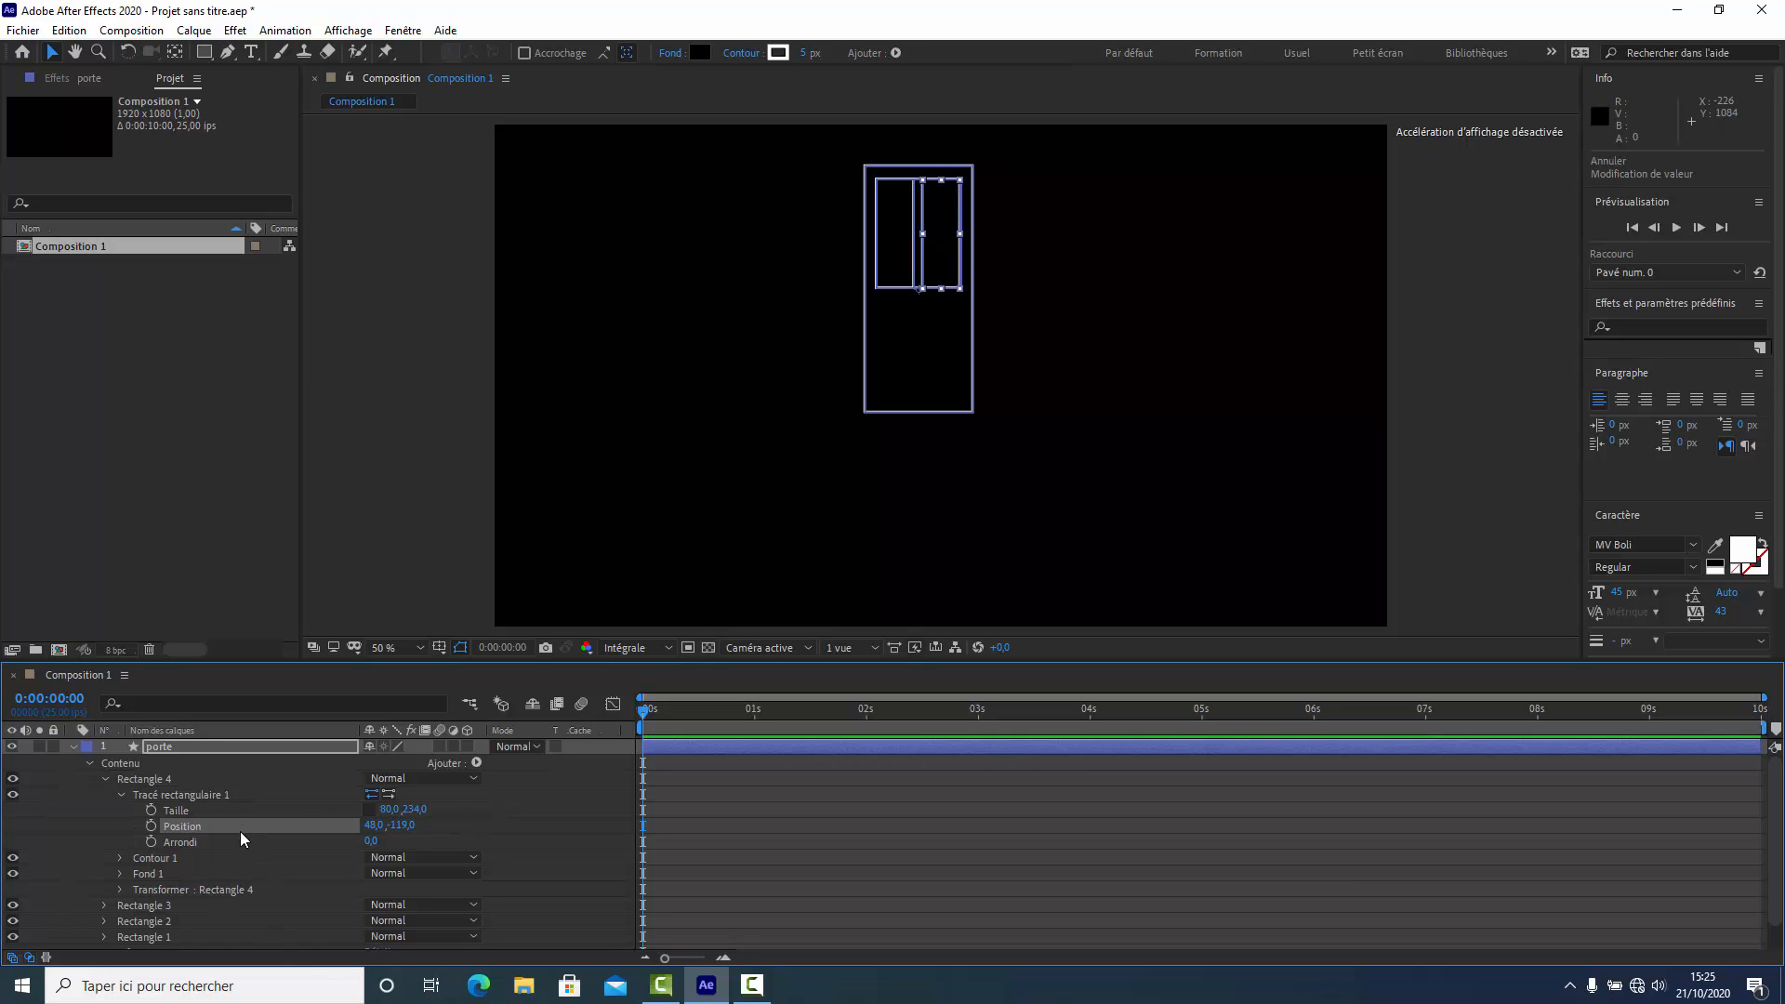
# Move the paths of Rectangle 3 and Rectangle 4 together to vertical position 134, in the door's lower half.
pyautogui.scroll(-1, 238, 846)
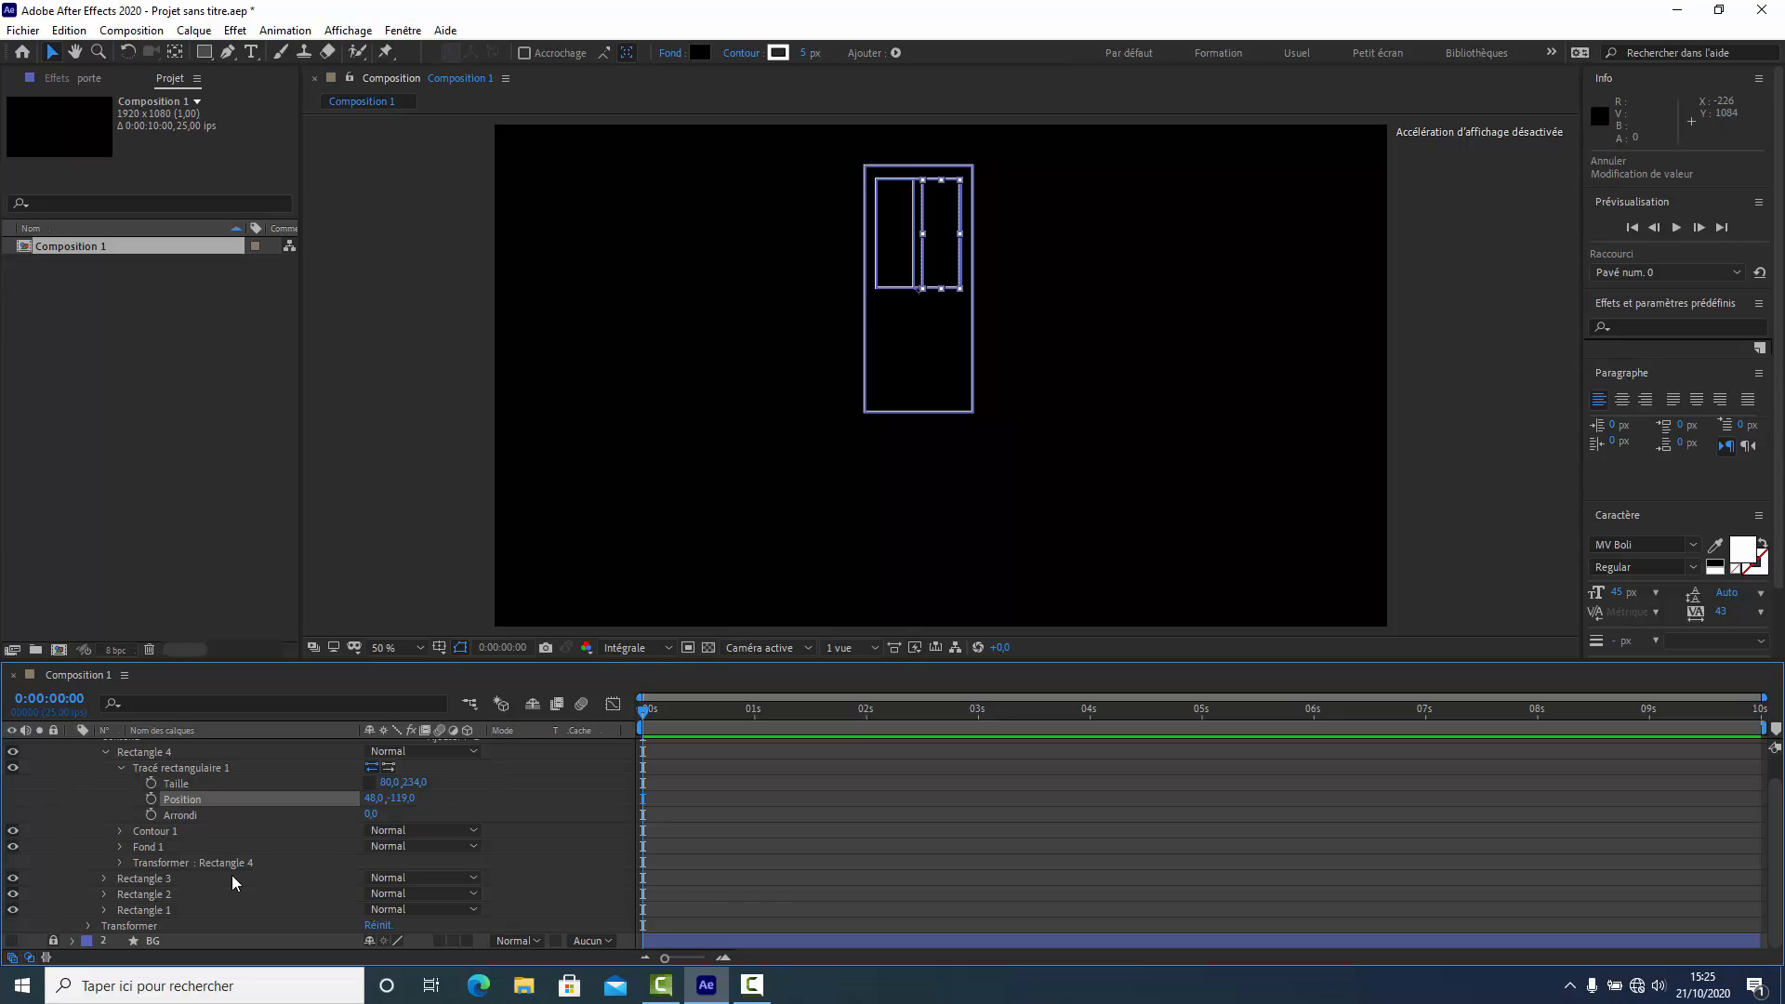
pyautogui.click(109, 877)
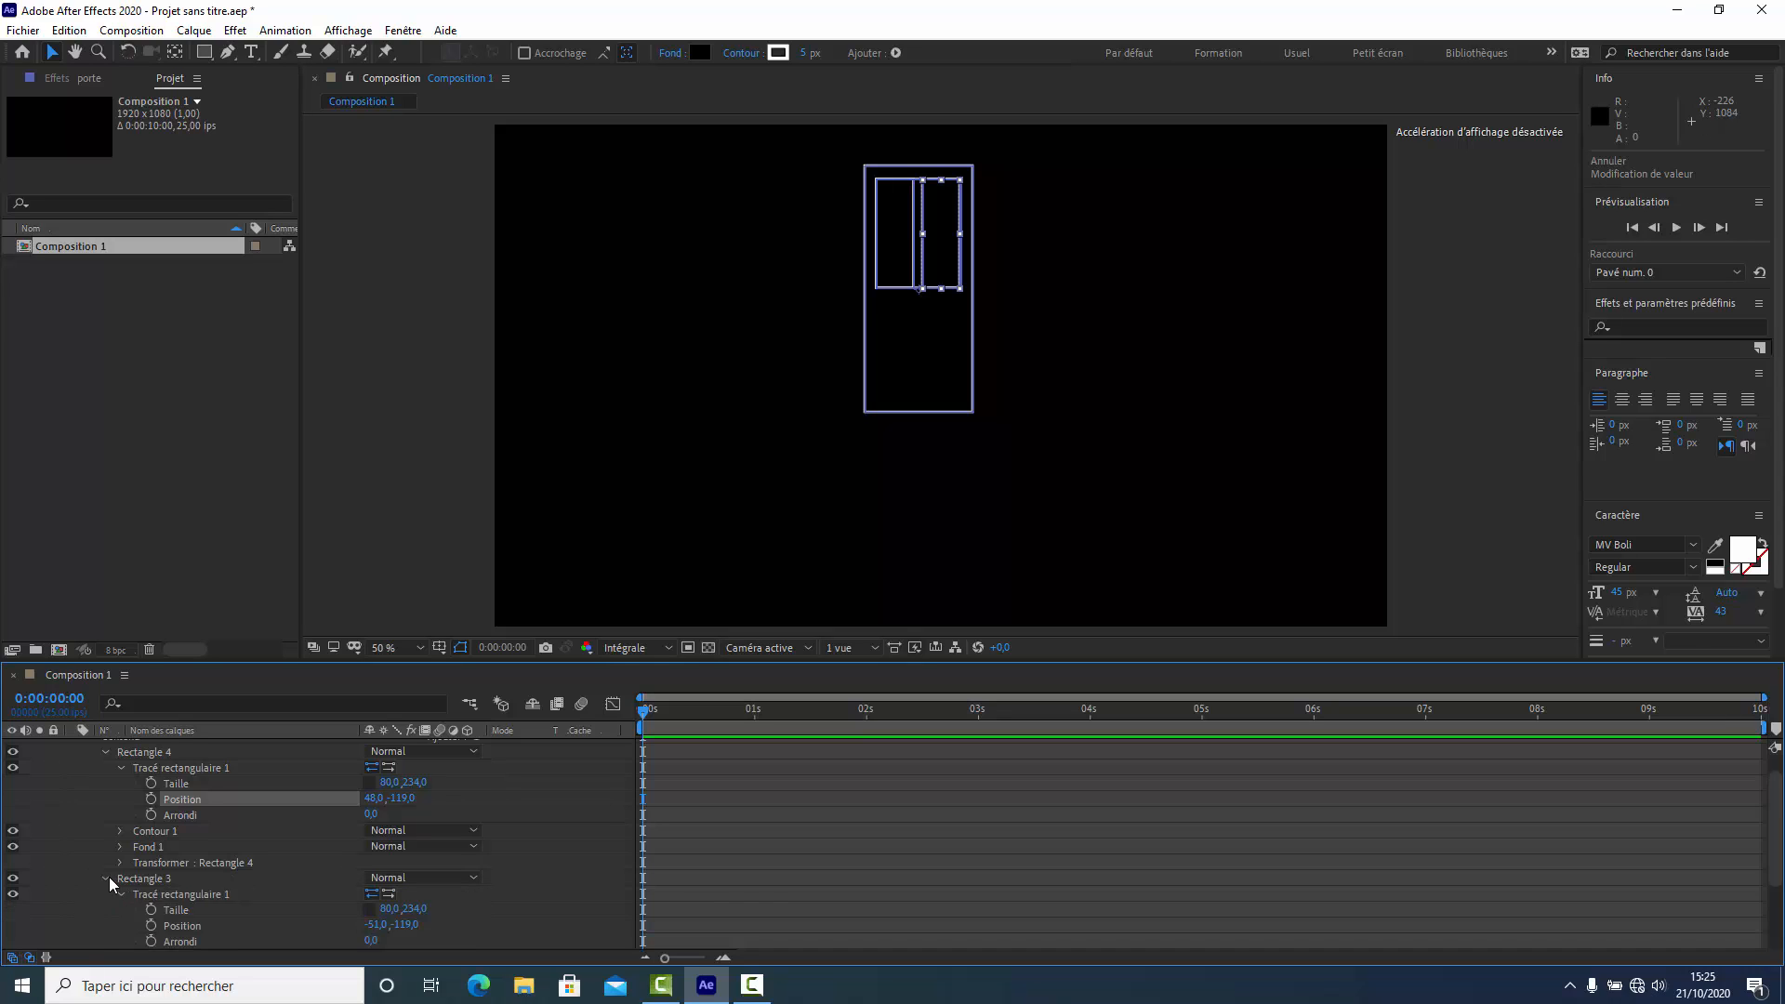
pyautogui.scroll(-3, 225, 907)
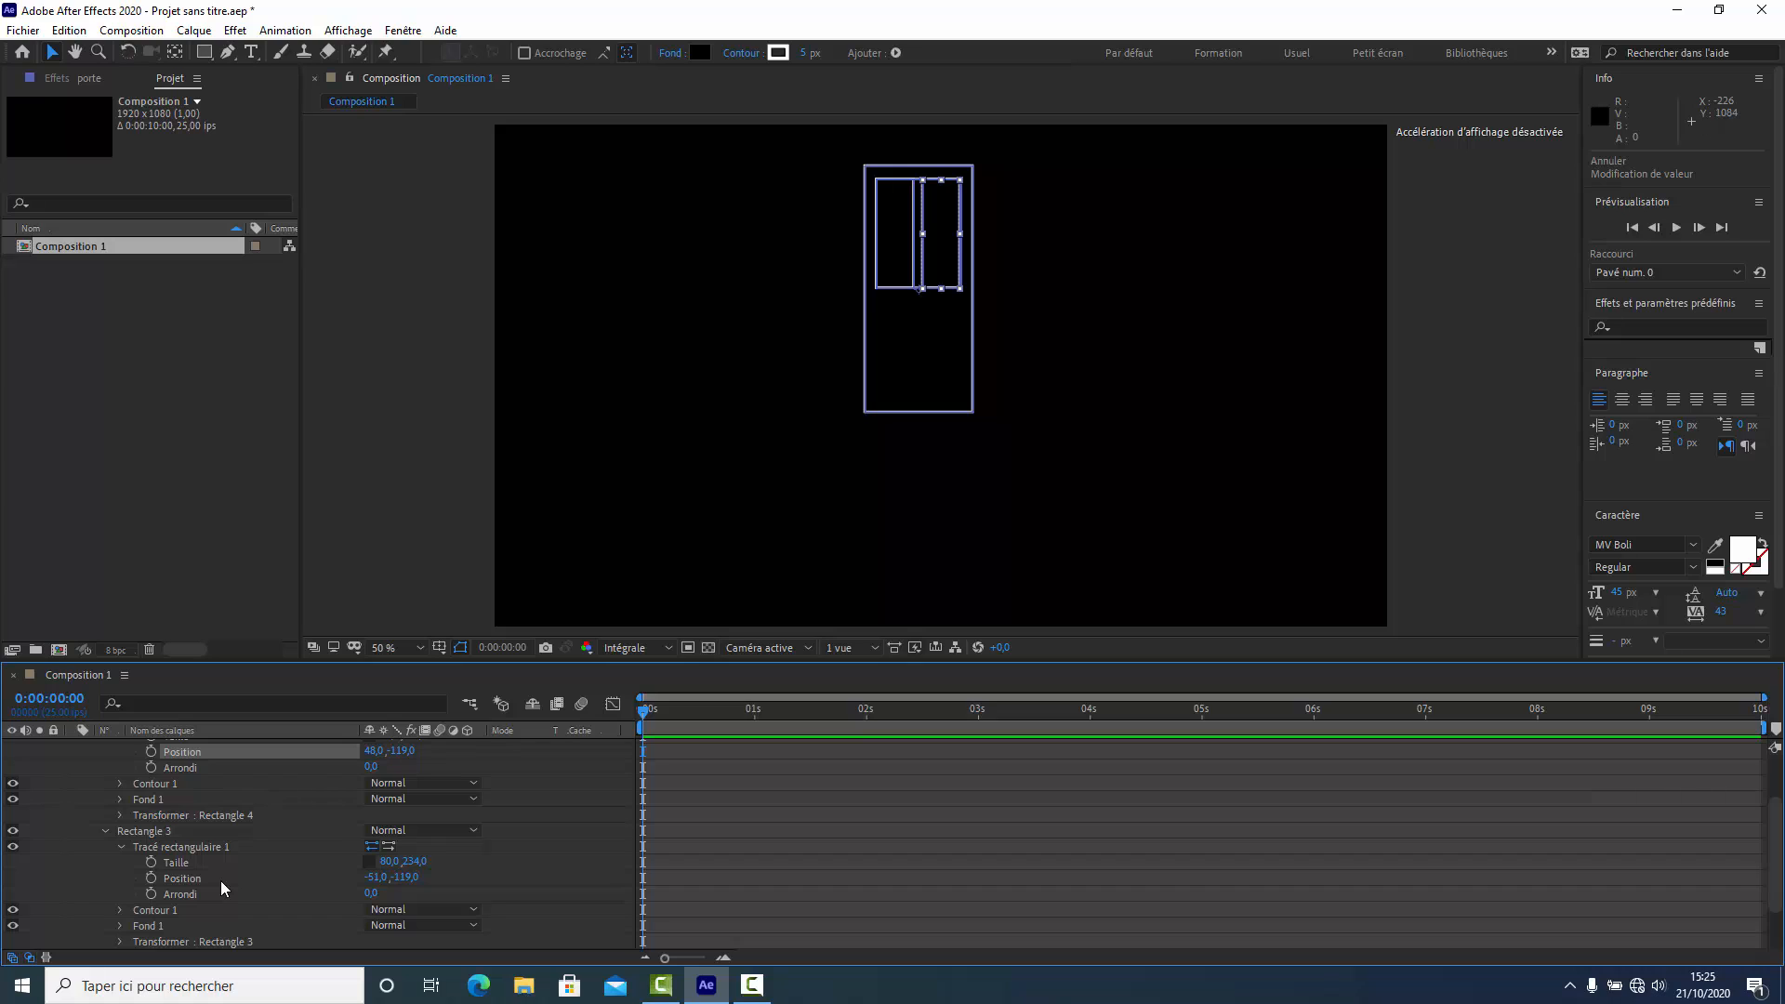
pyautogui.click(193, 878)
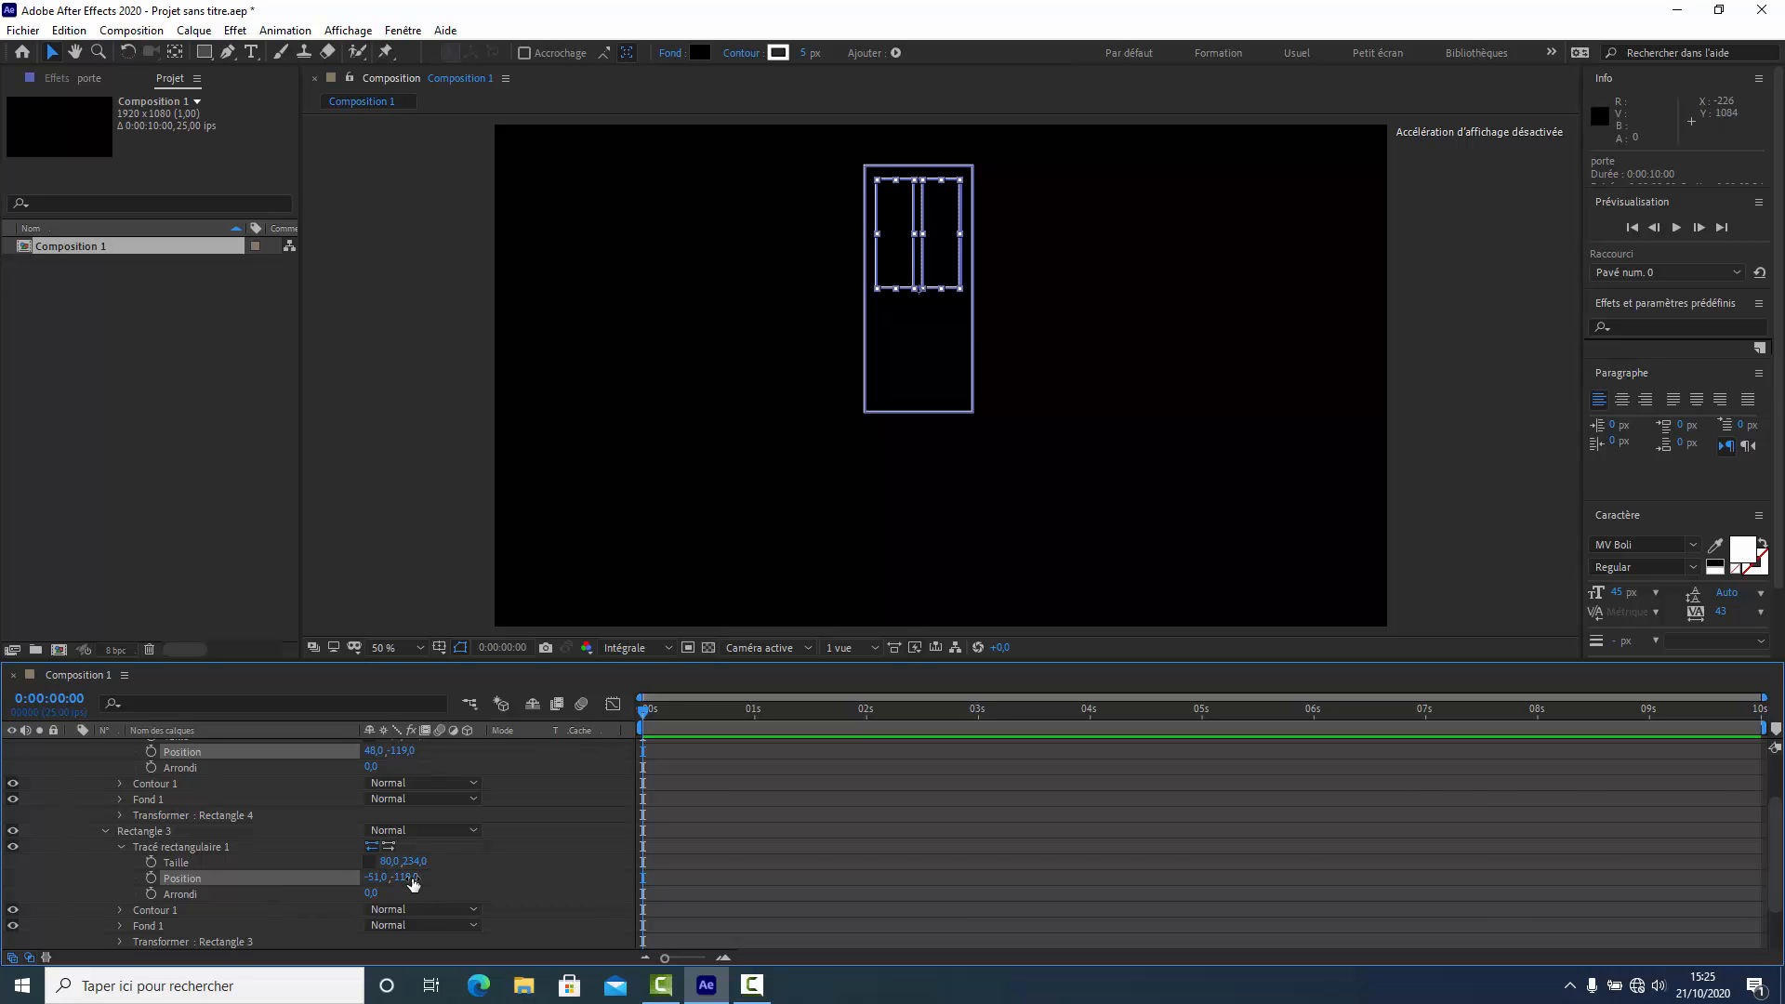
pyautogui.moveTo(416, 877); pyautogui.dragTo(653, 872)
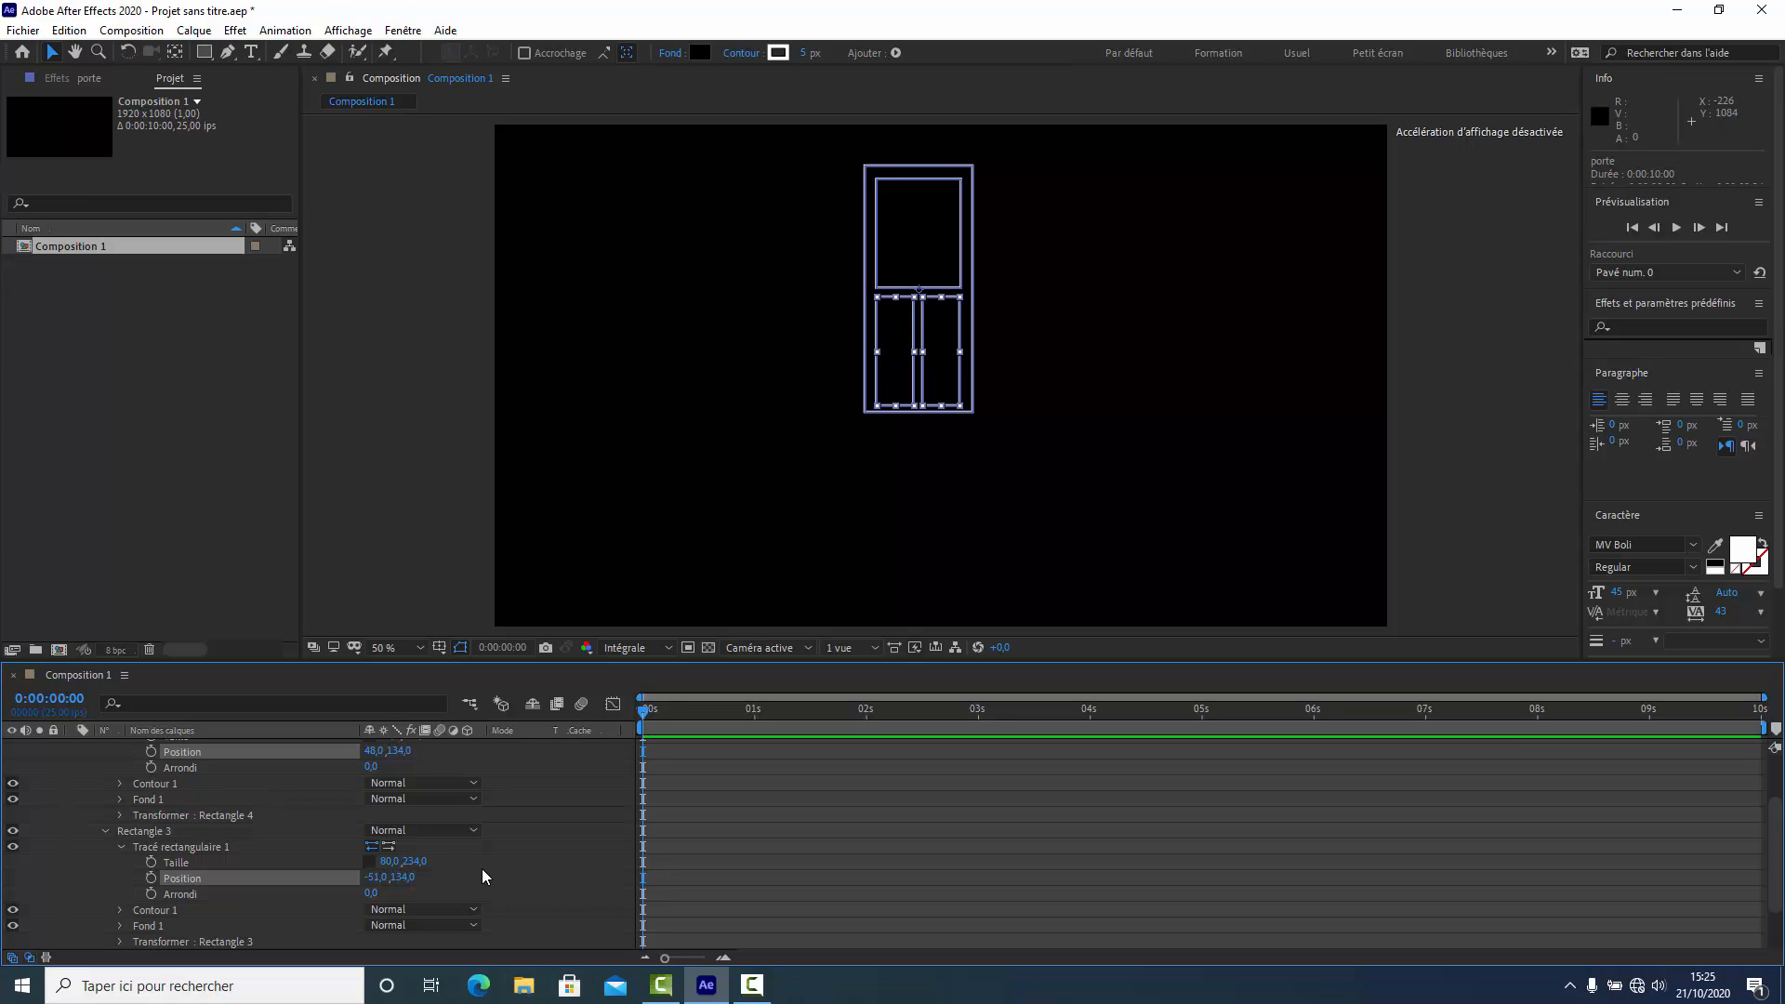
# Set the path height of Rectangle 3 and Rectangle 4 together to 189 and collapse their properties.
pyautogui.scroll(2, 482, 868)
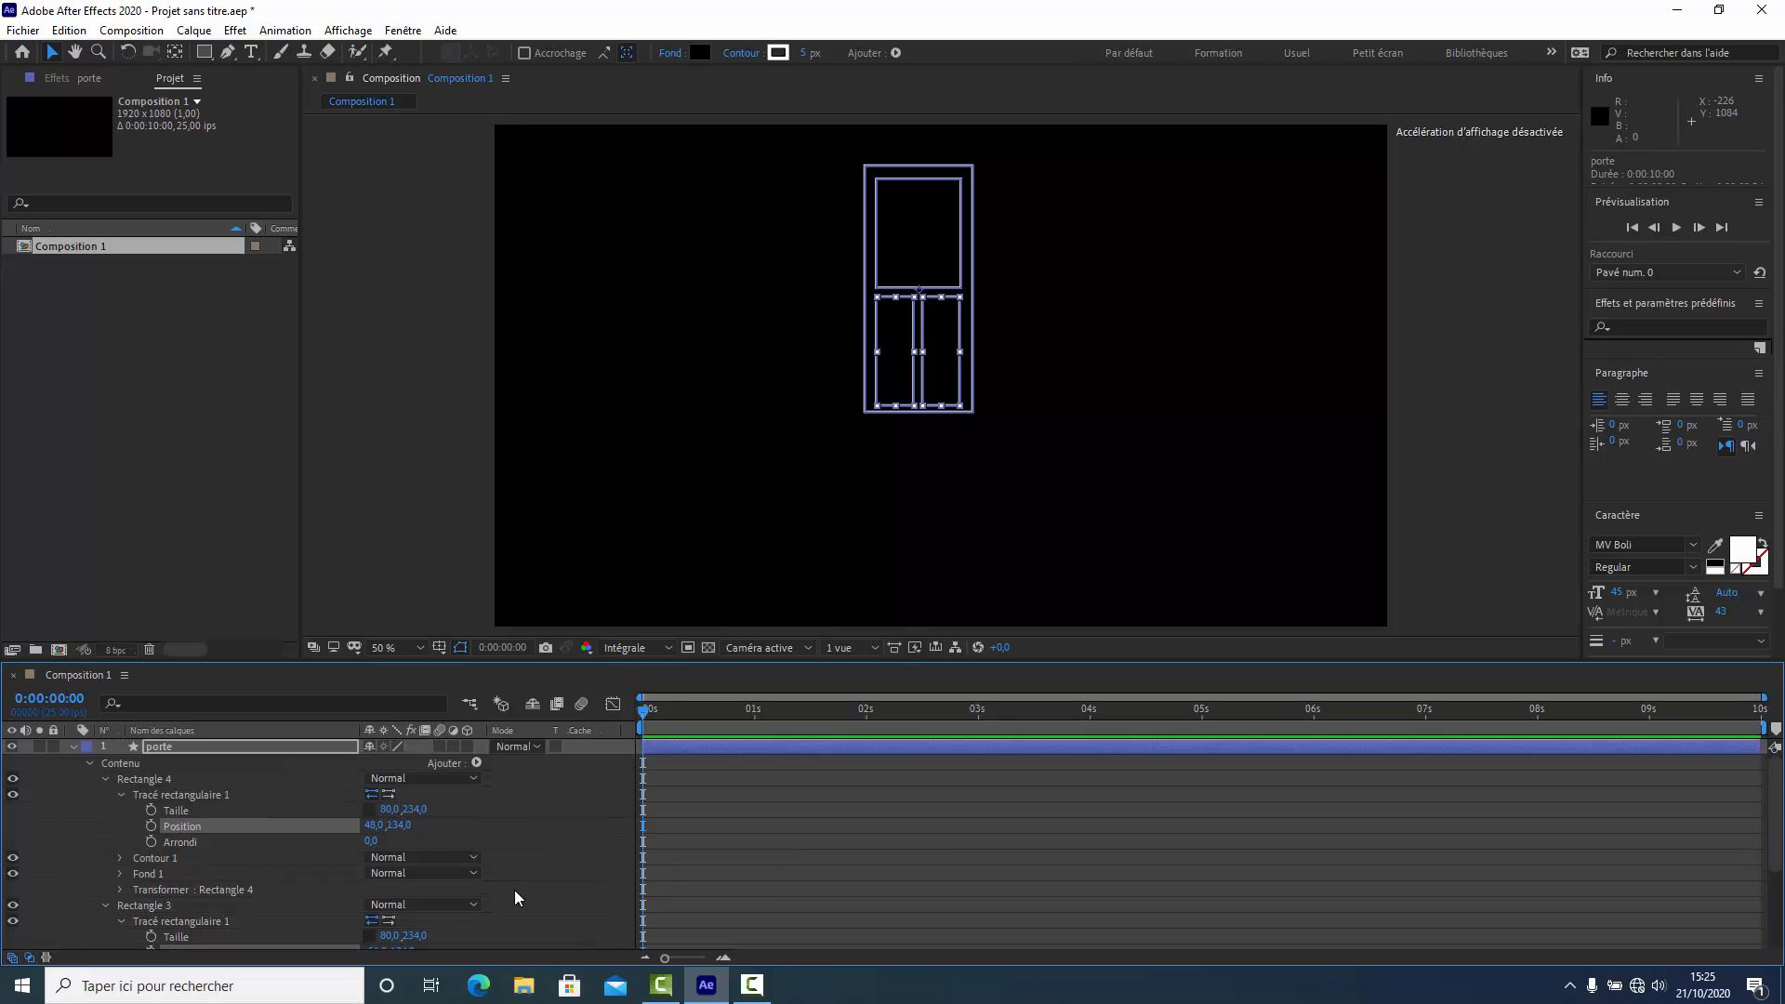
pyautogui.click(169, 811)
pyautogui.scroll(-1, 203, 878)
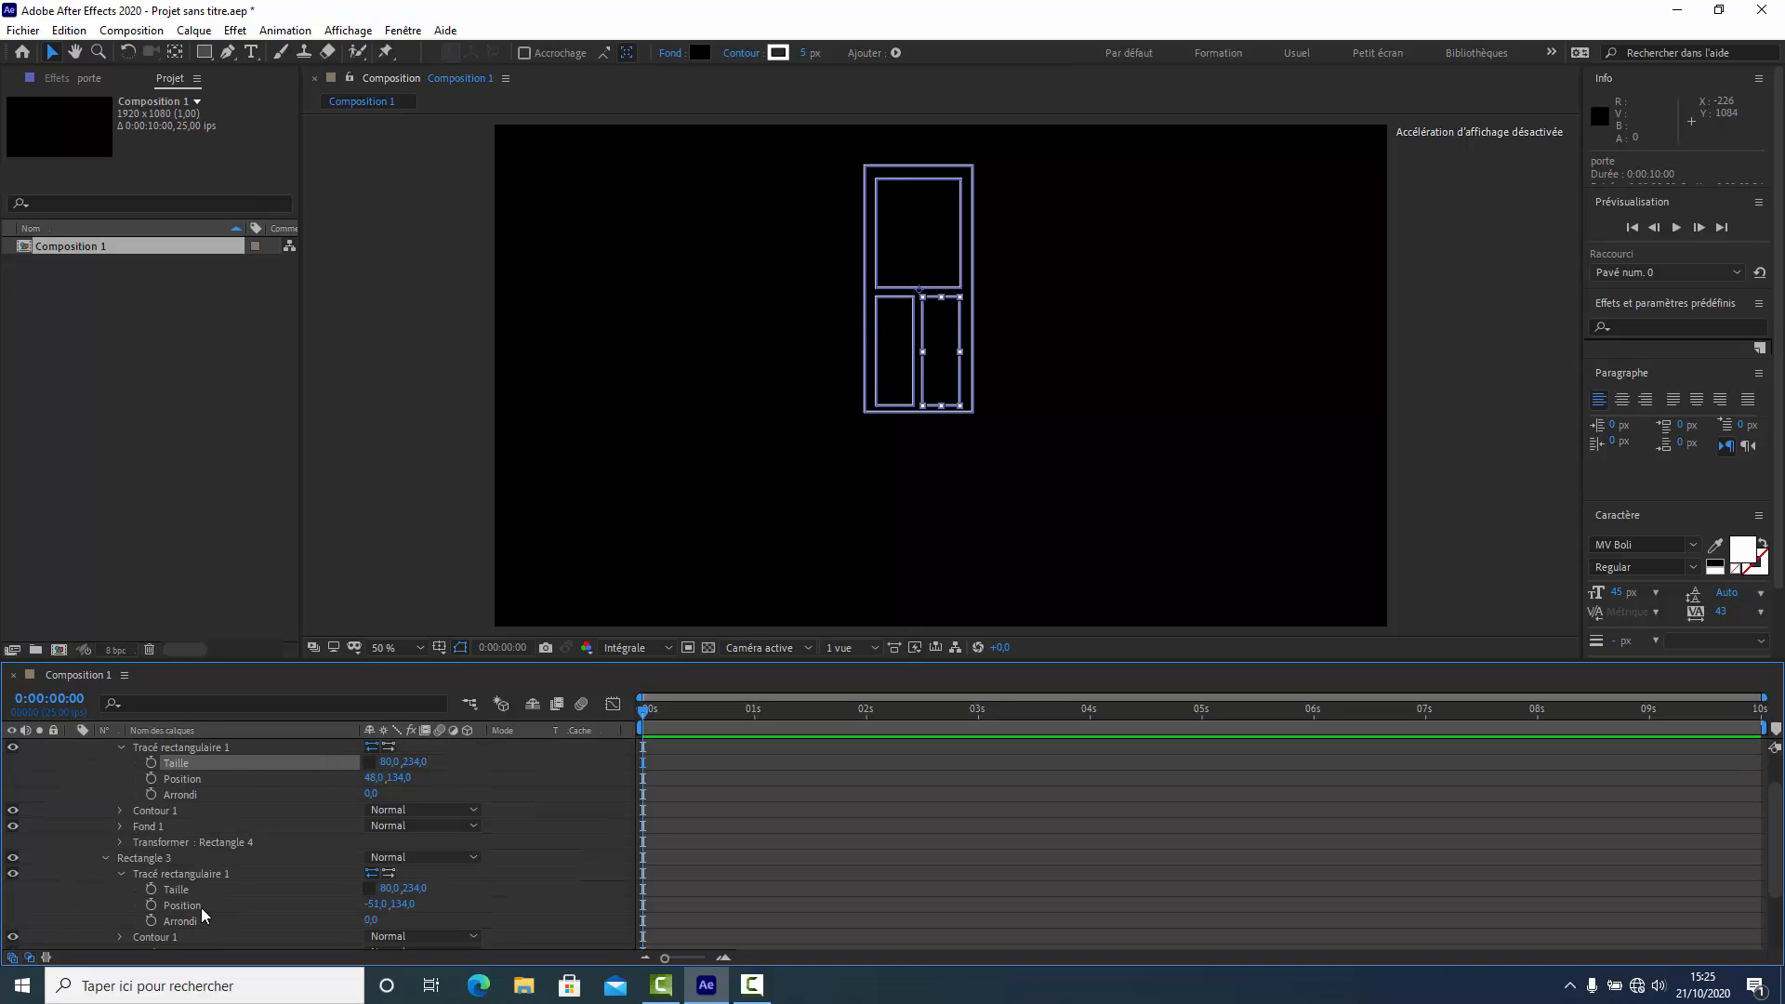
pyautogui.keyDown('shift'); pyautogui.click(165, 888); pyautogui.keyUp('shift')
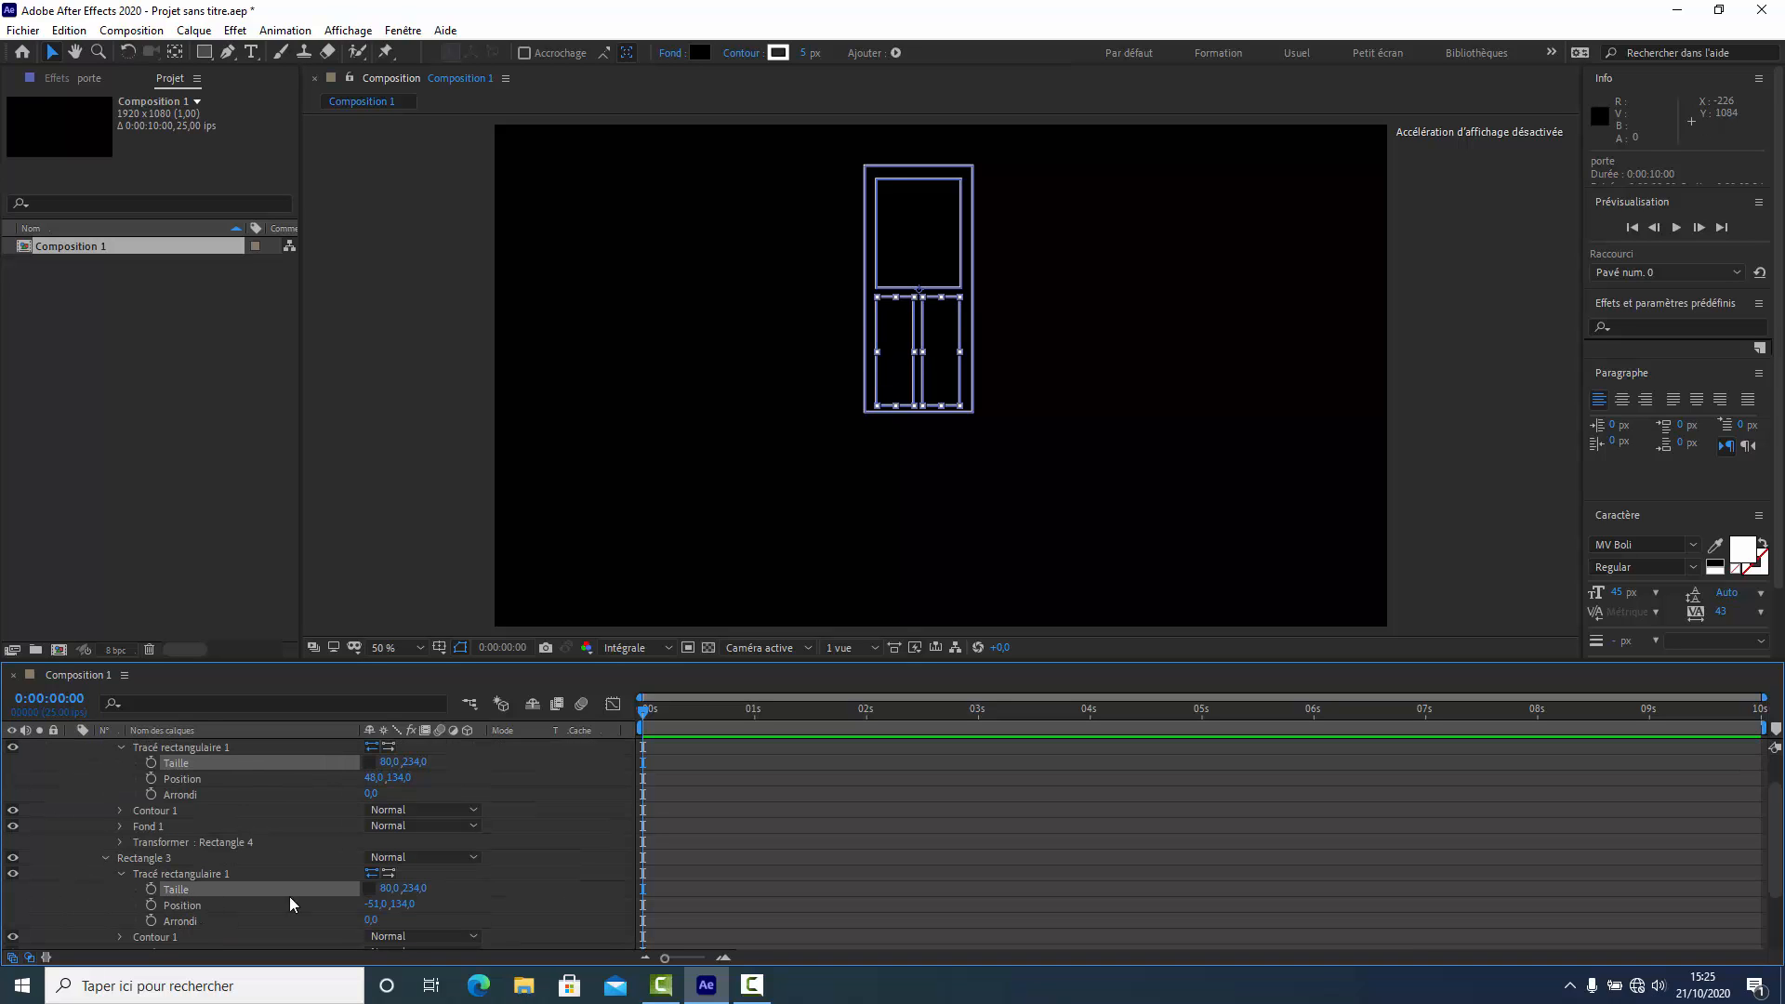
pyautogui.moveTo(422, 766); pyautogui.dragTo(379, 767)
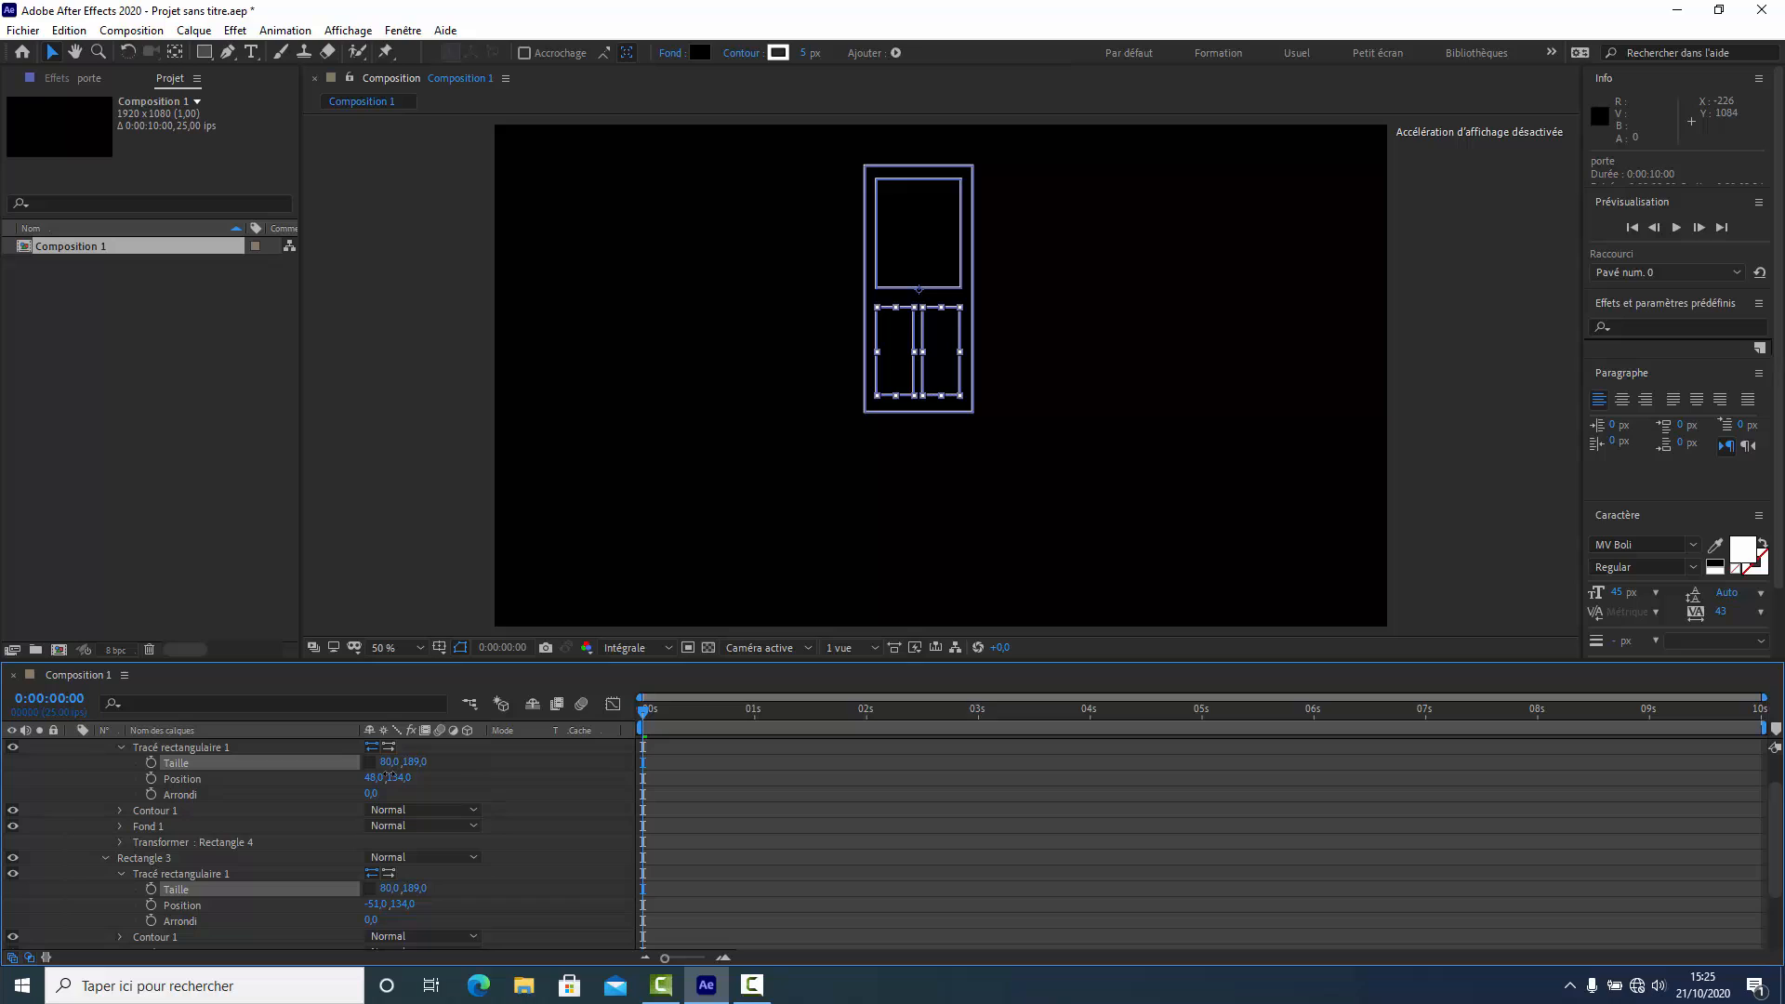
pyautogui.click(552, 820)
pyautogui.click(121, 747)
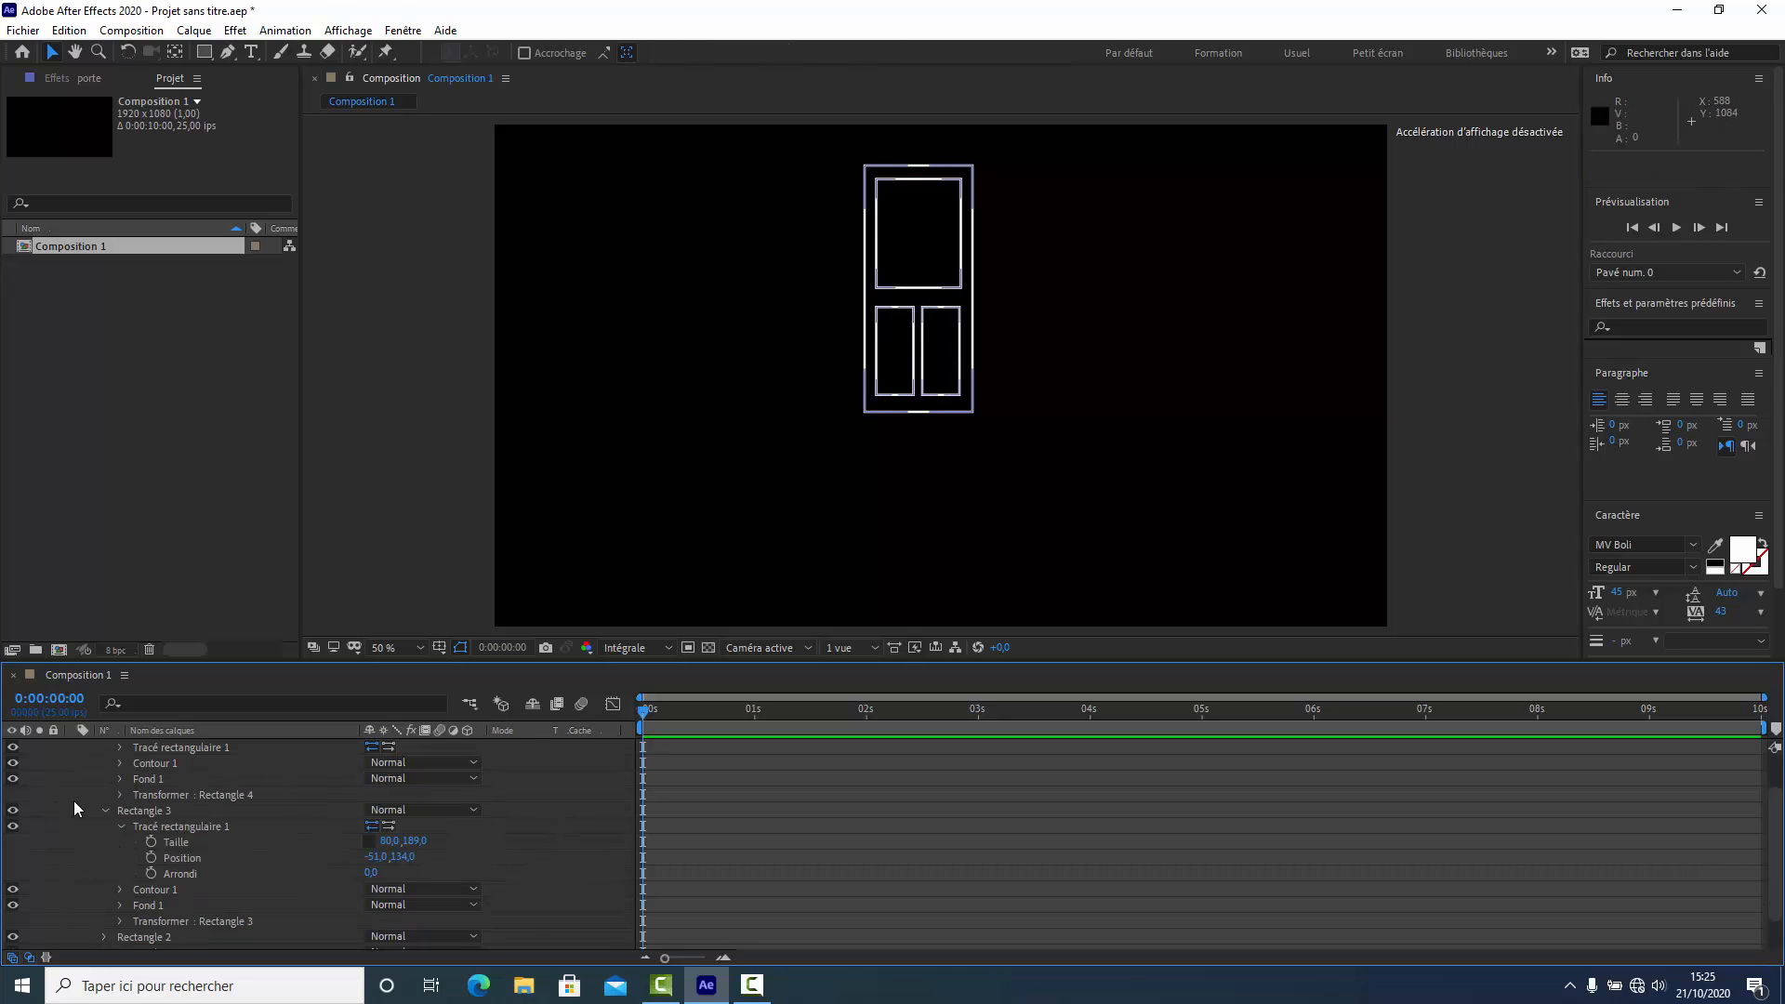
pyautogui.click(105, 807)
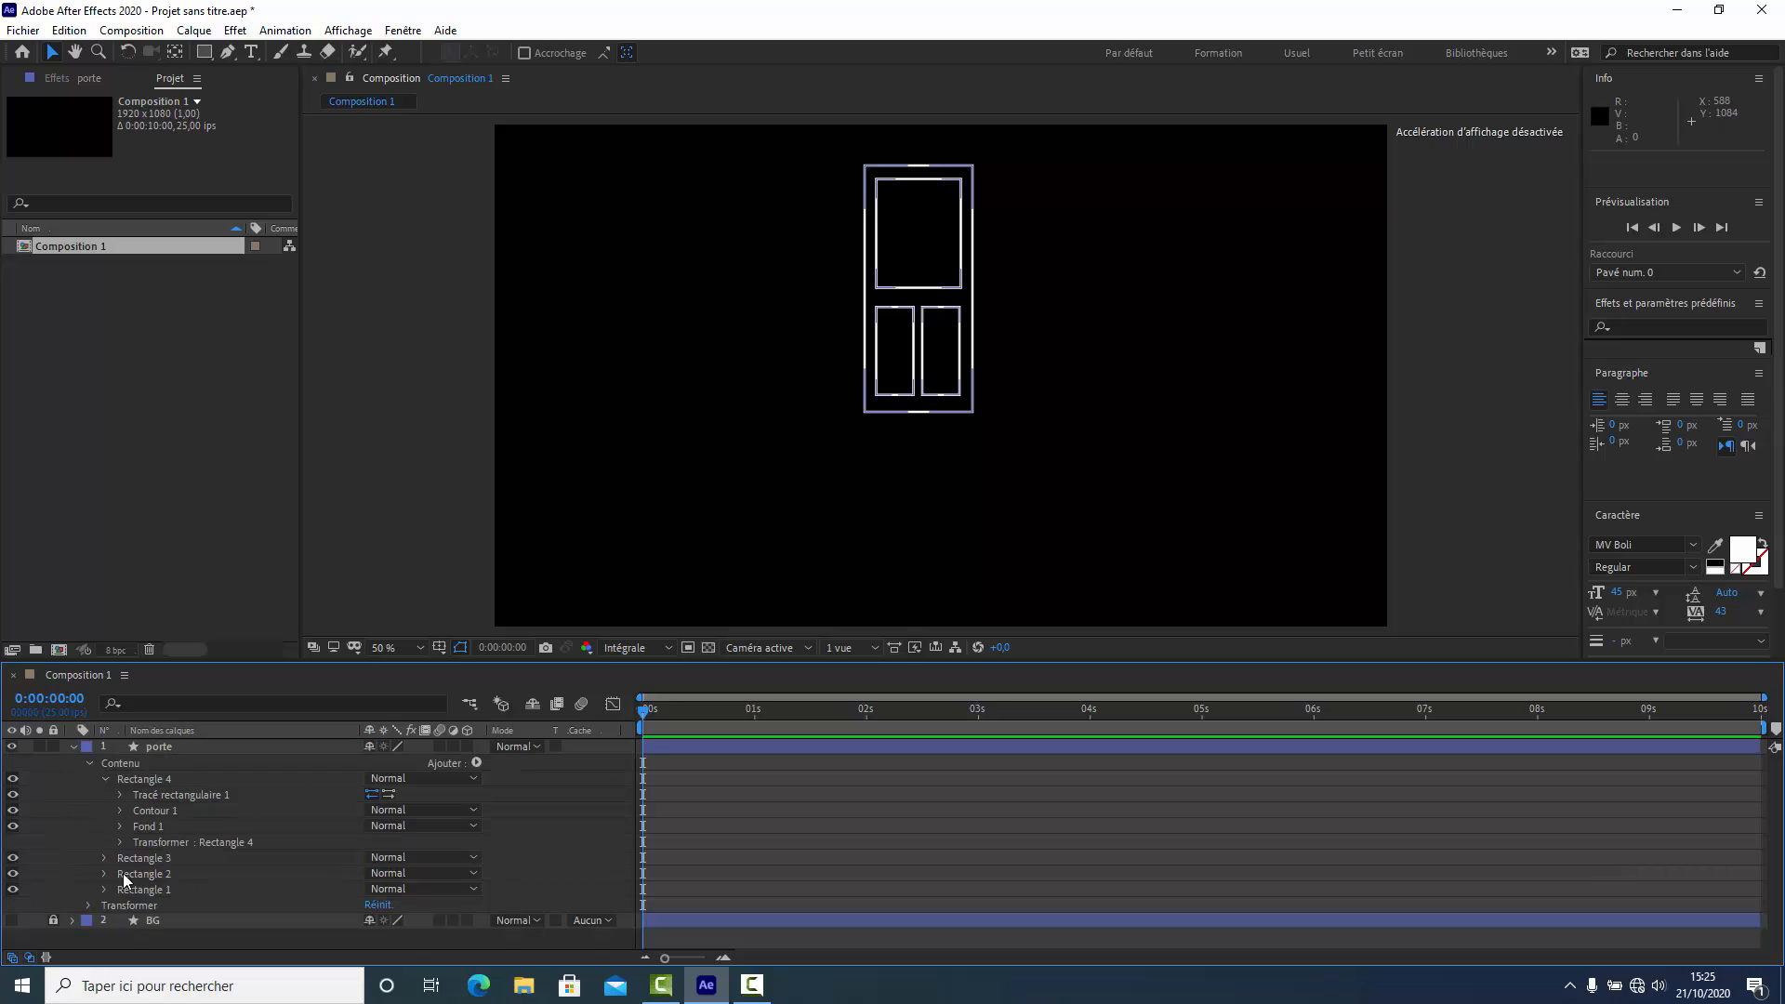
pyautogui.click(104, 778)
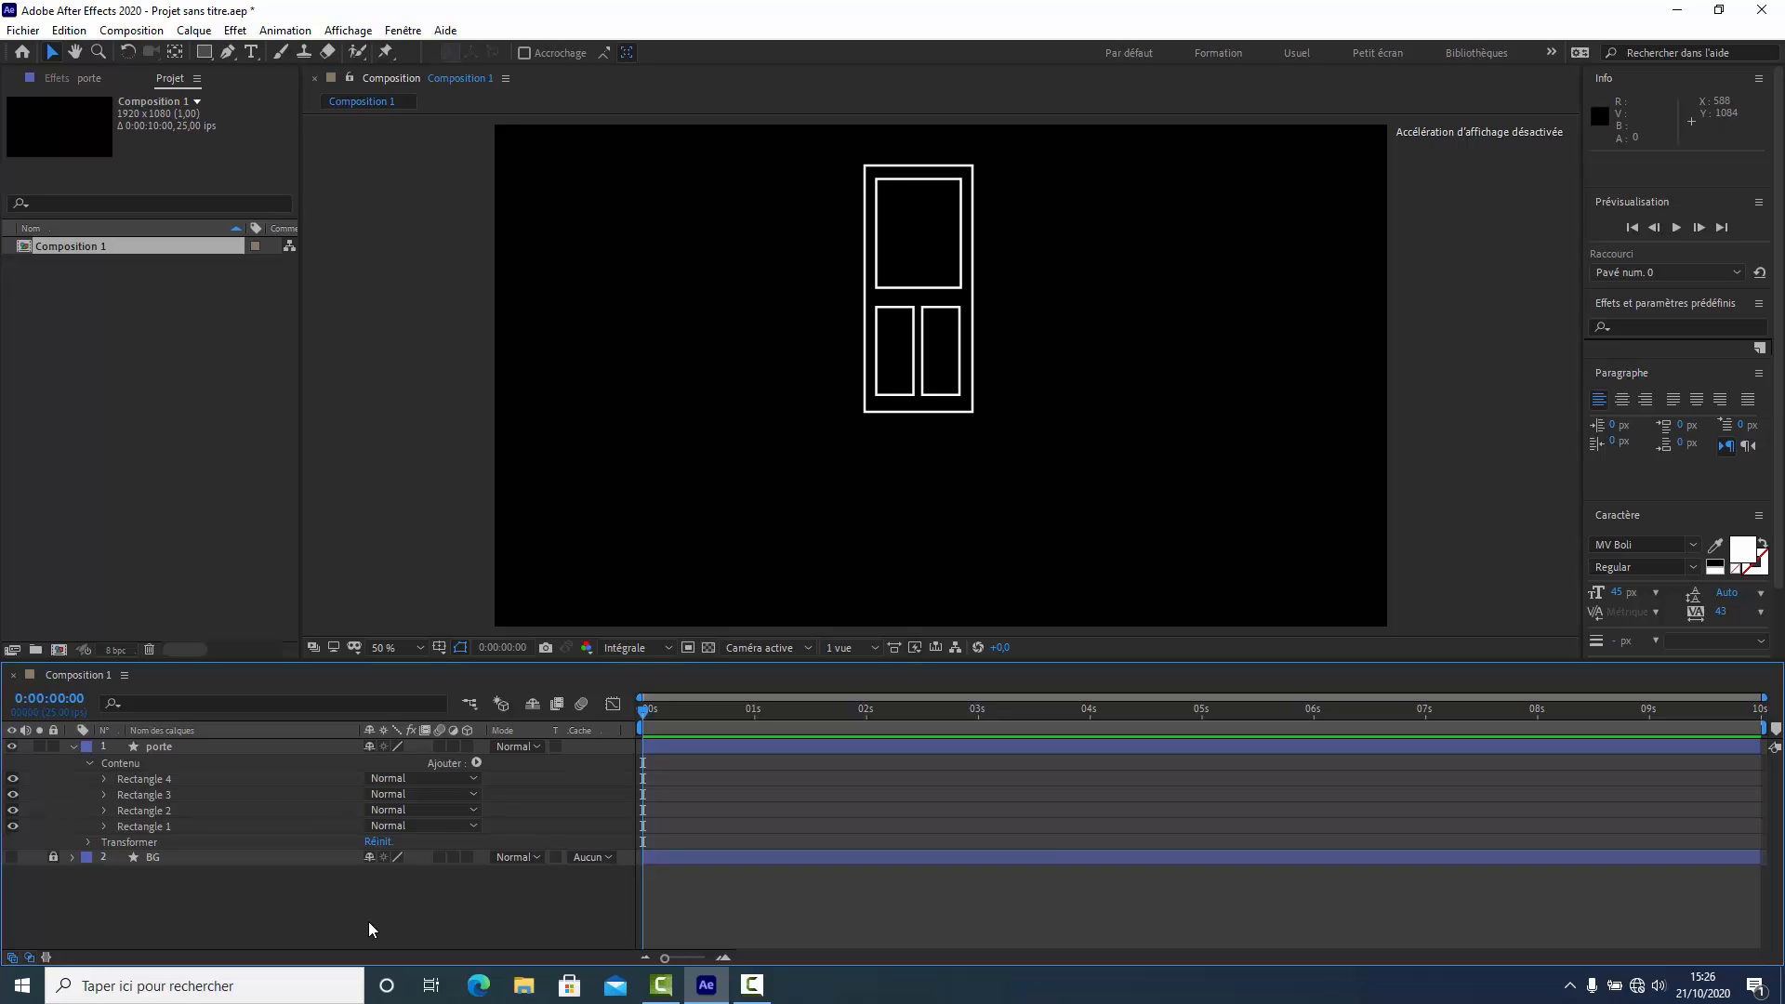
# Draw a small ellipse about 26 × 30 px in the porte layer, beside the door, with the Ellipse tool.
pyautogui.click(159, 747)
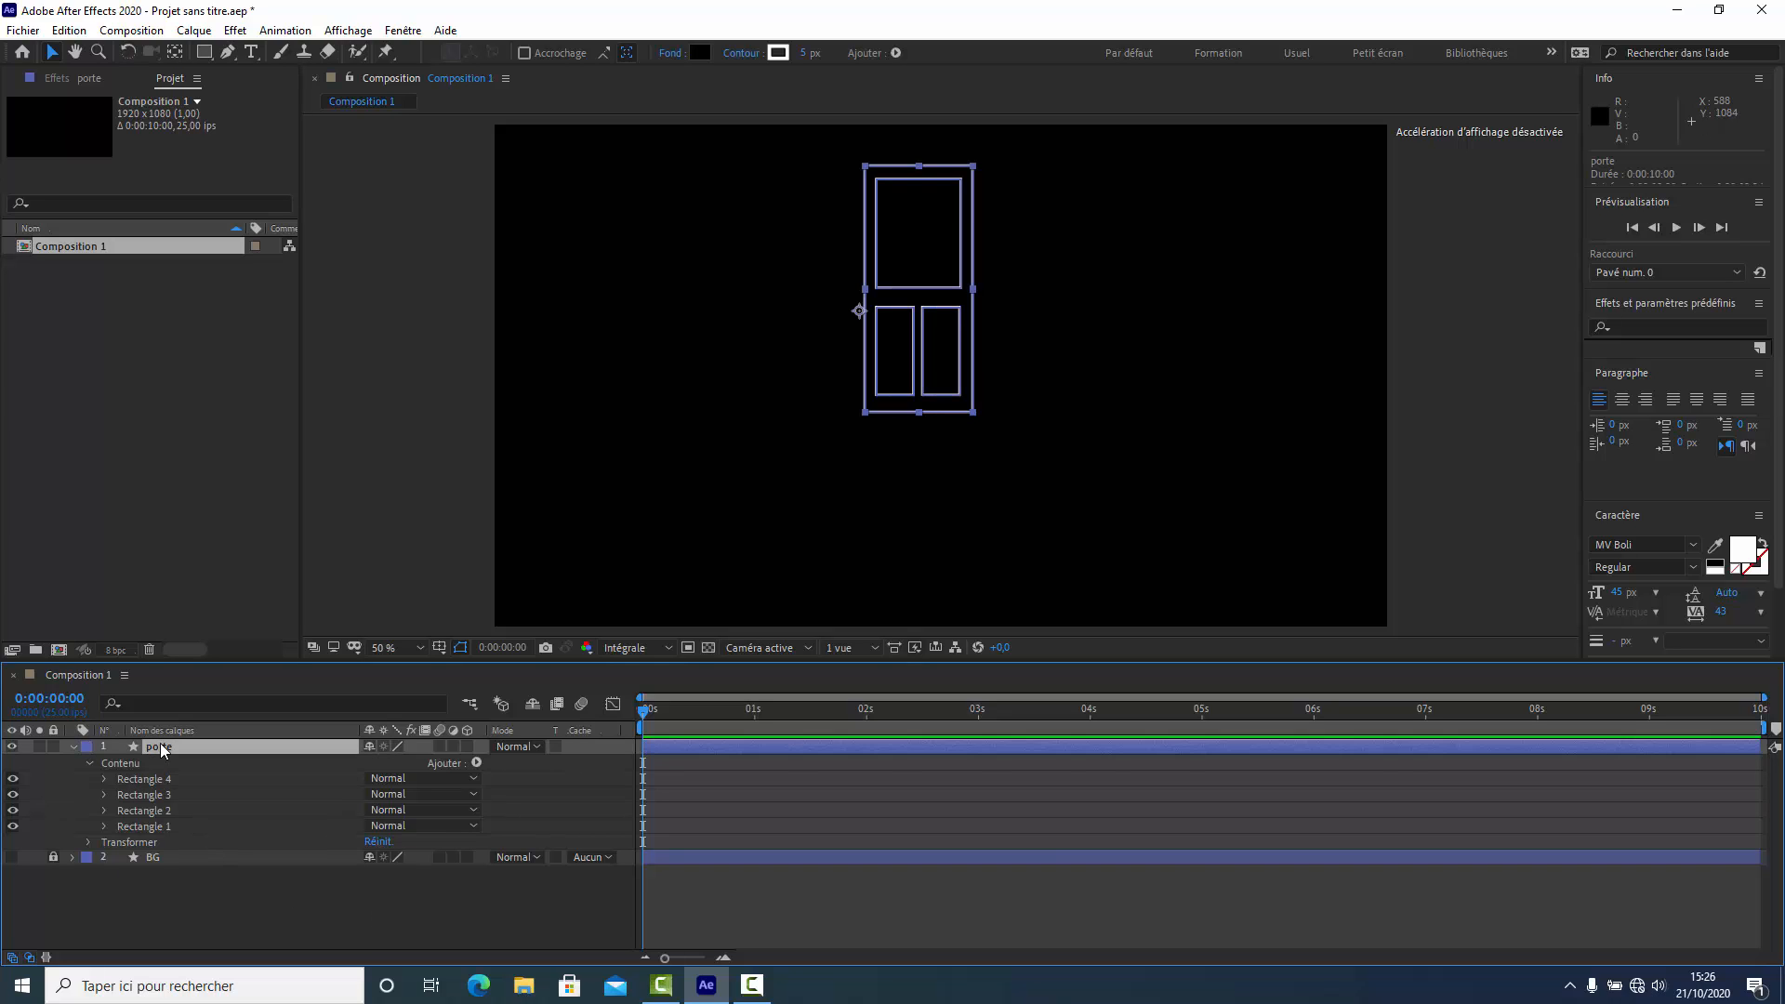
pyautogui.moveTo(206, 54); pyautogui.dragTo(270, 94)
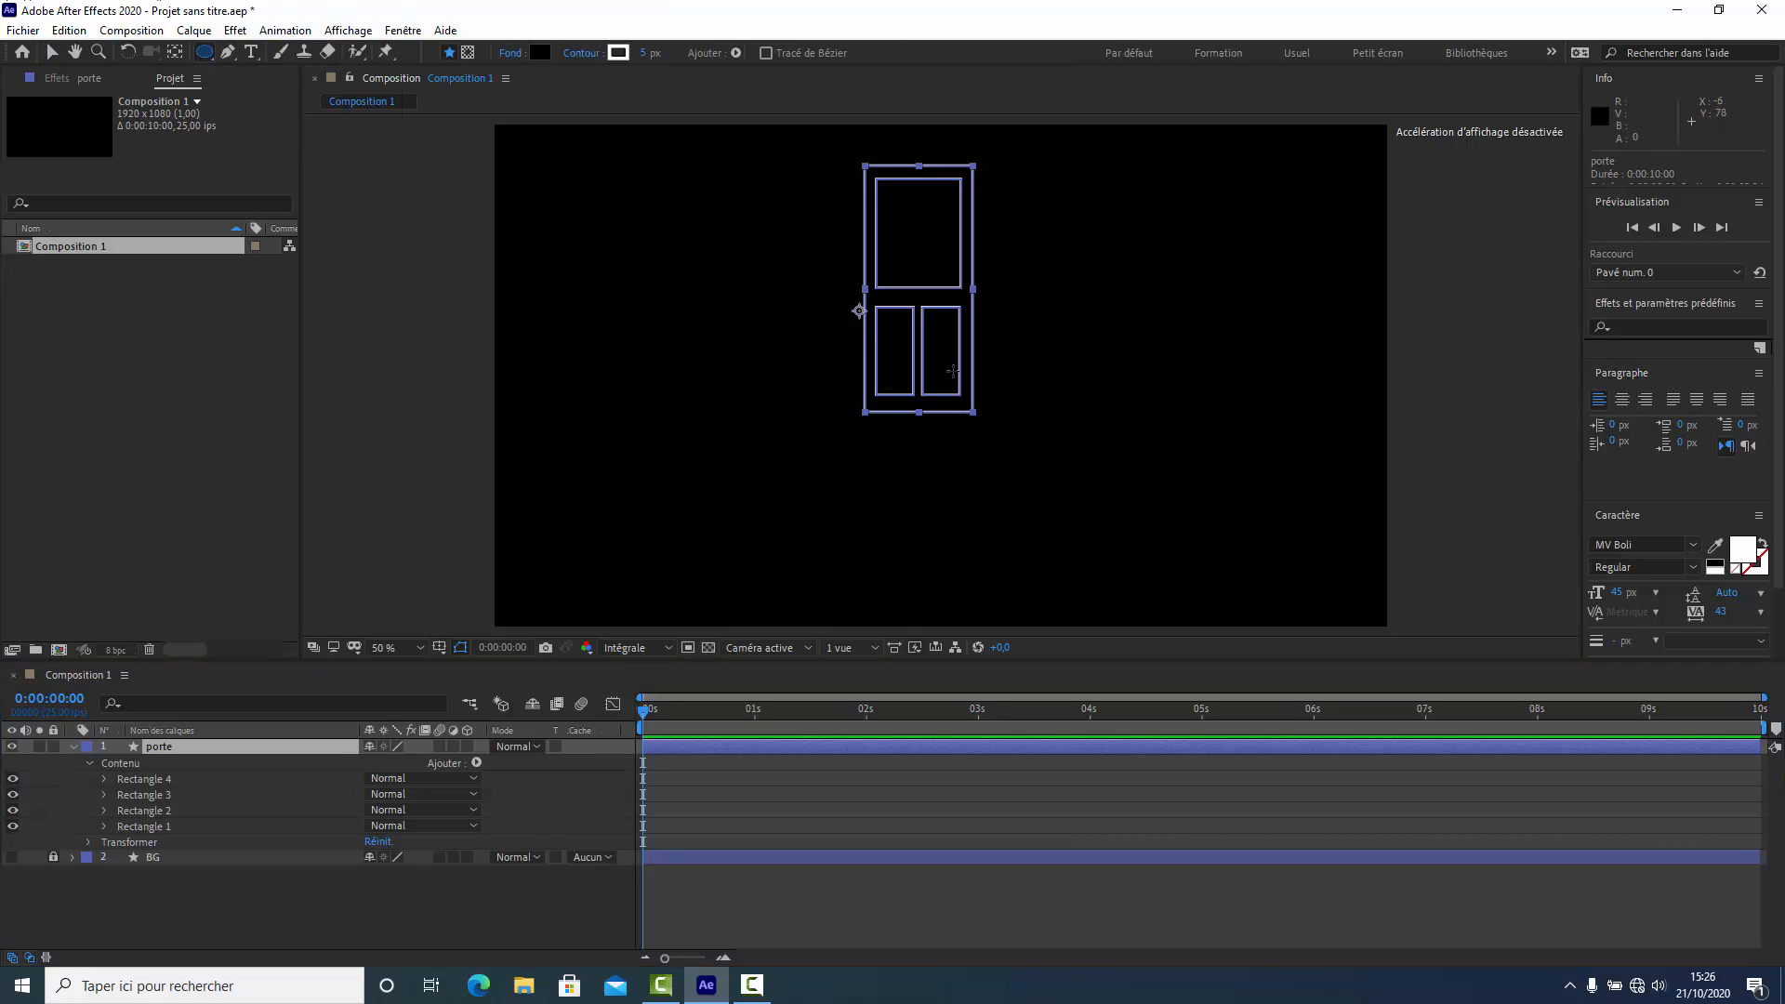
pyautogui.click(1133, 363)
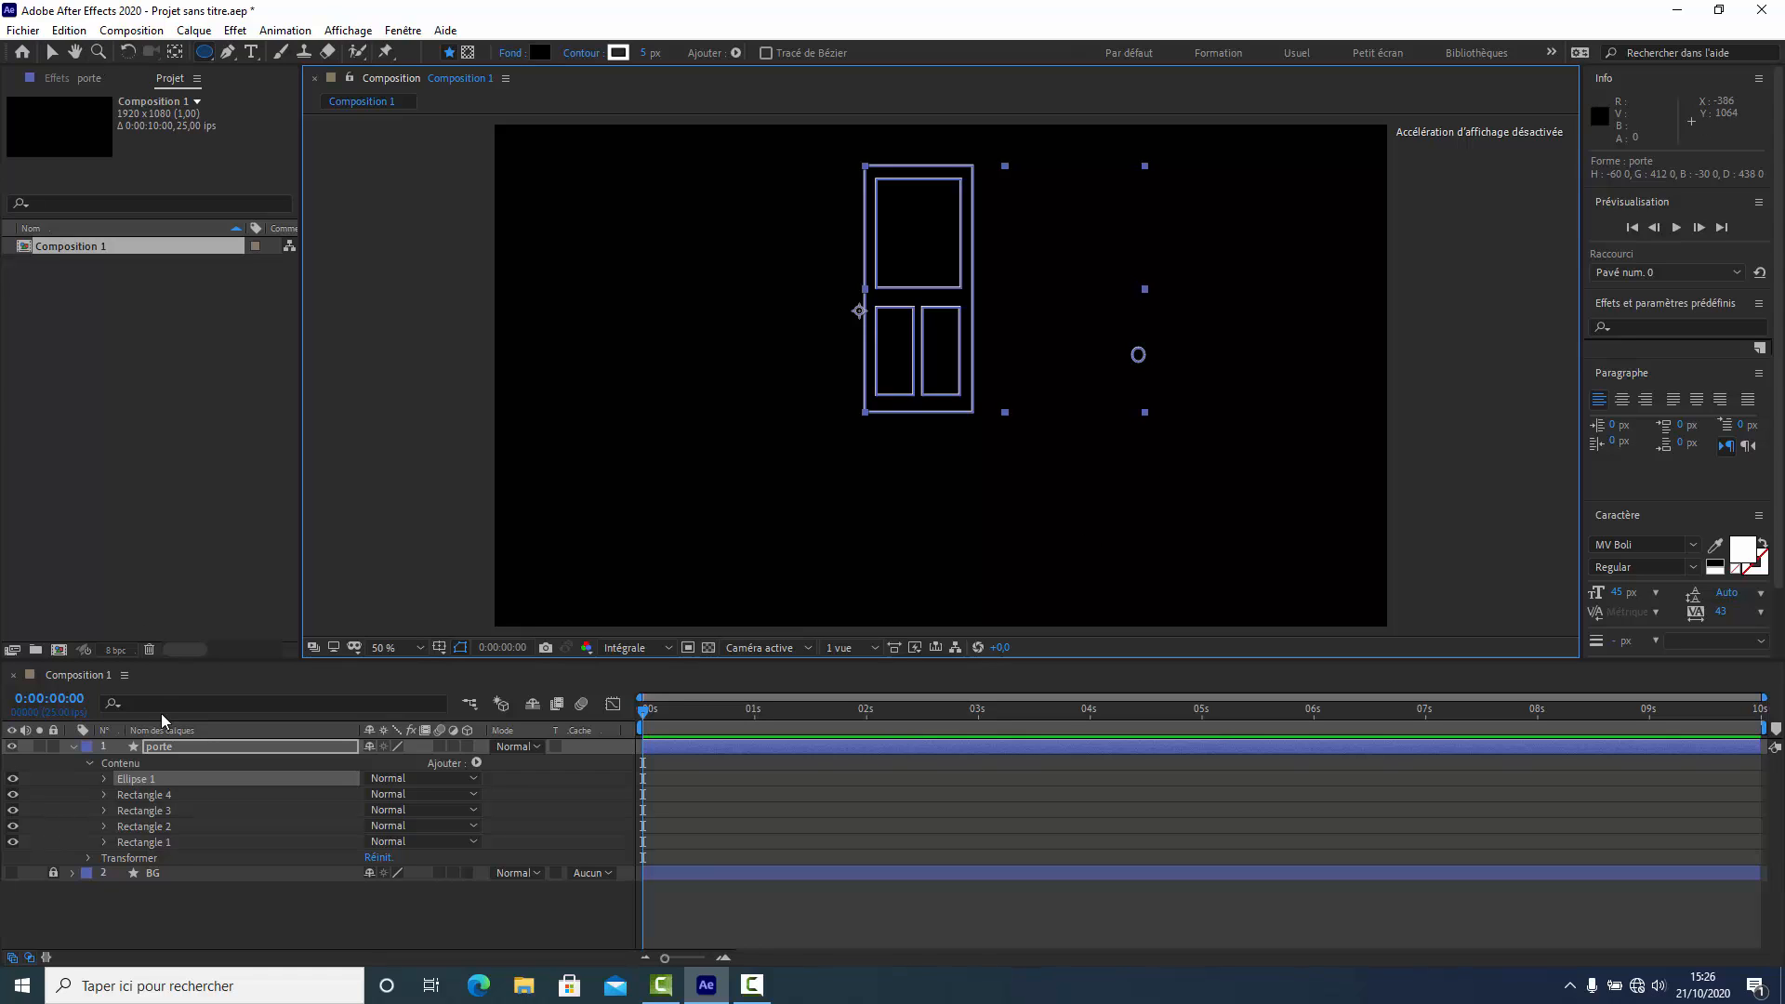
# Set the ellipse path's position to -375, -123 to place it as a knob near the door's right edge.
pyautogui.click(103, 778)
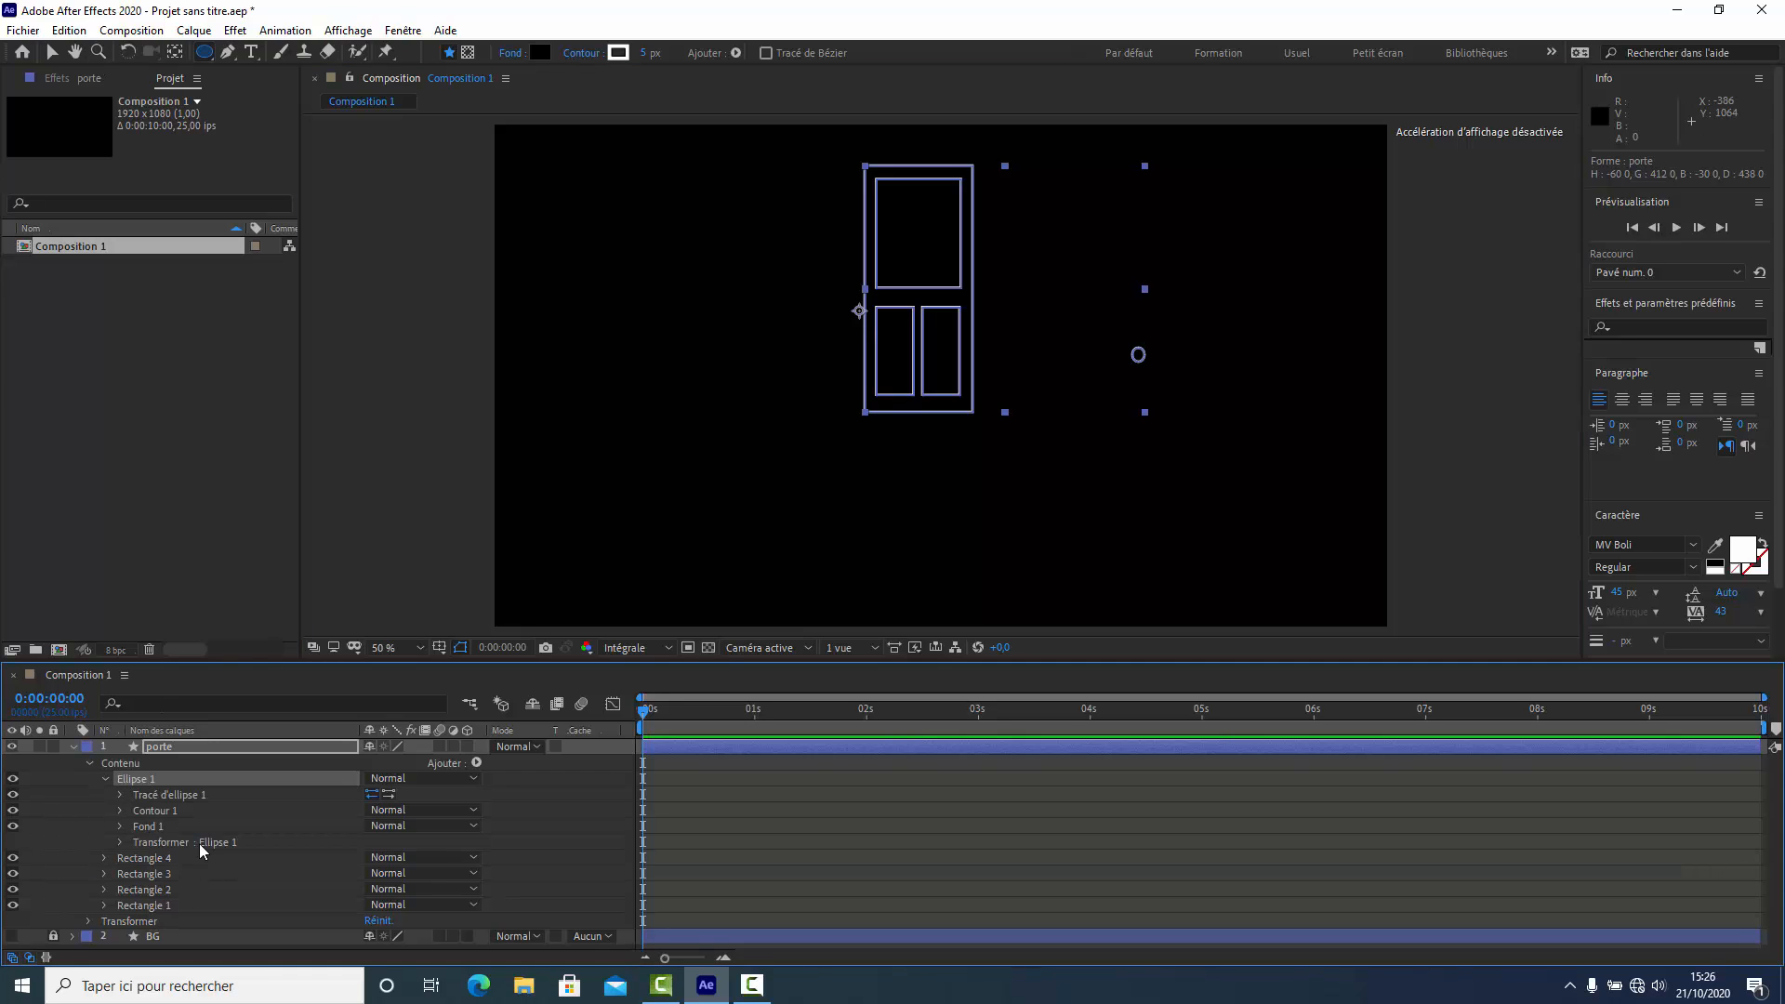
pyautogui.click(120, 796)
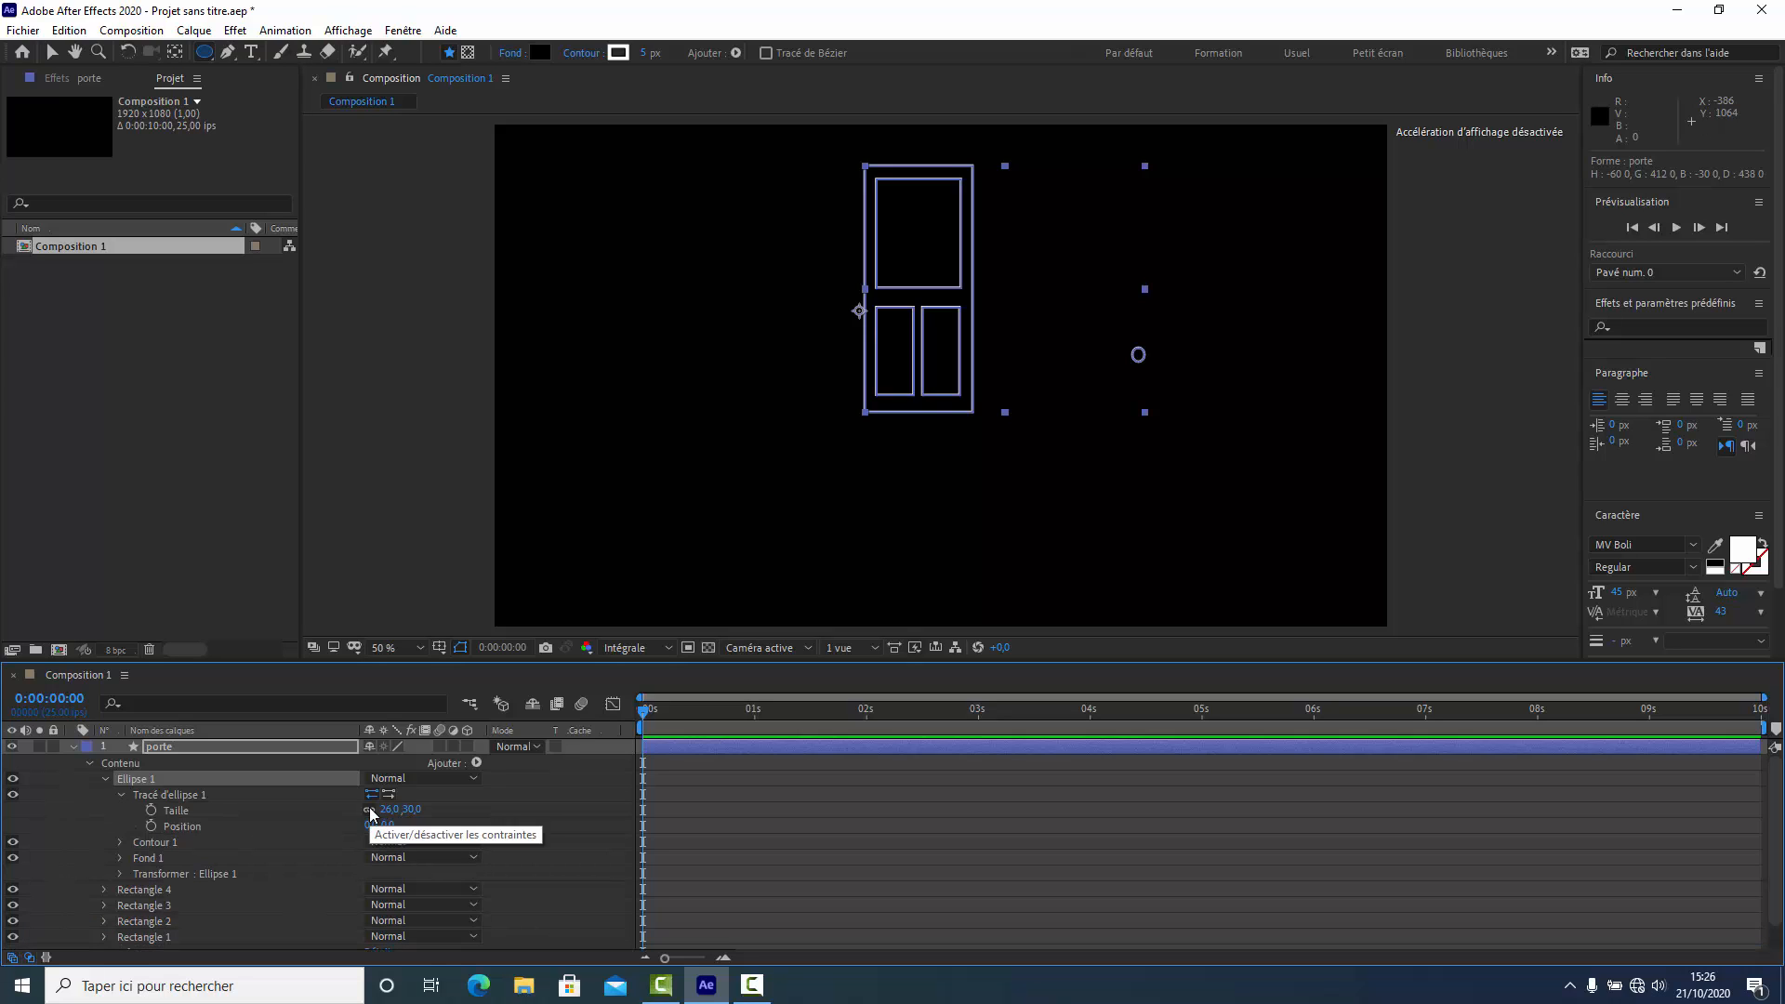
pyautogui.moveTo(383, 826); pyautogui.dragTo(44, 852)
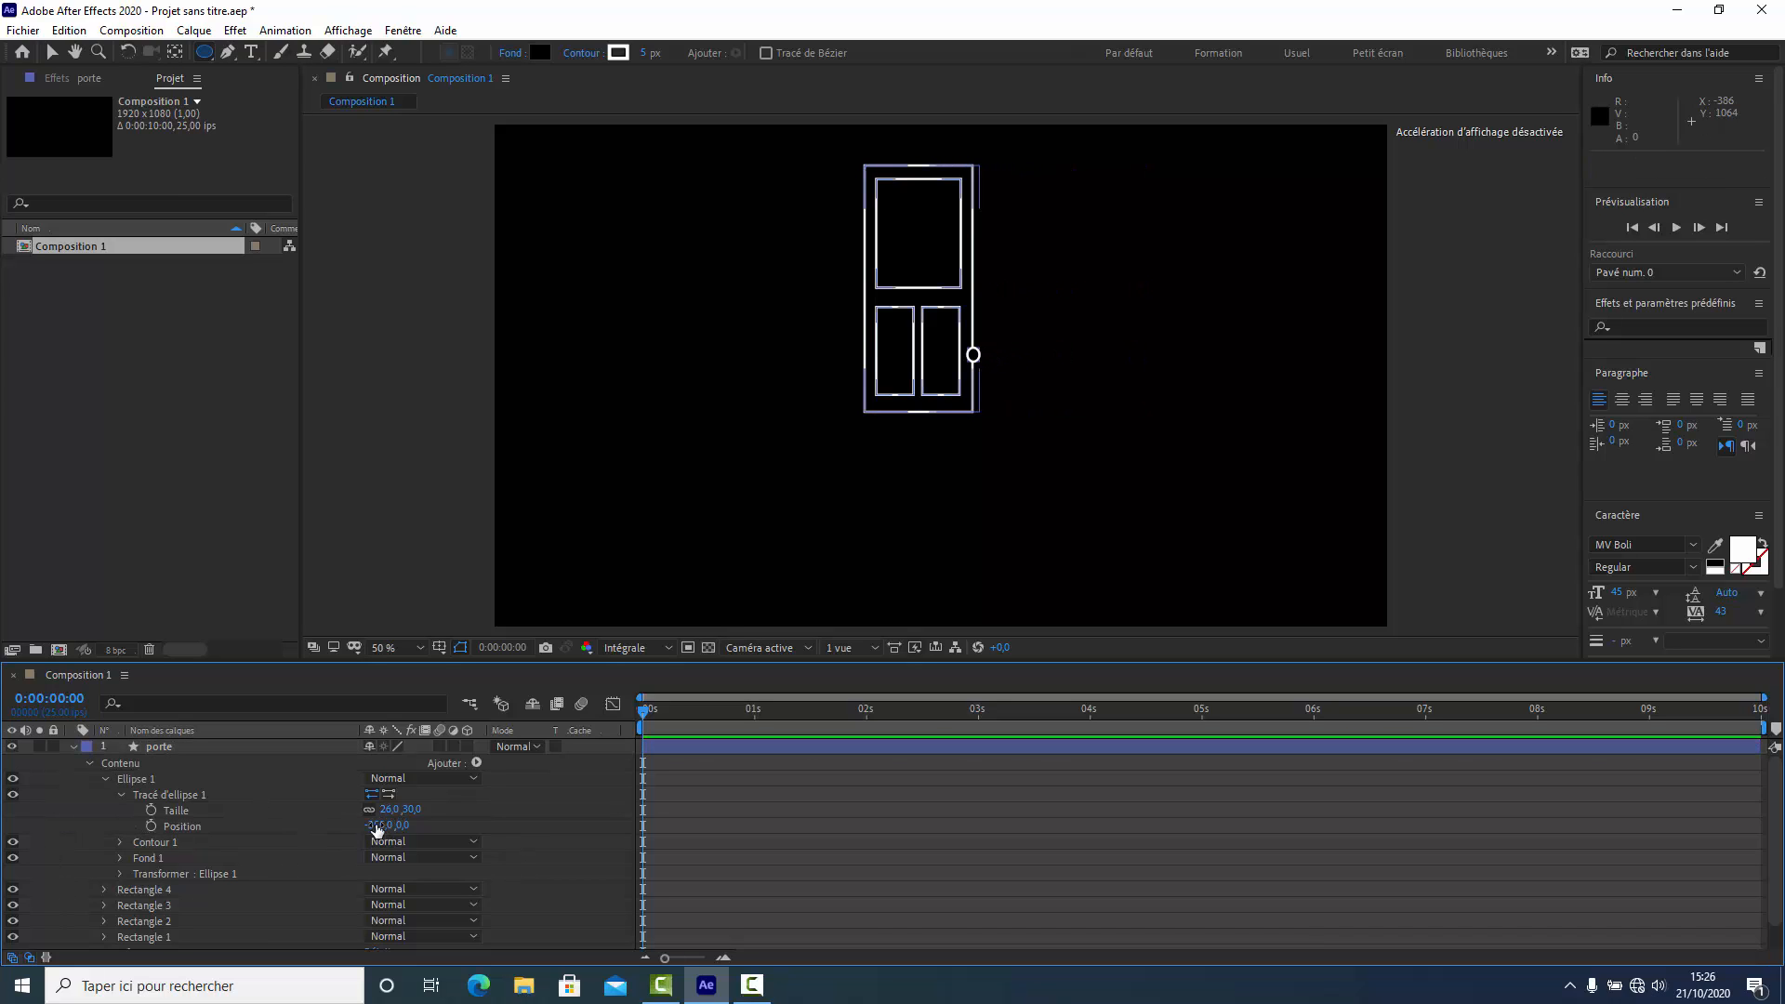
pyautogui.moveTo(391, 826); pyautogui.dragTo(244, 870)
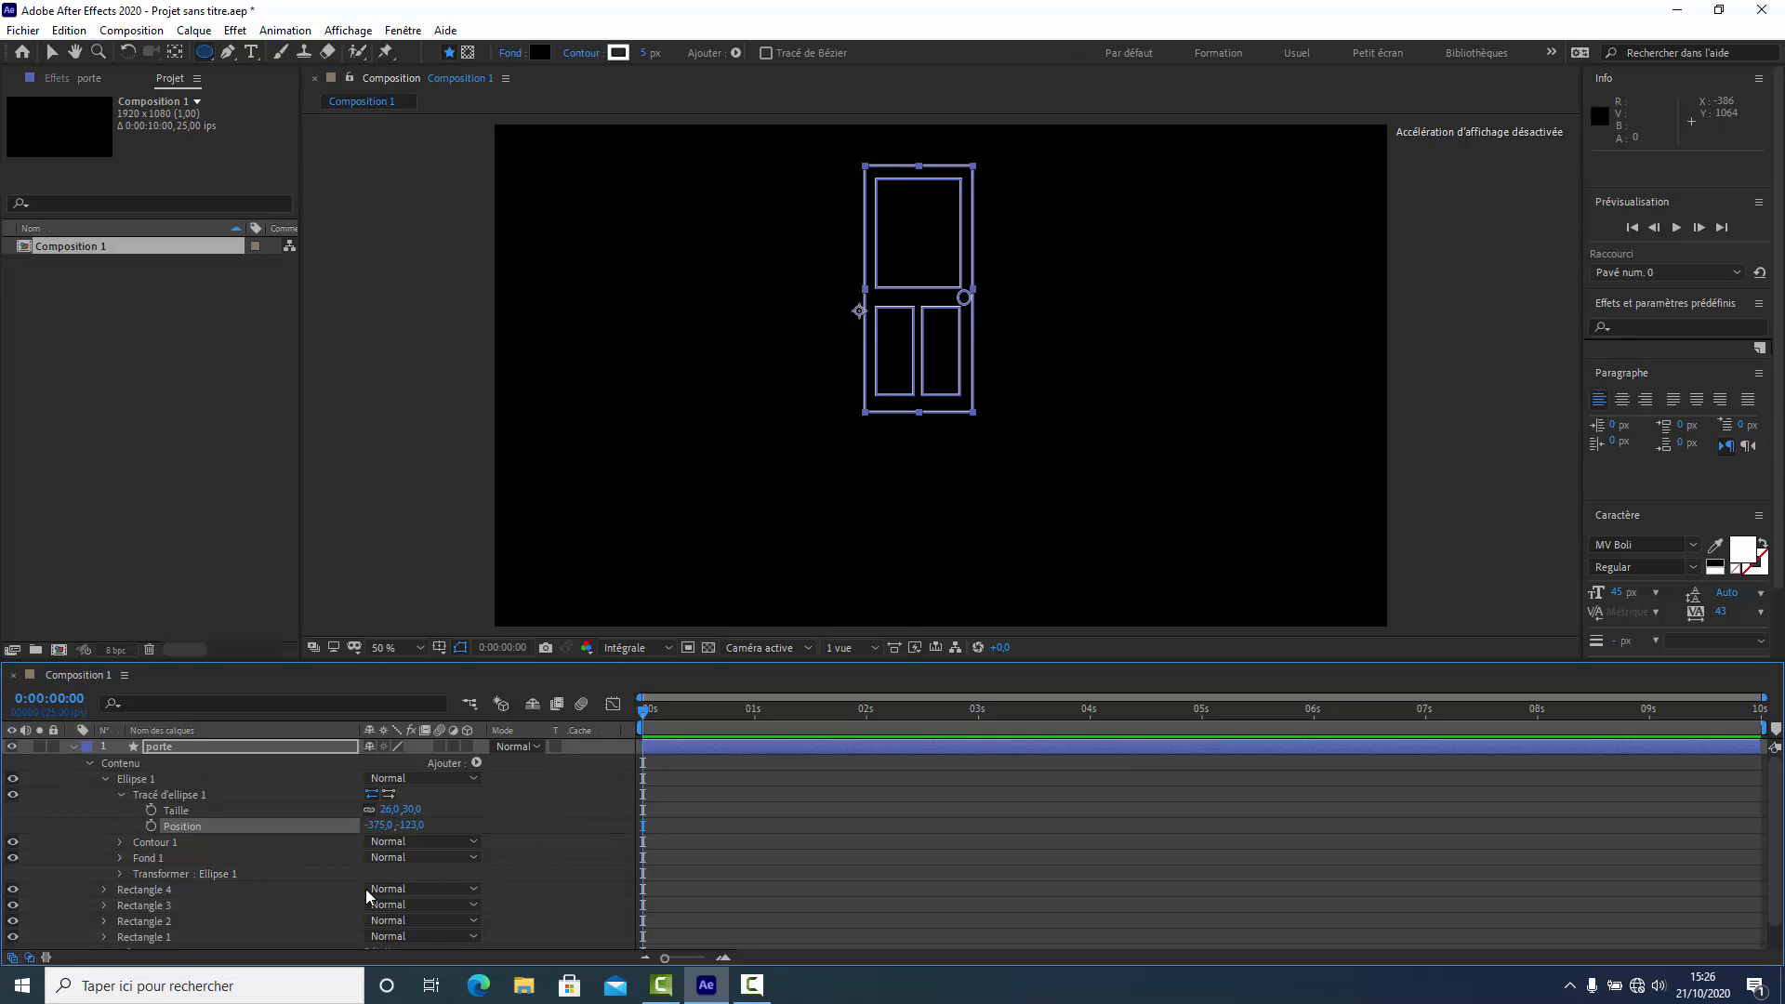
# Shrink the door knob ellipse proportionally to 17 × 19.6 and collapse the porte layer.
pyautogui.click(387, 808)
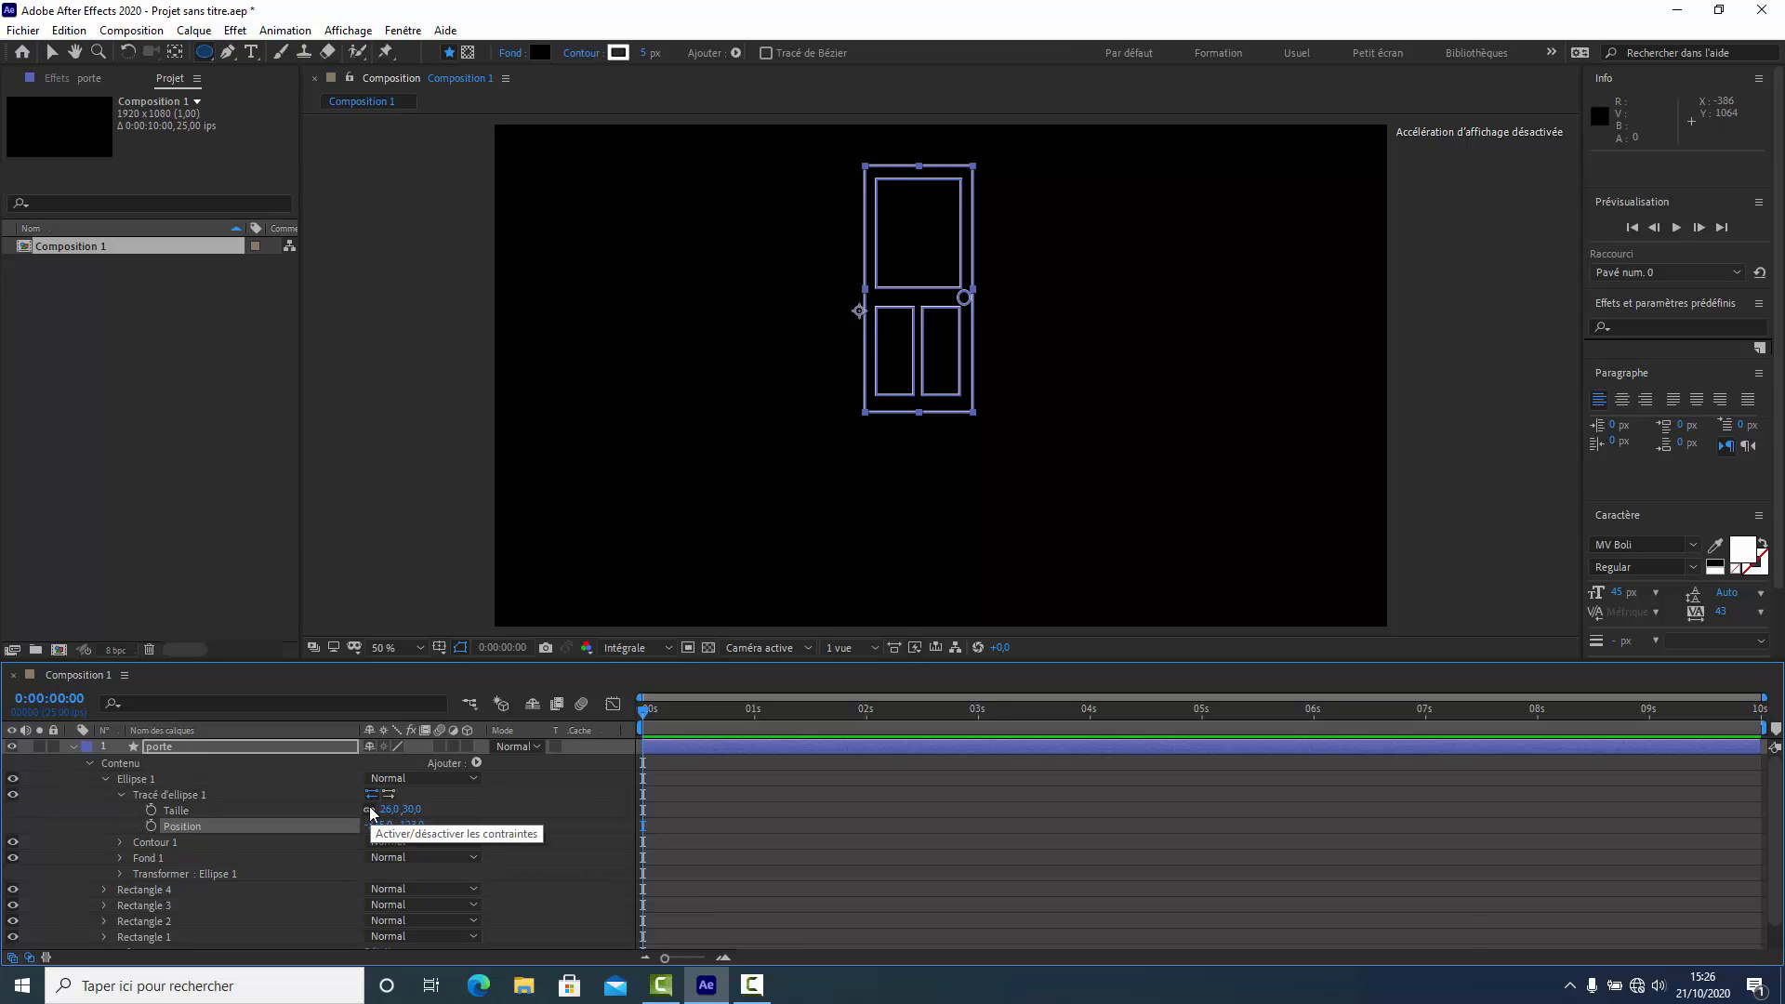
pyautogui.moveTo(391, 820); pyautogui.dragTo(383, 818)
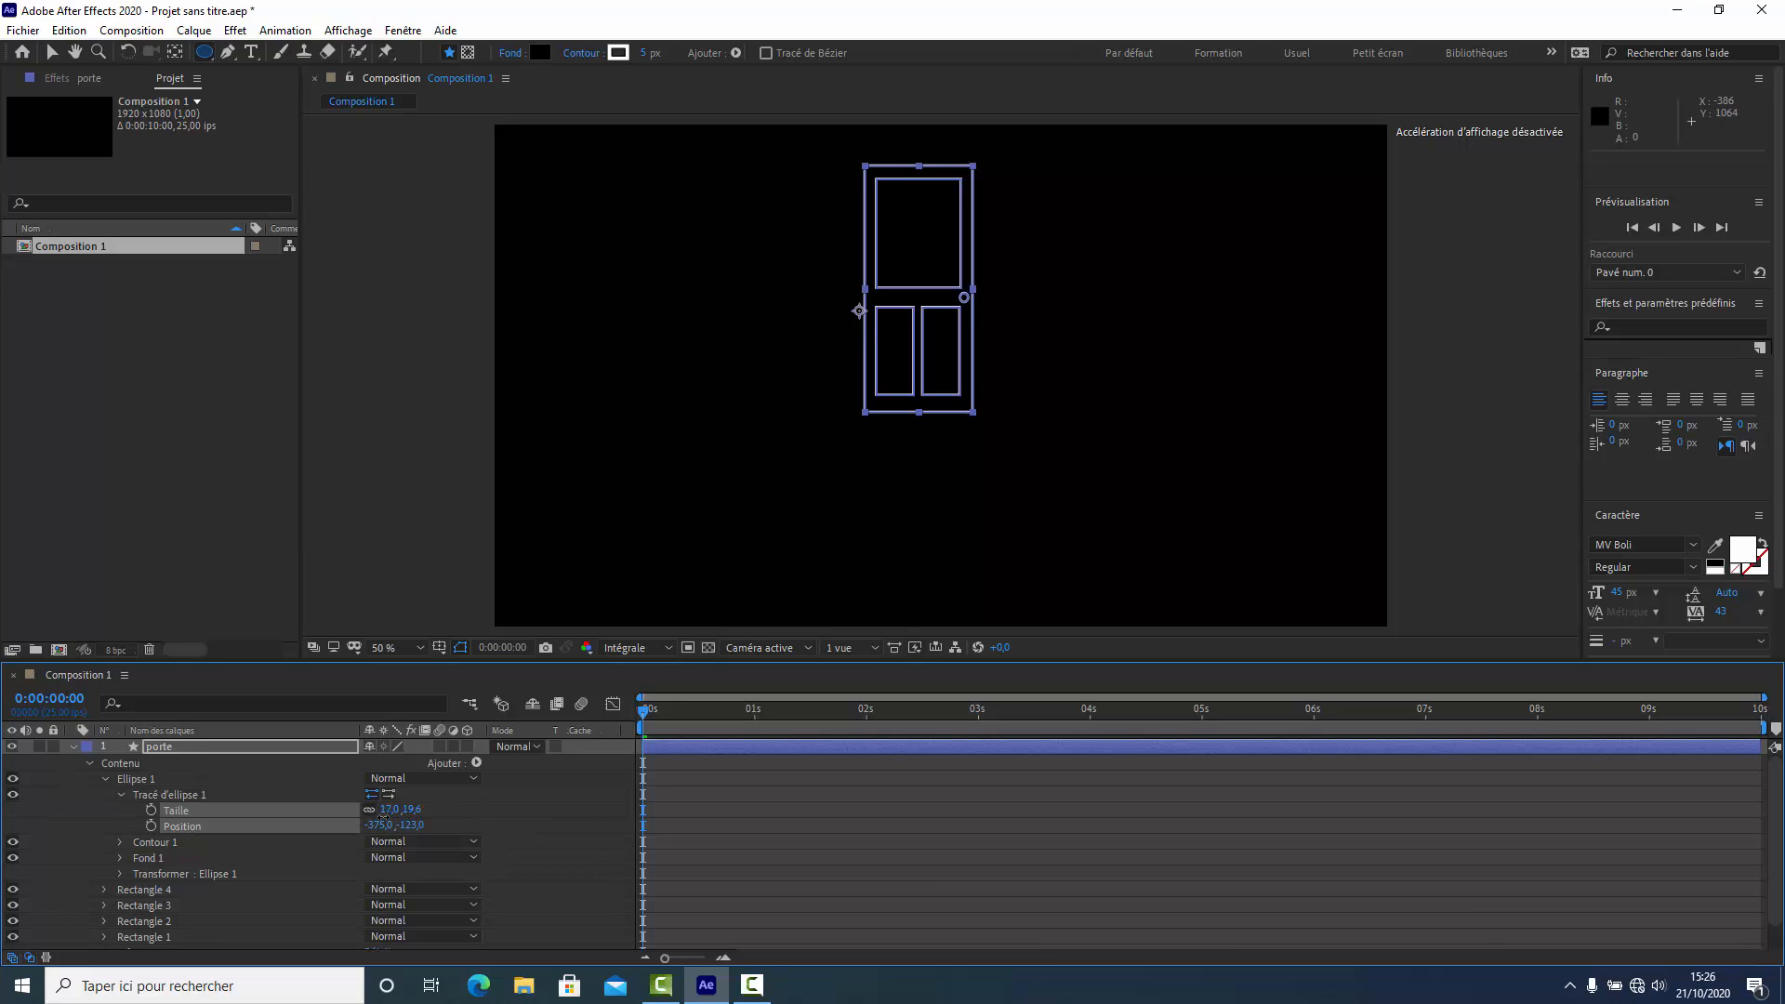
pyautogui.click(90, 763)
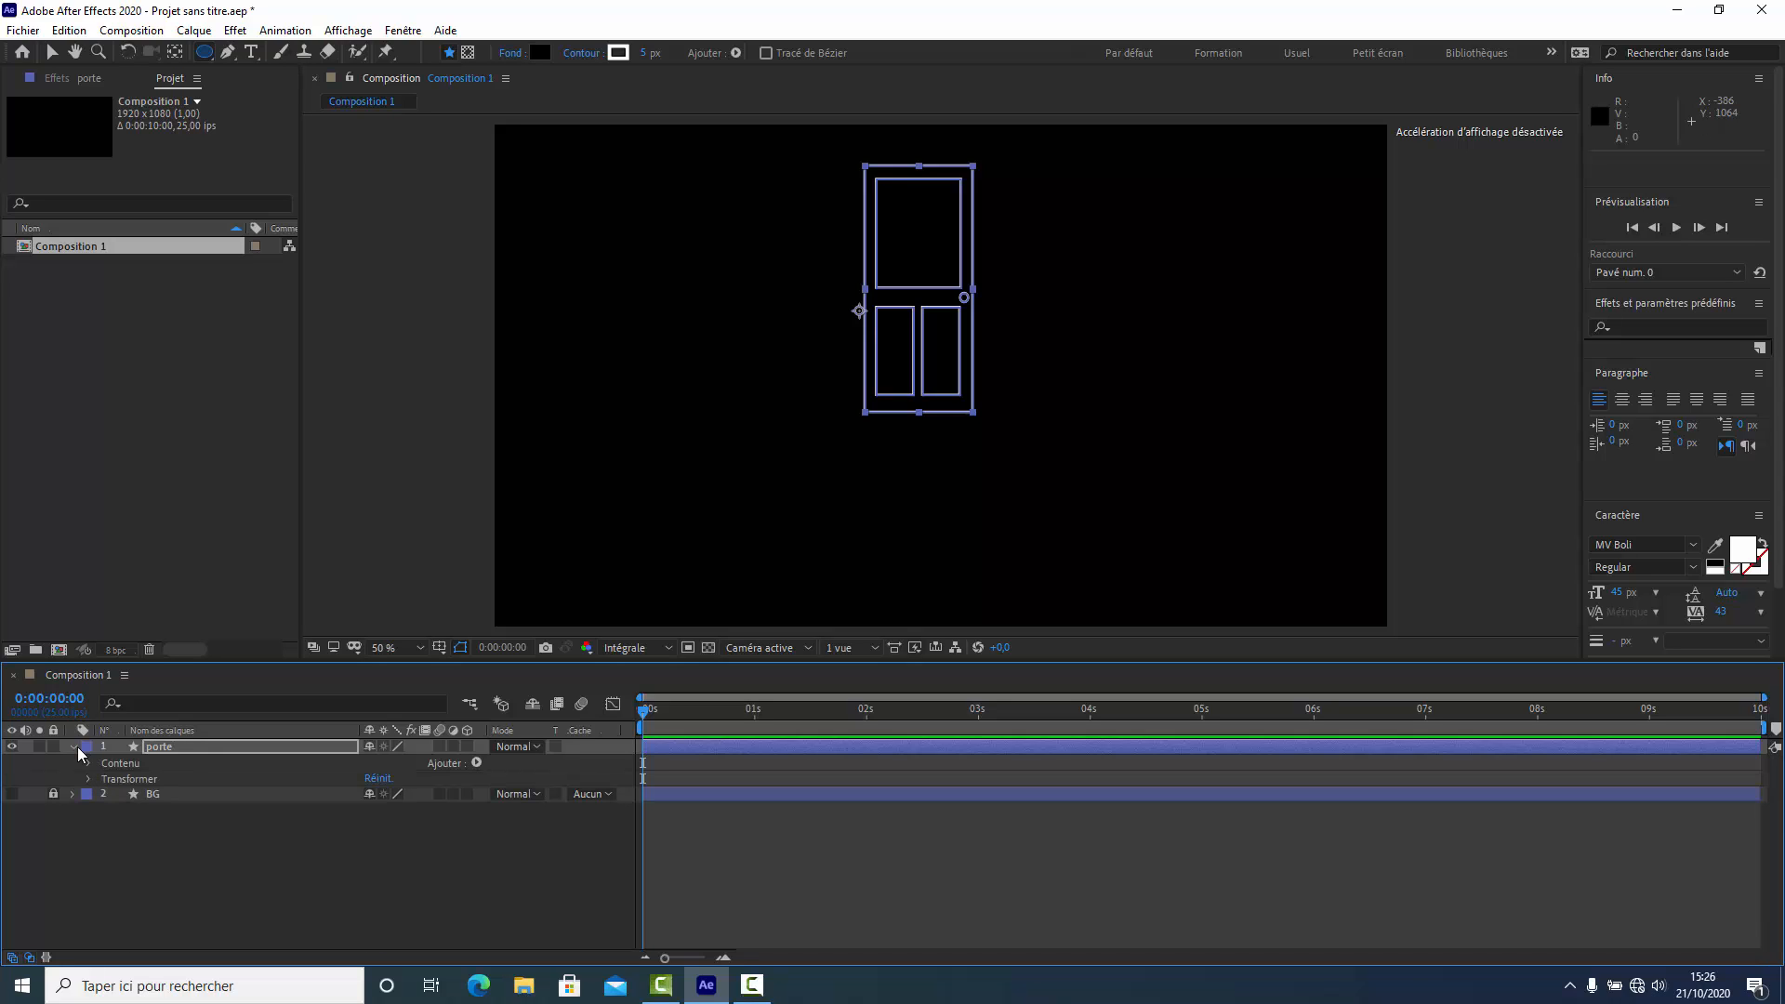
pyautogui.click(78, 747)
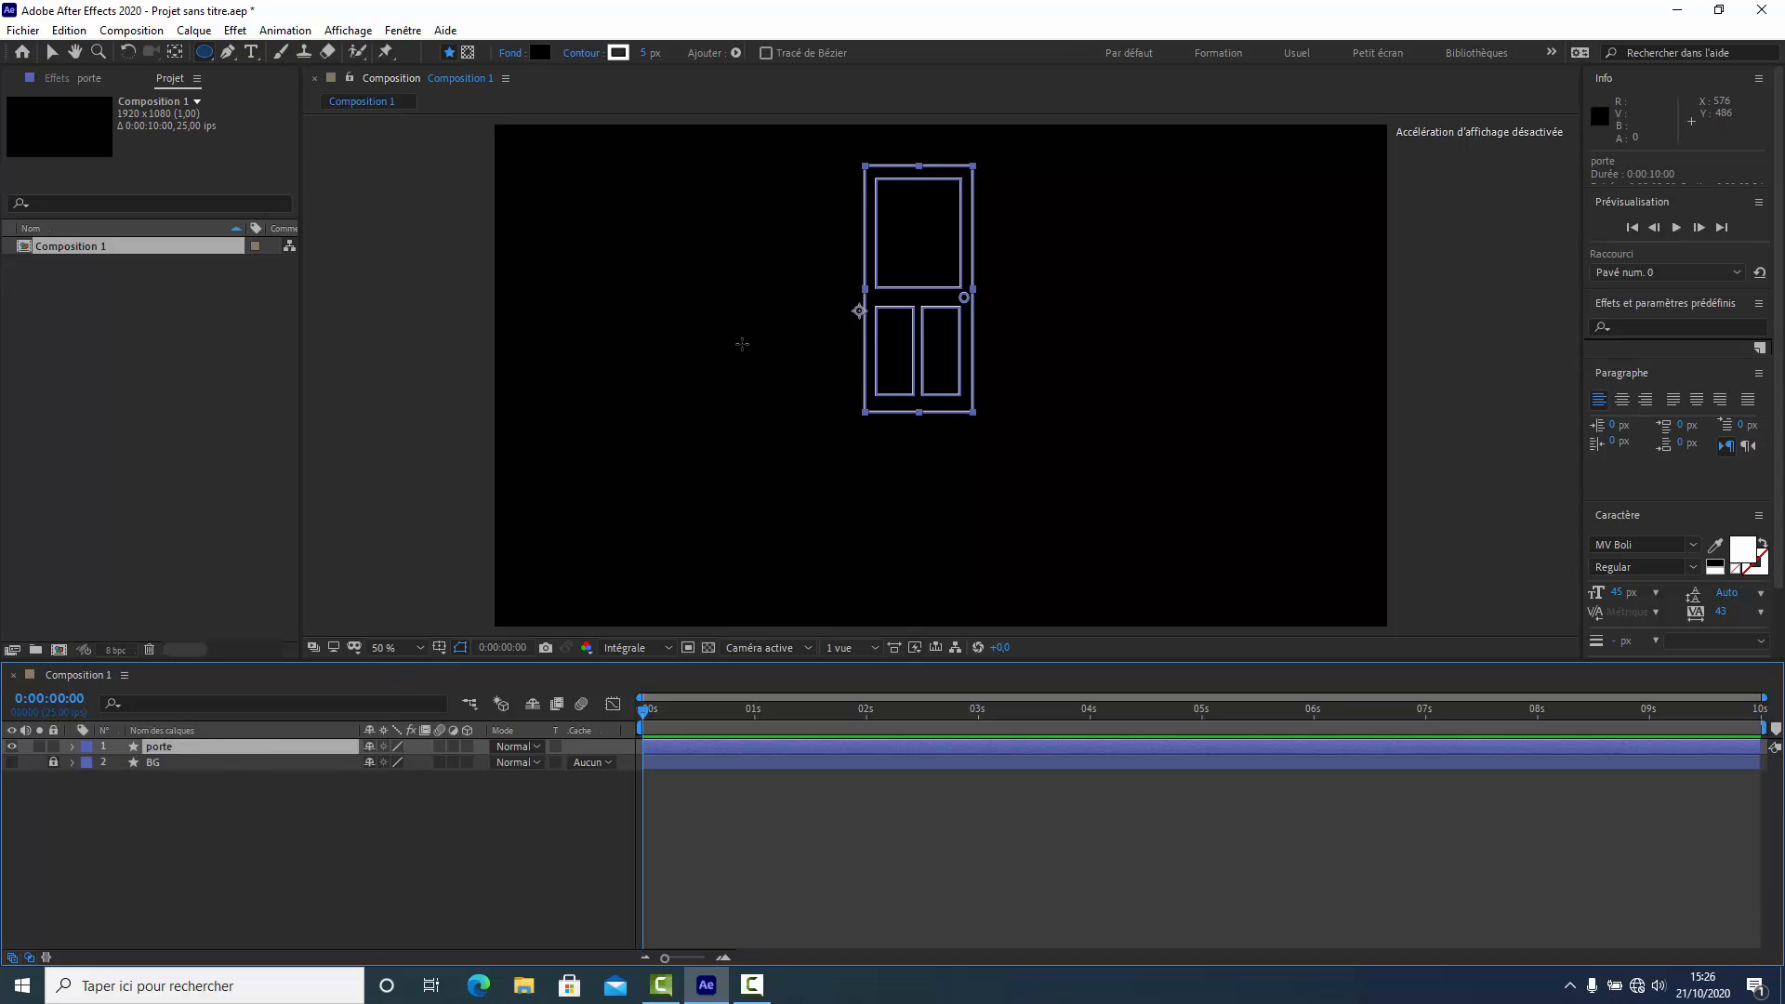
# Move the porte layer's anchor point onto the midpoint of the door's left edge with the Pan Behind tool.
pyautogui.click(175, 53)
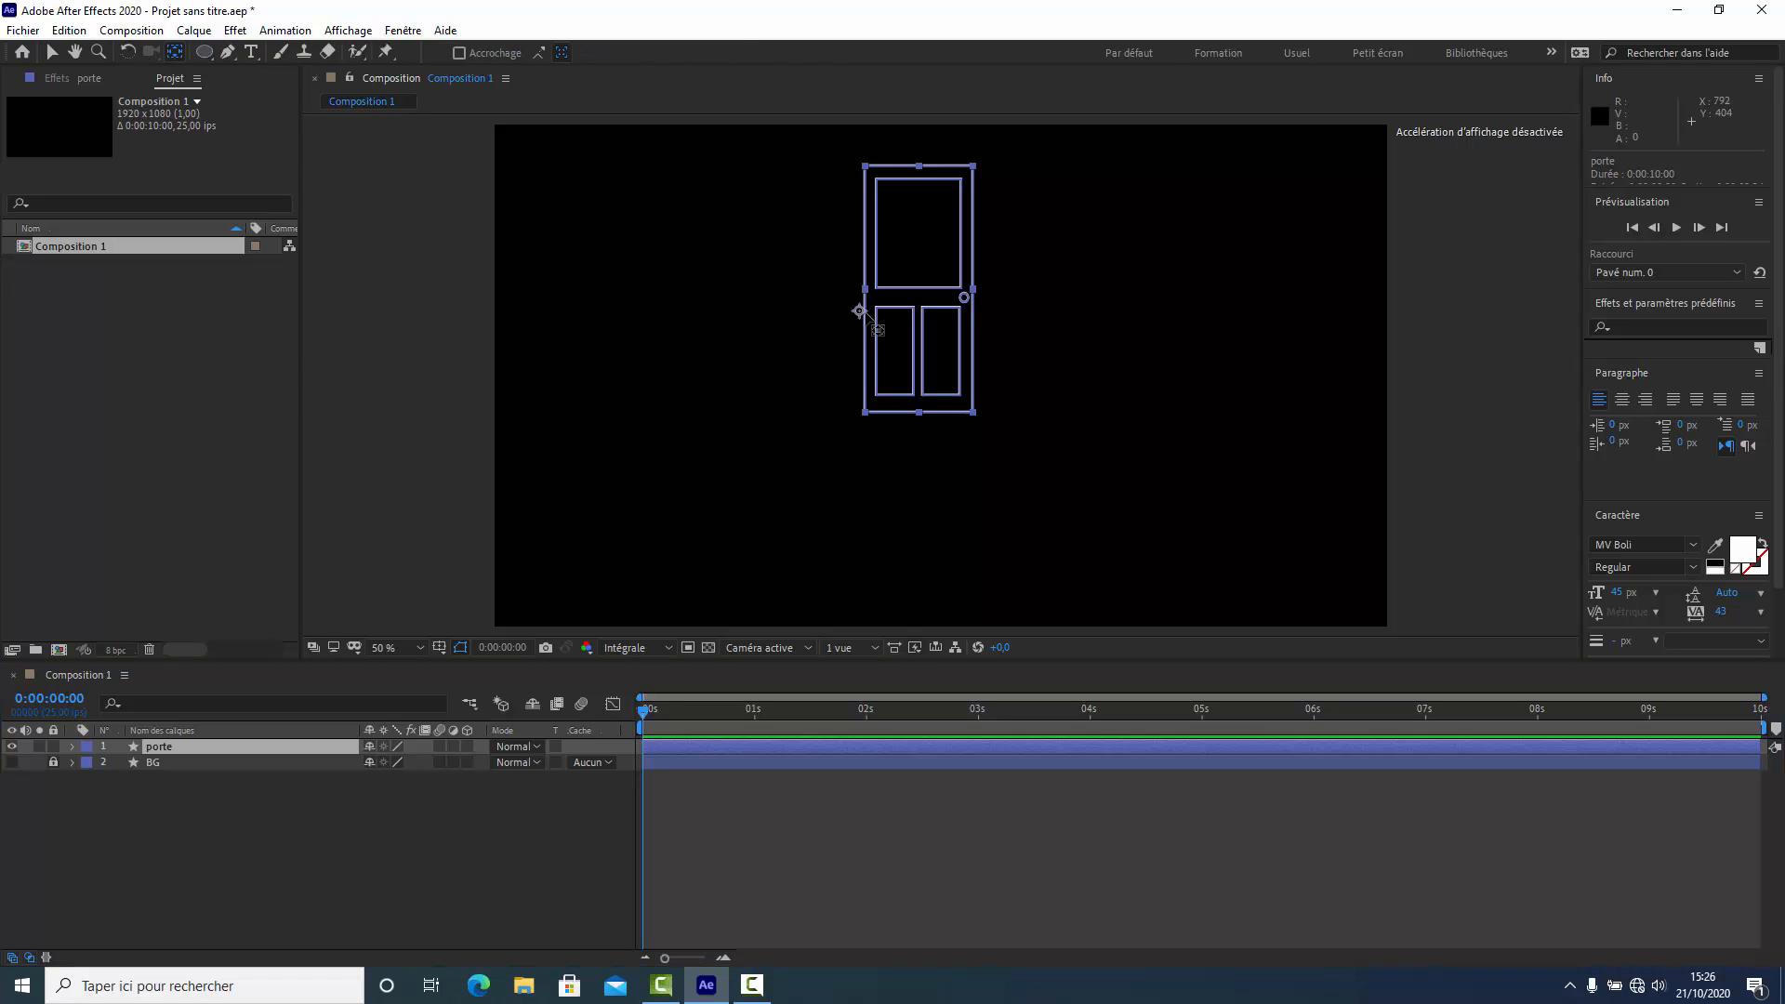
pyautogui.press('.')
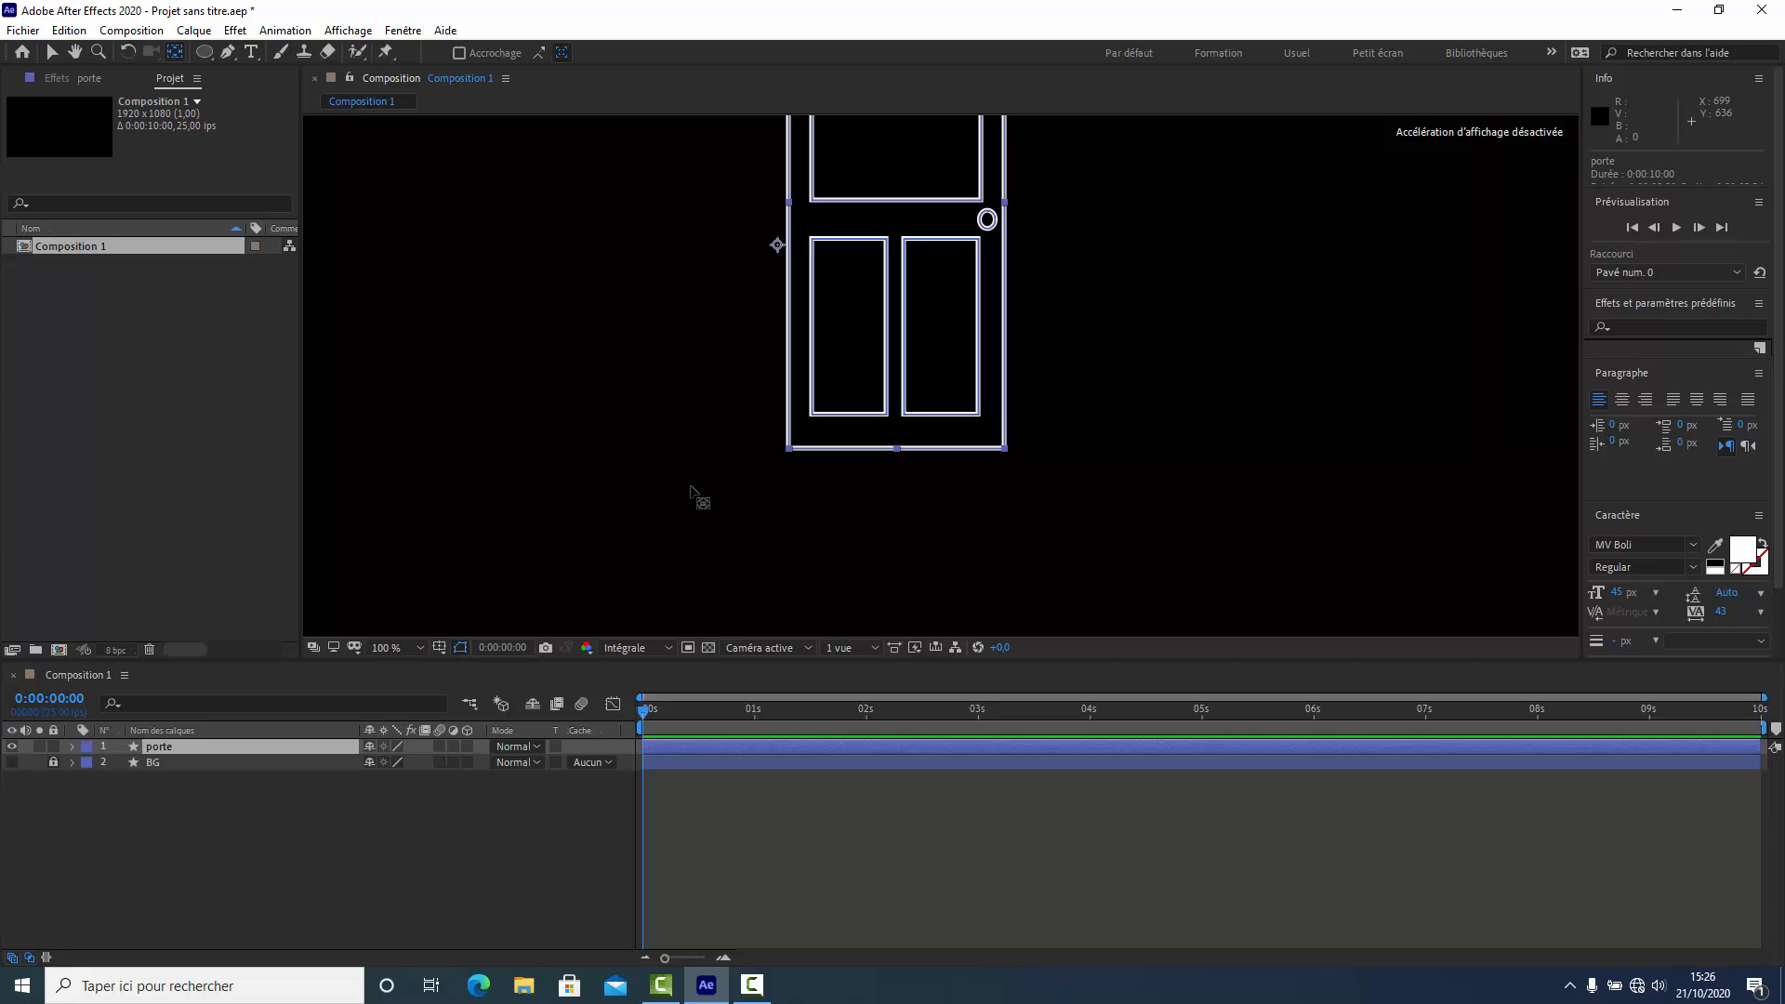
pyautogui.press('.')
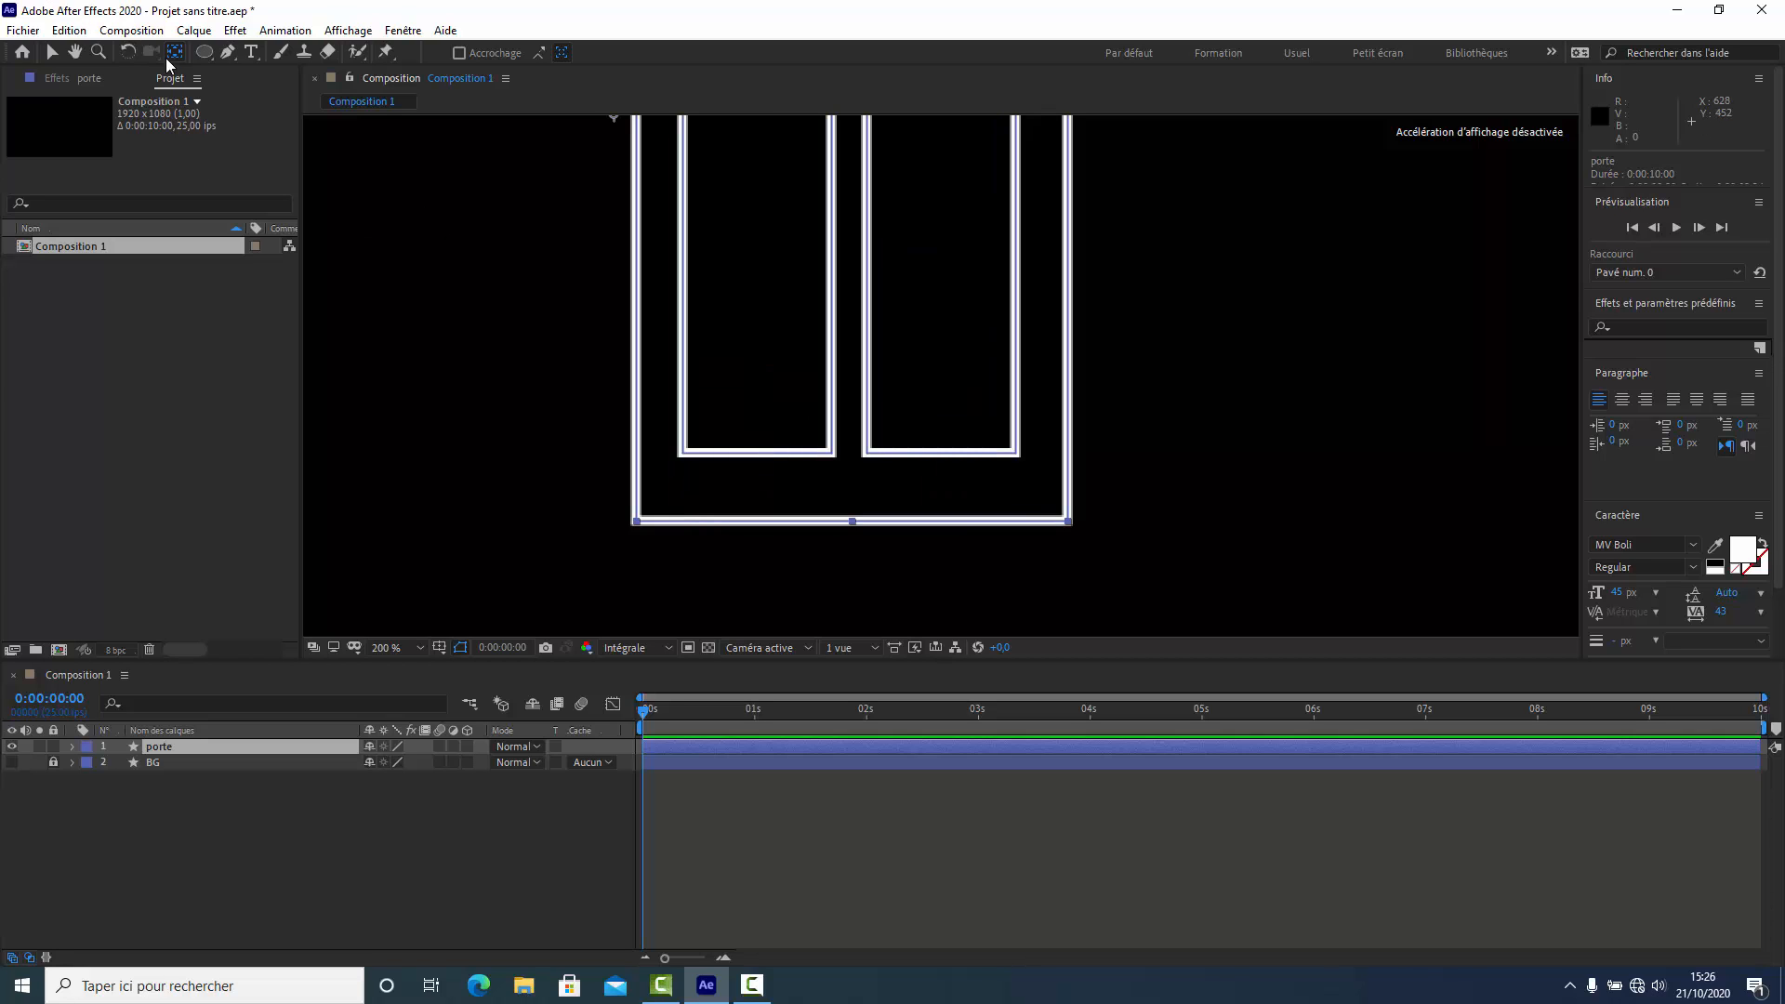
pyautogui.click(74, 52)
pyautogui.moveTo(561, 159); pyautogui.dragTo(536, 451)
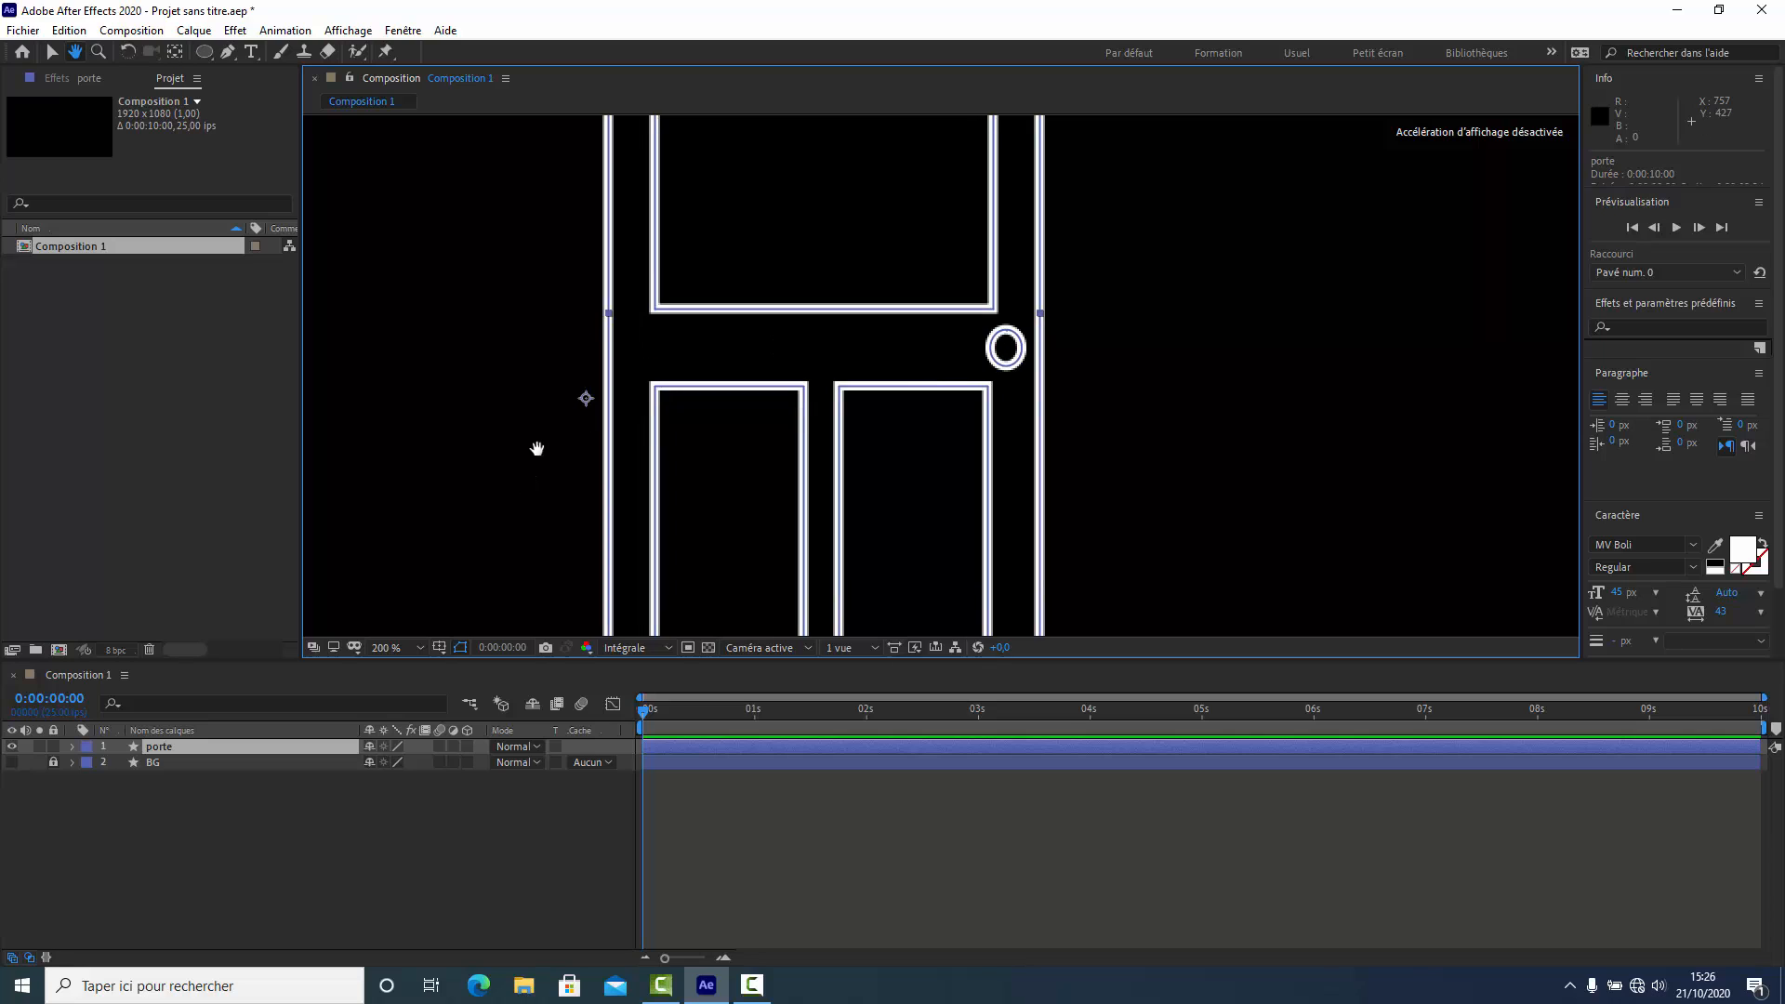
pyautogui.click(177, 53)
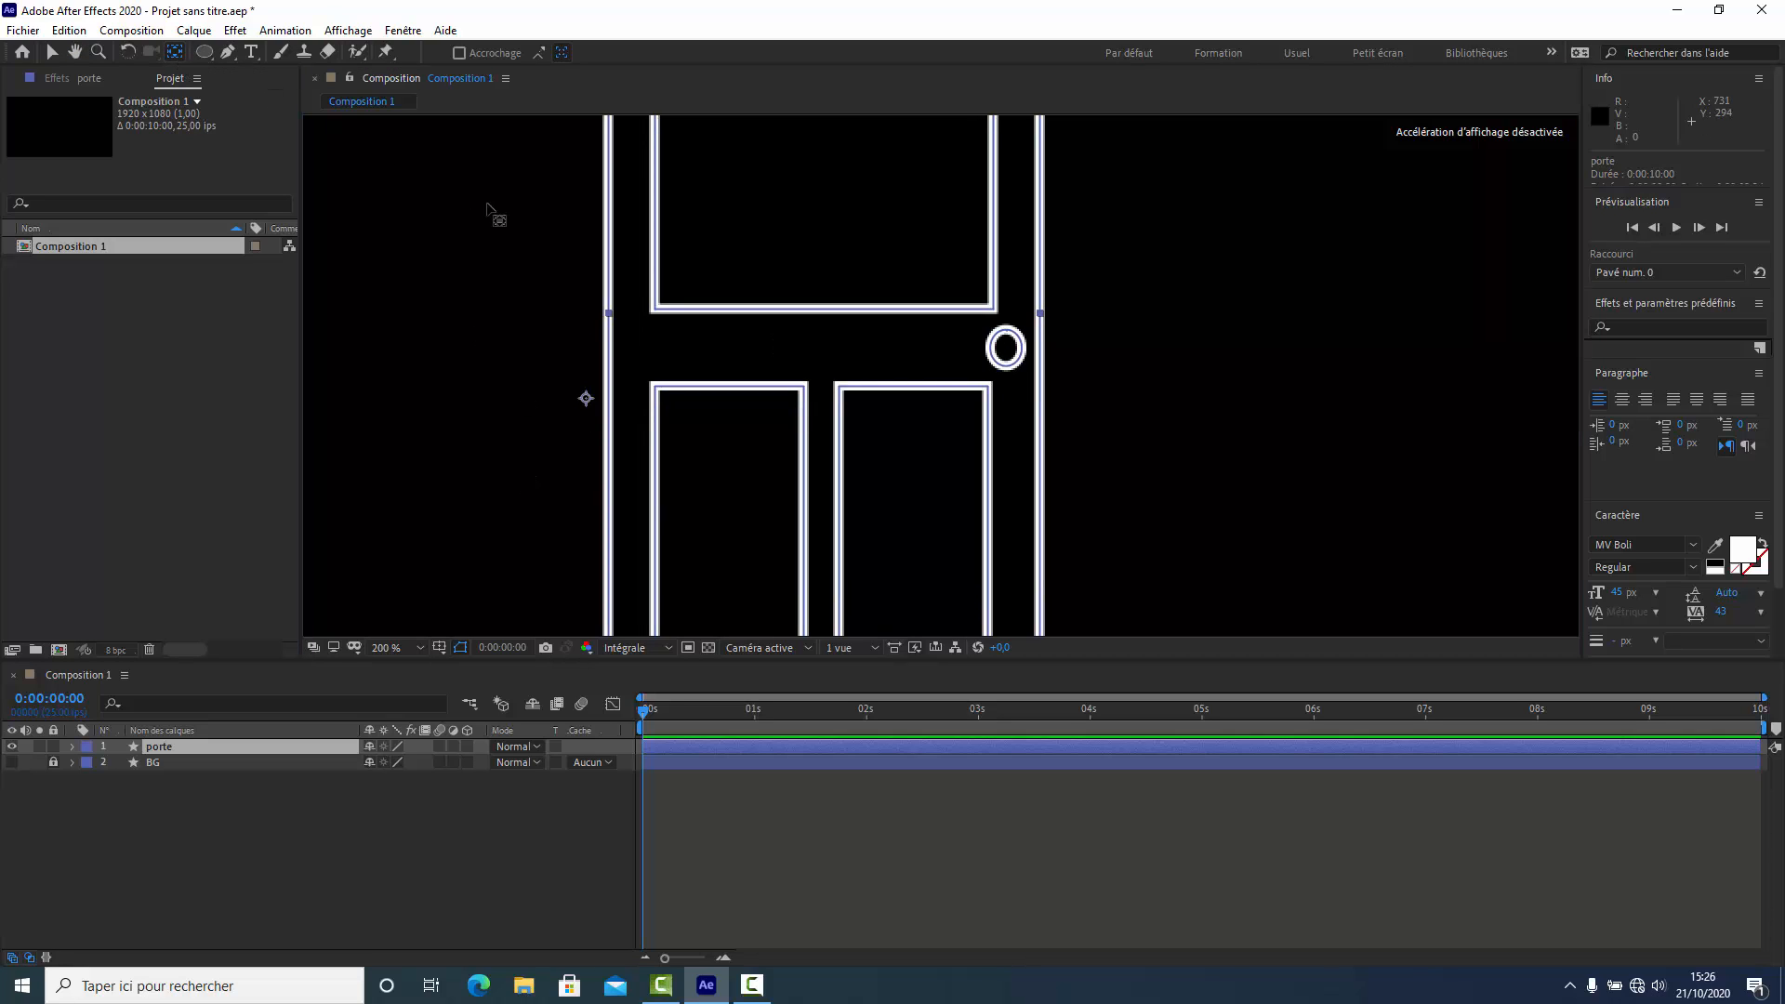
pyautogui.moveTo(589, 401); pyautogui.dragTo(609, 314)
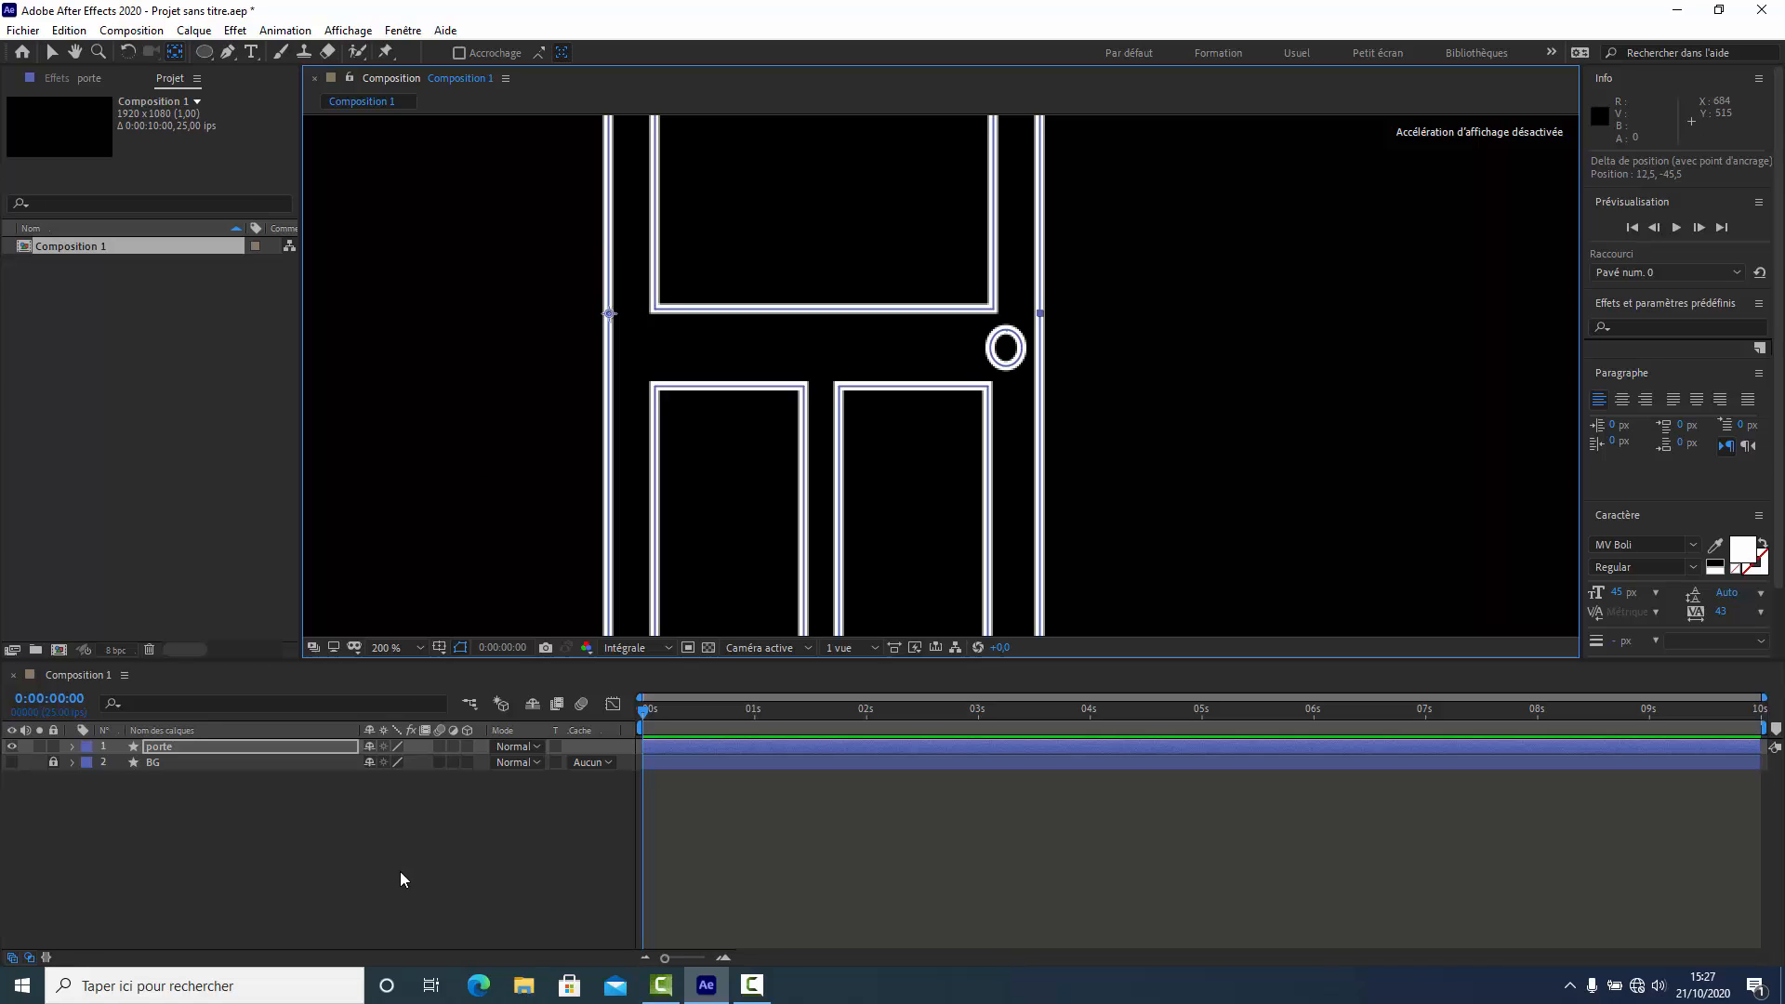
# Unlink the porte layer's scale dimensions and set a scale keyframe at 0:00:01:00.
pyautogui.scroll(-2, 384, 474)
pyautogui.scroll(-2, 381, 454)
pyautogui.scroll(2, 381, 454)
pyautogui.scroll(-2, 382, 457)
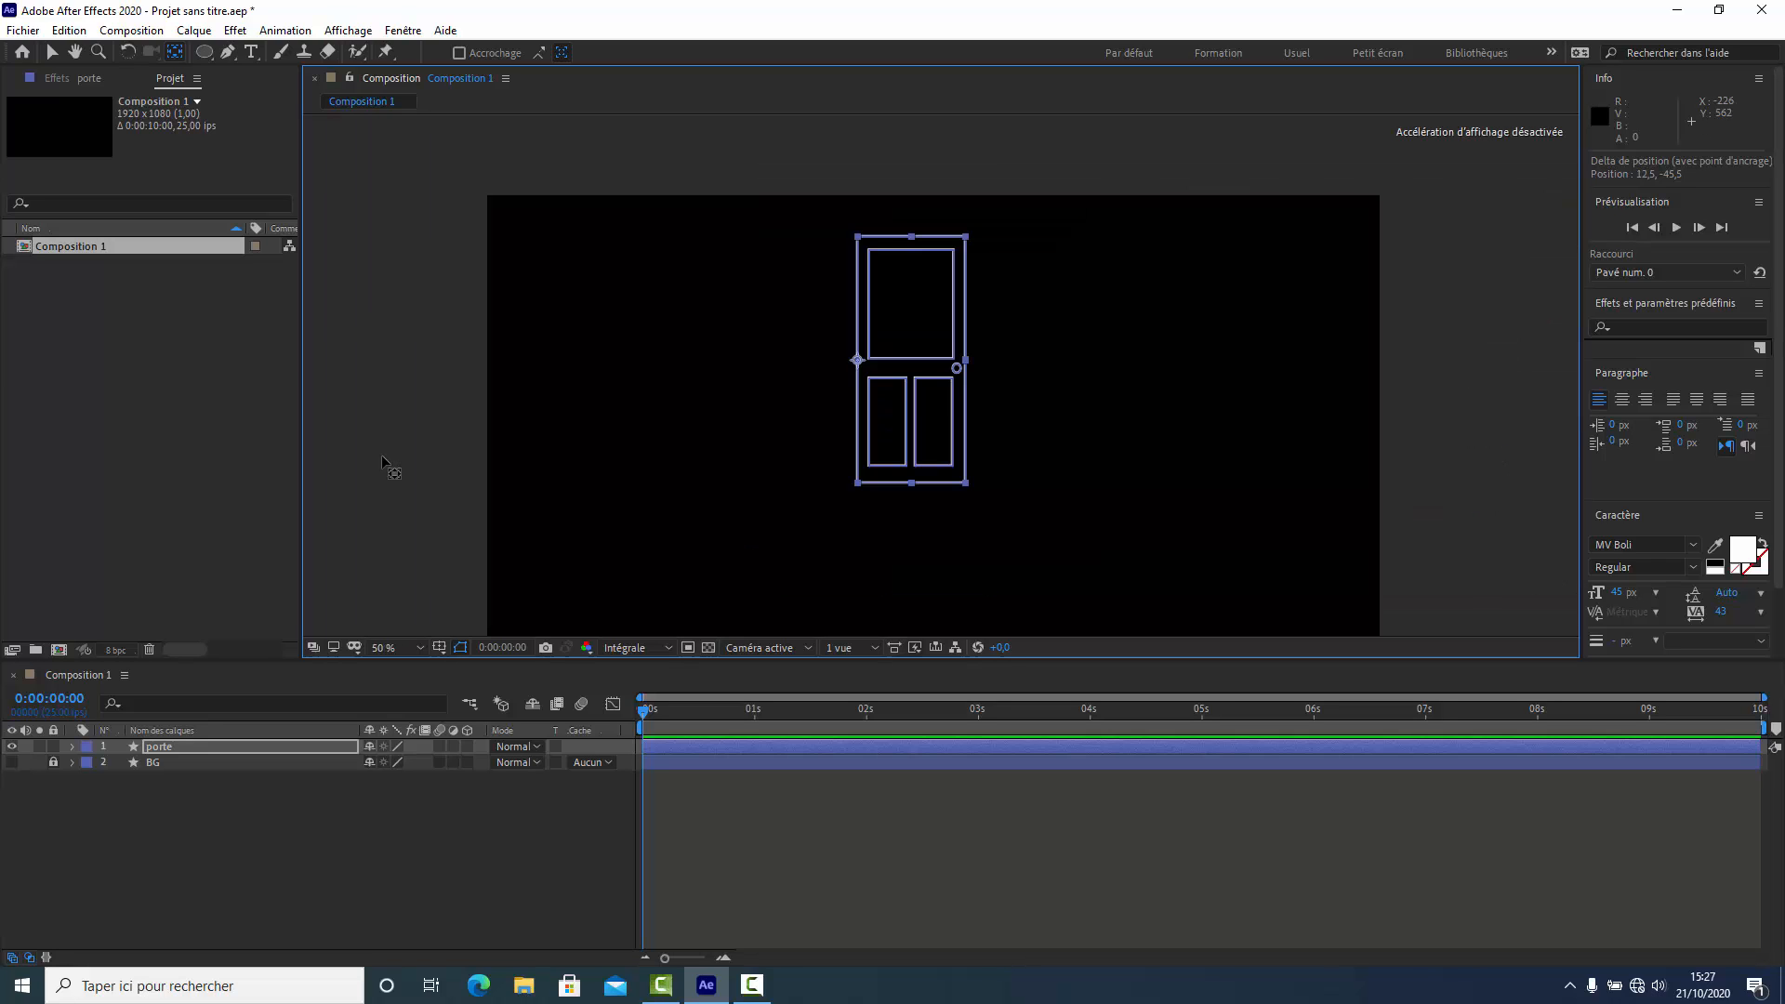
pyautogui.click(166, 748)
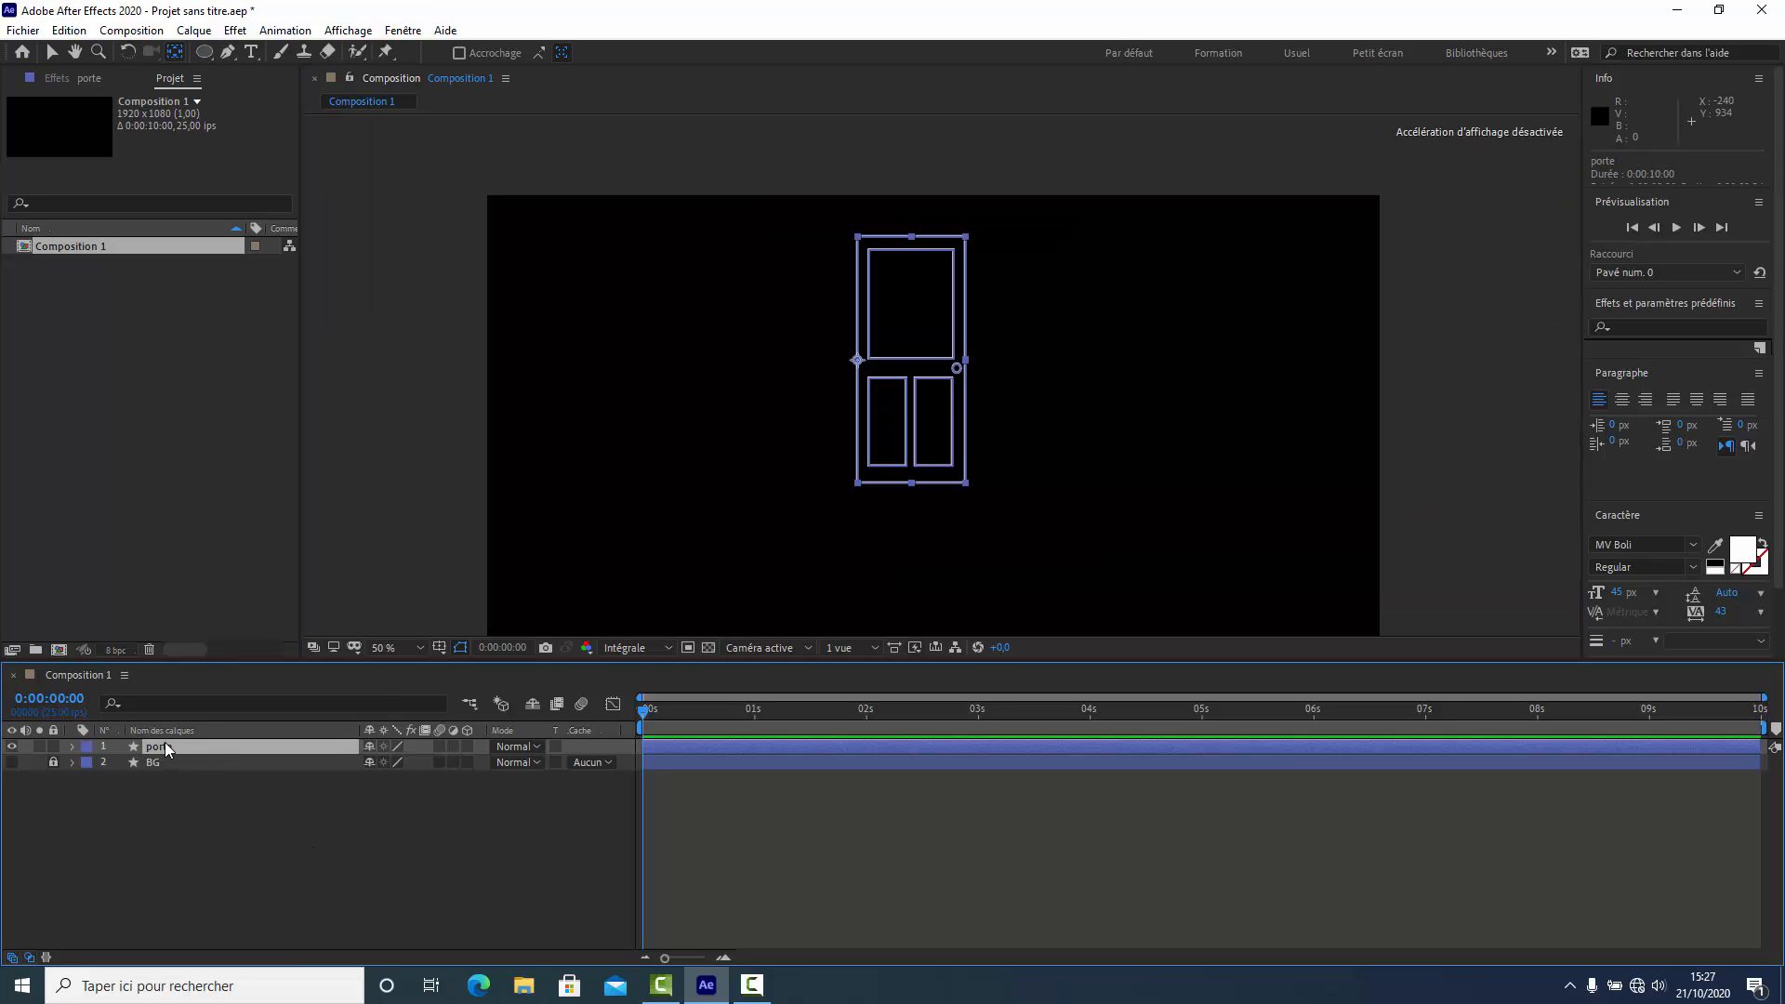
pyautogui.press('s')
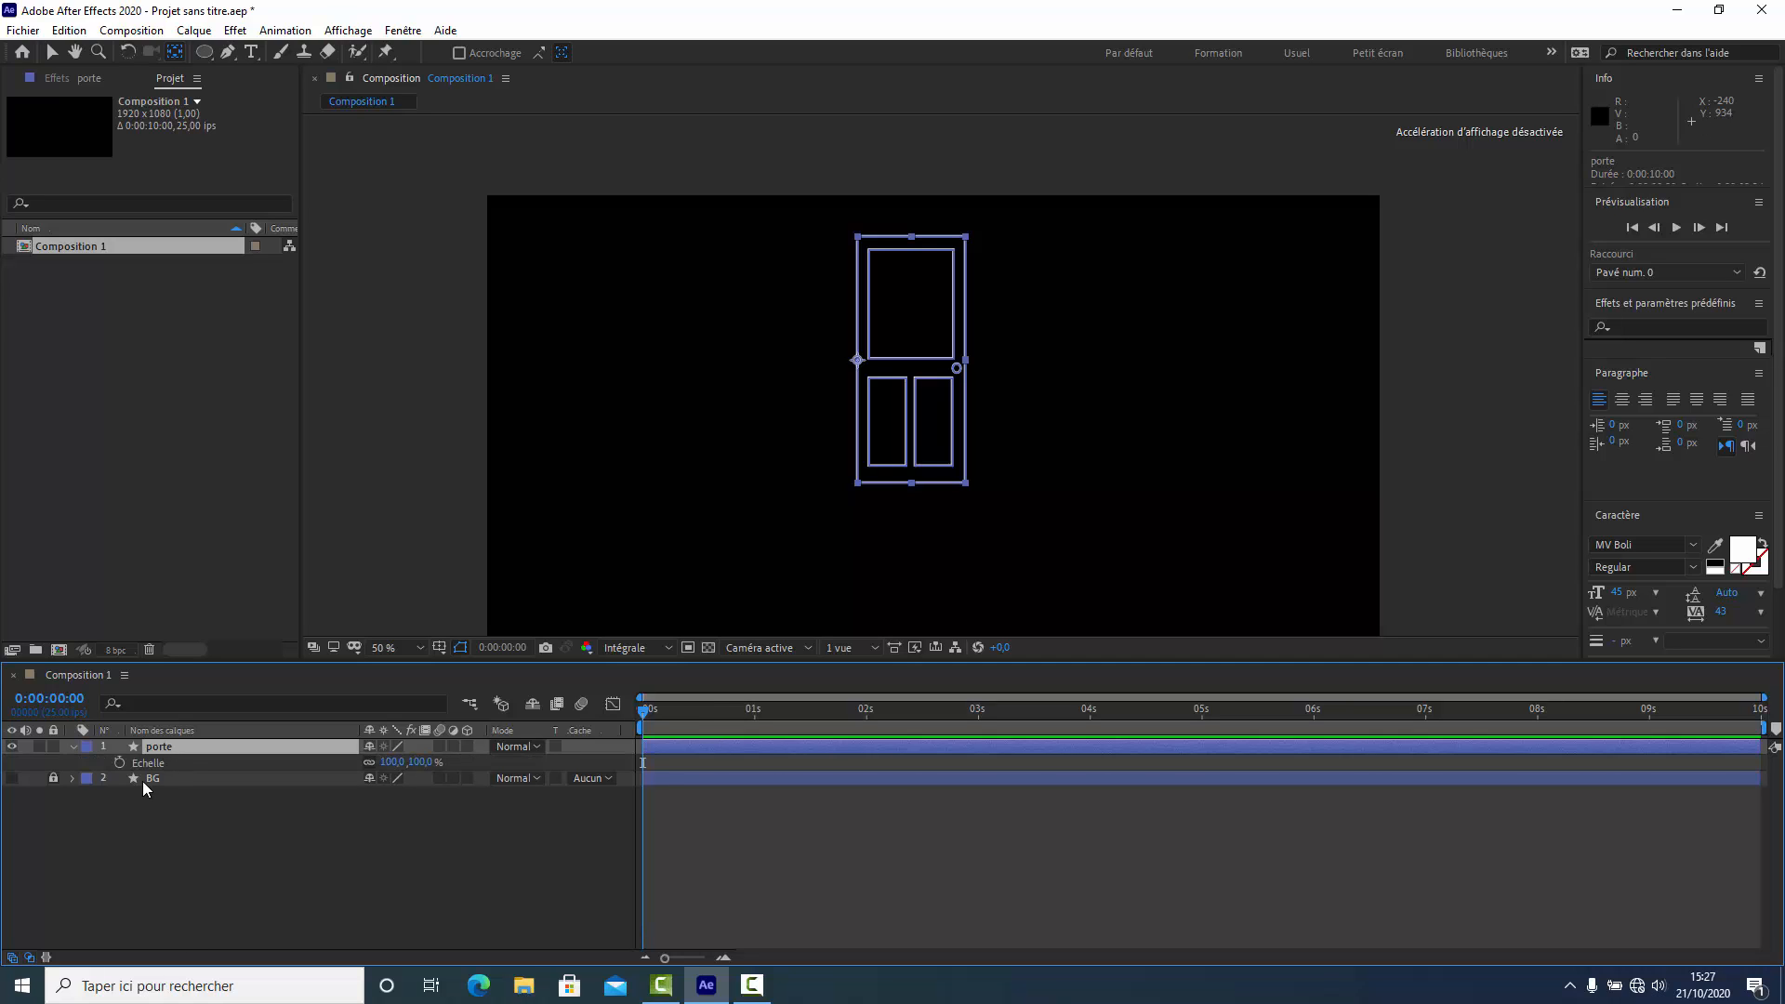
pyautogui.moveTo(650, 721); pyautogui.dragTo(754, 728)
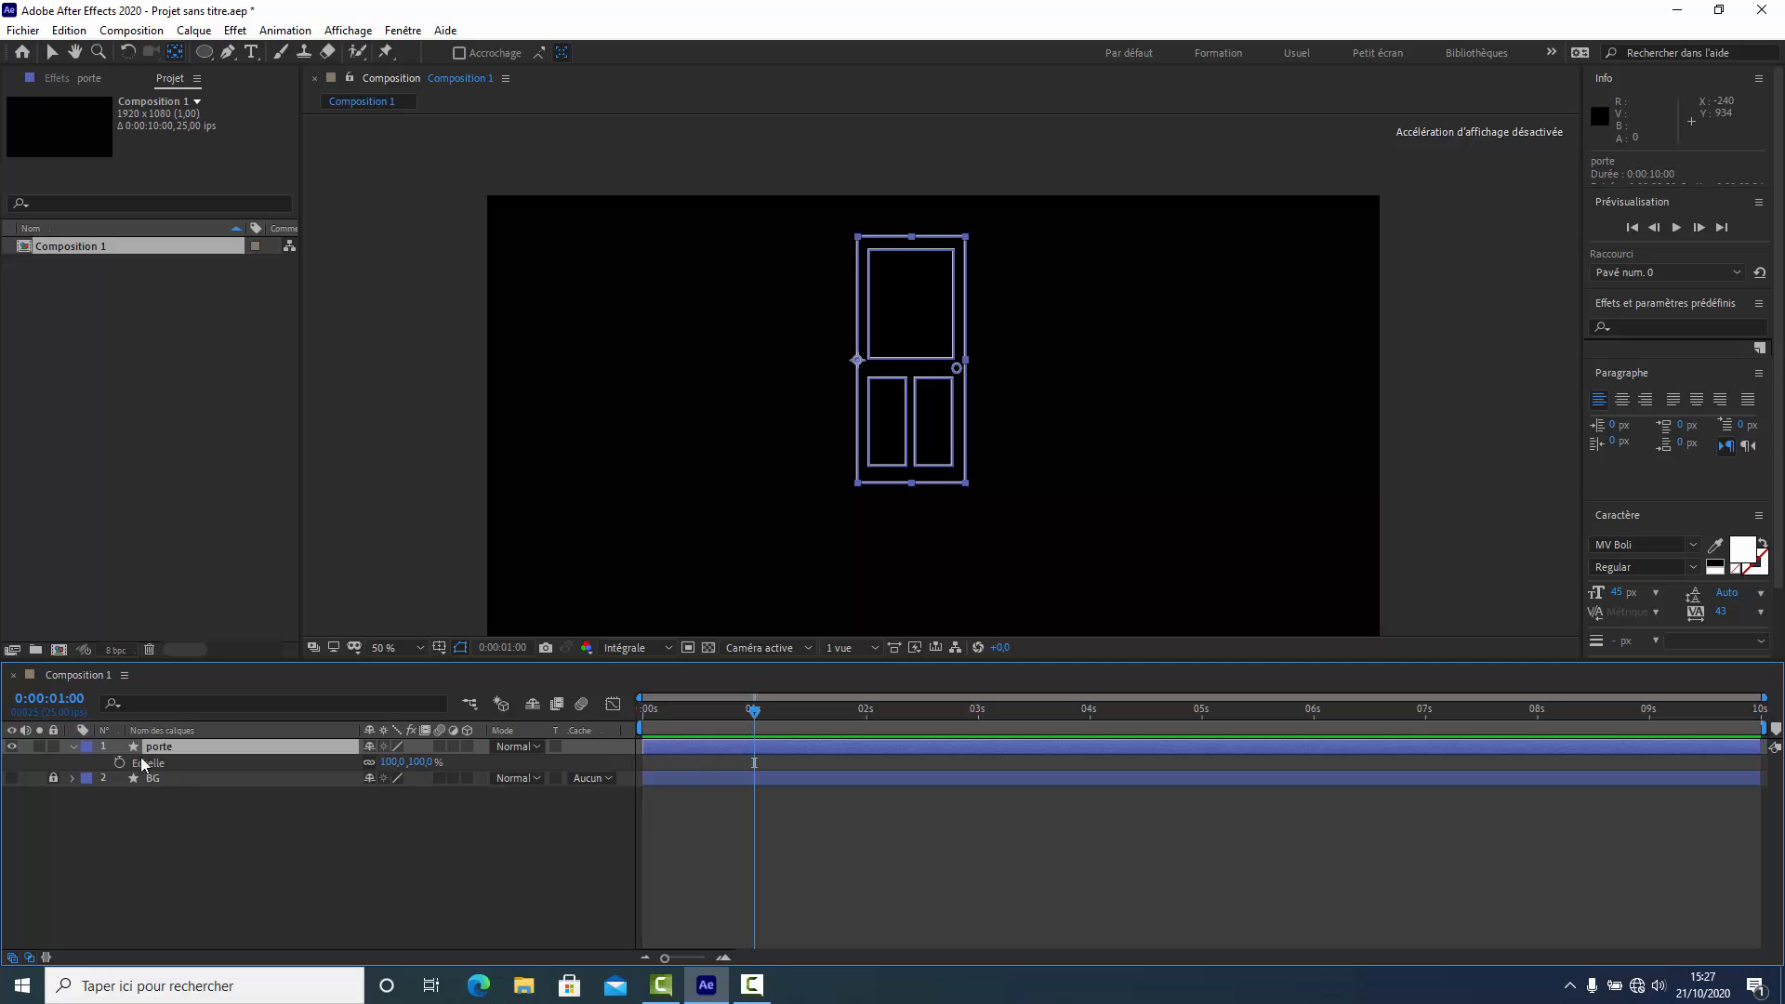
pyautogui.click(369, 764)
pyautogui.click(119, 762)
# Set the porte layer's horizontal scale to -25% at 0:00:03:00 to keyframe the door opening.
pyautogui.moveTo(754, 711); pyautogui.dragTo(979, 740)
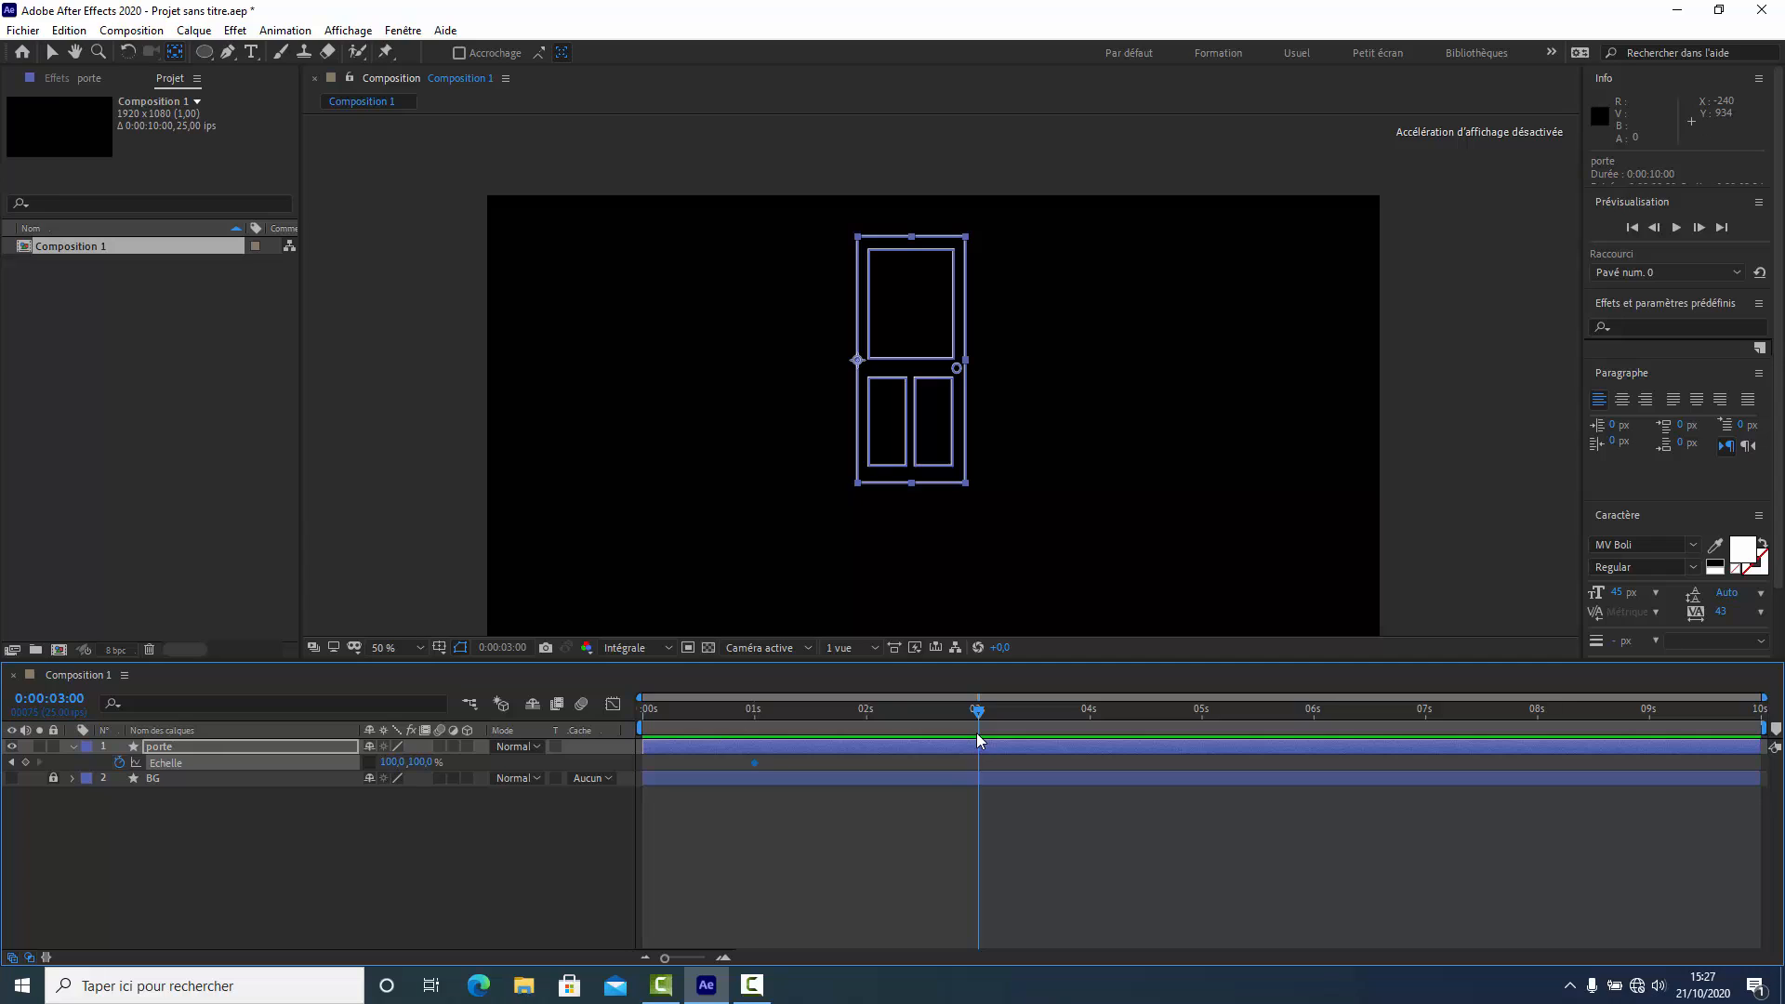
pyautogui.click(393, 763)
pyautogui.write('-25')
pyautogui.press('Return')
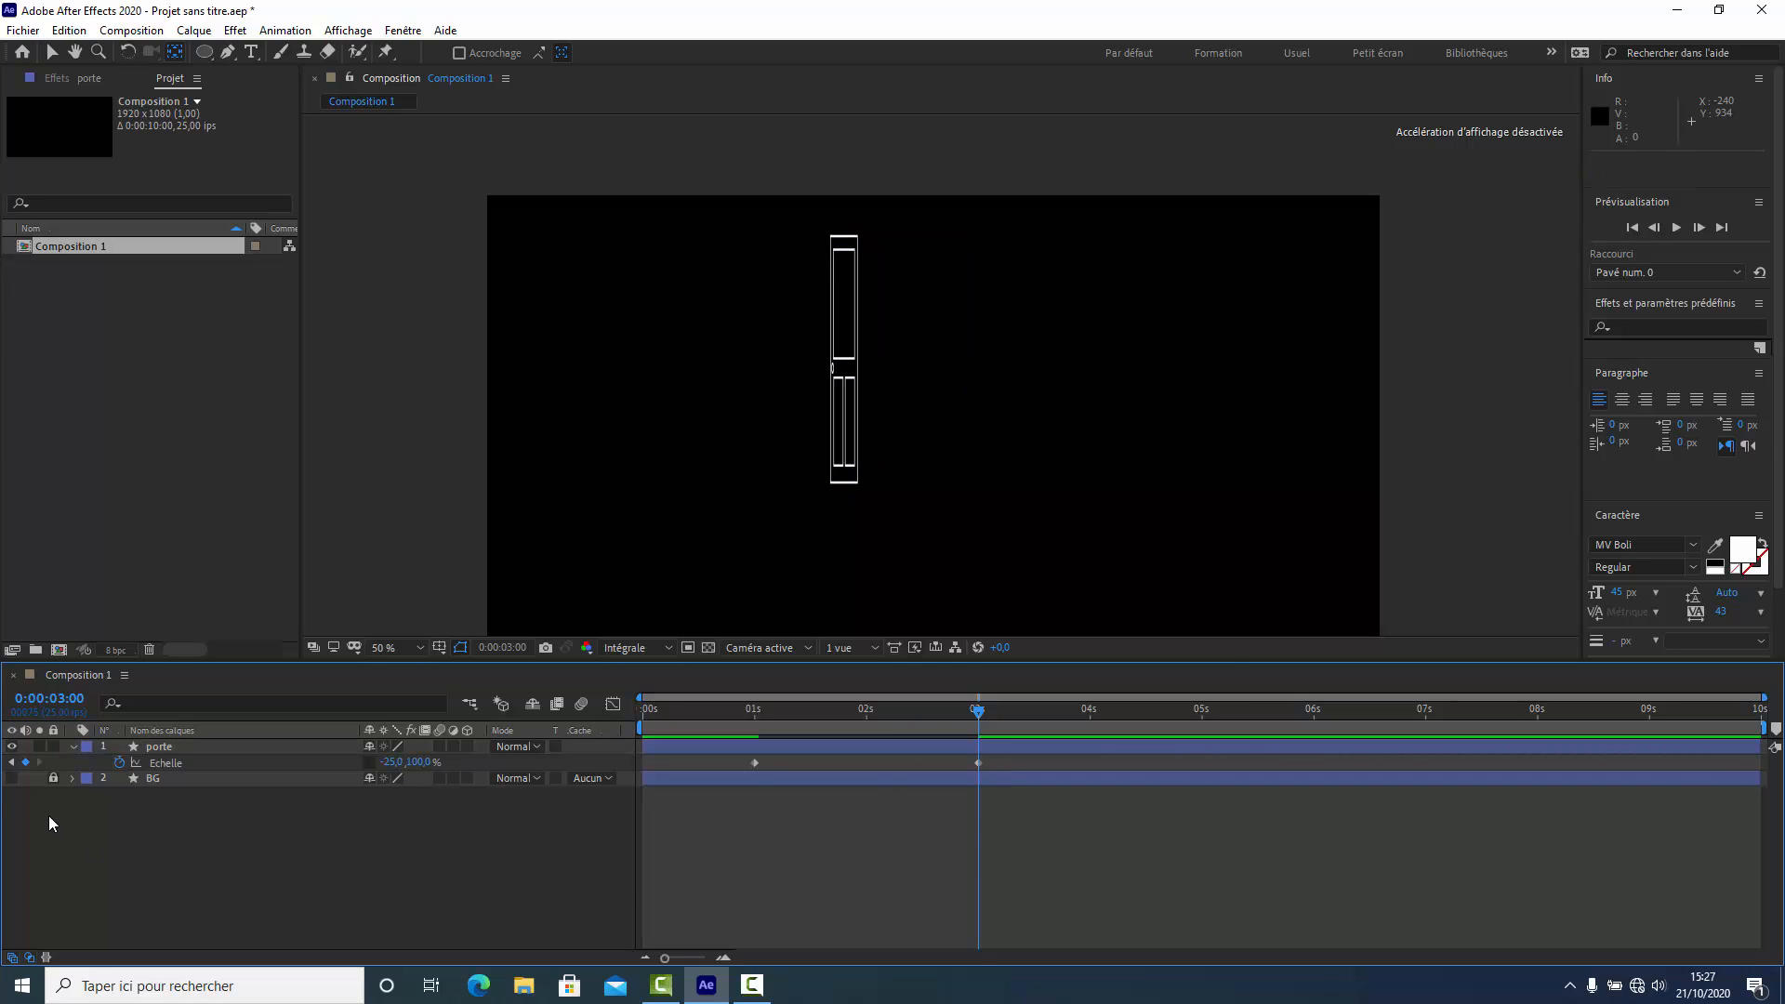
# Make the BG layer visible, return to 0:00:01:00 and collapse the porte layer's properties.
pyautogui.click(12, 778)
pyautogui.moveTo(978, 712); pyautogui.dragTo(755, 755)
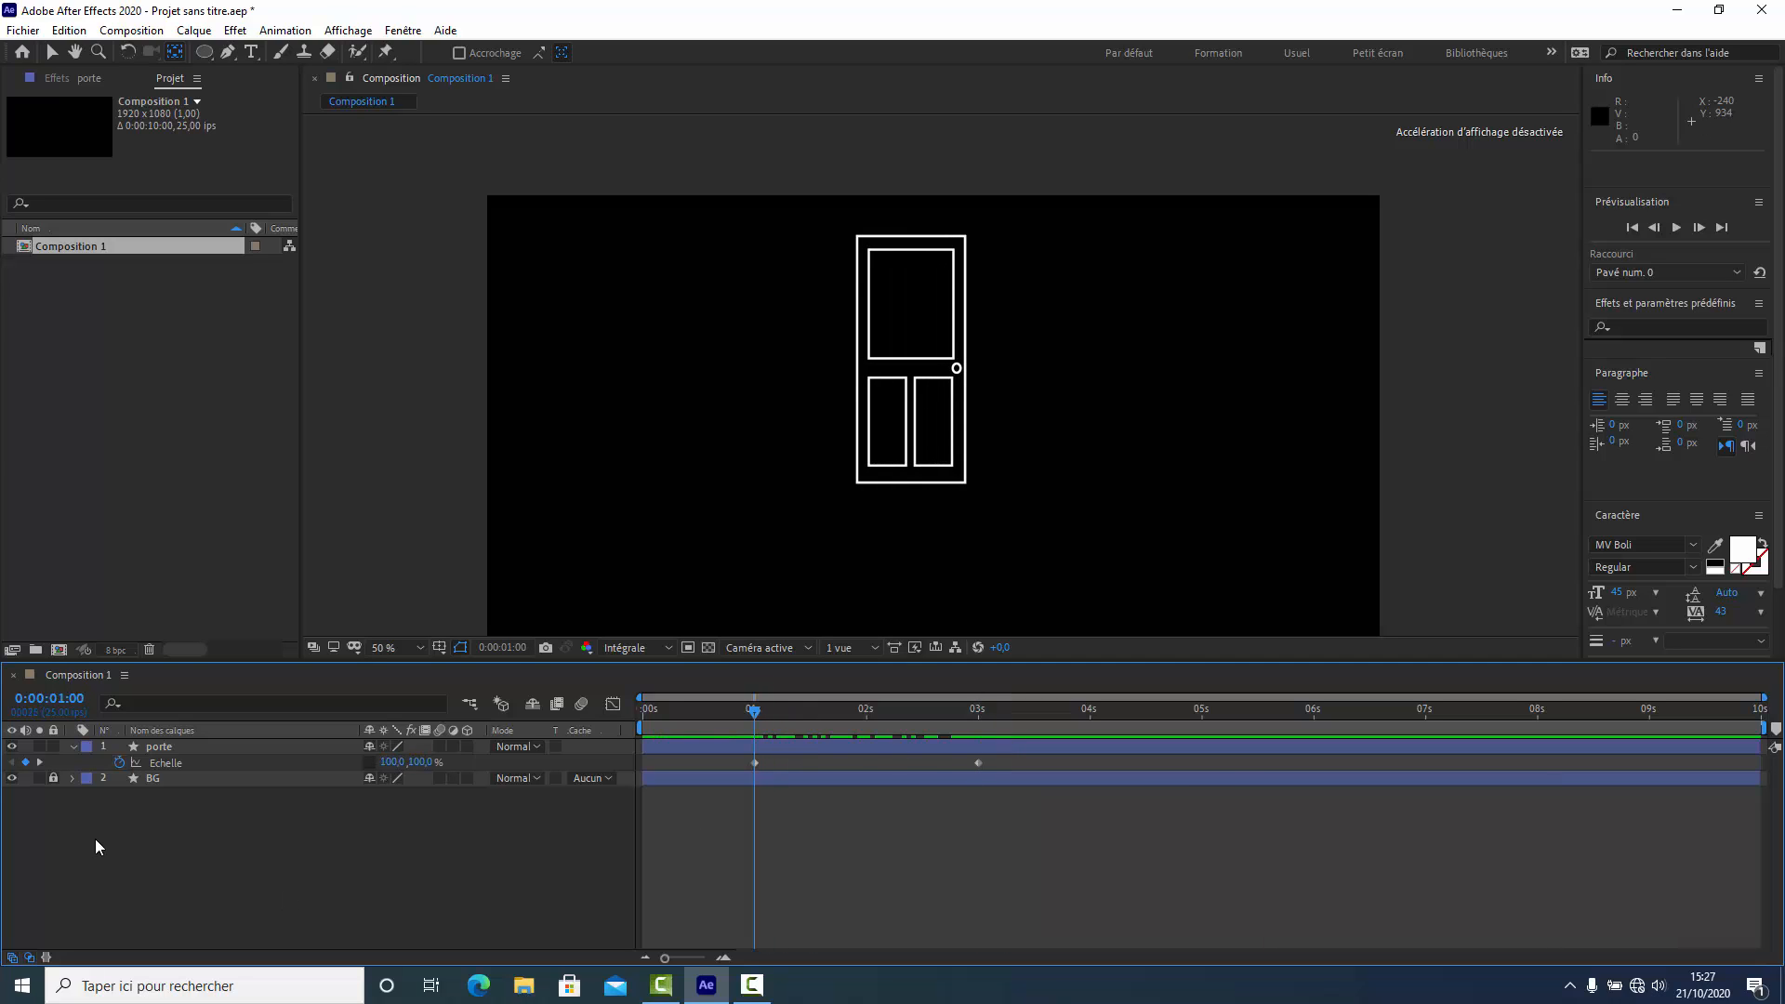
pyautogui.click(72, 746)
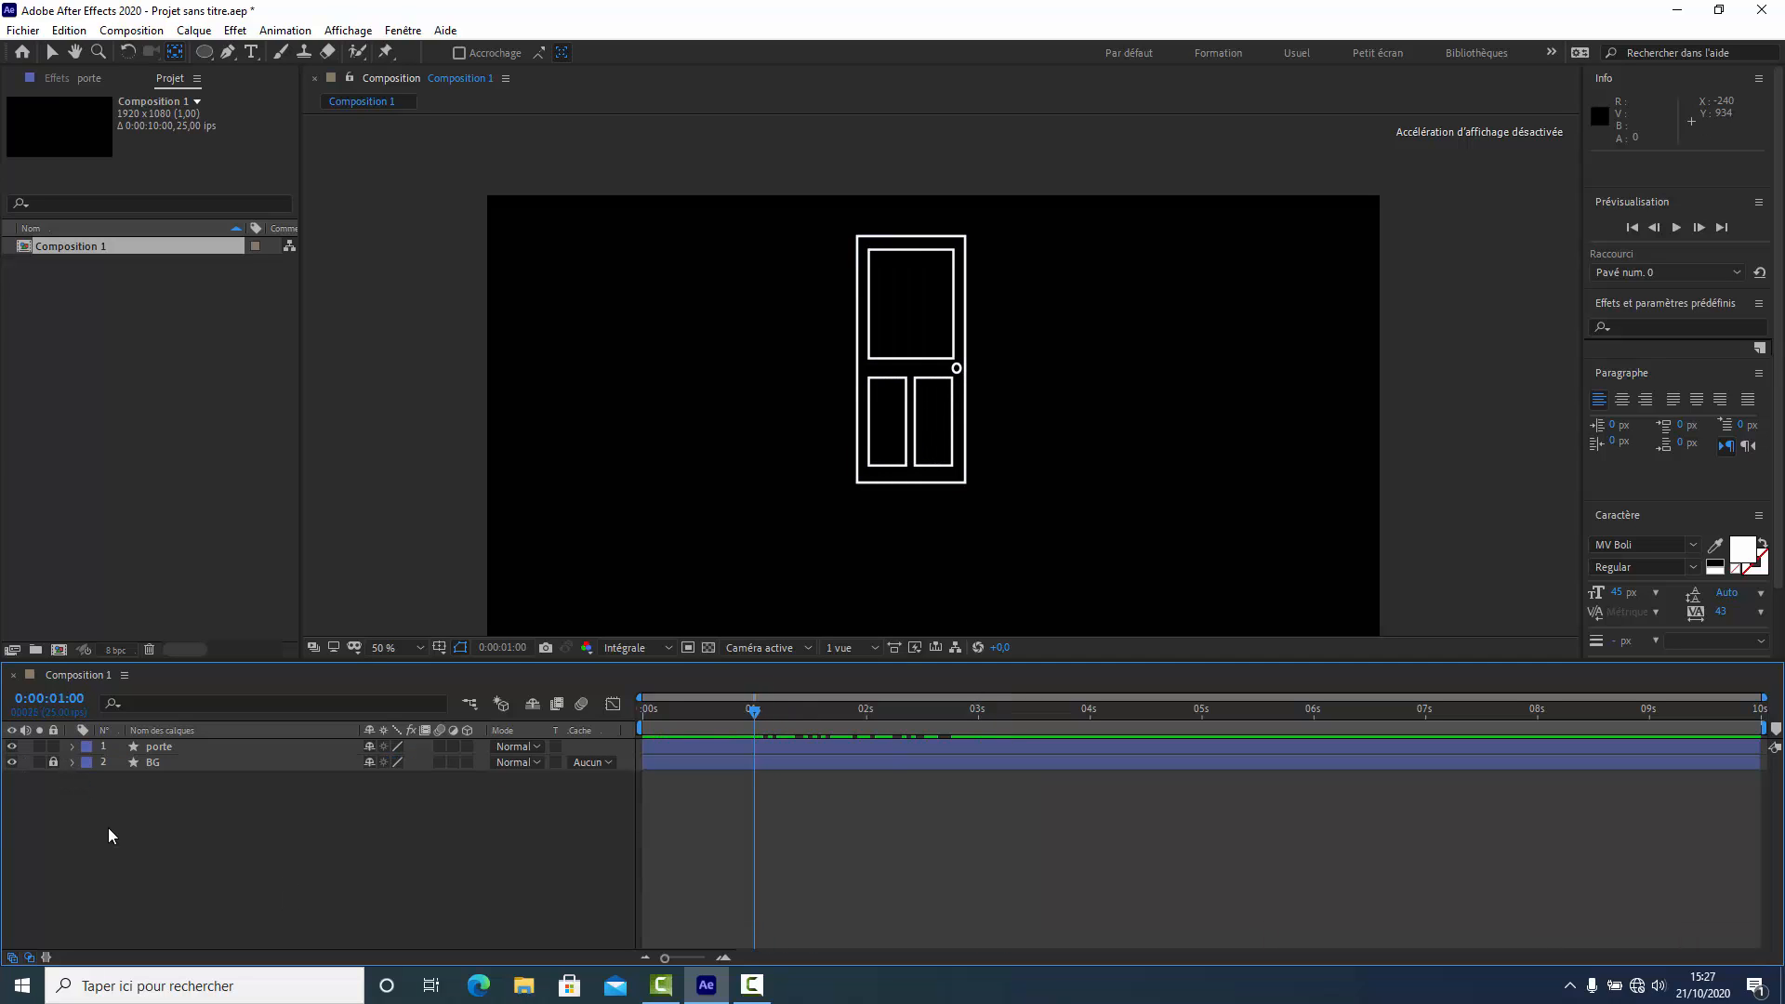
# Filter the porte layer's properties by "Tracé" and convert Rectangle 4's rectangular path to a Bézier path.
pyautogui.click(183, 748)
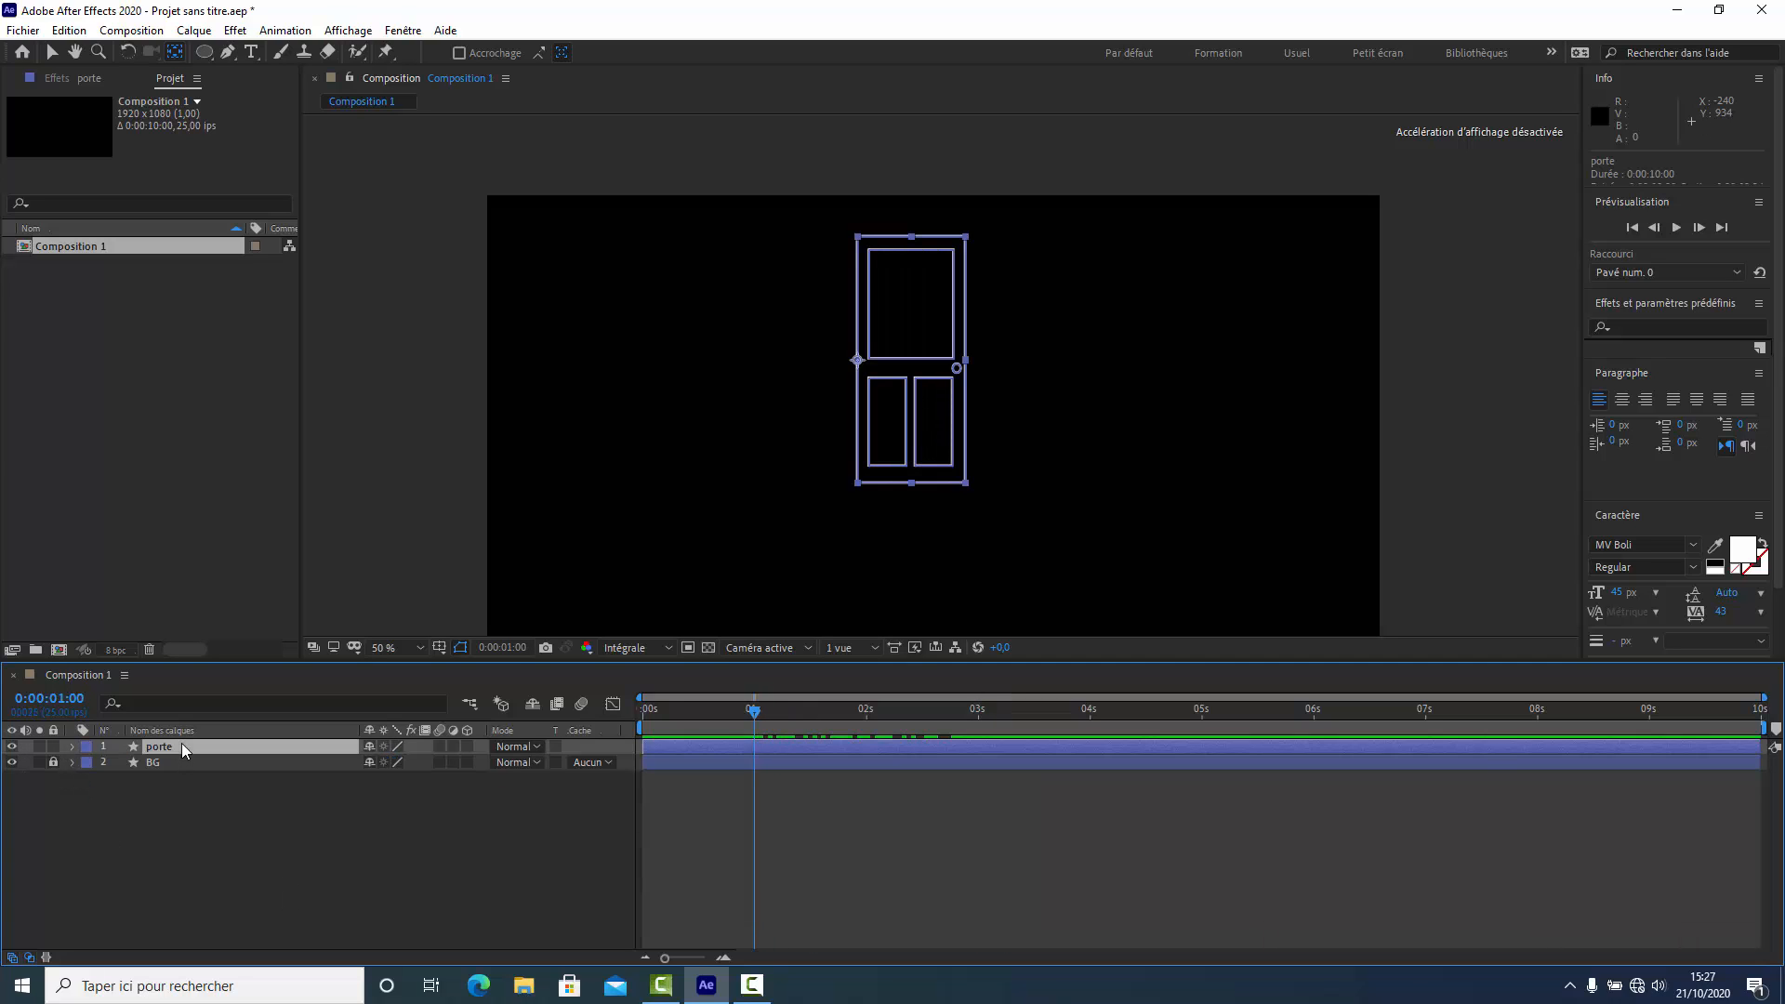
pyautogui.click(139, 701)
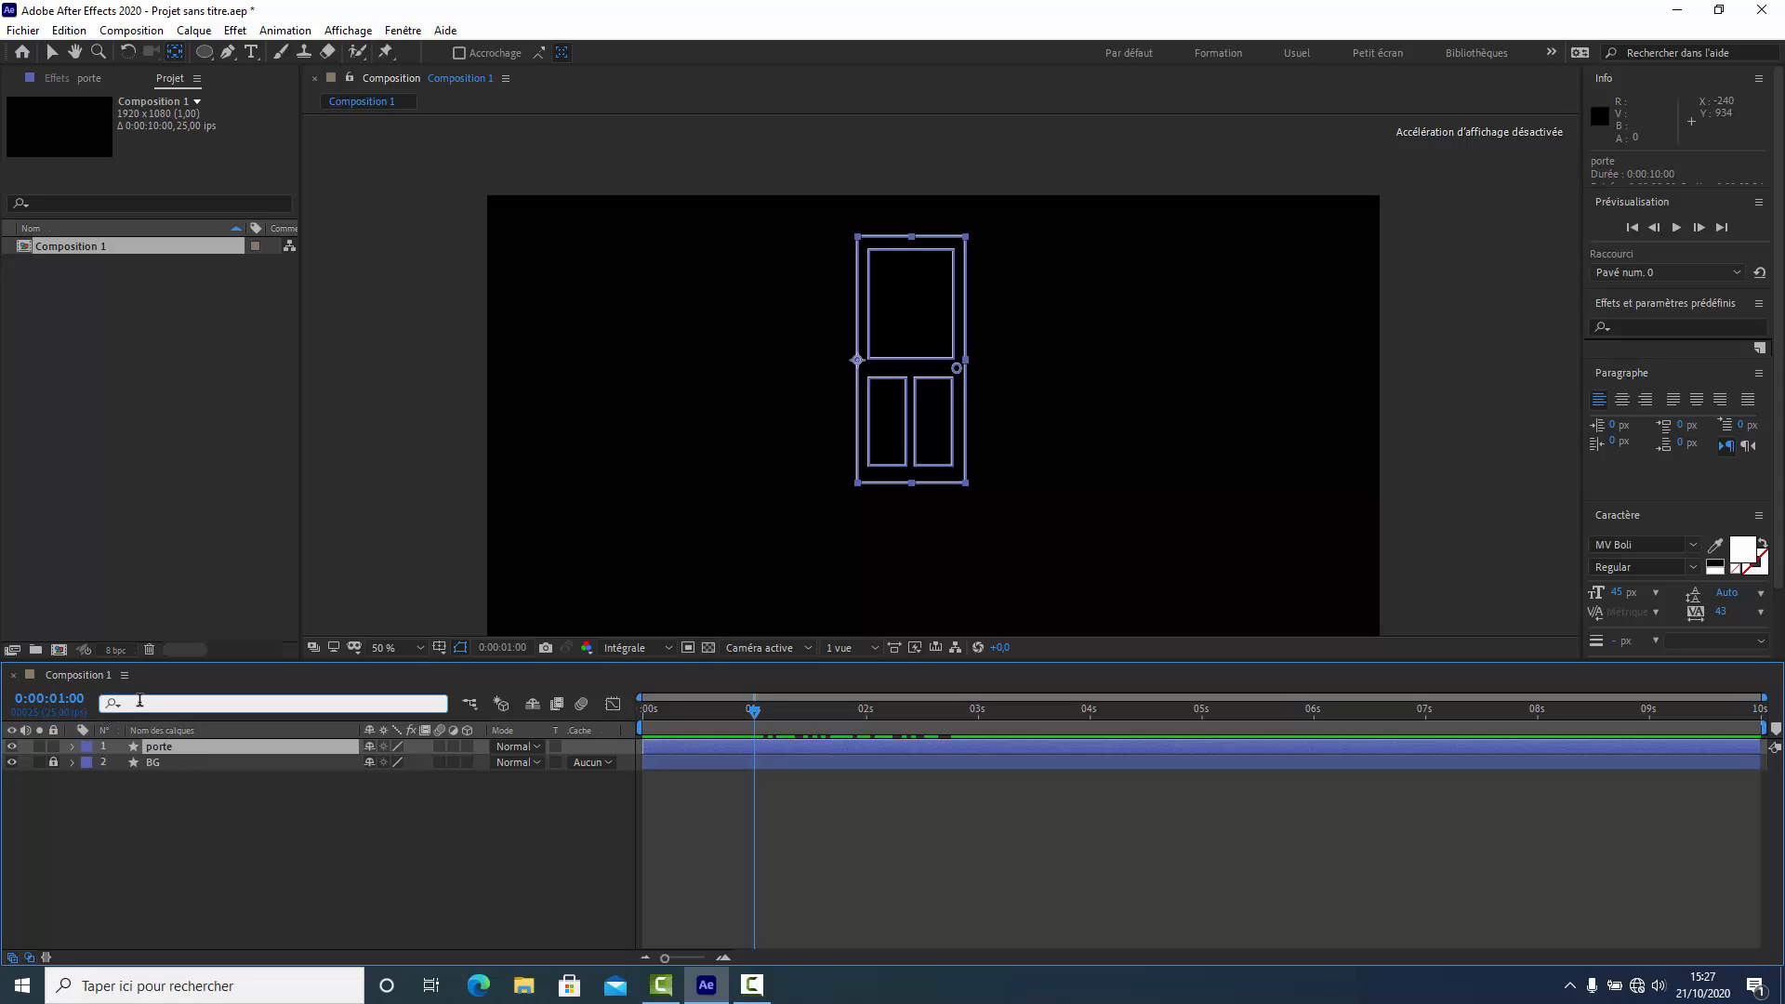
pyautogui.write('Tra')
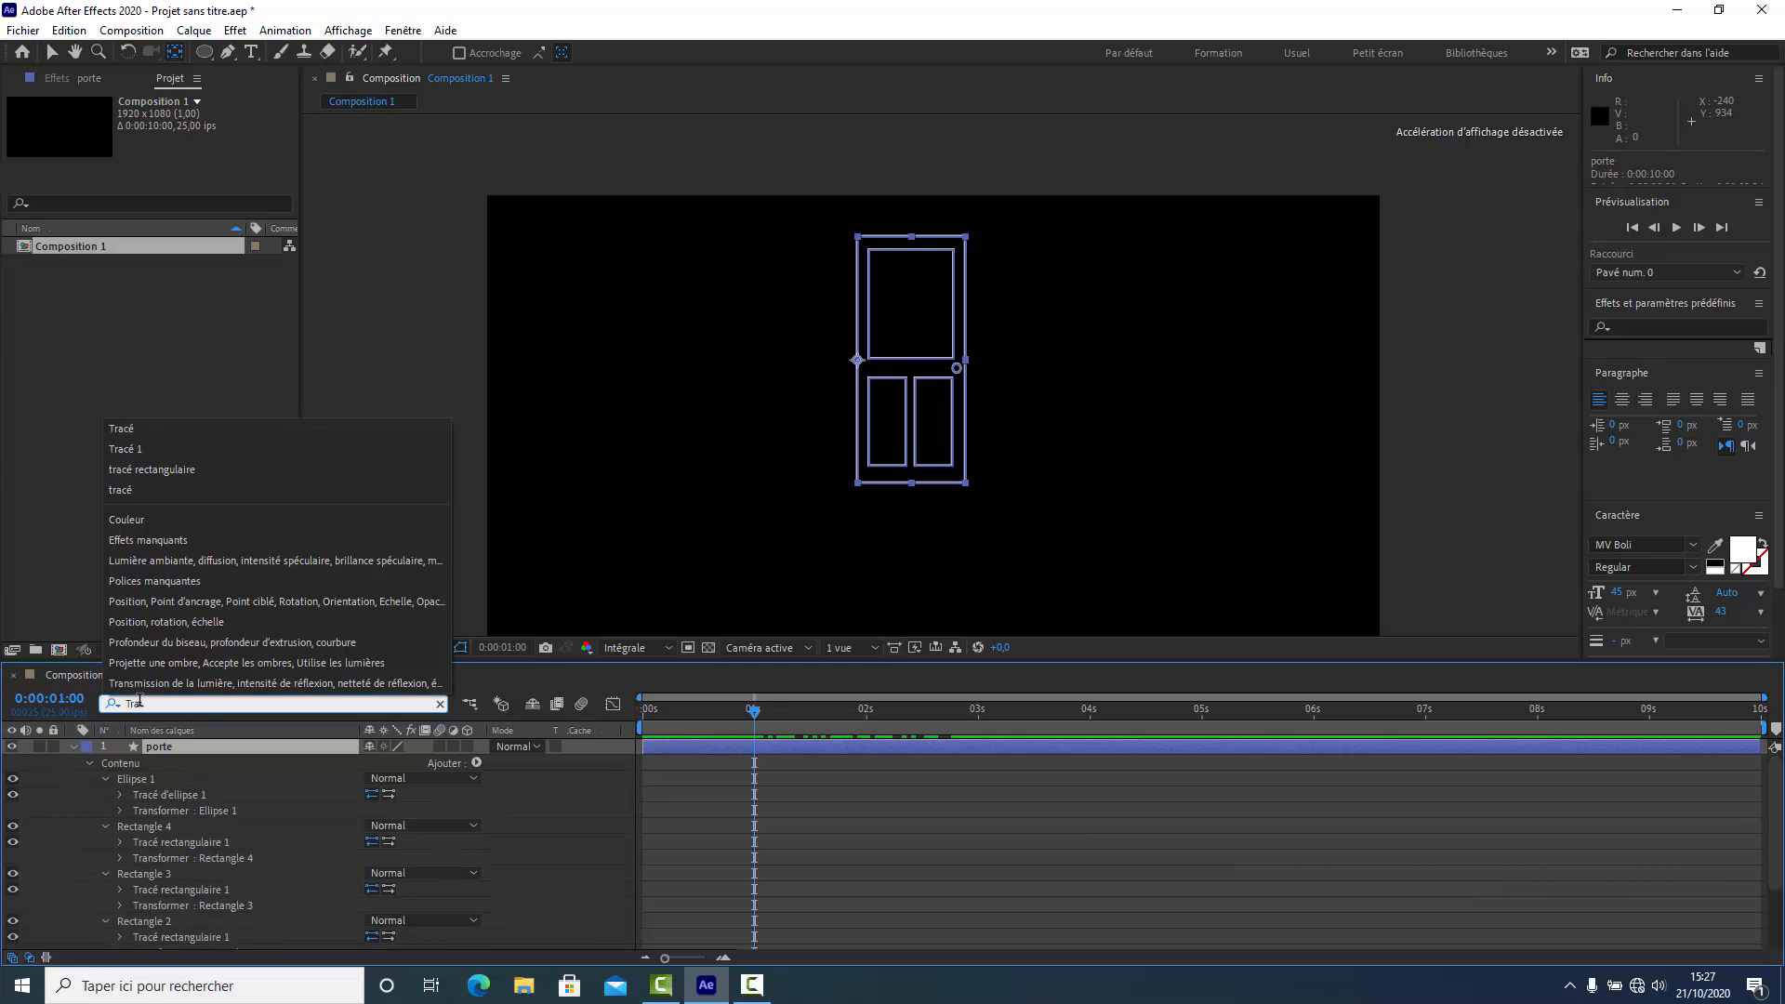
pyautogui.write('cé')
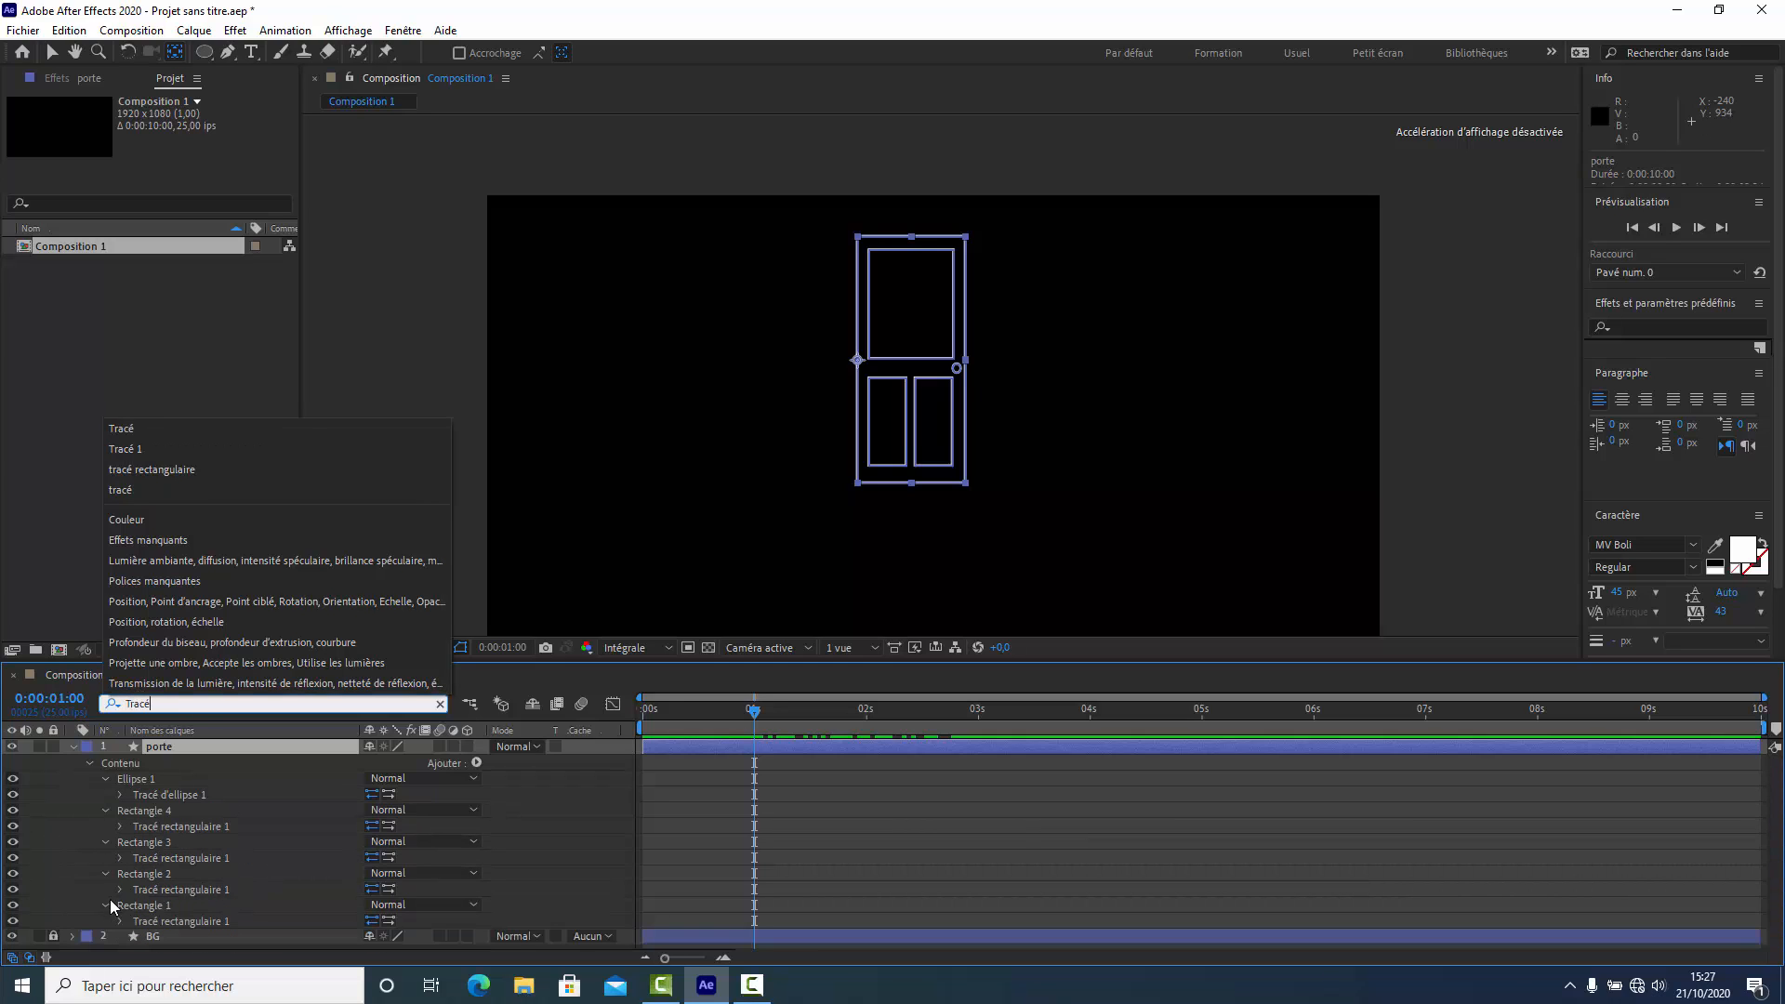
pyautogui.click(124, 933)
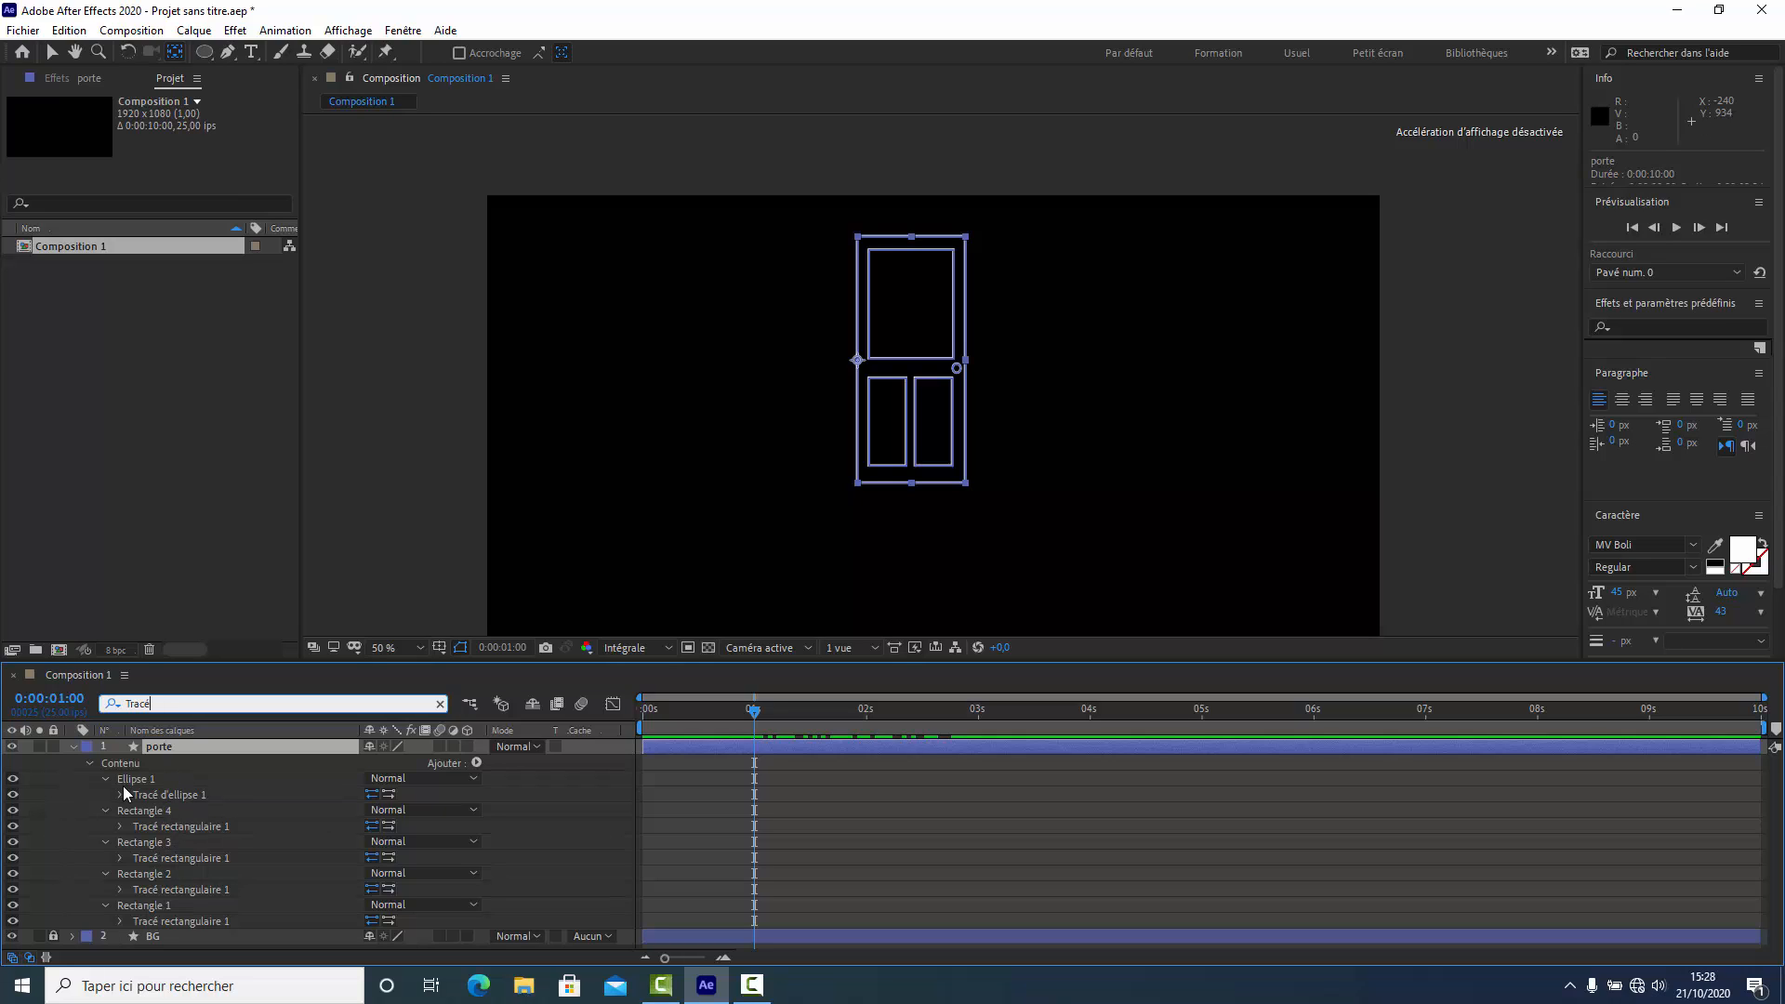
pyautogui.click(194, 831)
pyautogui.rightClick(193, 831)
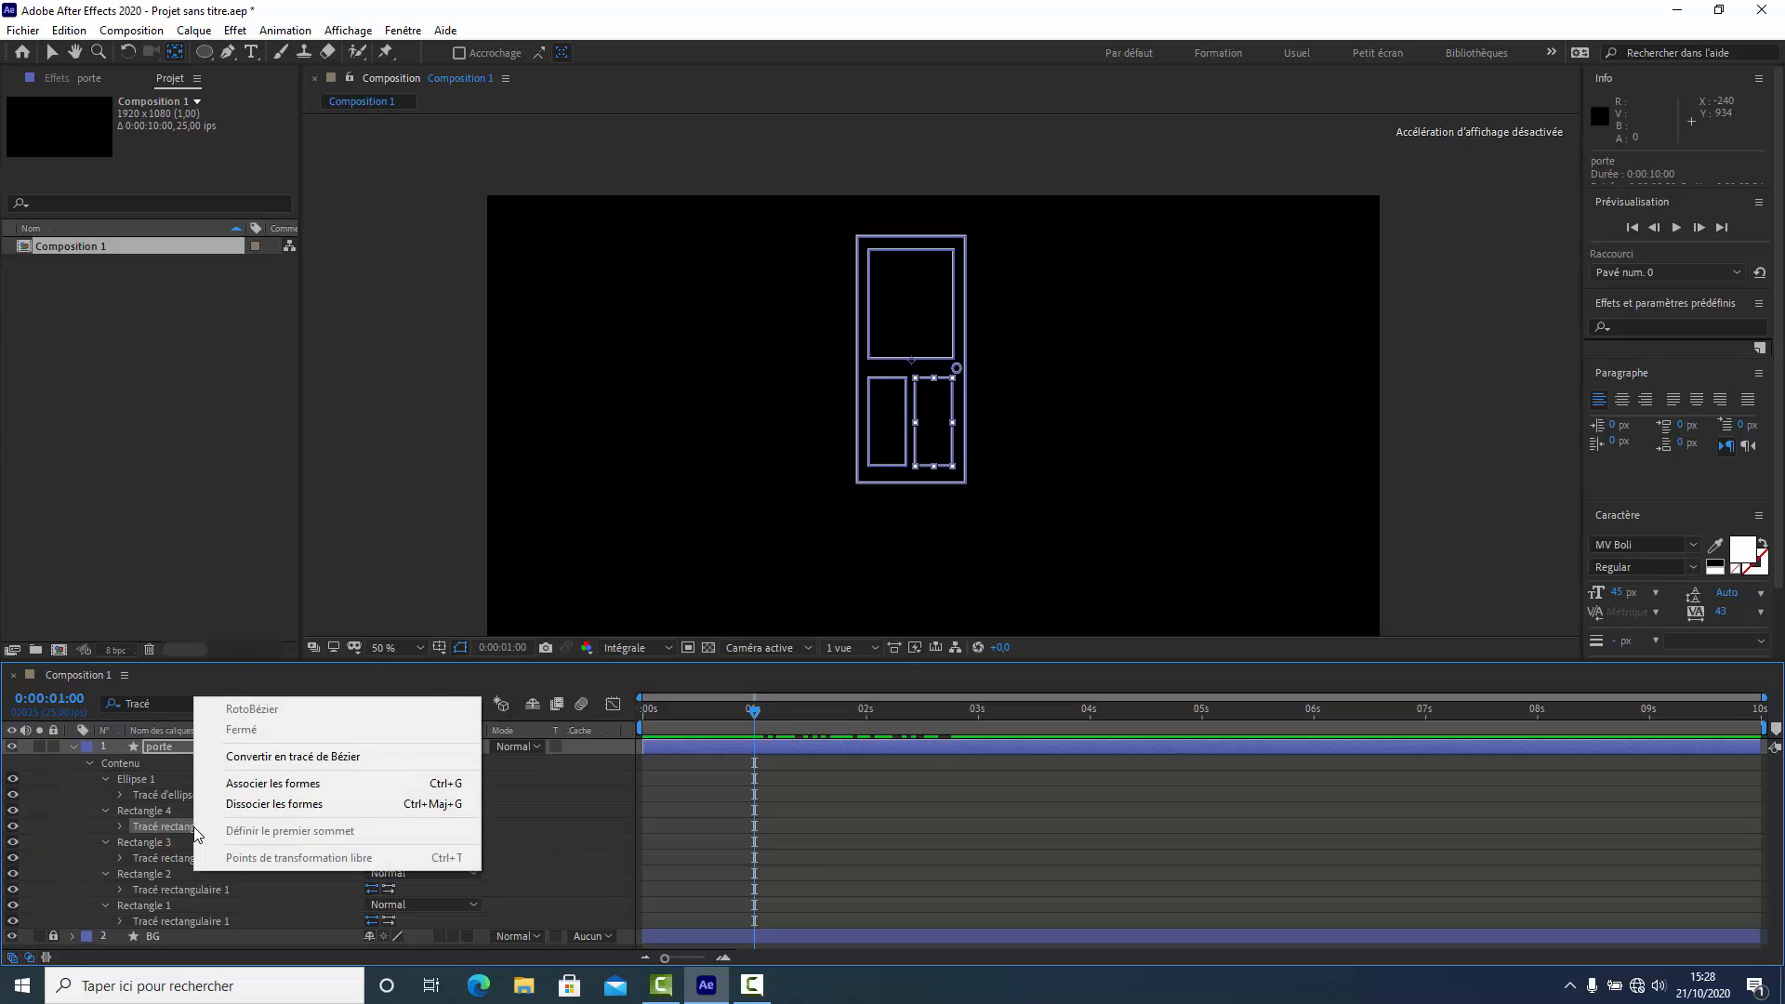
pyautogui.click(257, 756)
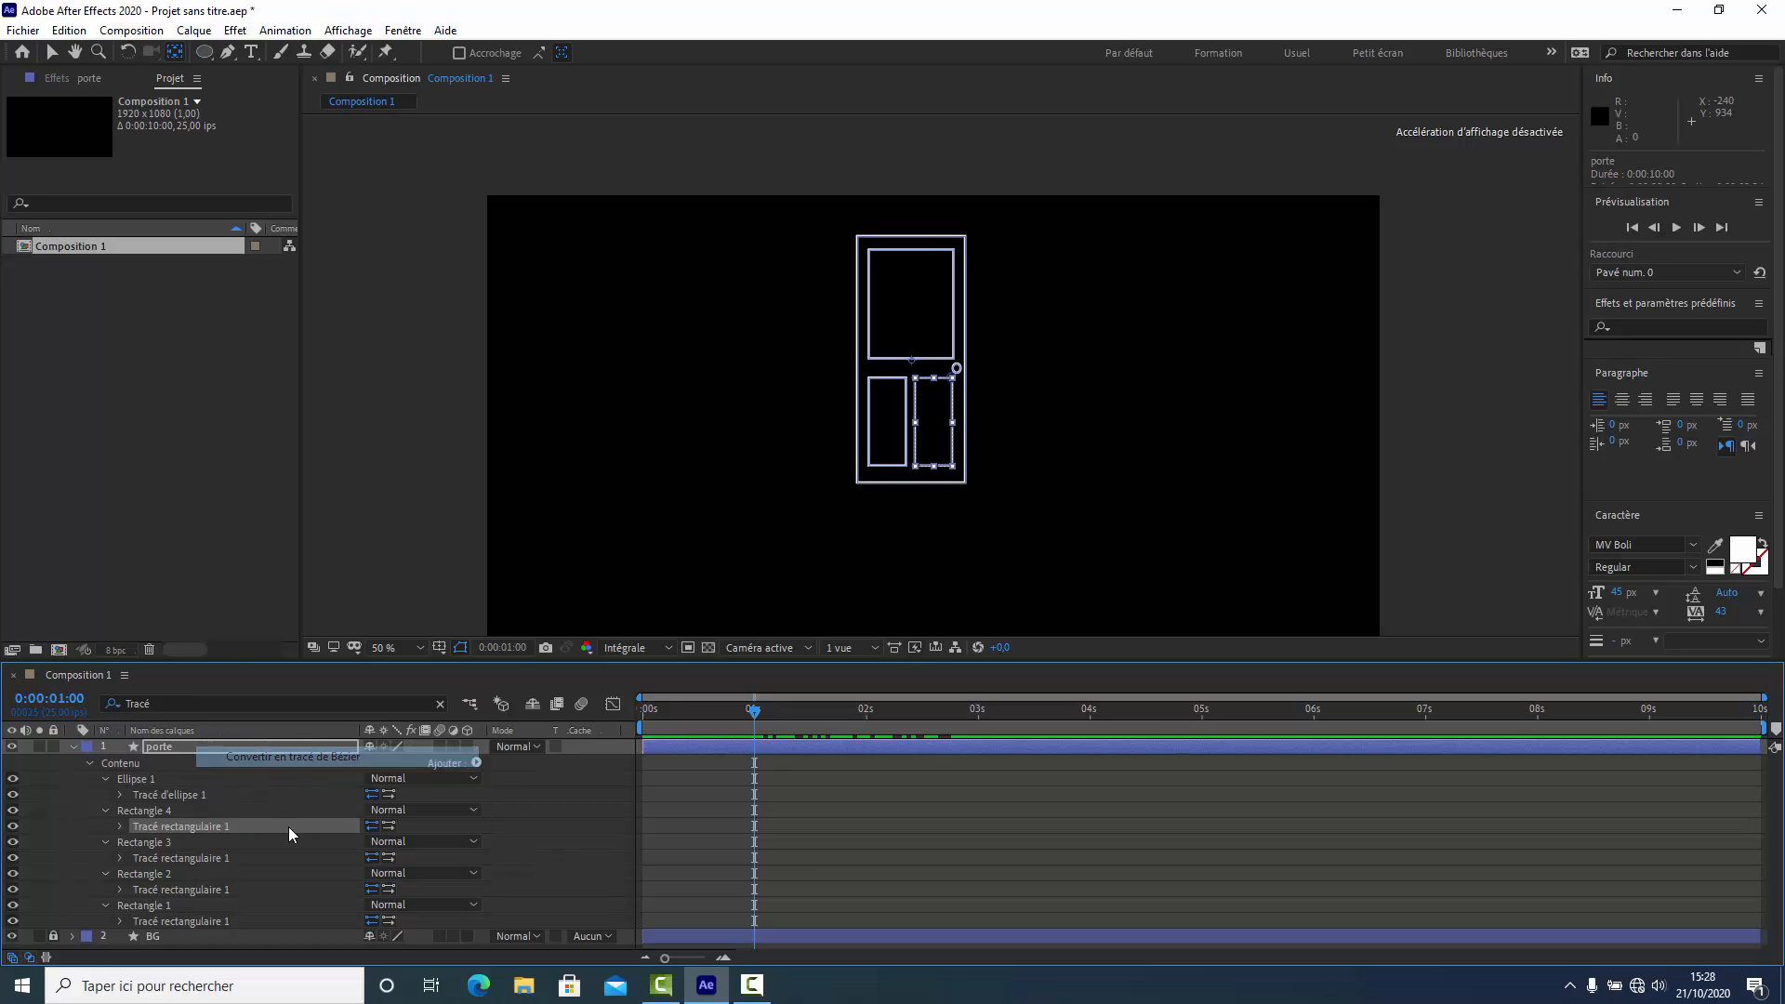
# Convert the rectangular paths of Rectangle 3, Rectangle 2 and Rectangle 1 to Bézier paths.
pyautogui.click(195, 857)
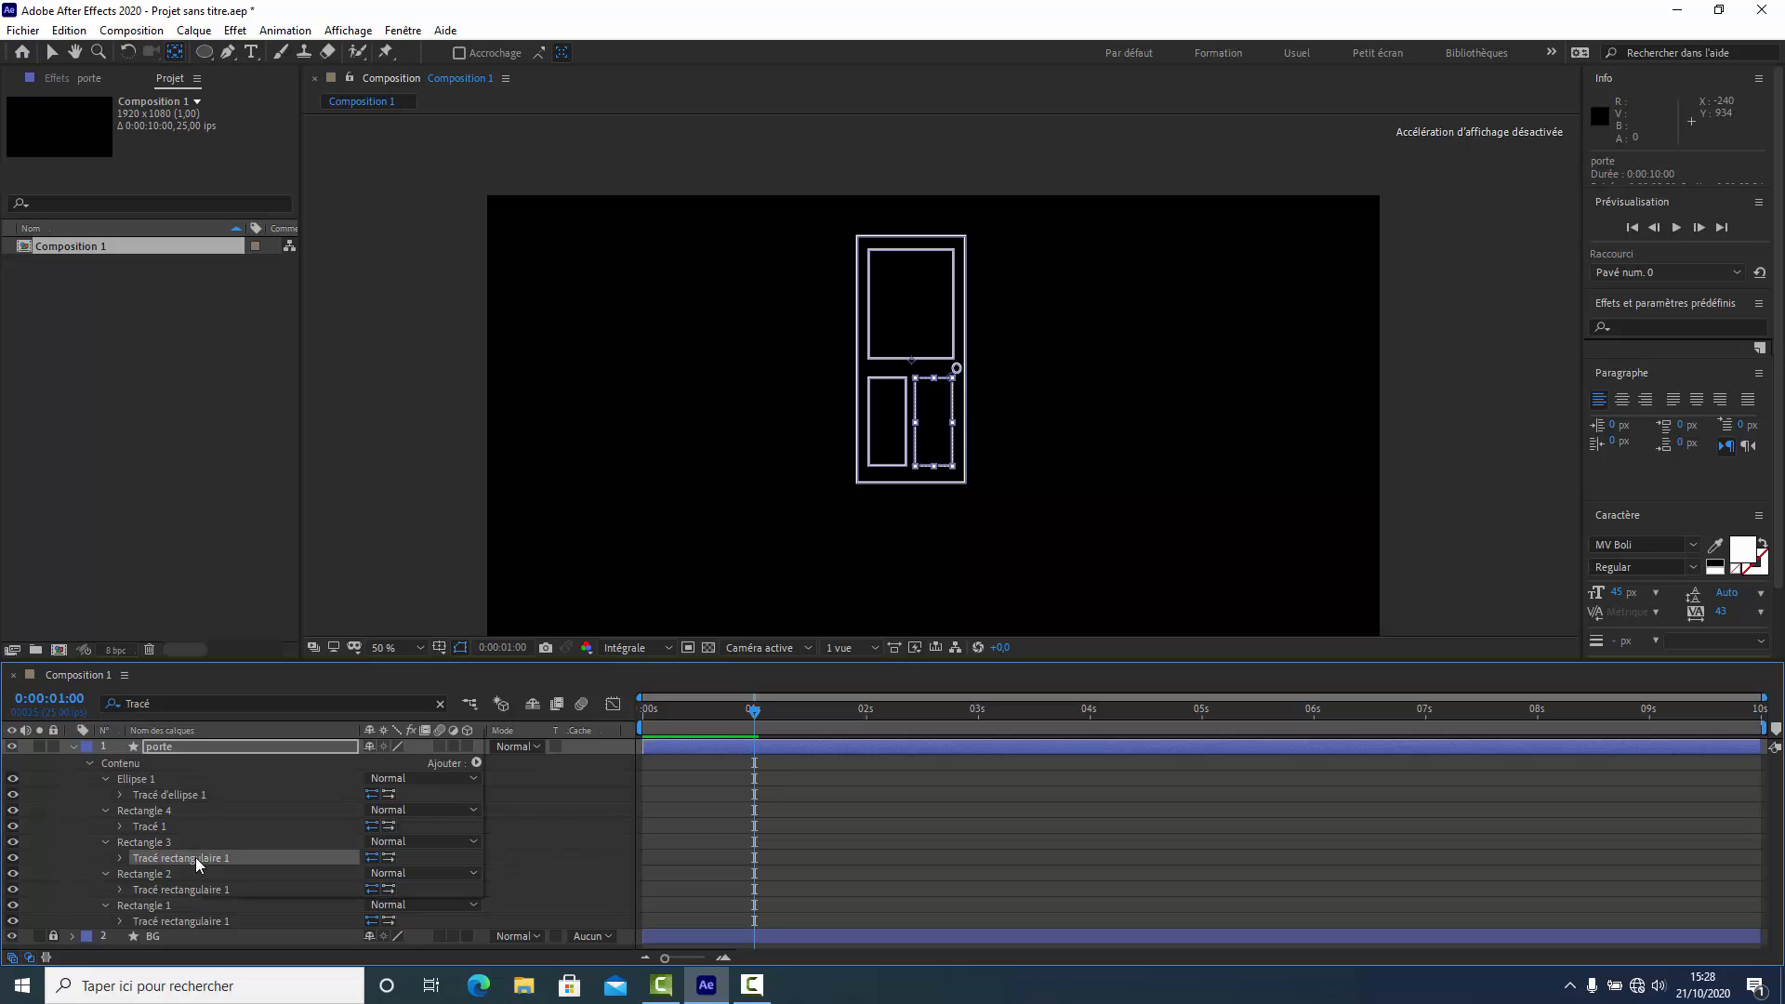
pyautogui.rightClick(195, 858)
pyautogui.click(261, 784)
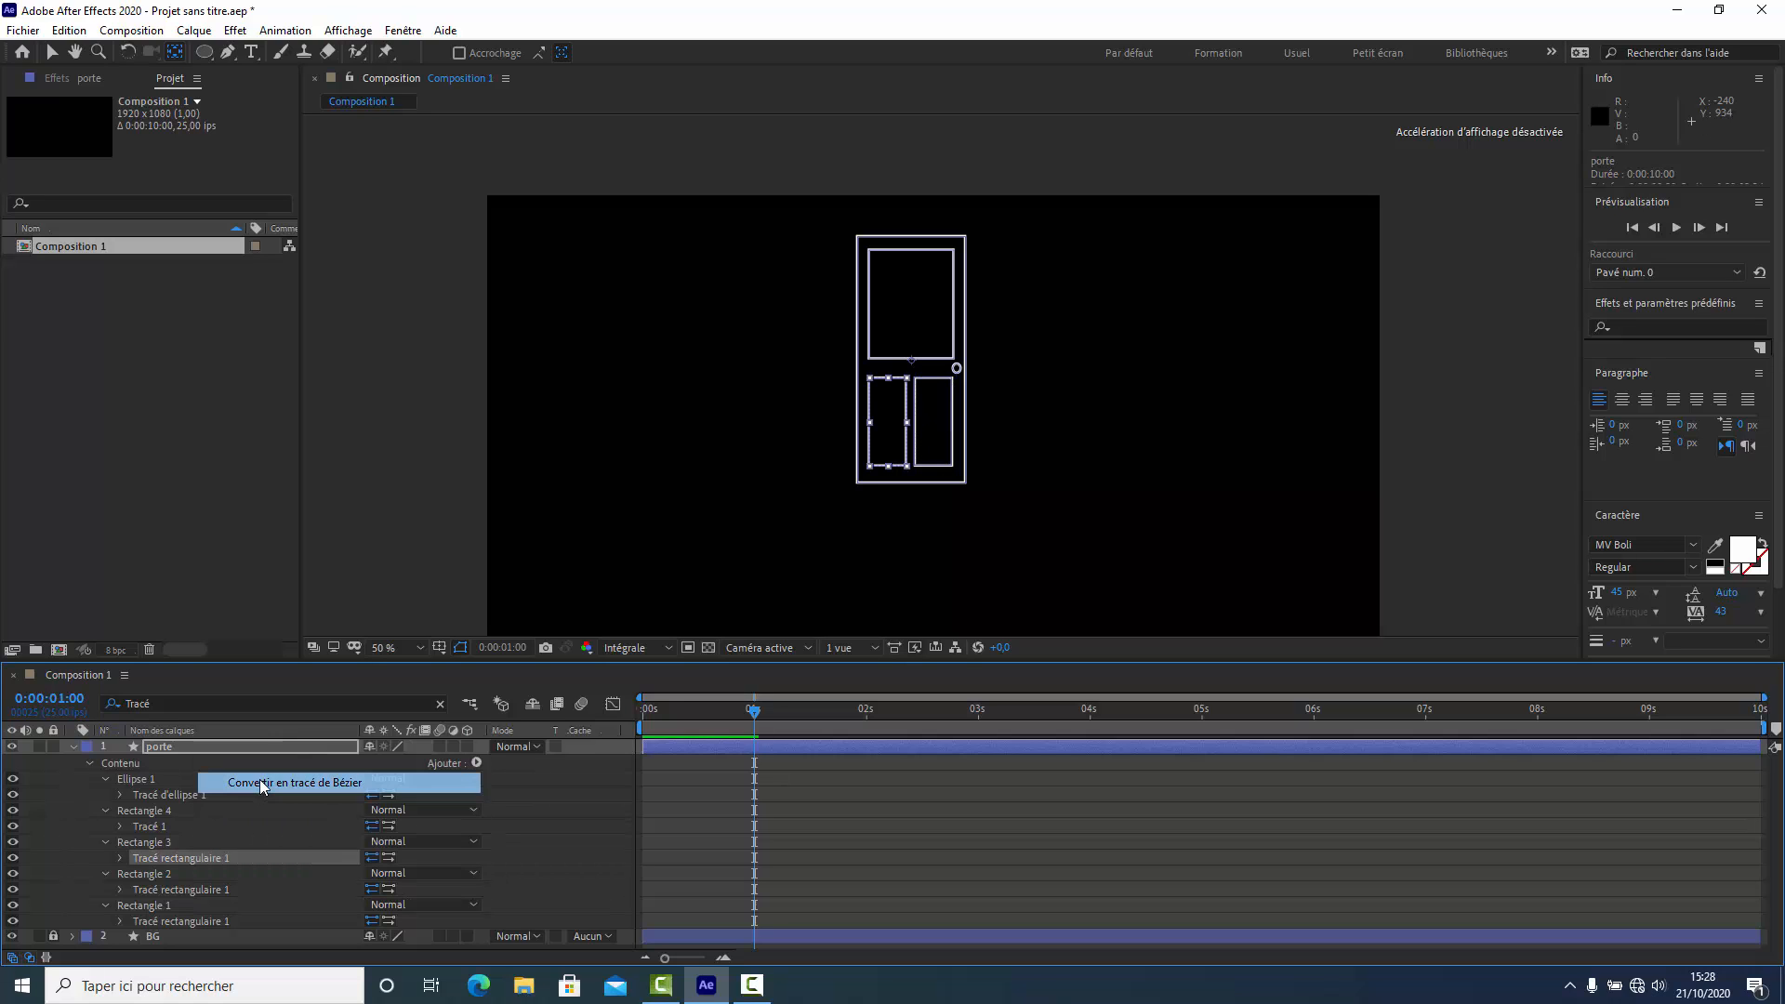
pyautogui.click(201, 887)
pyautogui.rightClick(201, 888)
pyautogui.rightClick(184, 895)
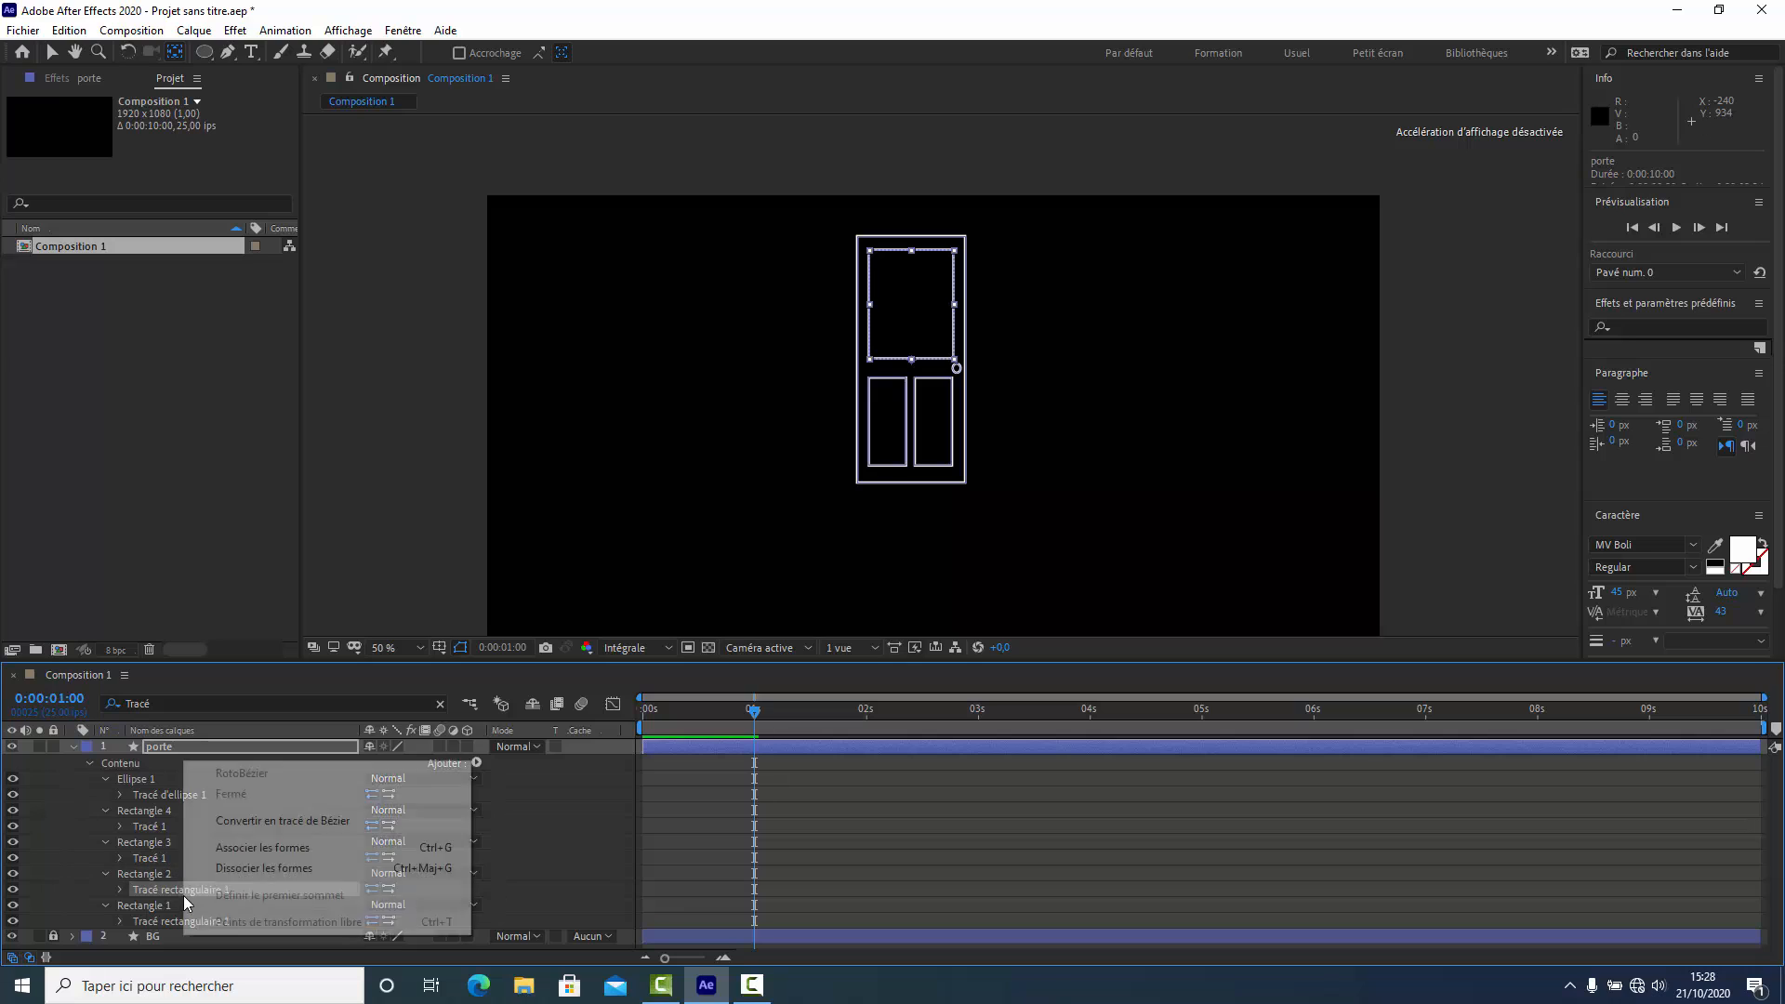
pyautogui.click(260, 820)
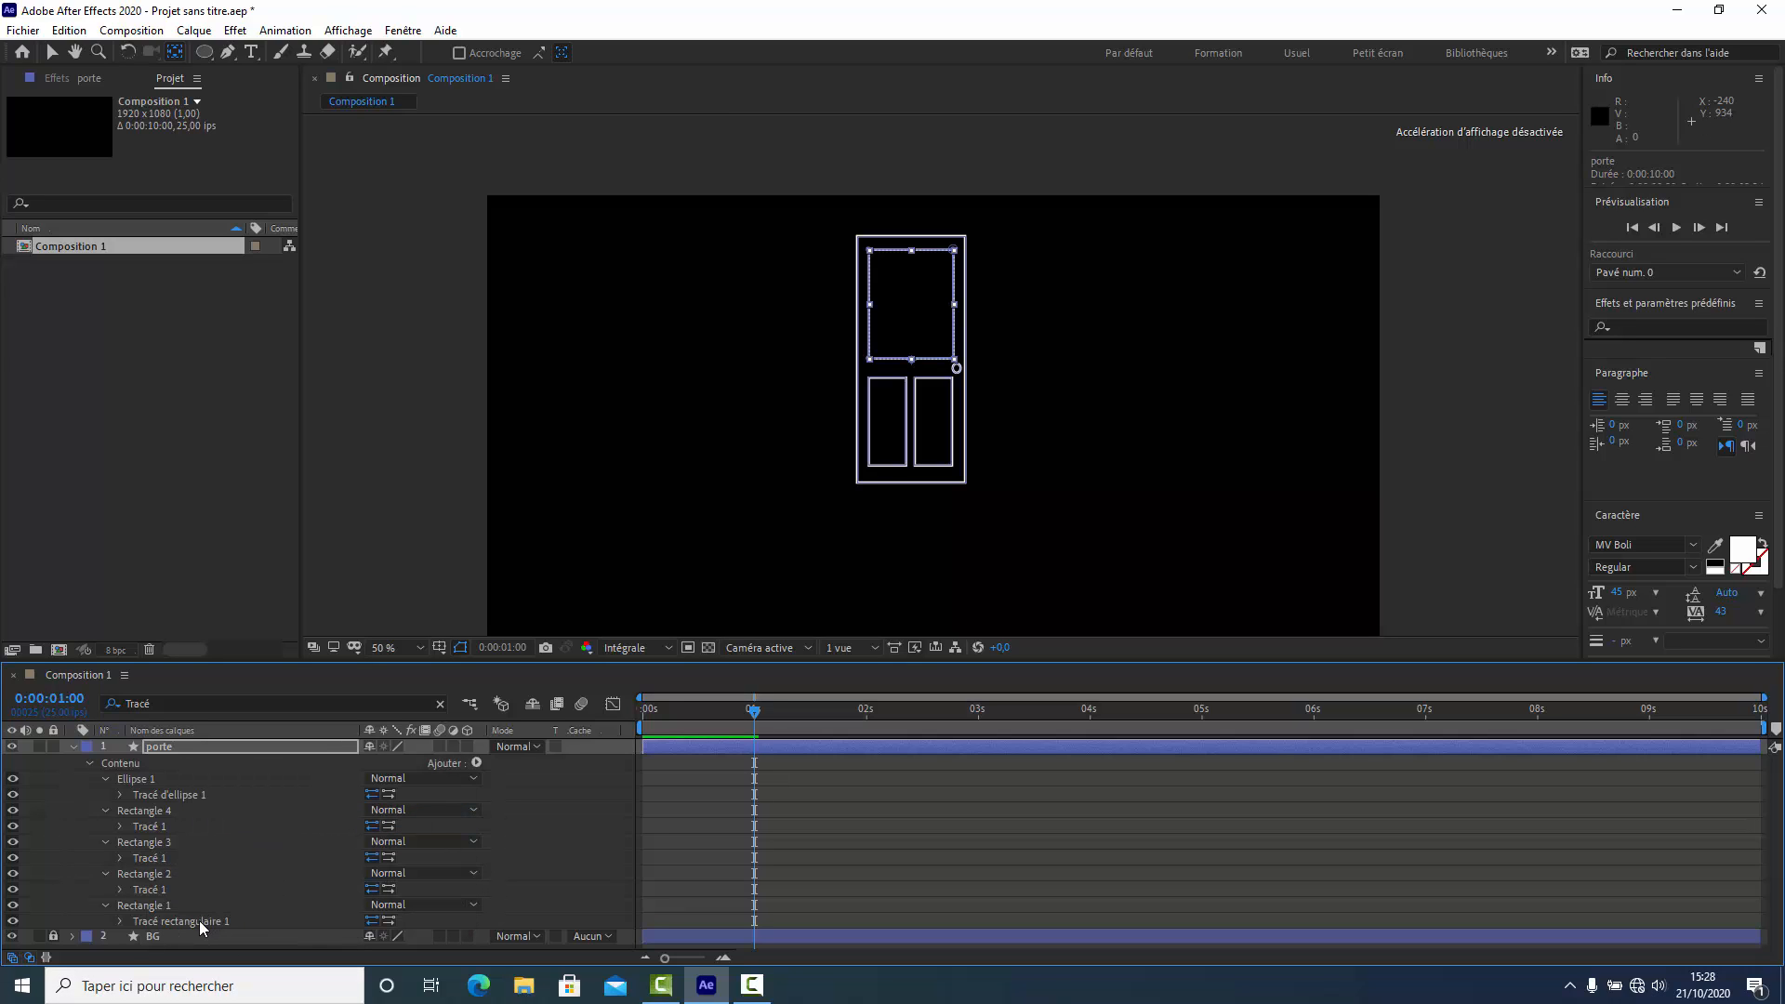
pyautogui.rightClick(201, 926)
pyautogui.click(232, 880)
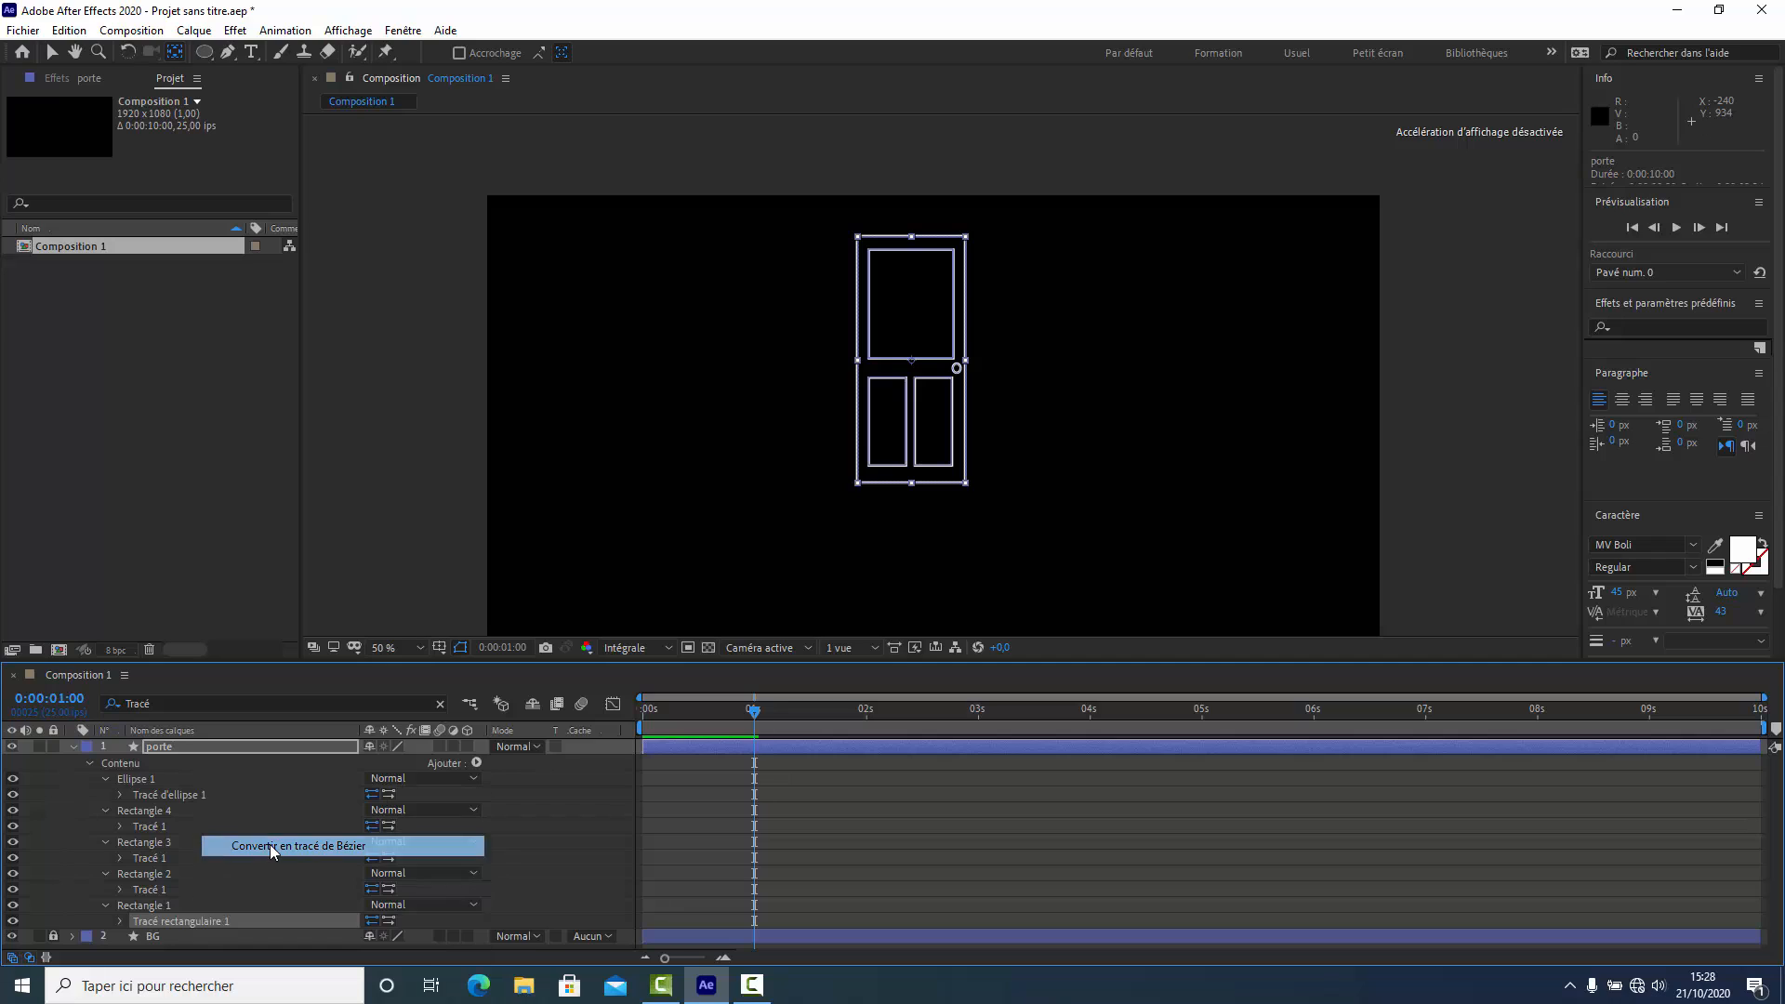
# Set path keyframes at 0:00:01:00 for Rectangle 1 to Rectangle 4 together.
pyautogui.click(140, 826)
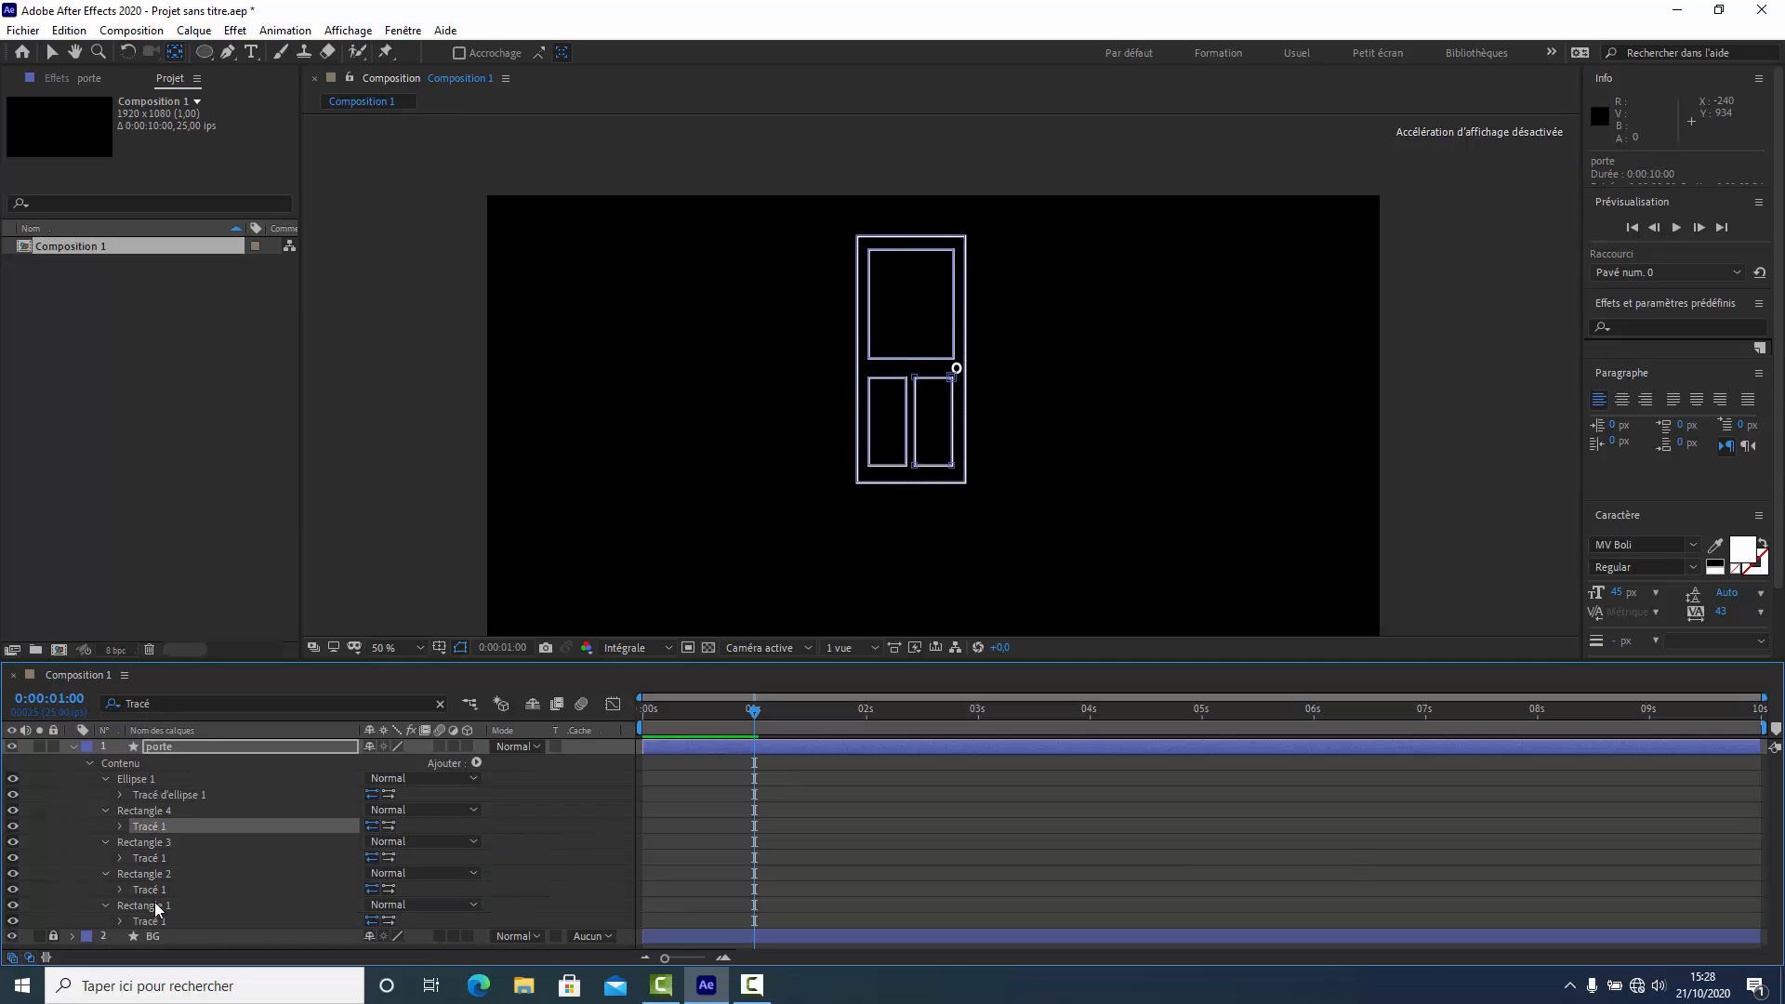
pyautogui.keyDown('shift'); pyautogui.click(158, 862); pyautogui.keyUp('shift')
pyautogui.keyDown('shift'); pyautogui.click(150, 893); pyautogui.keyUp('shift')
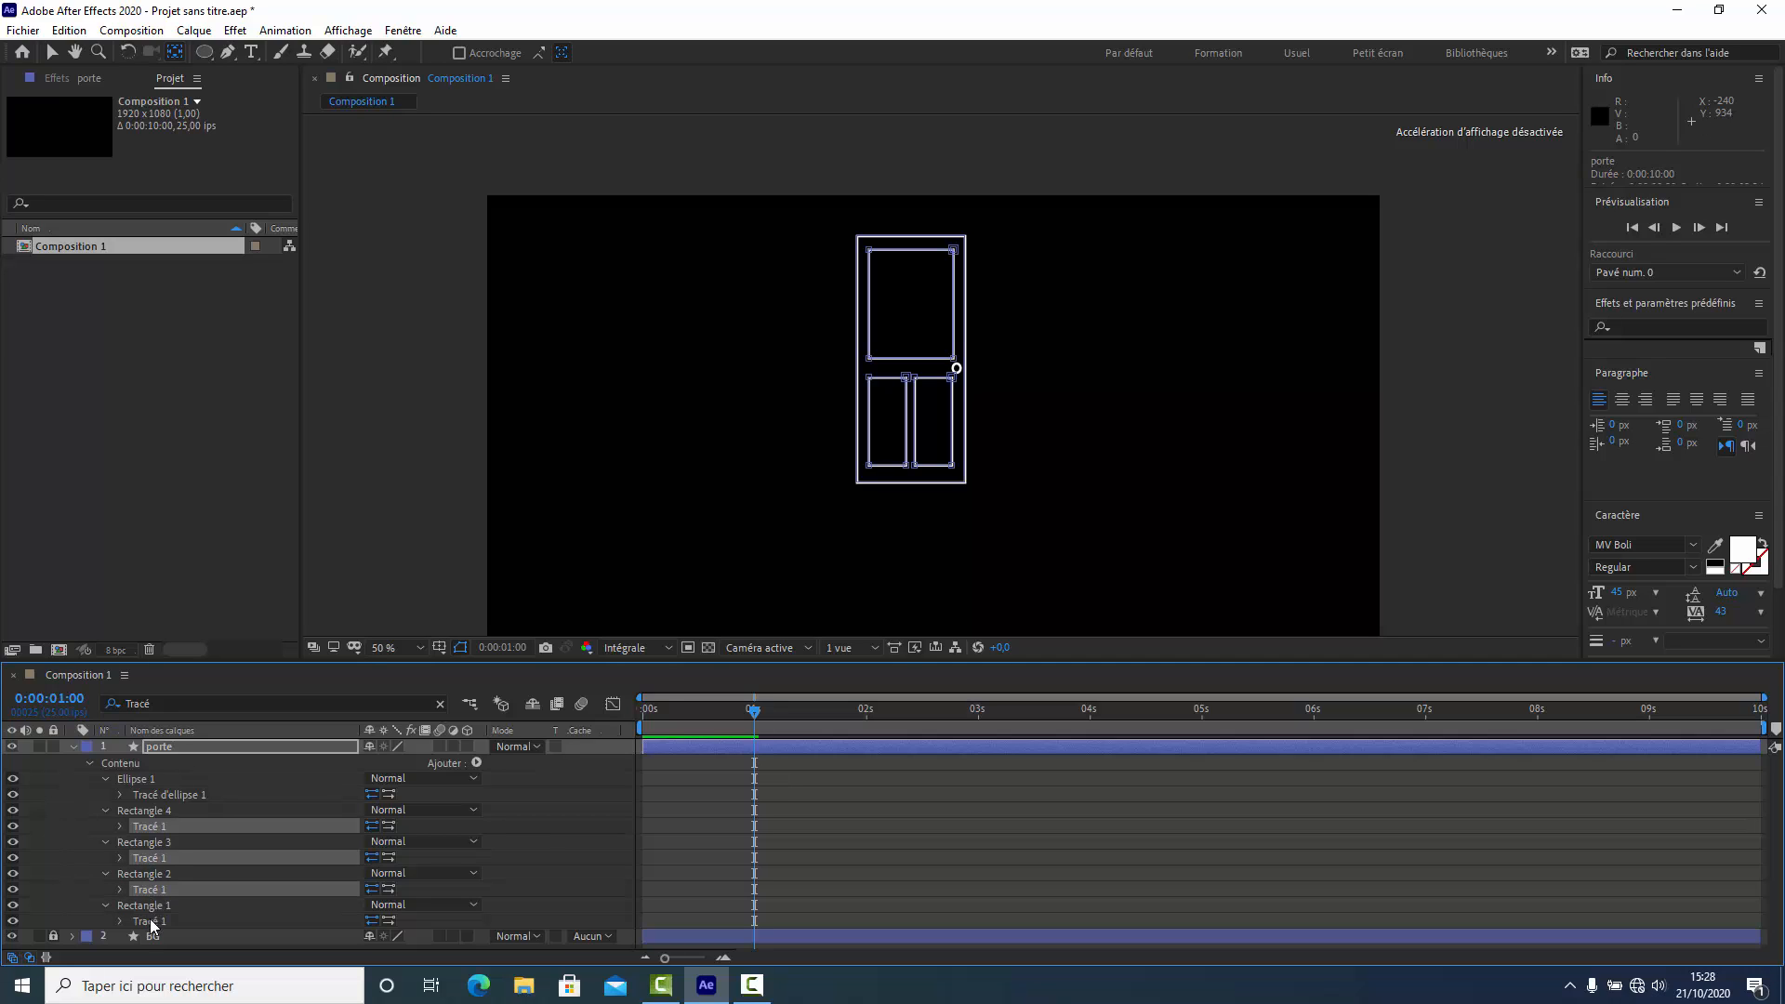
pyautogui.keyDown('shift'); pyautogui.click(152, 921); pyautogui.keyUp('shift')
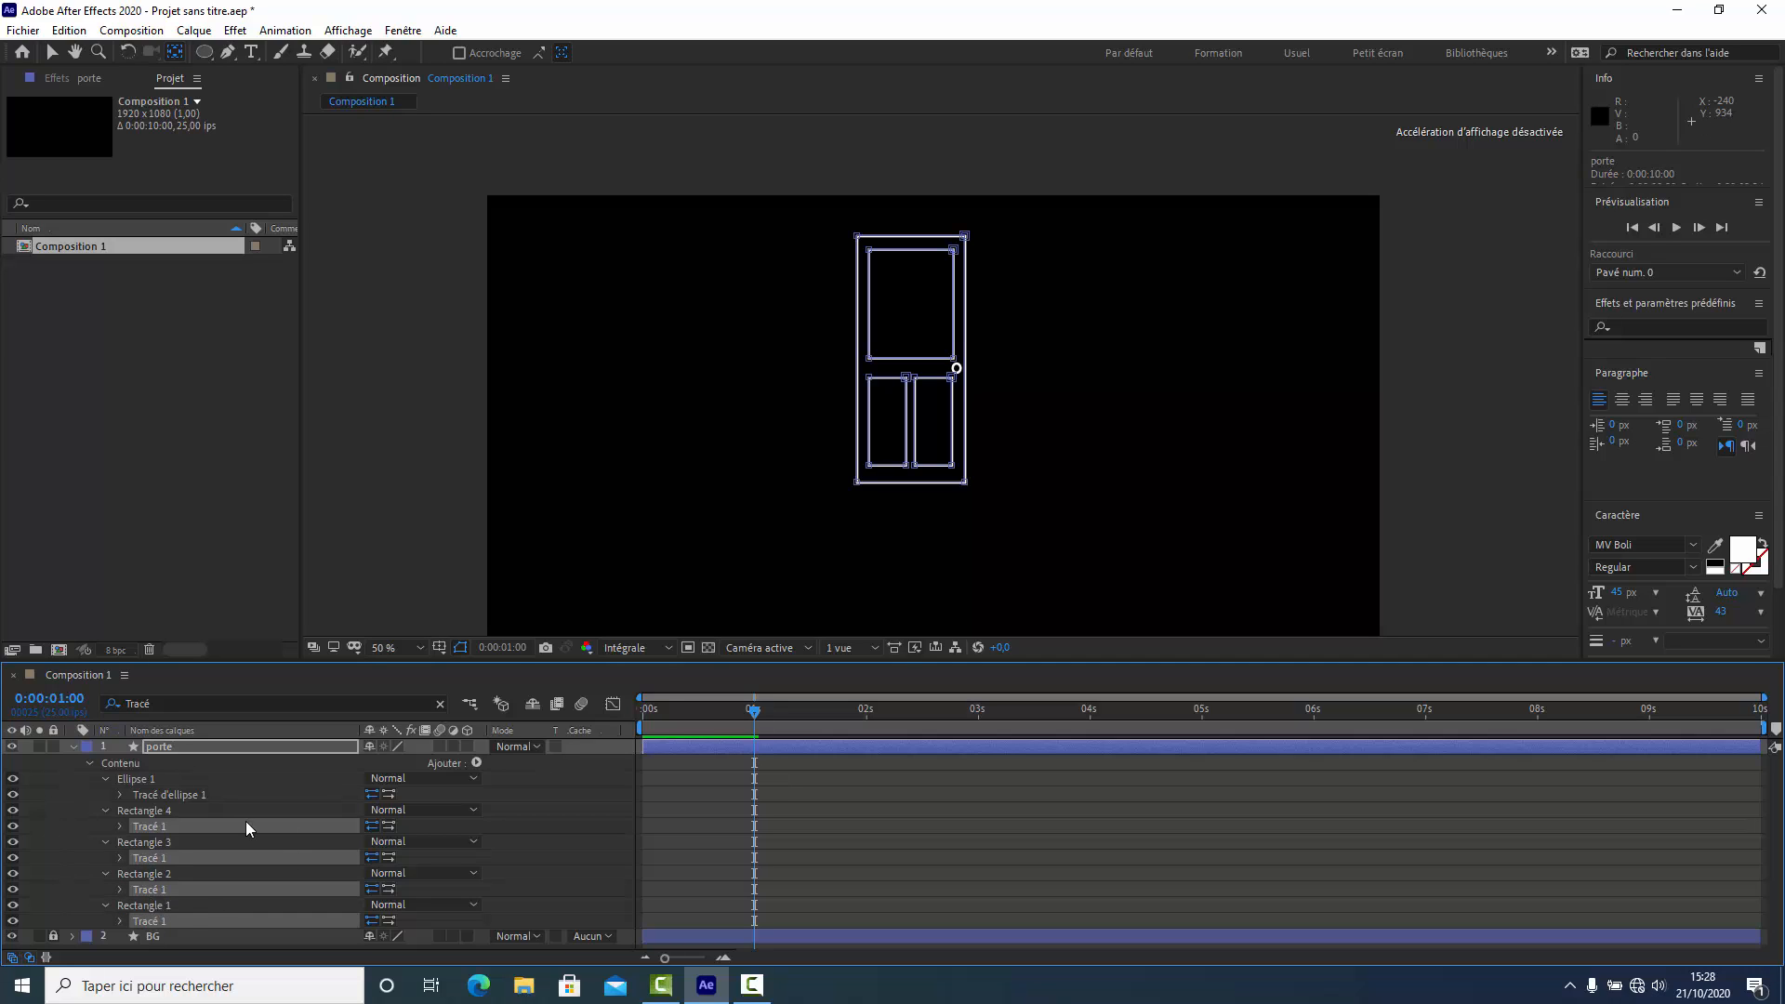
pyautogui.click(120, 827)
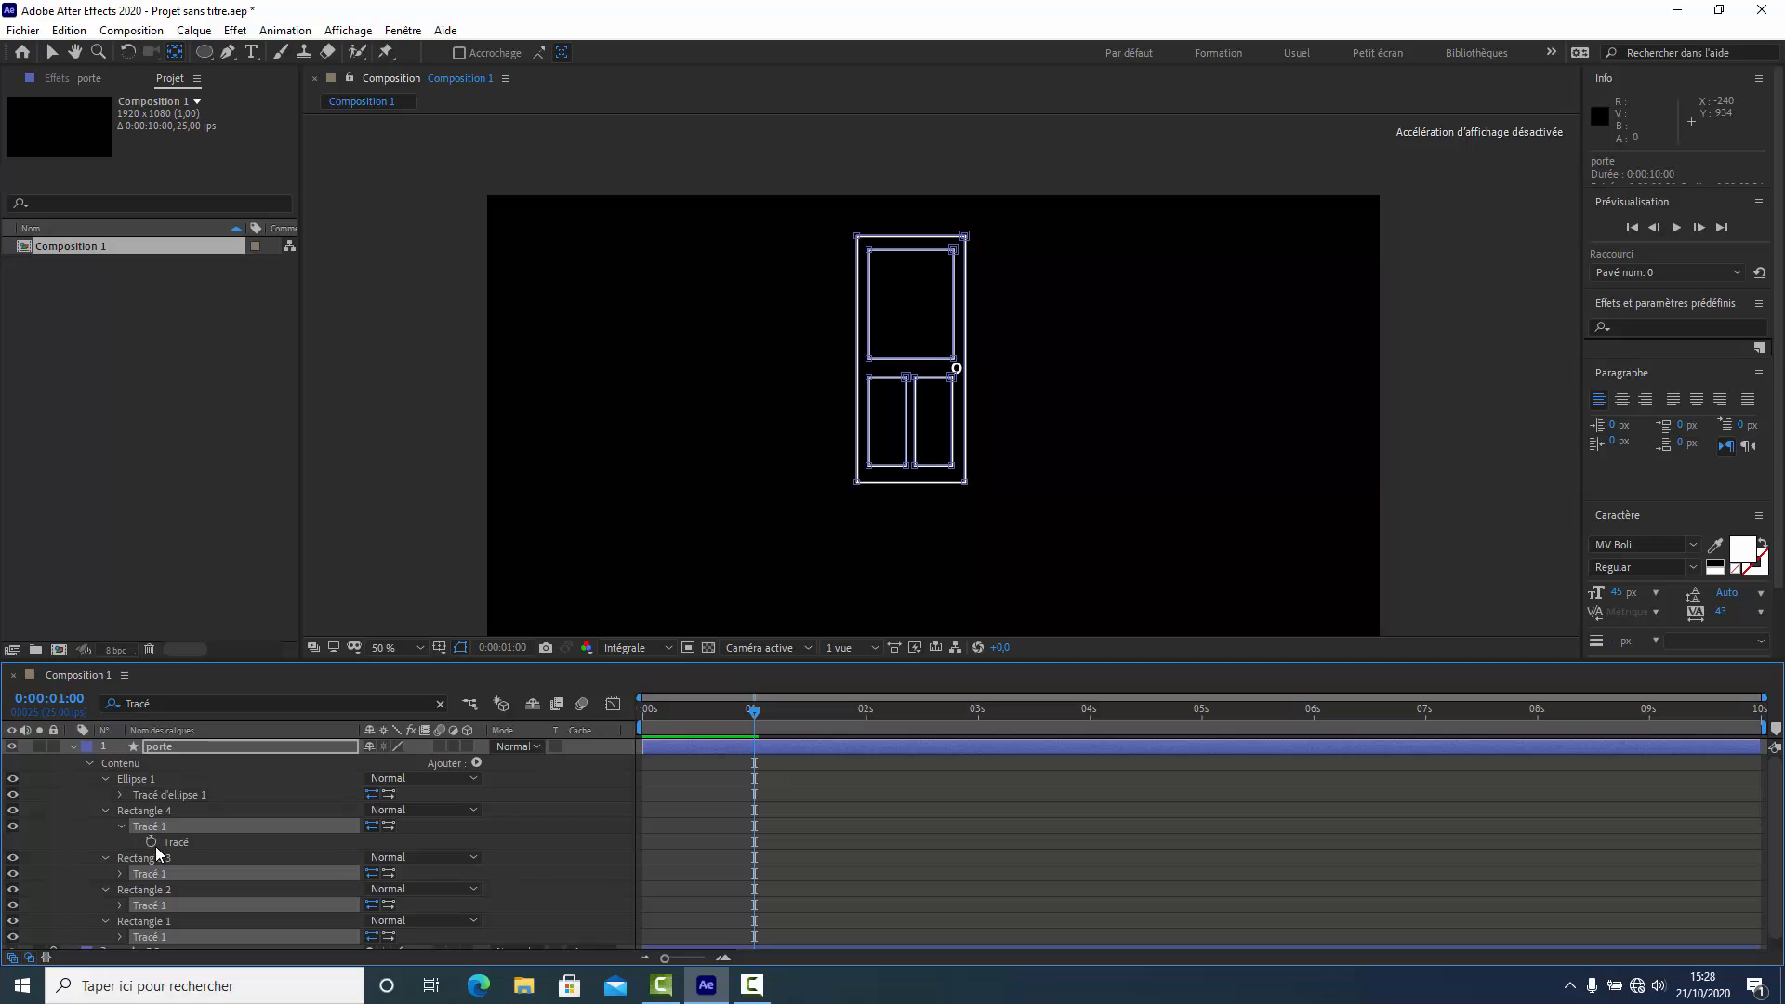
pyautogui.click(153, 843)
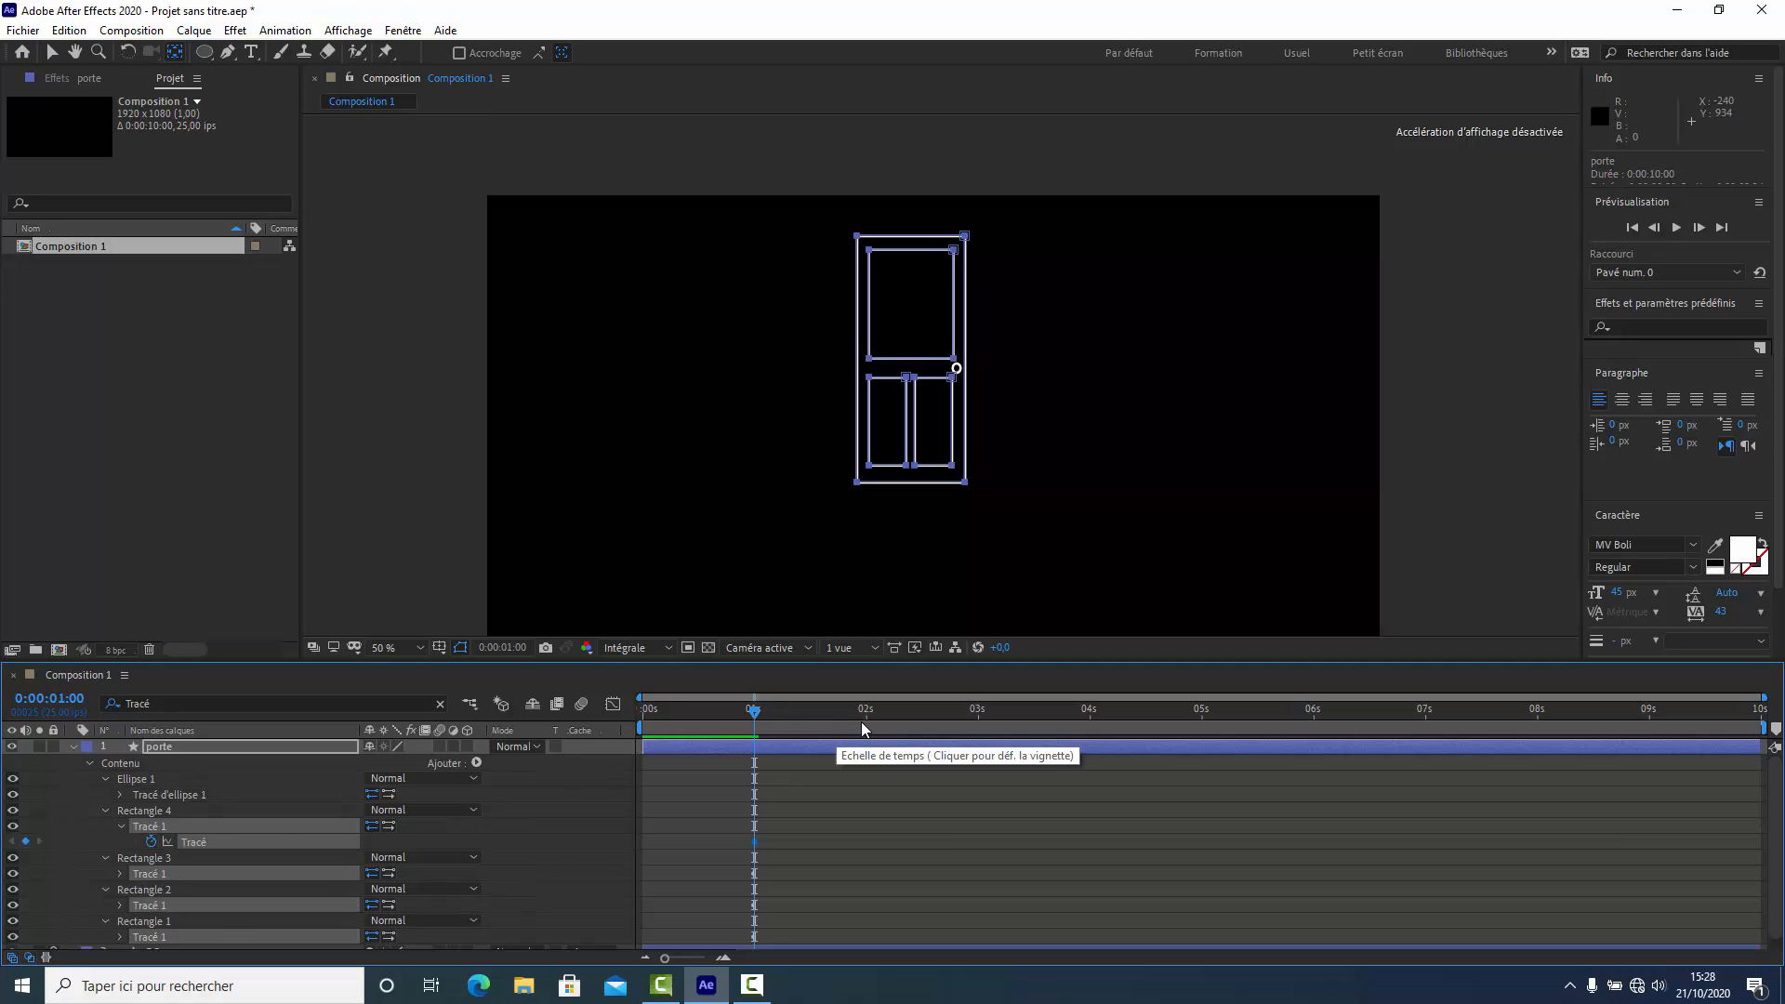
# Collapse the porte layer's contents and show only its keyframed properties.
pyautogui.click(90, 763)
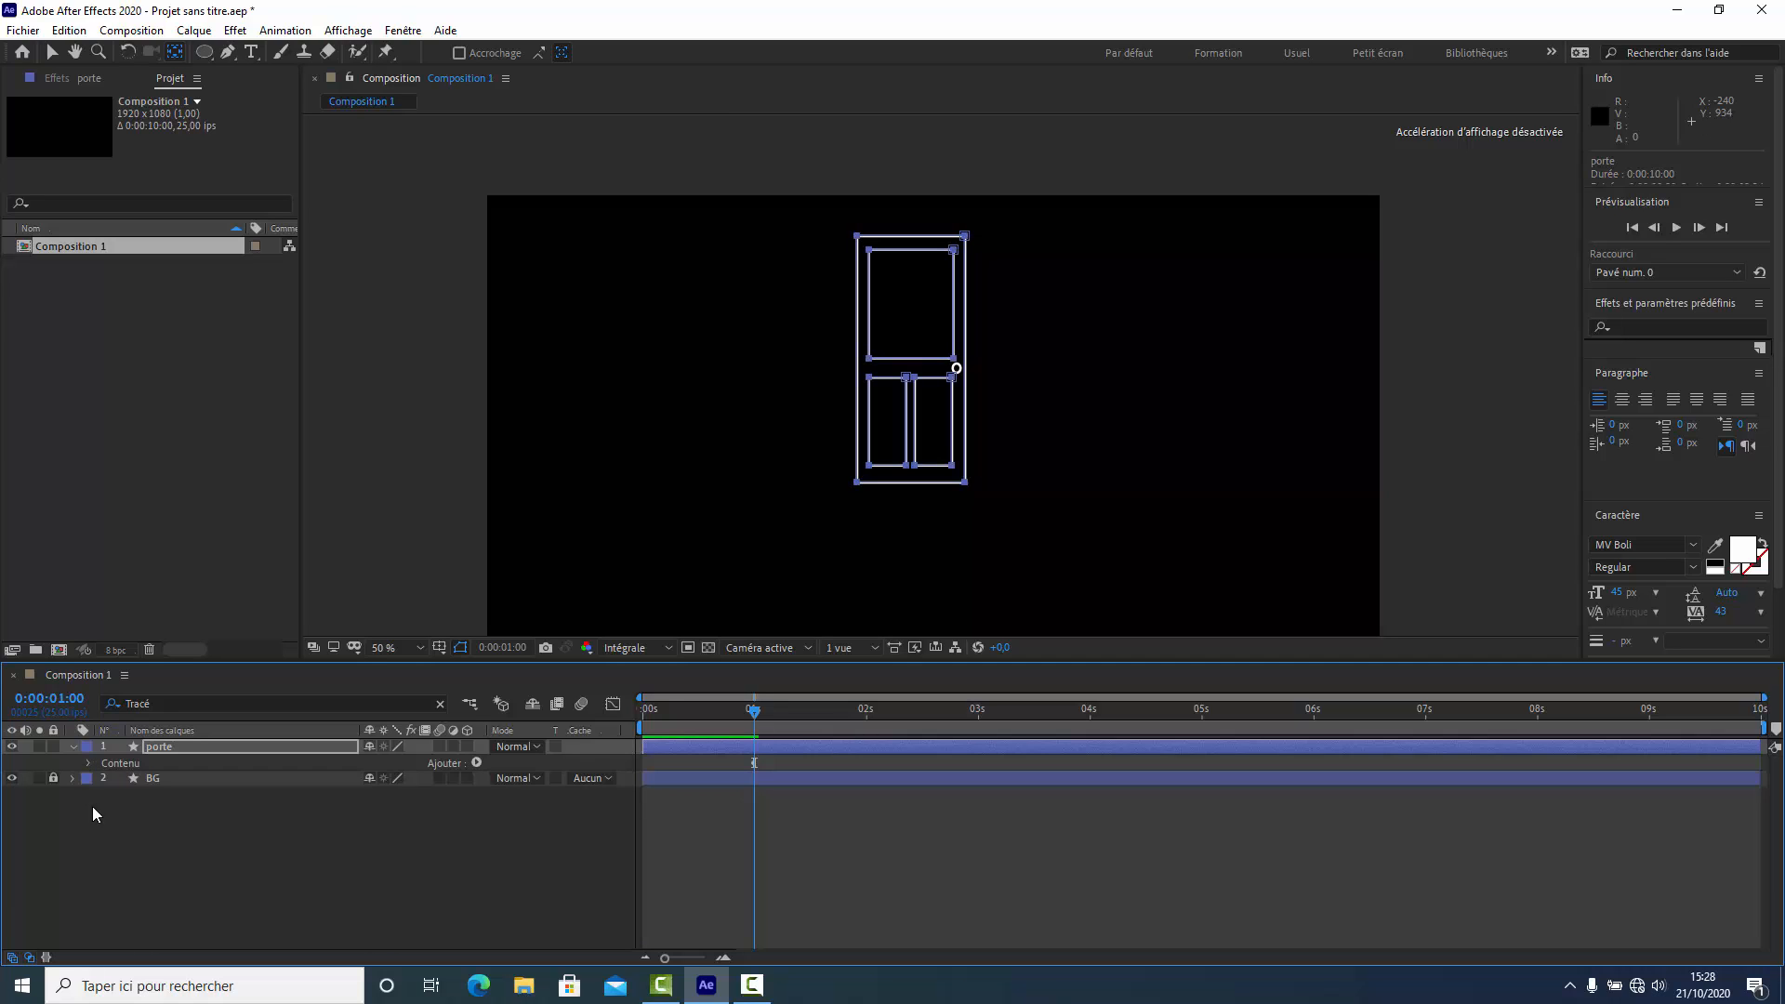
pyautogui.click(72, 746)
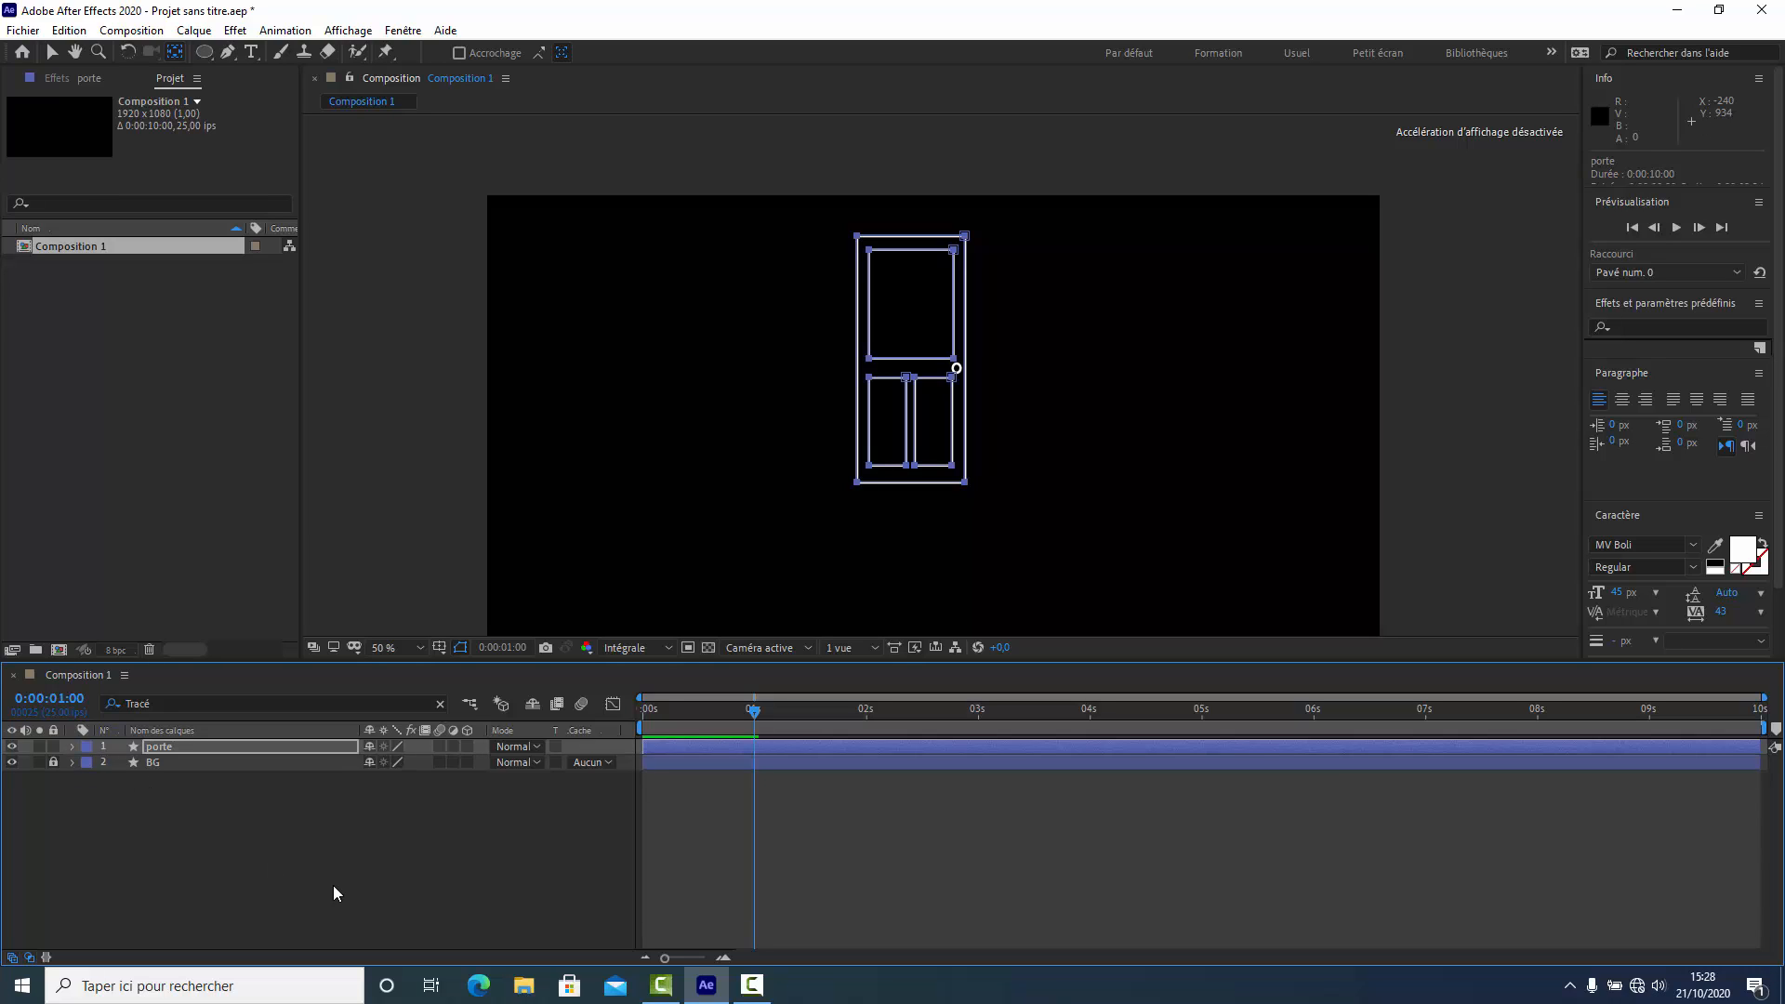
pyautogui.click(199, 751)
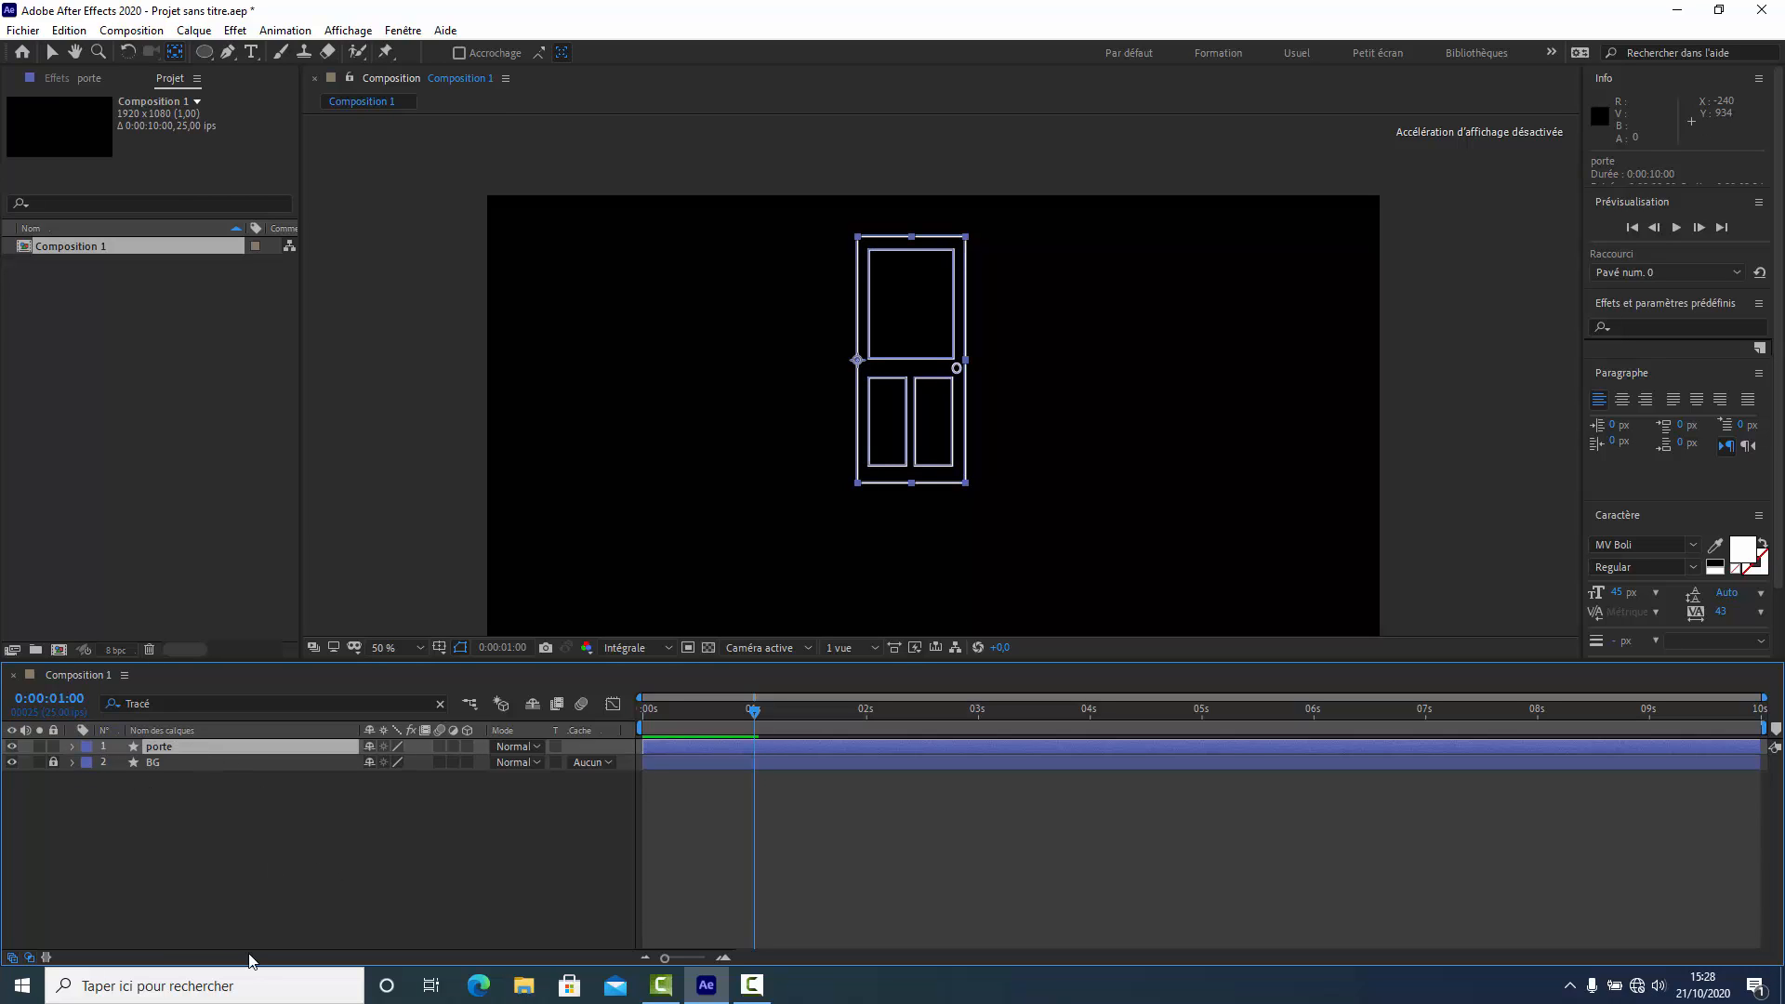
pyautogui.press('u')
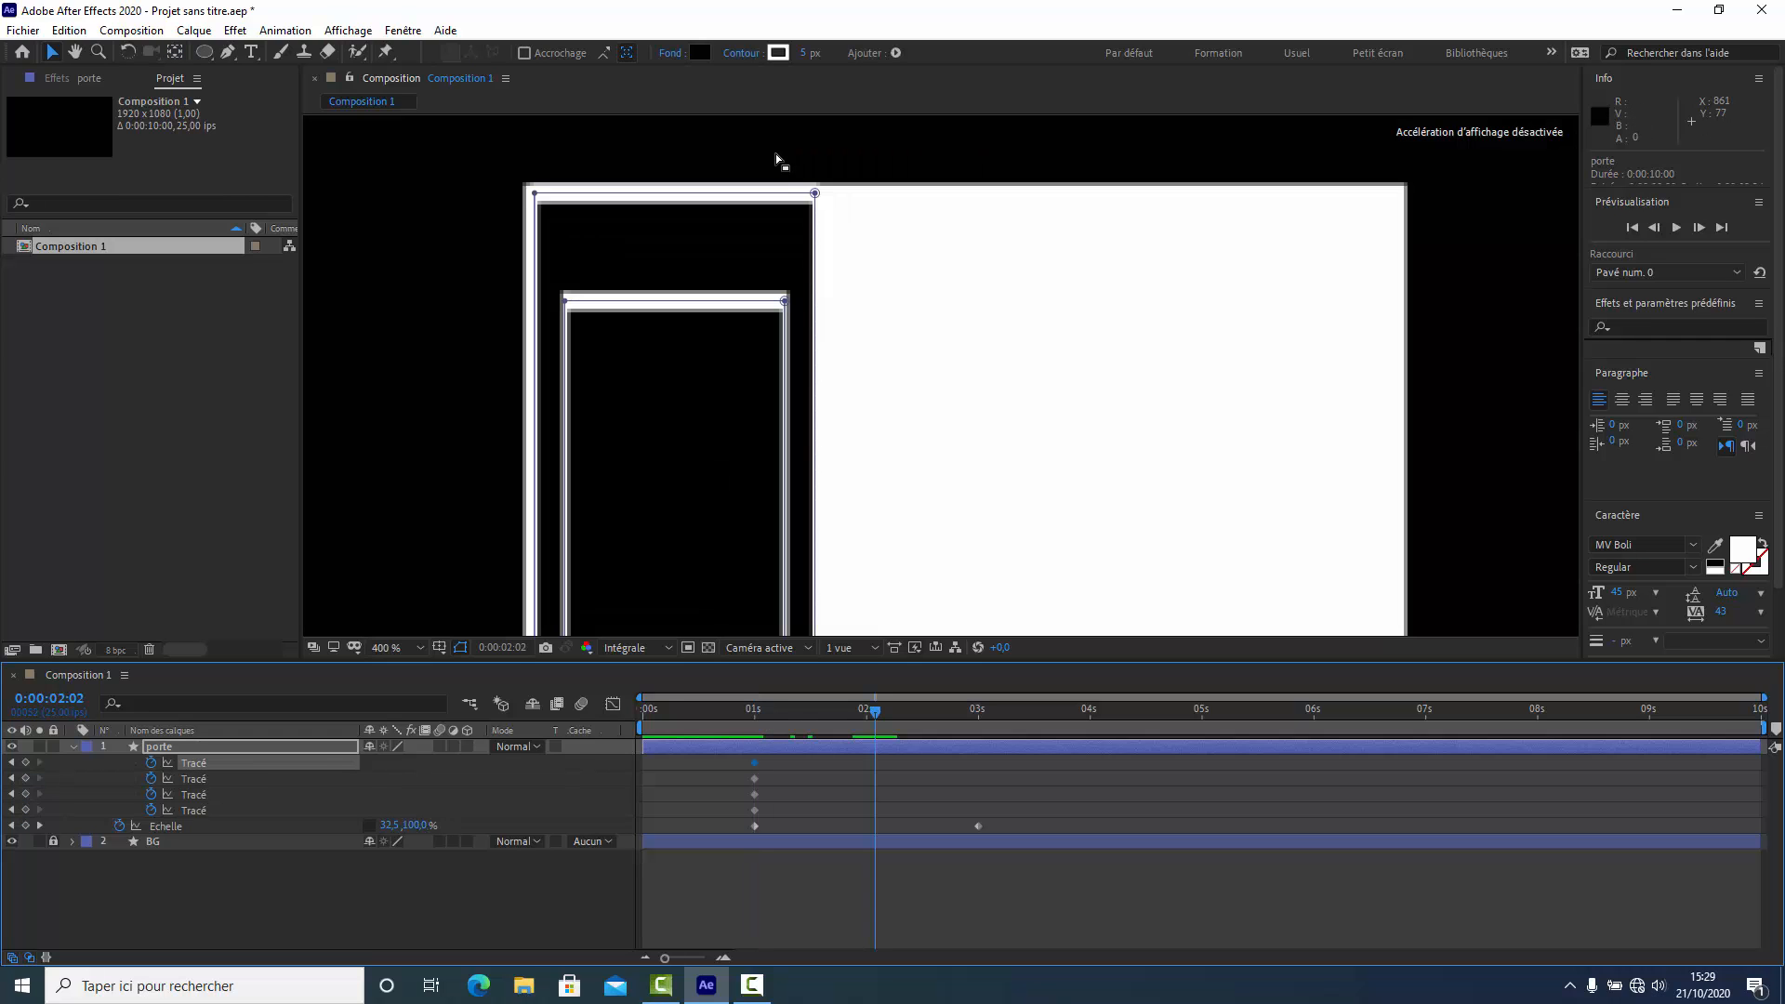
# At 0:00:02:02, raise the free-side top corners of the door outline and upper panel together so their top edges slant upward.
pyautogui.moveTo(775, 154)
pyautogui.mouseDown()
pyautogui.moveTo(843, 214)
pyautogui.moveTo(830, 344)
pyautogui.mouseUp()
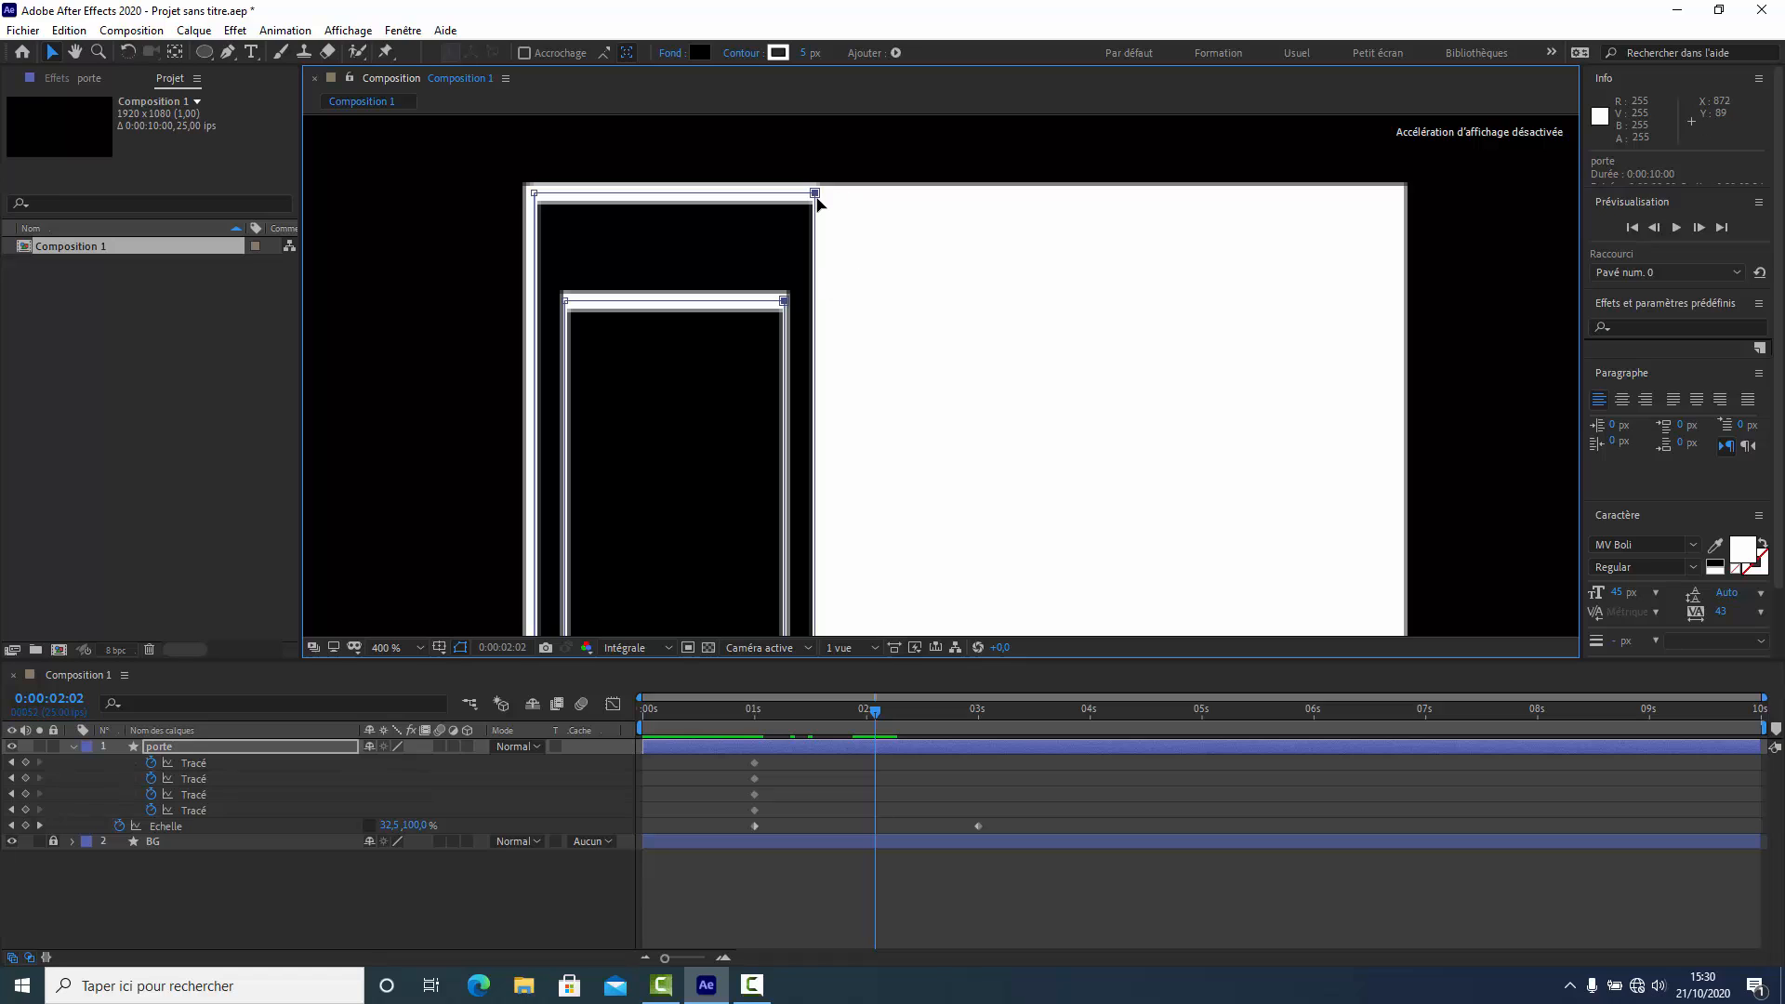
pyautogui.moveTo(815, 193); pyautogui.dragTo(810, 162)
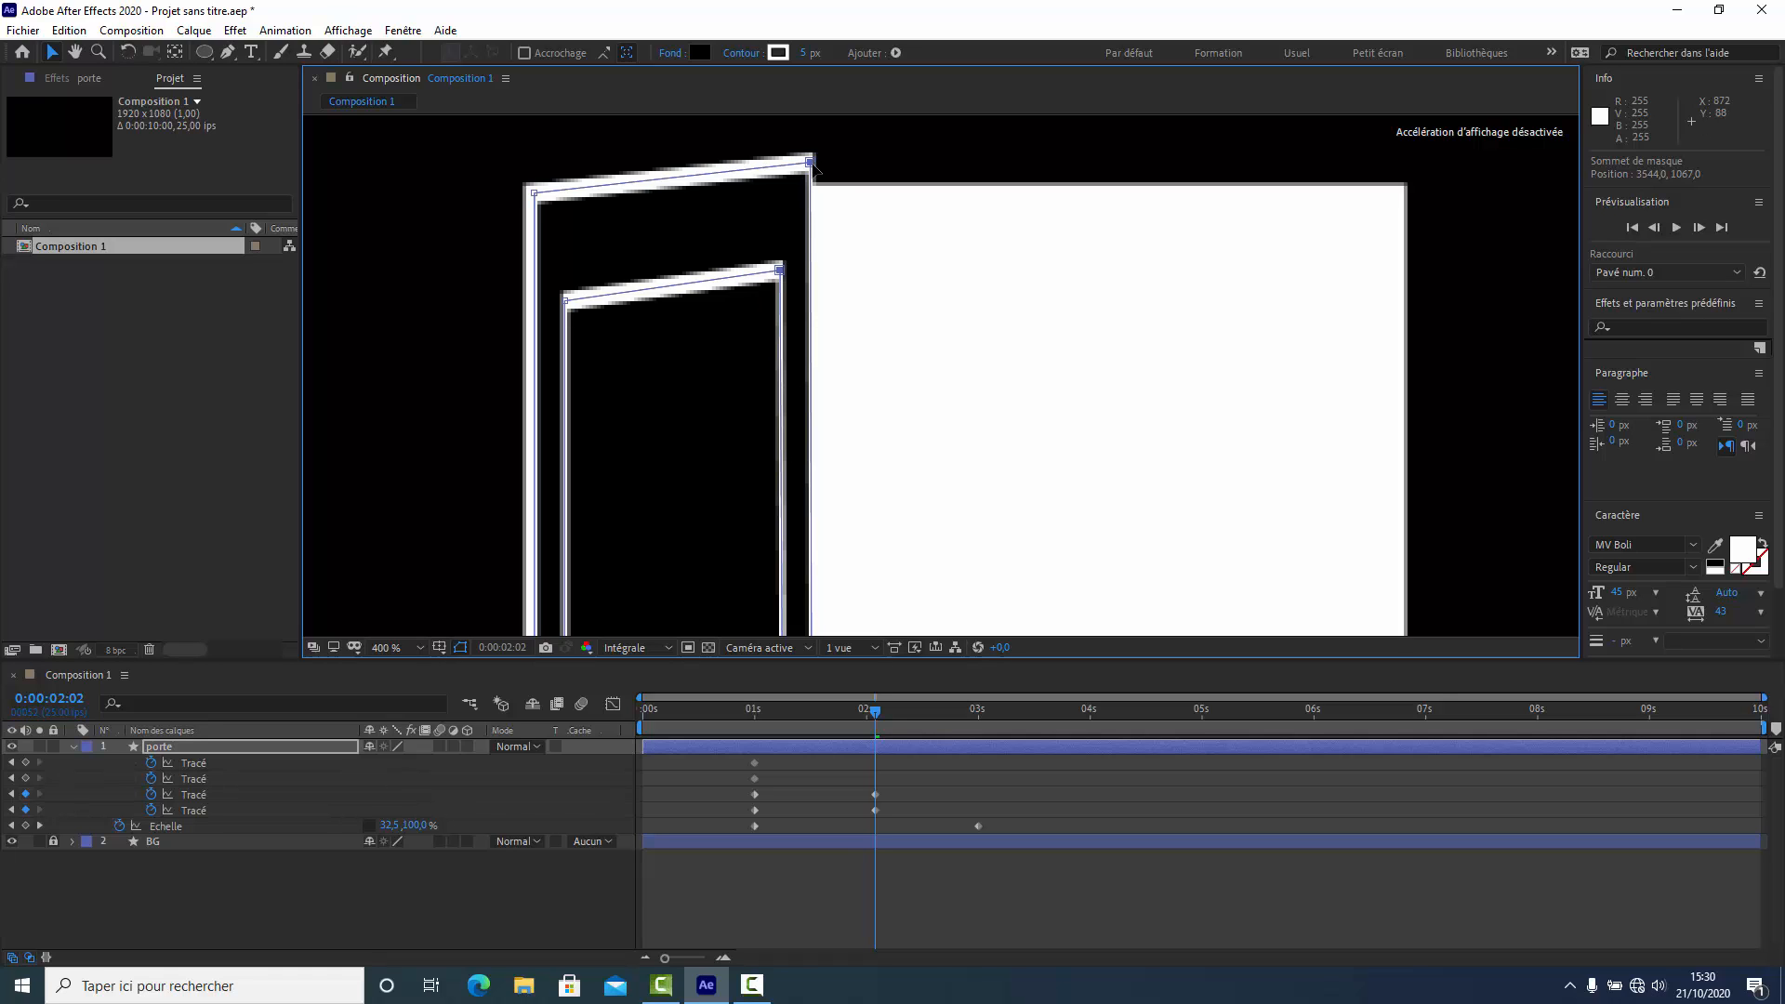
# Lower the bottom corners of the door's two lower panels so their bottom edges slant parallel to the door's bottom edge.
pyautogui.click(75, 52)
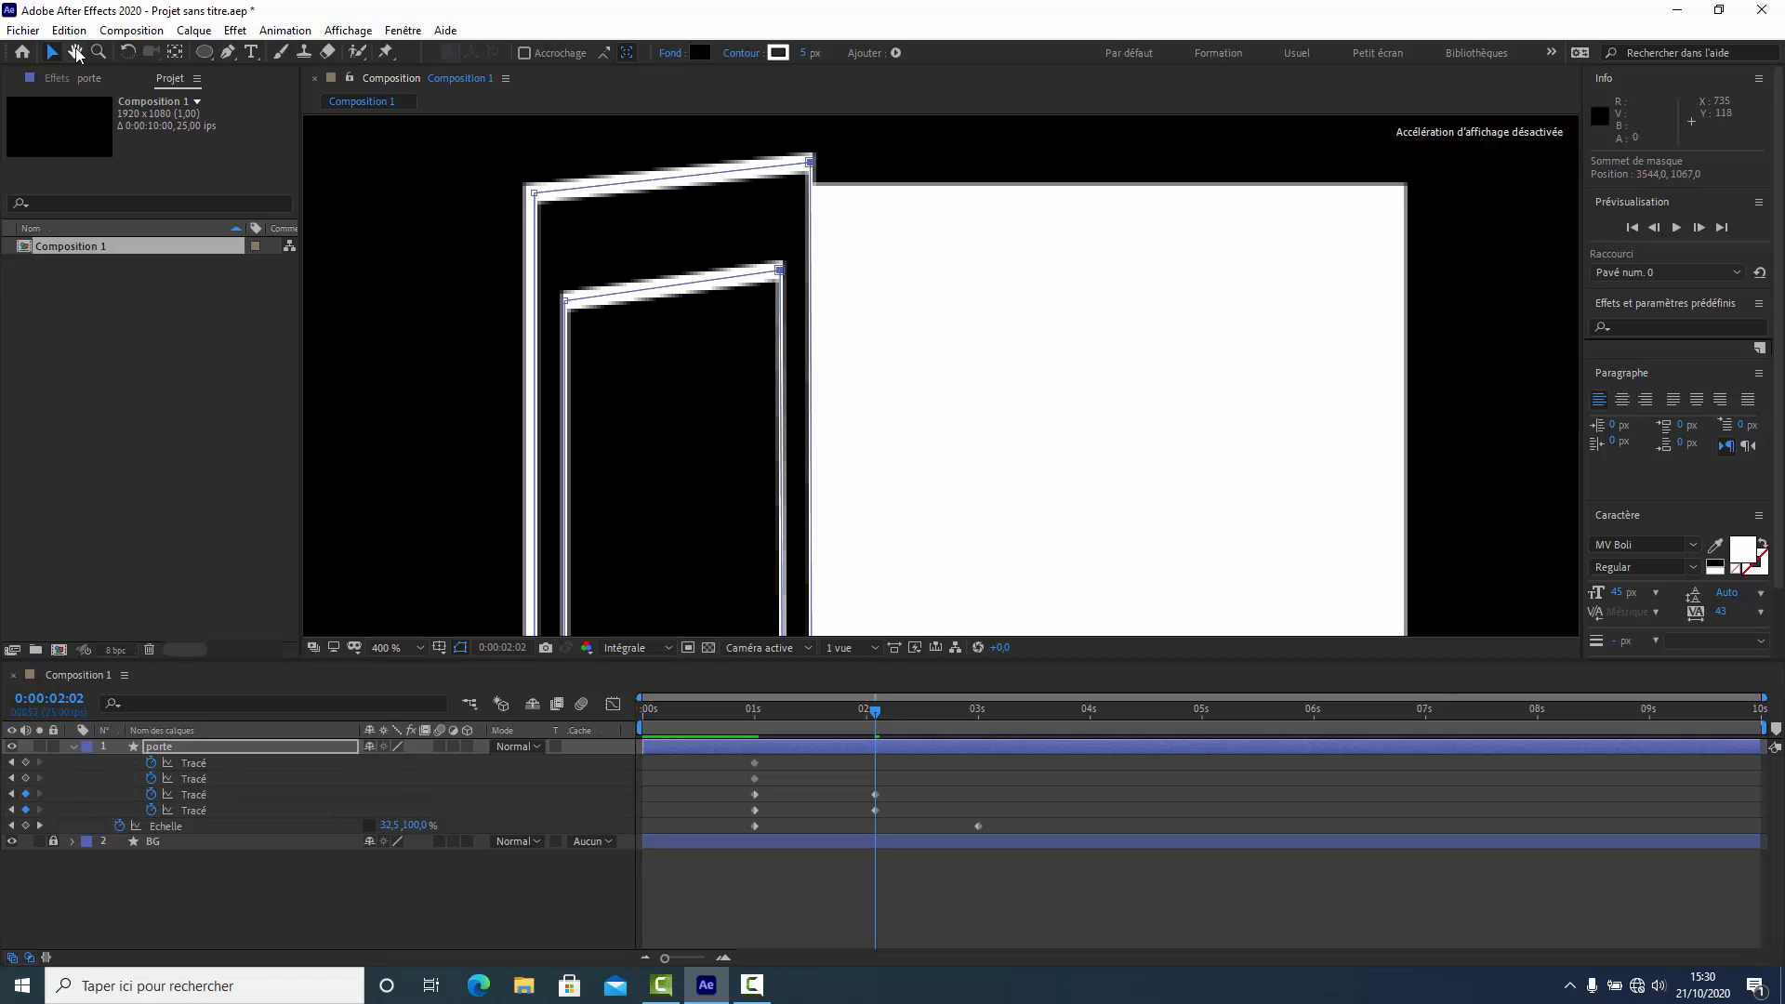
pyautogui.moveTo(431, 444); pyautogui.dragTo(467, 164)
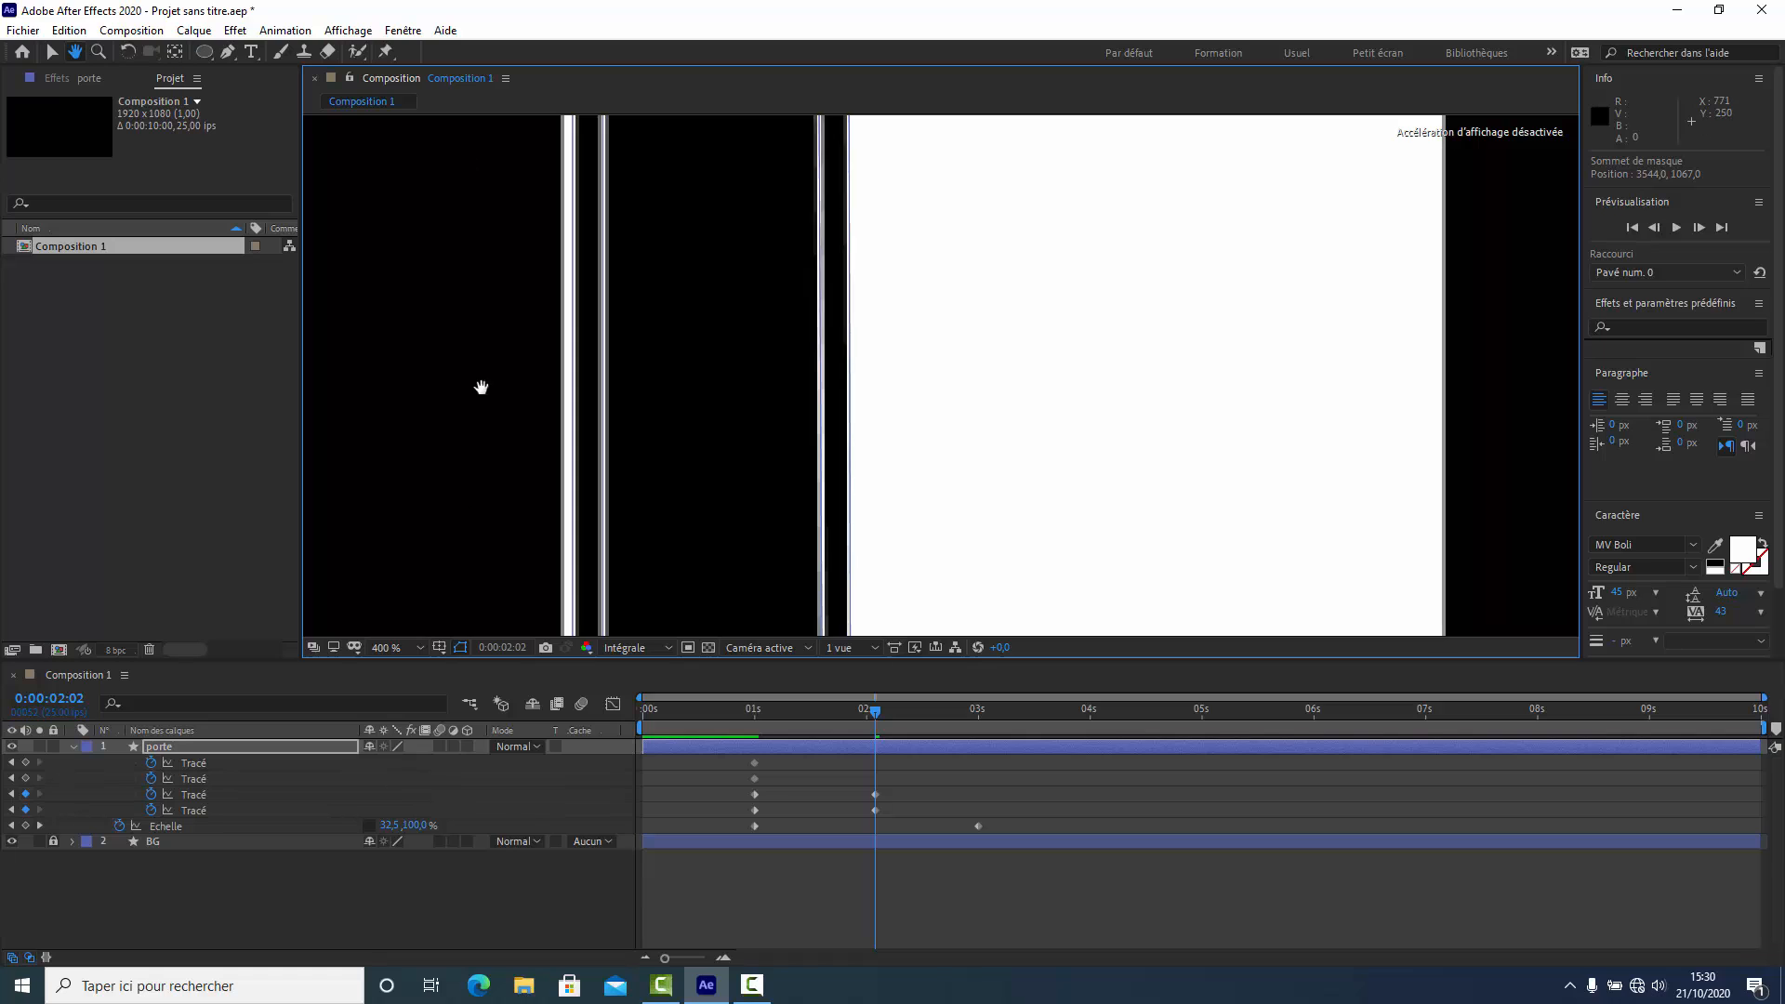
pyautogui.moveTo(482, 477); pyautogui.dragTo(496, 230)
pyautogui.moveTo(499, 368); pyautogui.dragTo(485, 173)
pyautogui.moveTo(483, 463); pyautogui.dragTo(473, 298)
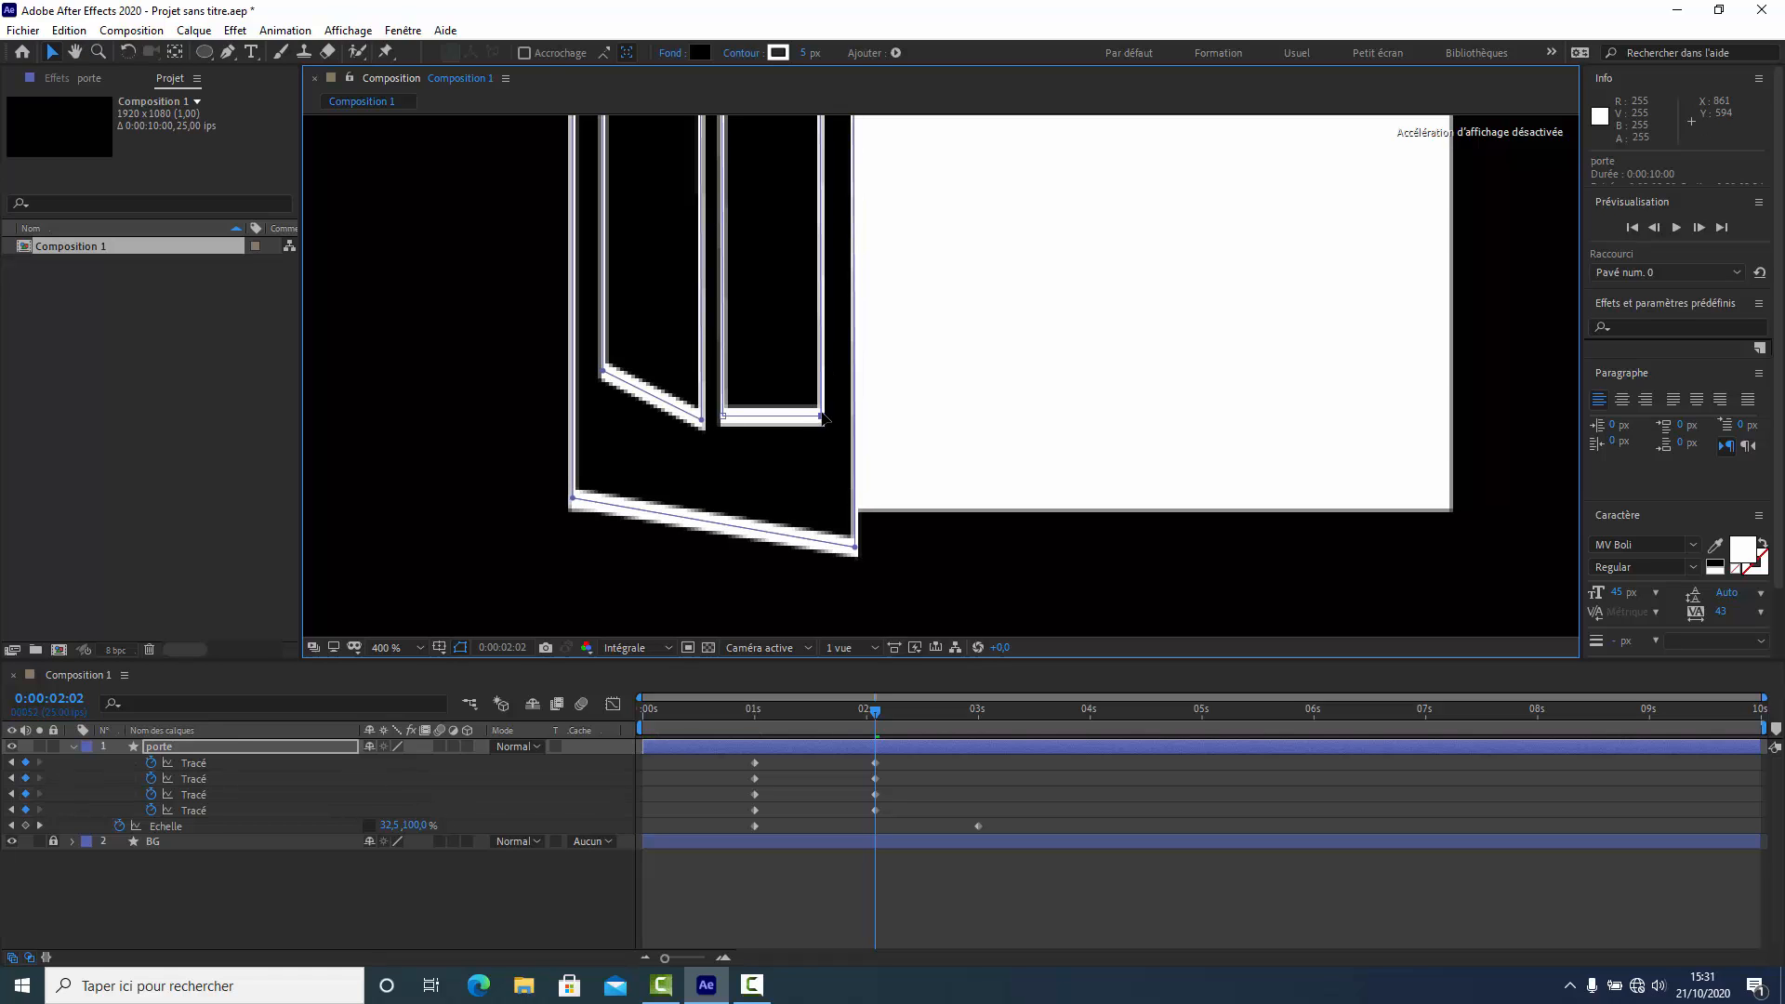
pyautogui.moveTo(822, 415); pyautogui.dragTo(823, 447)
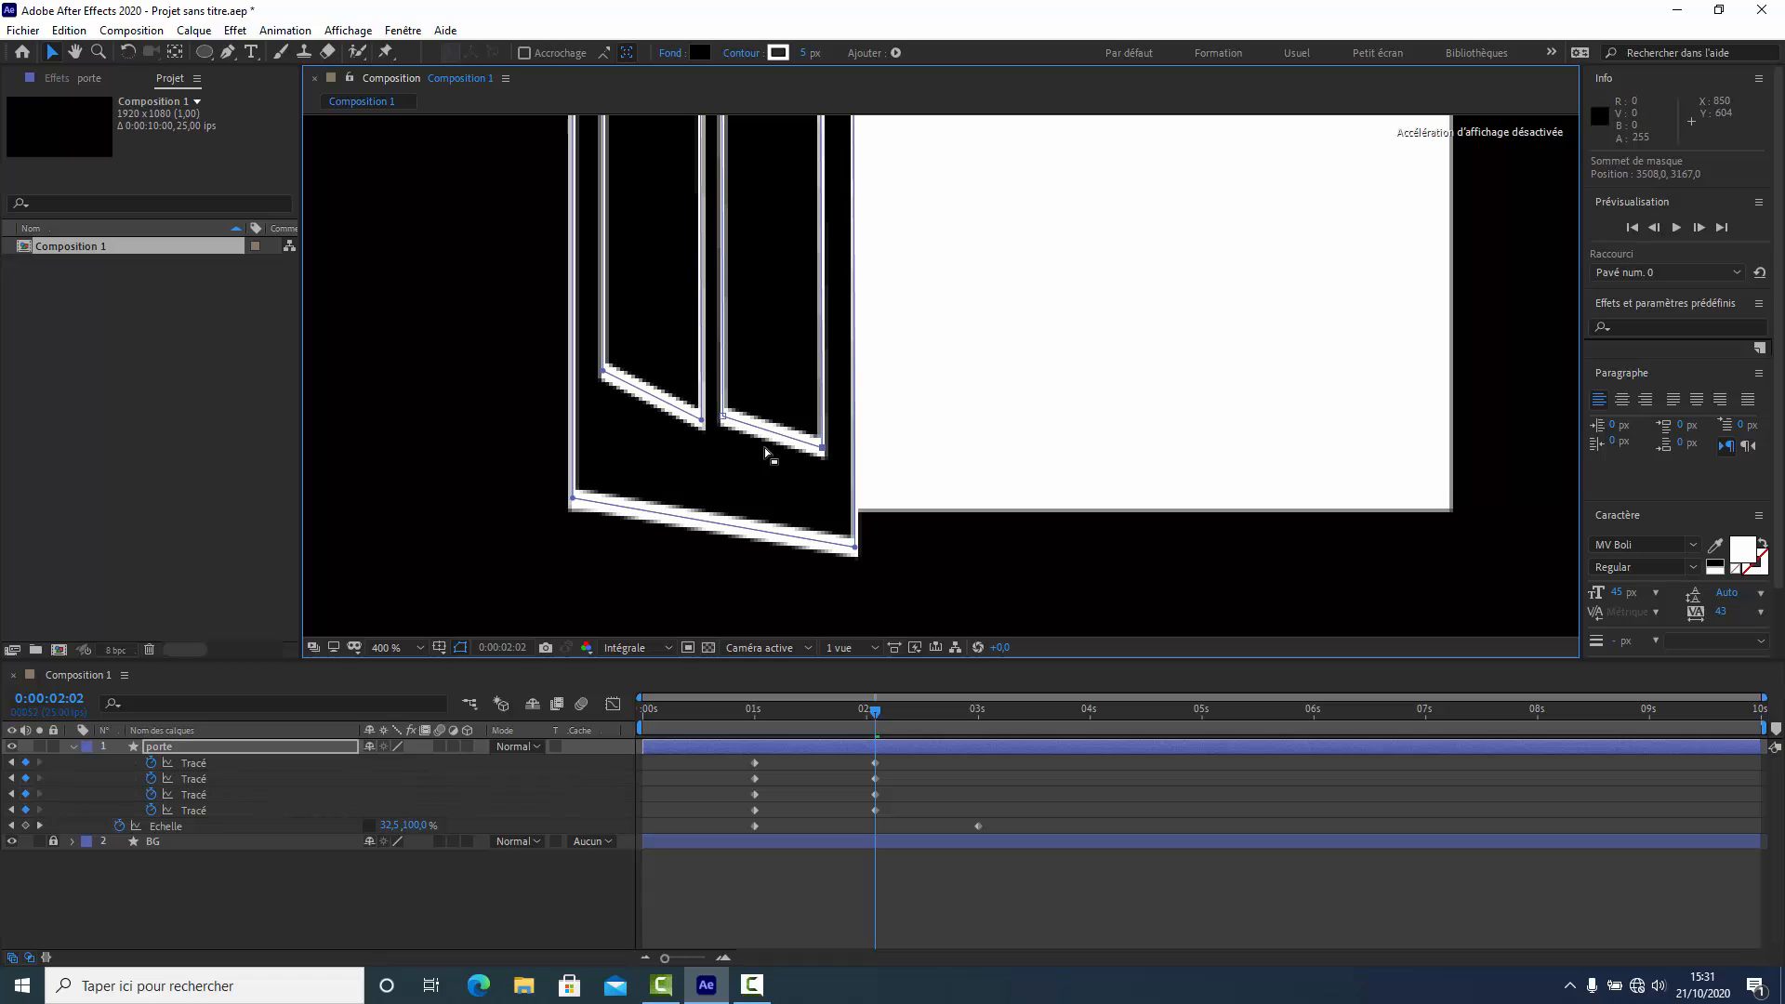
pyautogui.moveTo(723, 415); pyautogui.dragTo(722, 422)
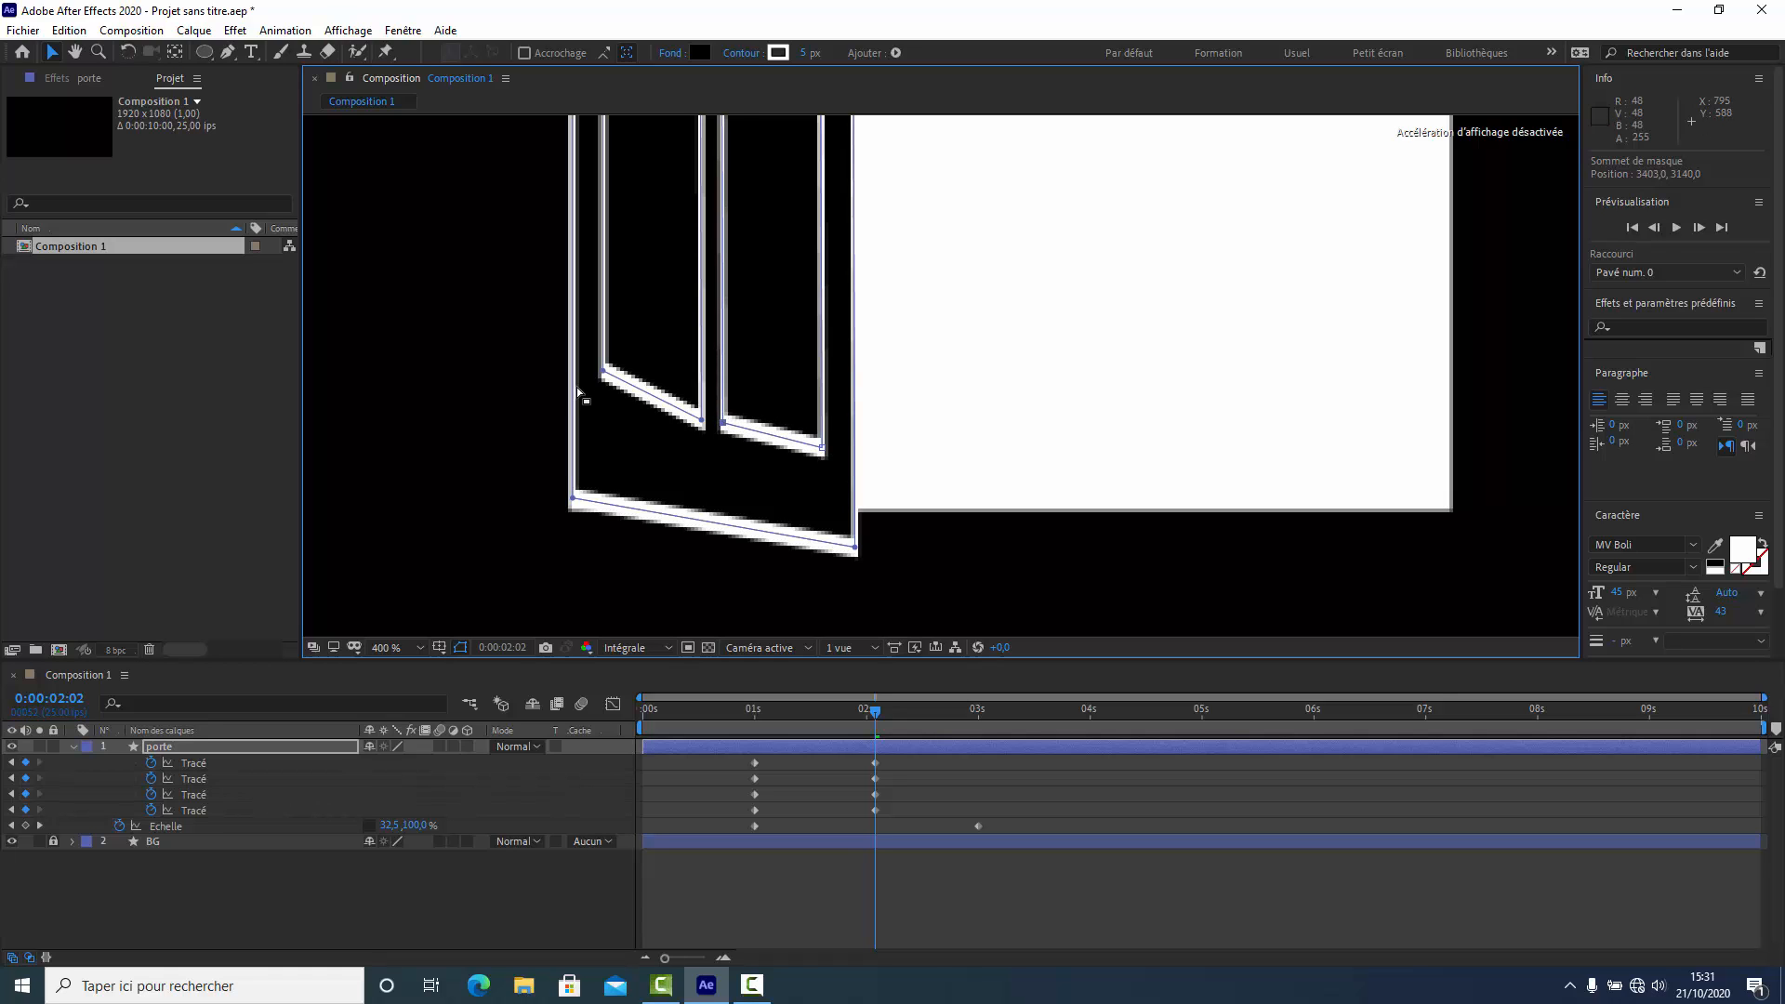
pyautogui.moveTo(603, 371); pyautogui.dragTo(605, 402)
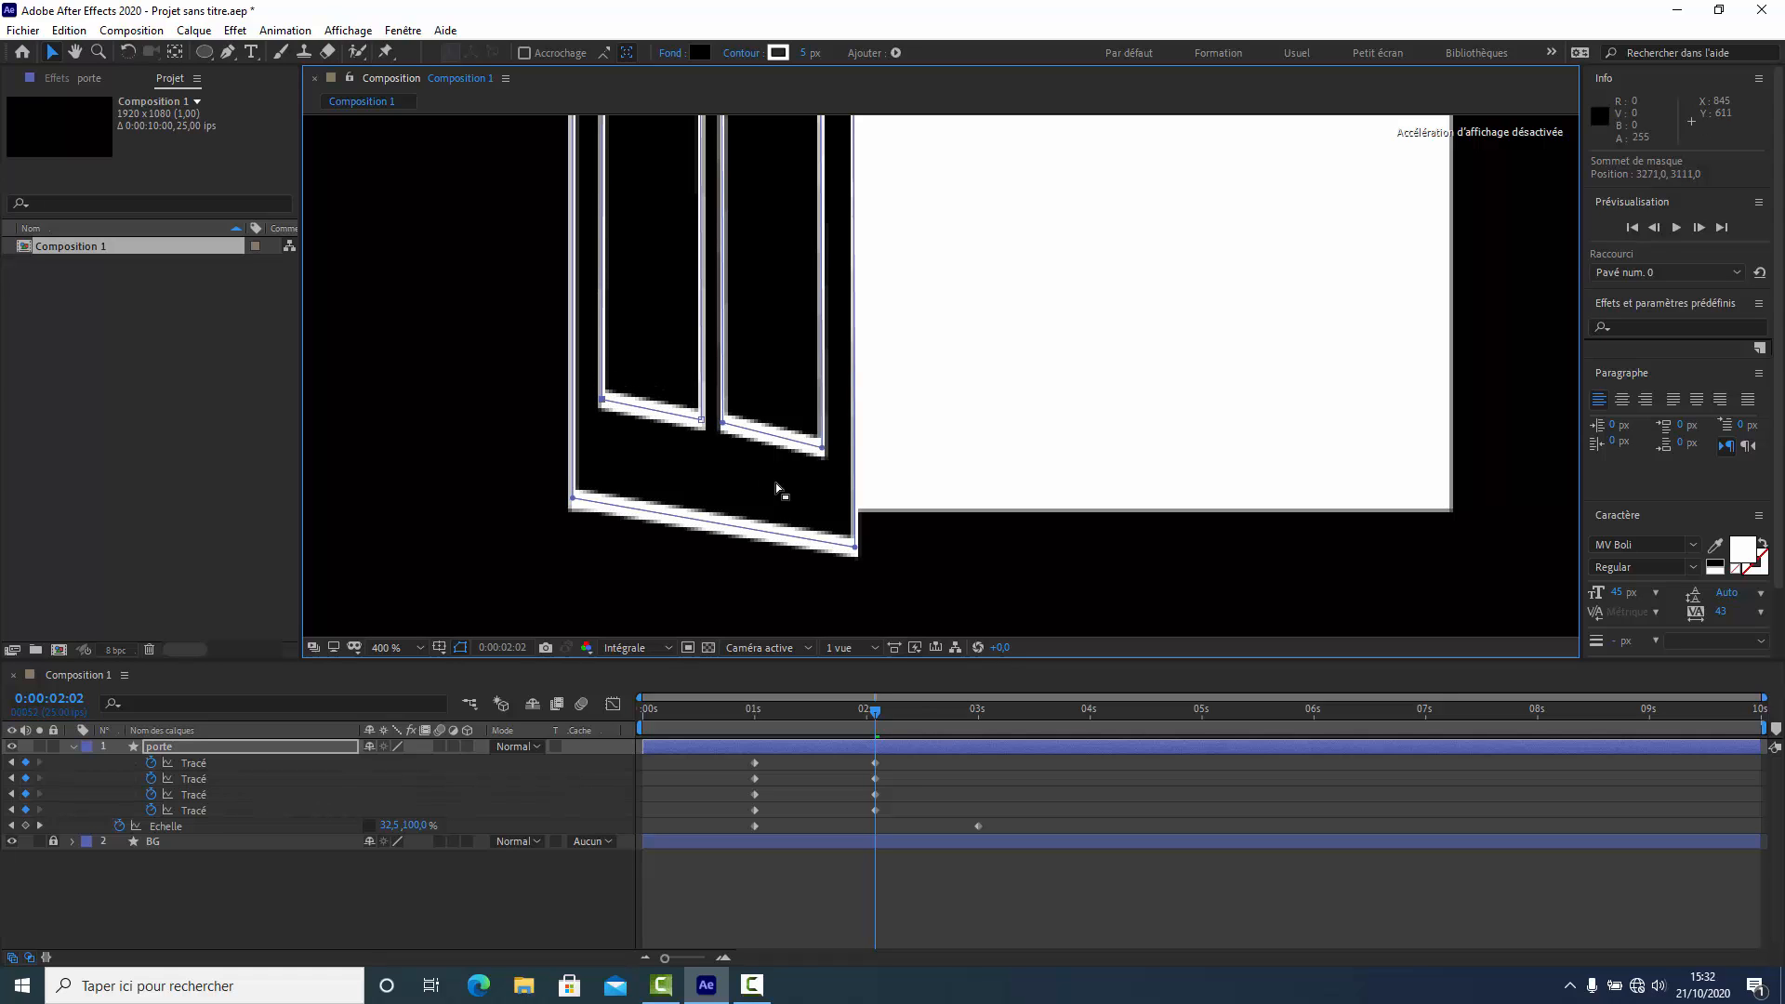
pyautogui.click(824, 451)
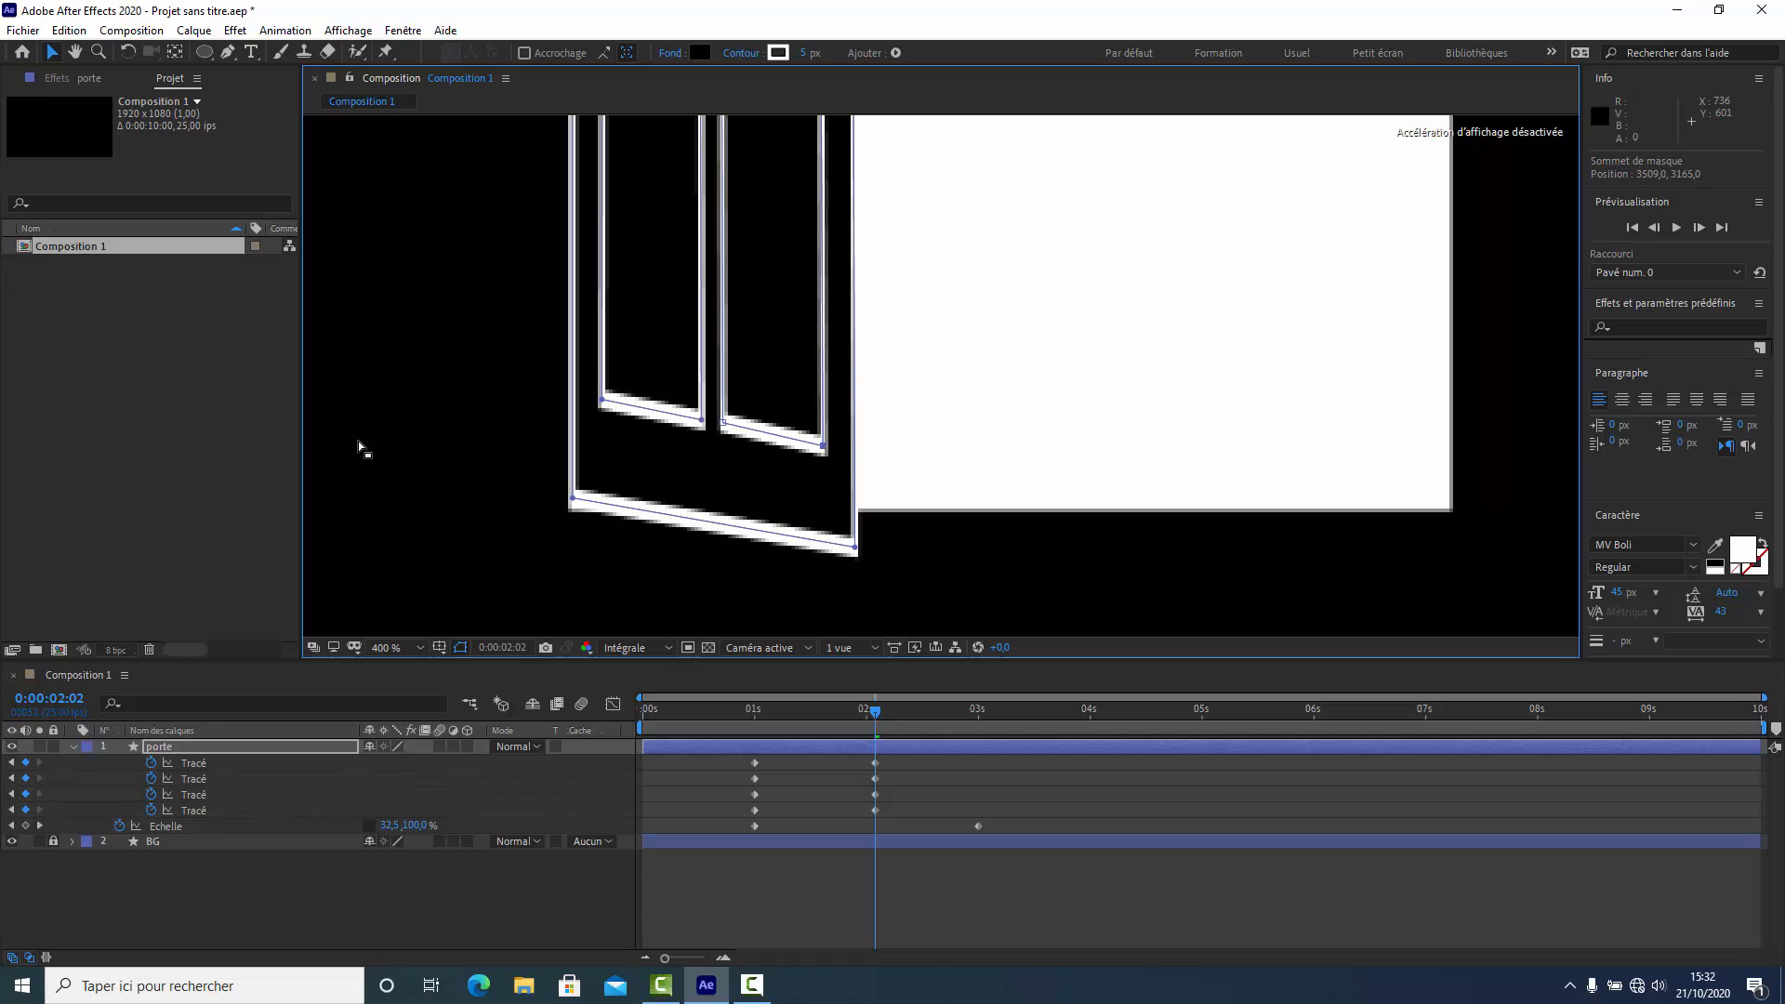
pyautogui.hotkey('ctrl', 't')
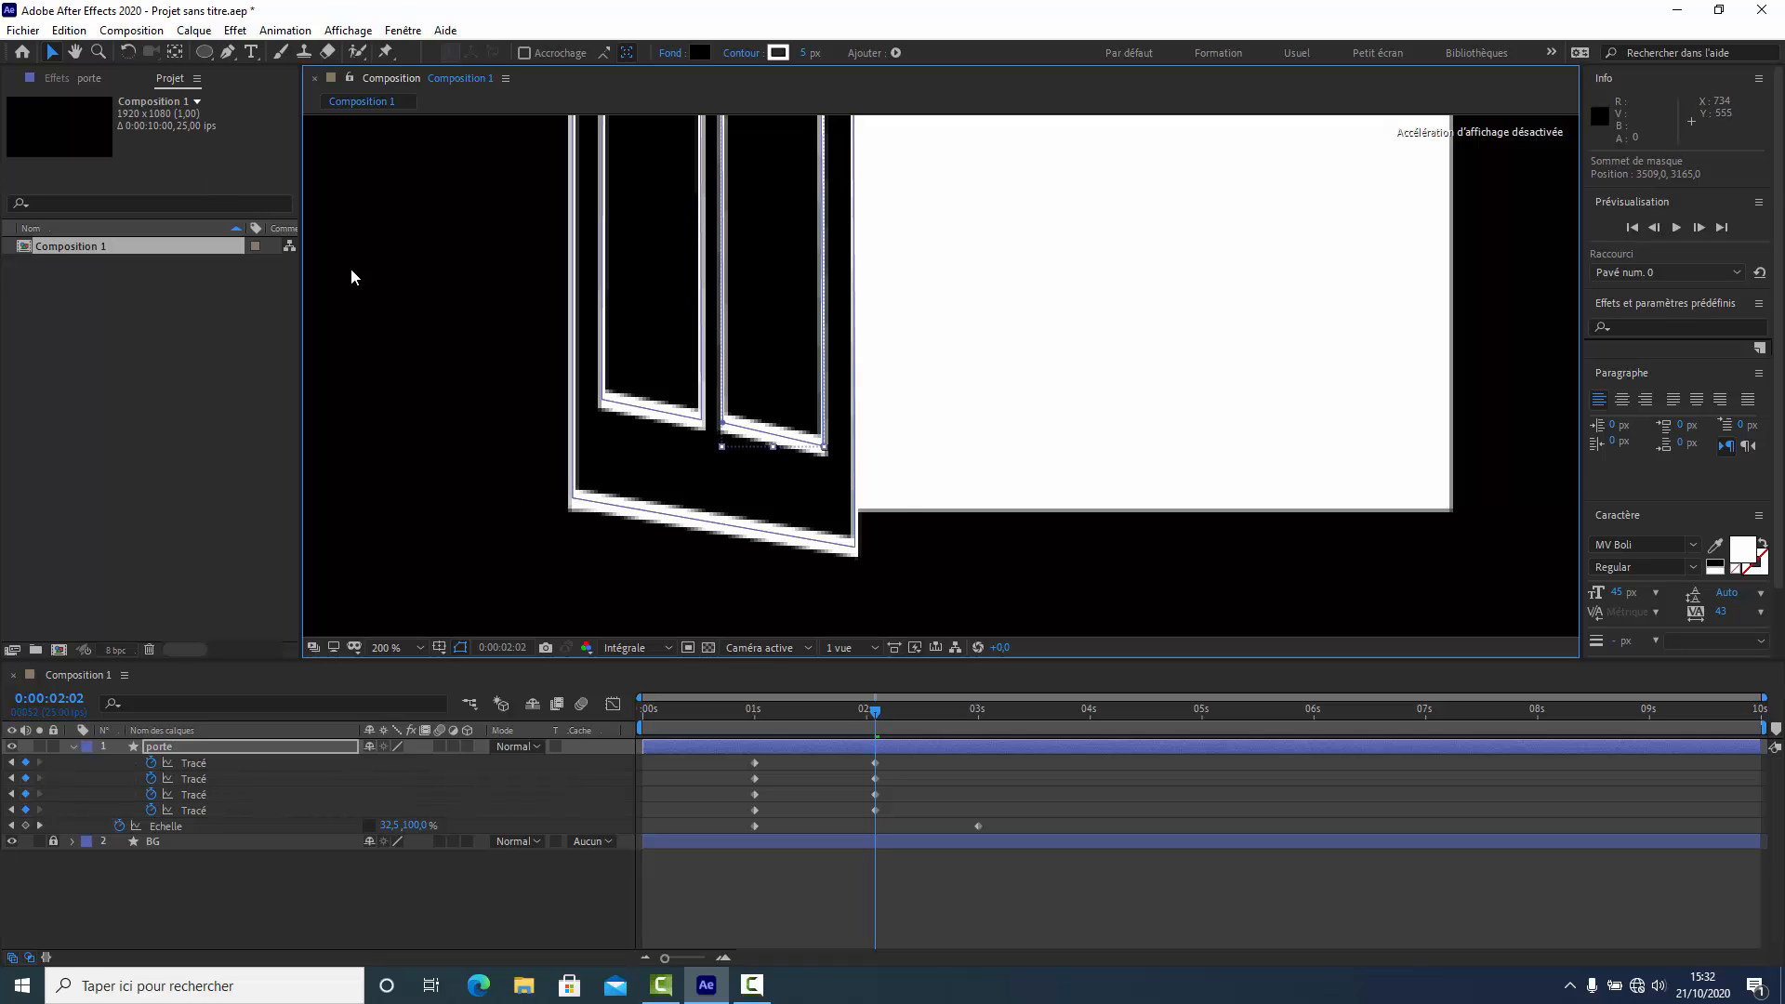
# Scrub through the timeline around 0:00:03:00 to review the door swinging open in the whole composition.
pyautogui.press(',')
pyautogui.press(',')
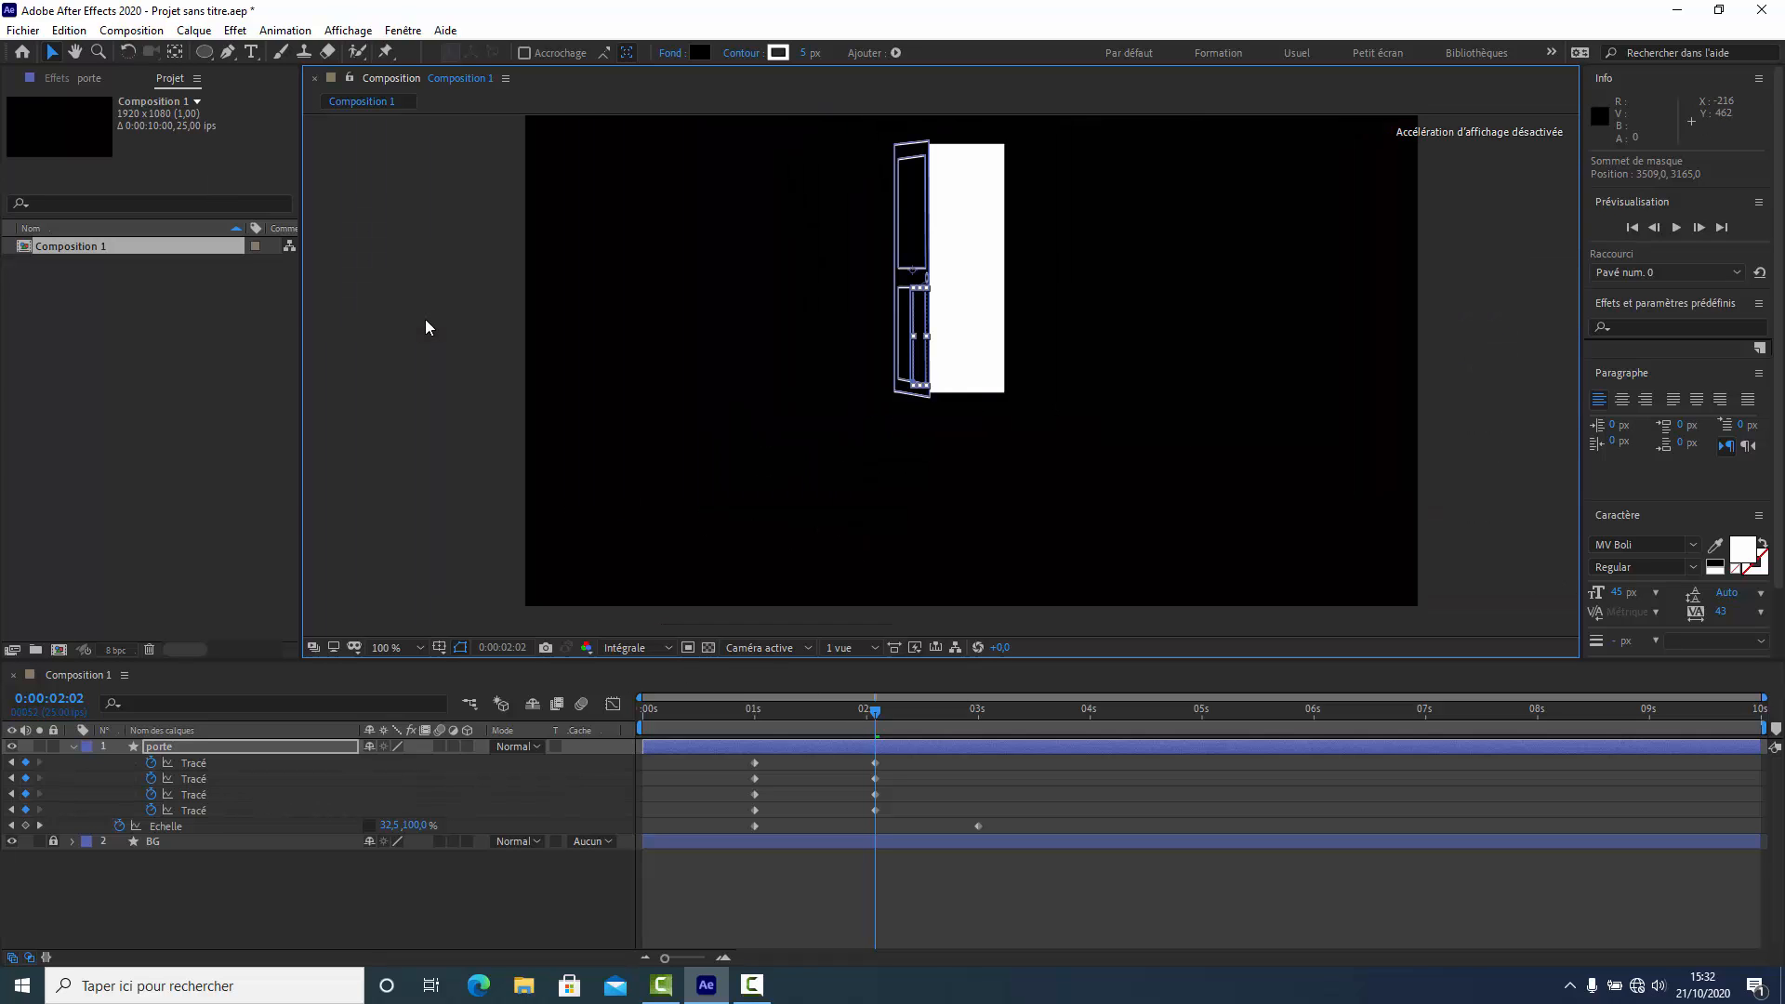
pyautogui.press(',')
pyautogui.moveTo(873, 711); pyautogui.dragTo(1019, 710)
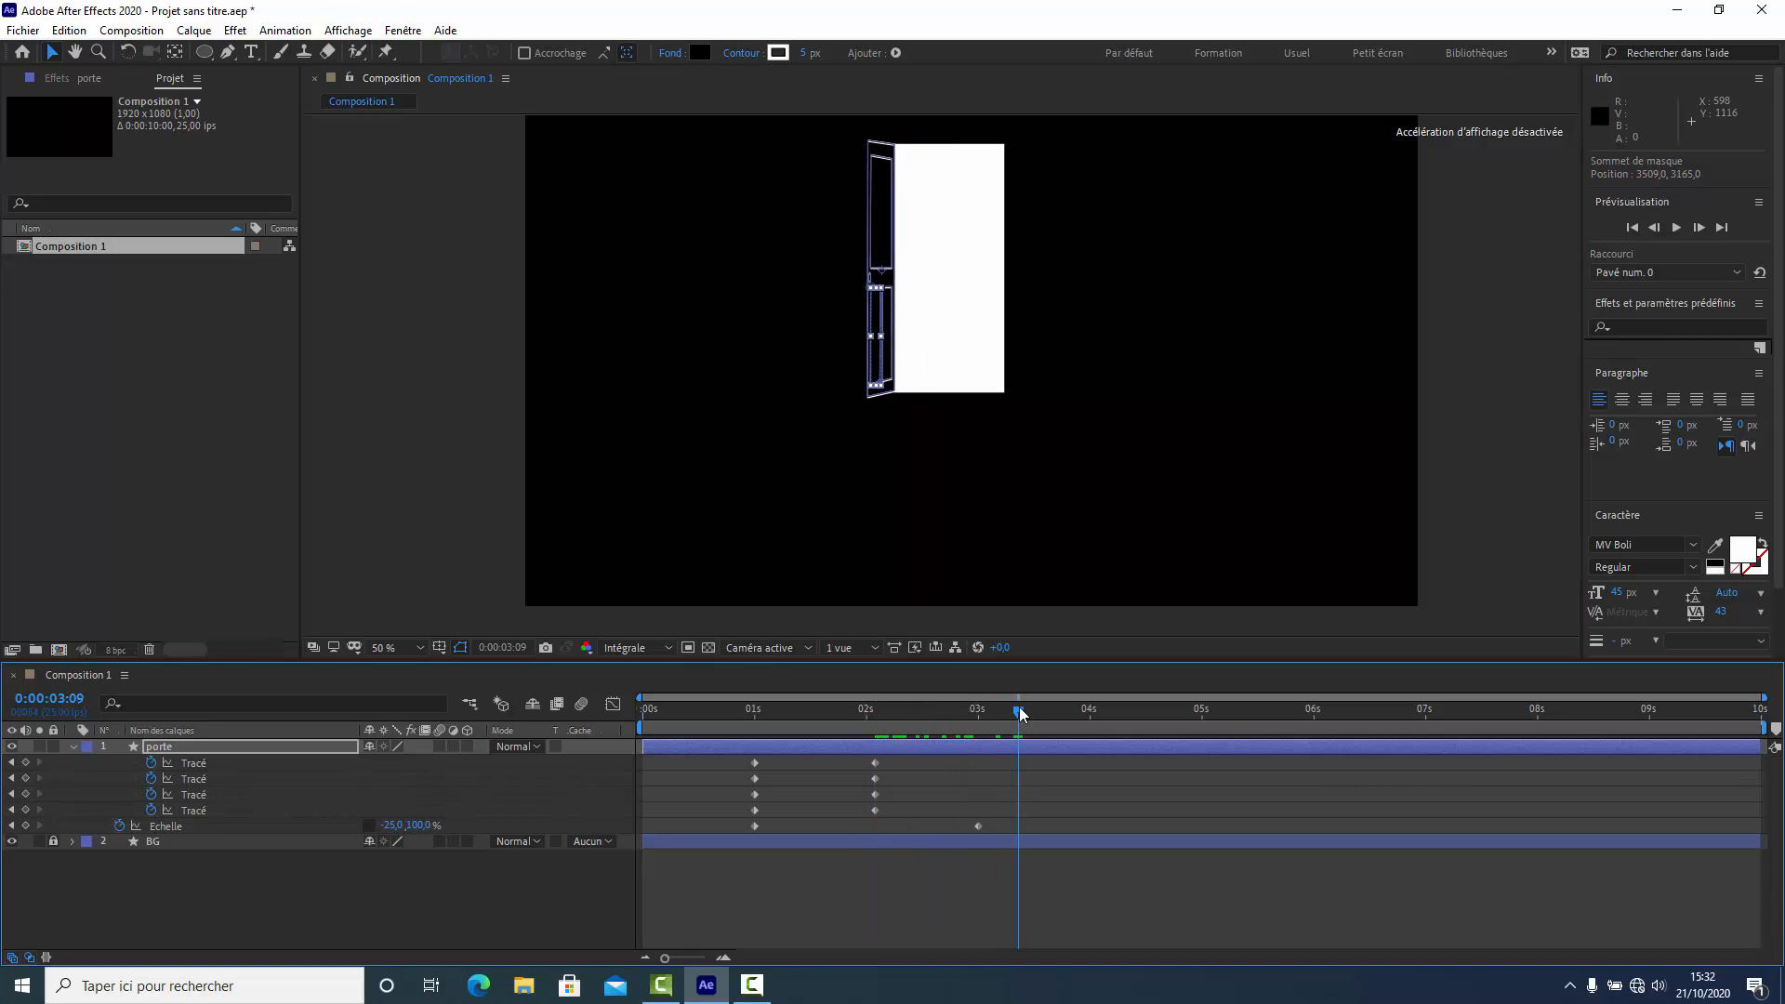
pyautogui.moveTo(1018, 712); pyautogui.dragTo(1052, 735)
pyautogui.click(874, 900)
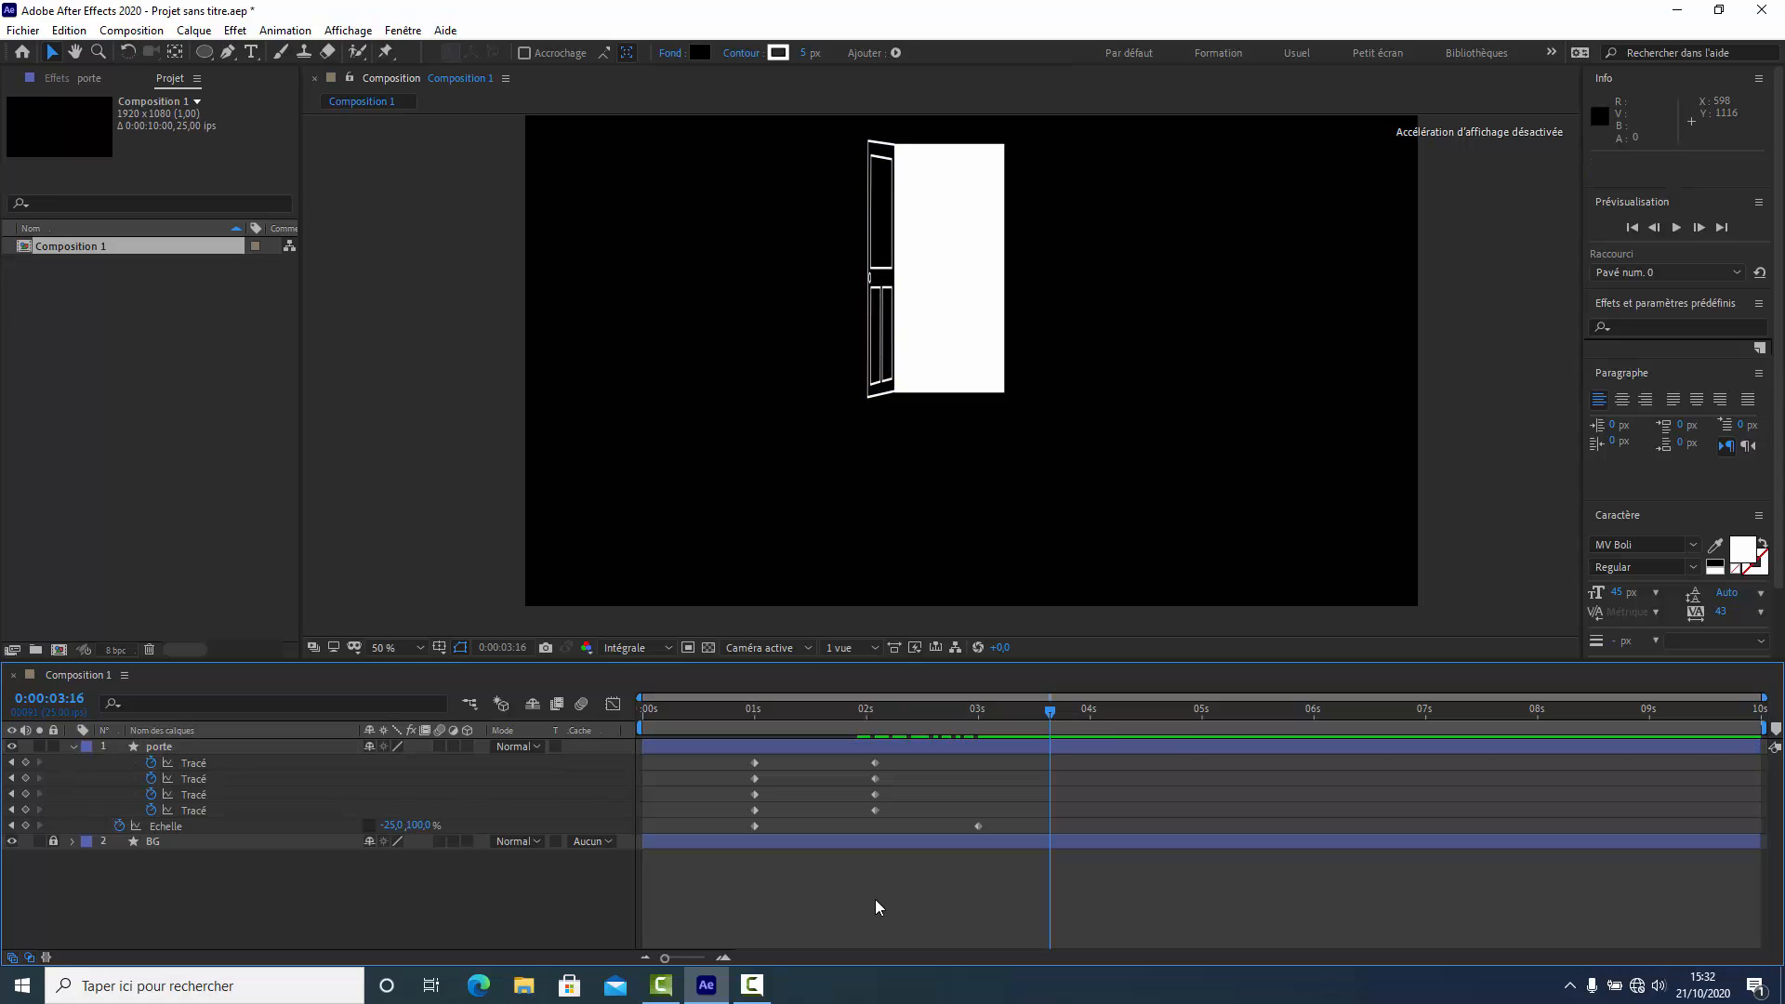
pyautogui.moveTo(1046, 712); pyautogui.dragTo(972, 778)
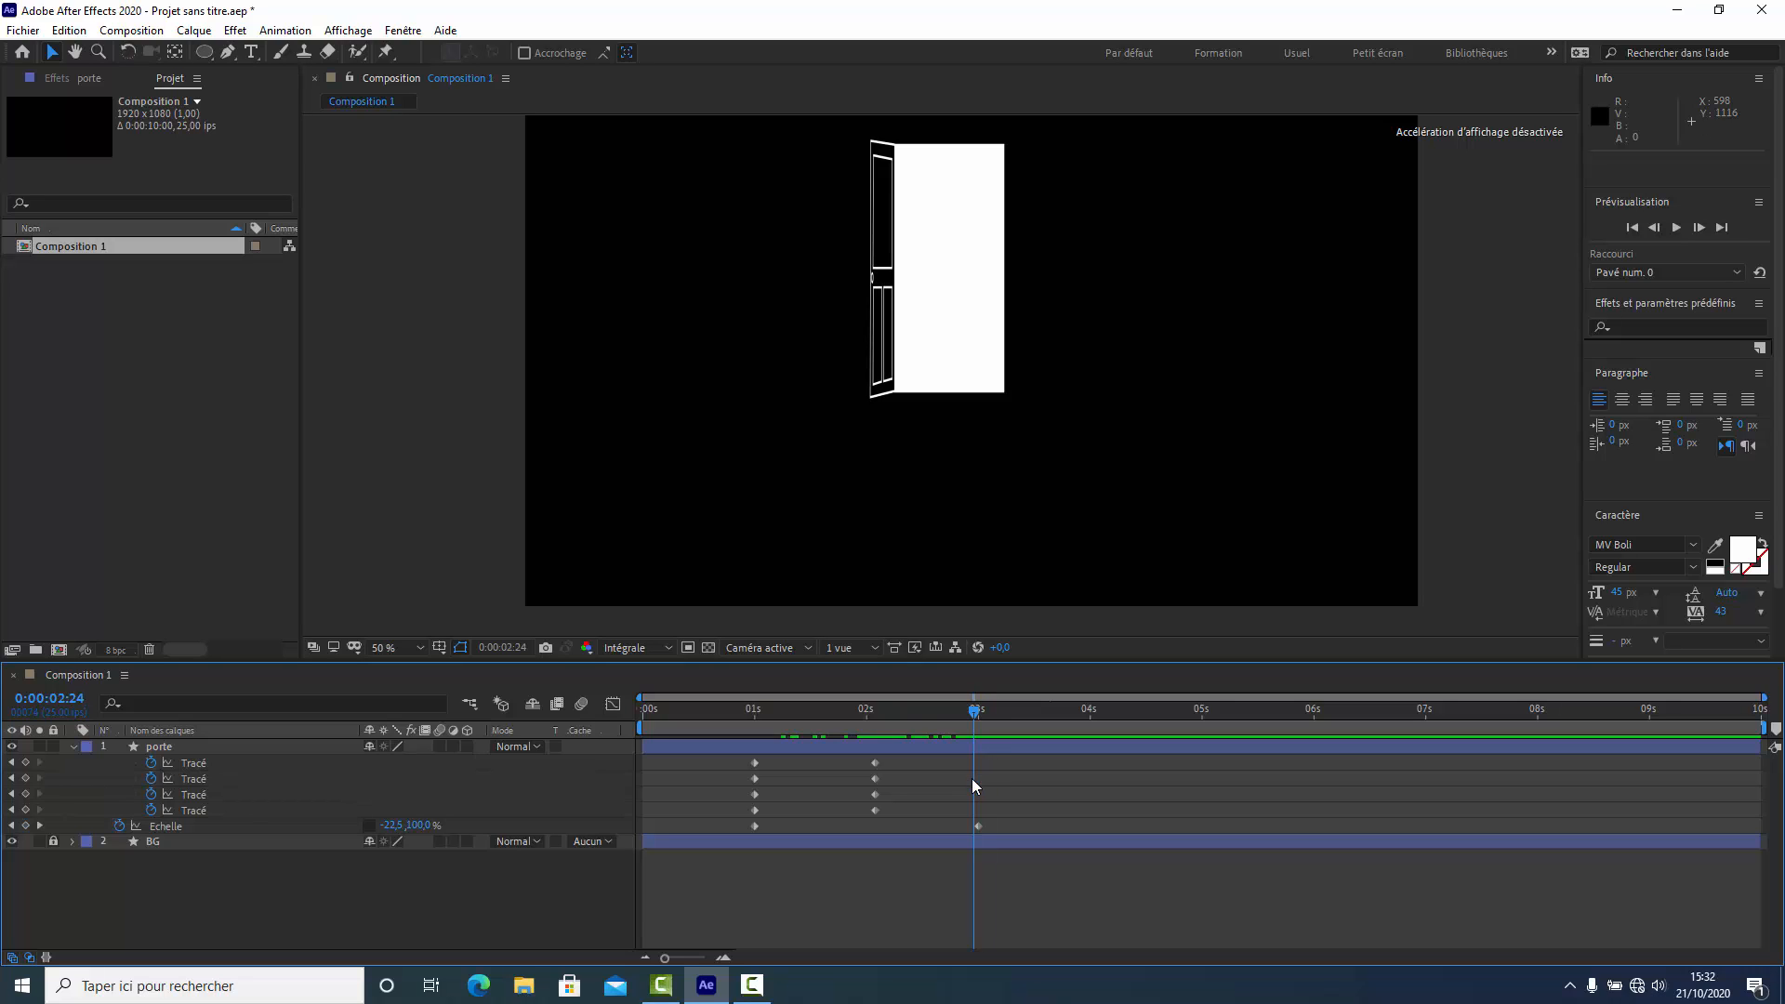
pyautogui.moveTo(972, 778); pyautogui.dragTo(978, 779)
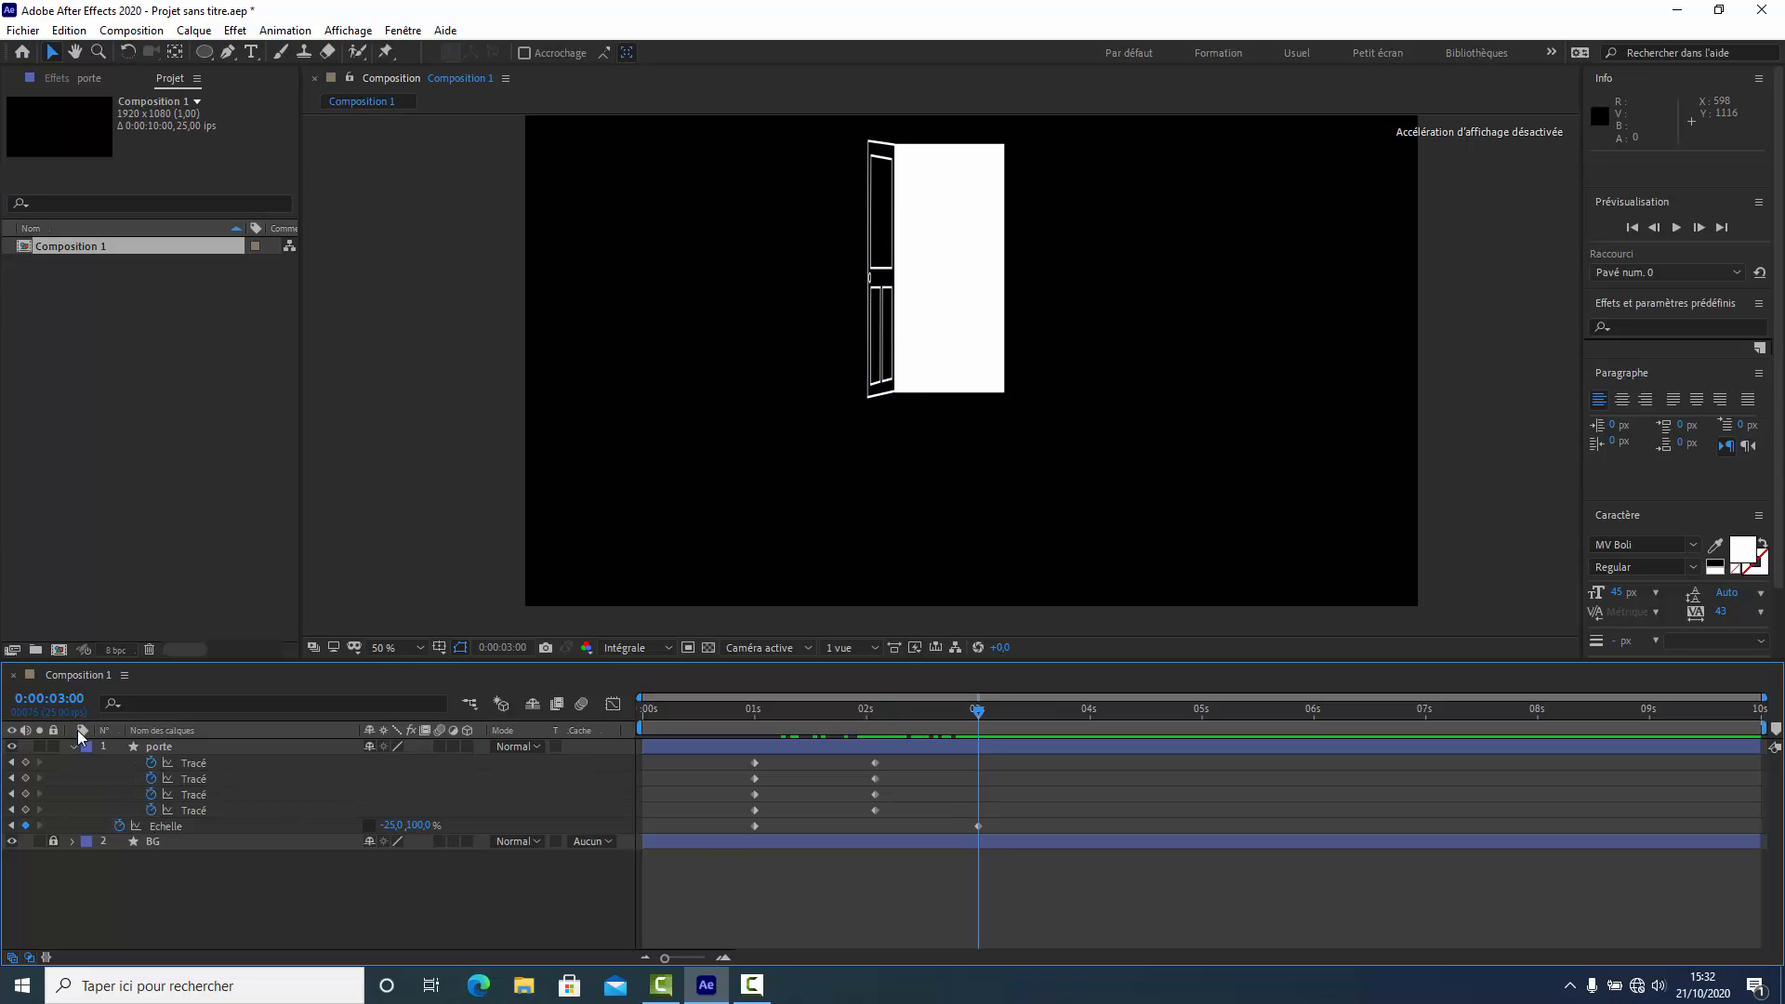
pyautogui.moveTo(977, 710)
pyautogui.mouseDown()
pyautogui.moveTo(744, 734)
pyautogui.moveTo(974, 744)
pyautogui.mouseUp()
# Collapse the porte layer and draw a closed floor-light shape with the Pen tool from the doorway's base to the composition's bottom edge.
pyautogui.click(71, 747)
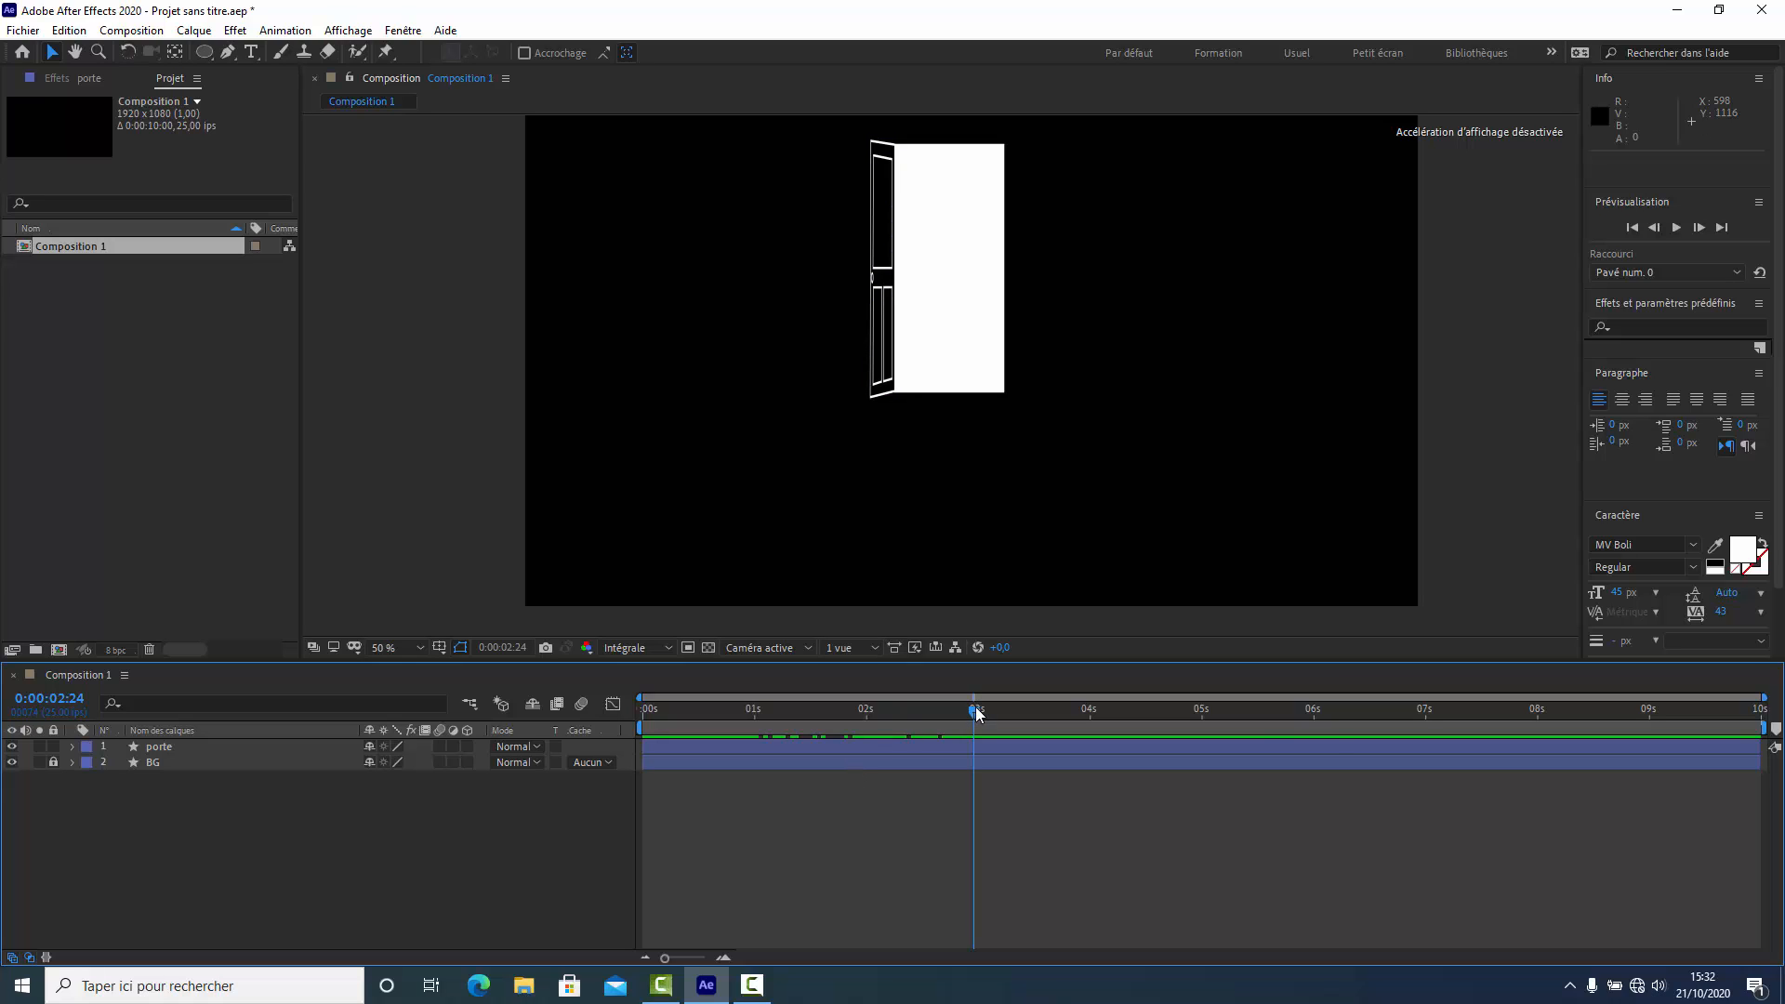
pyautogui.click(228, 52)
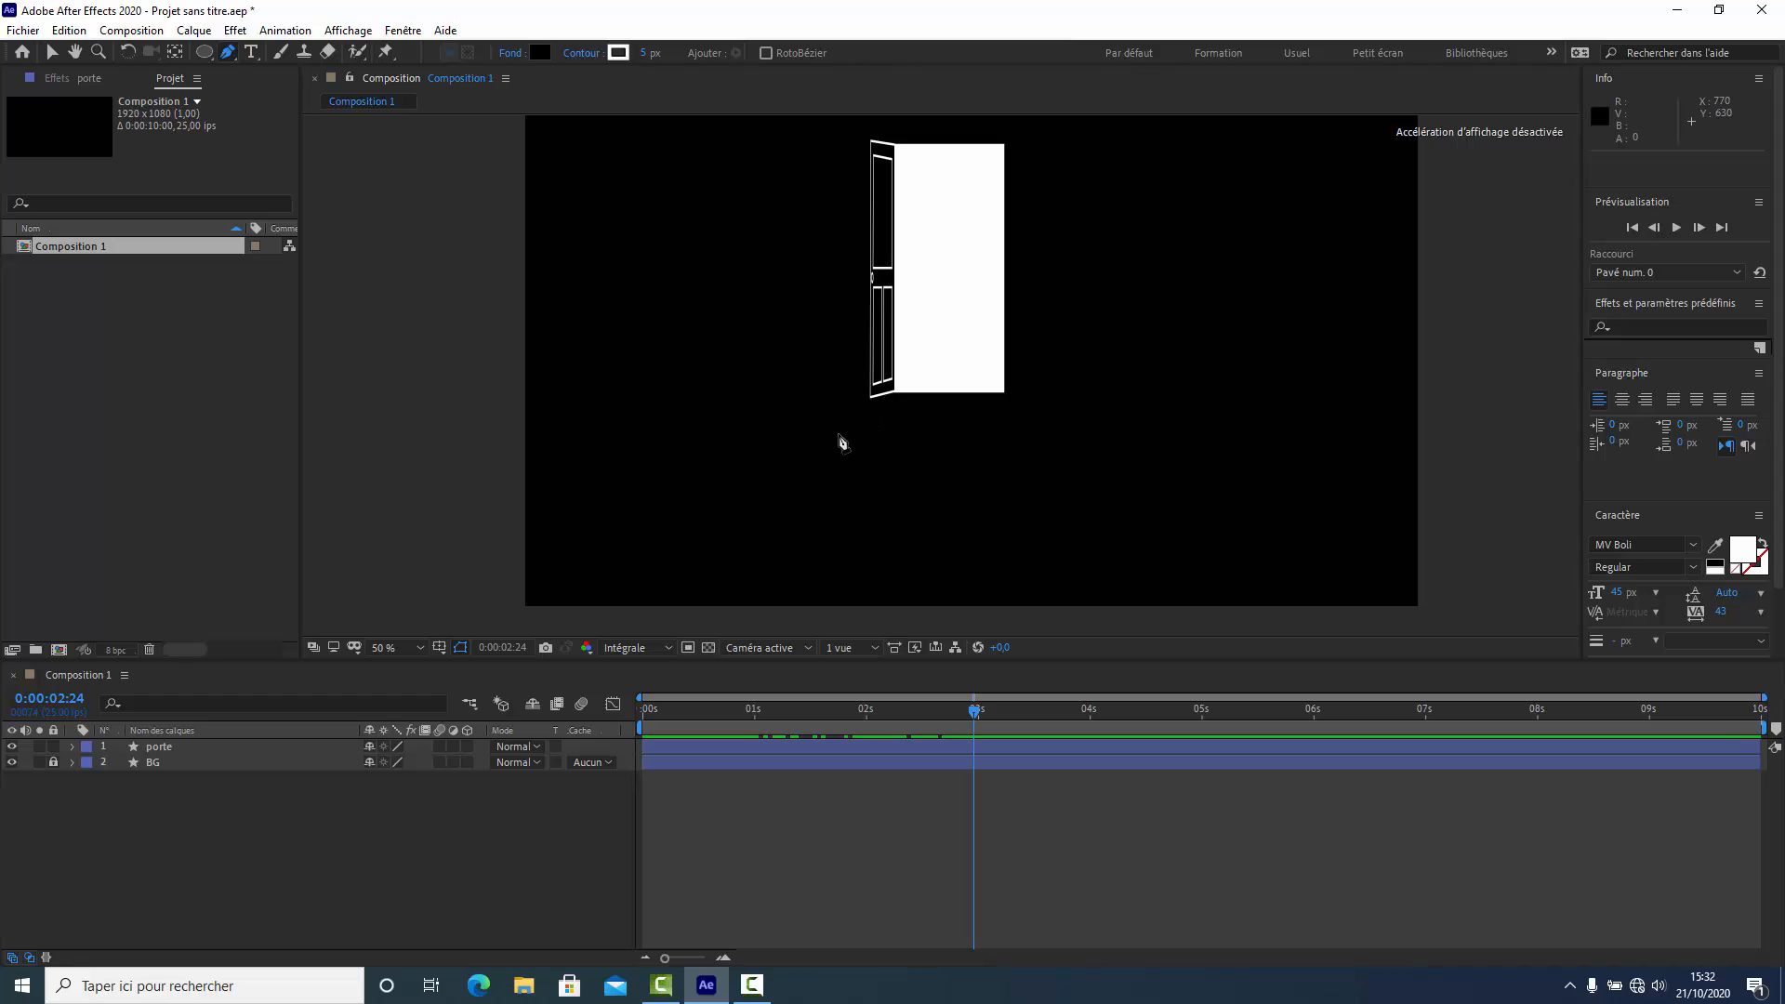
pyautogui.click(1003, 392)
pyautogui.click(1113, 604)
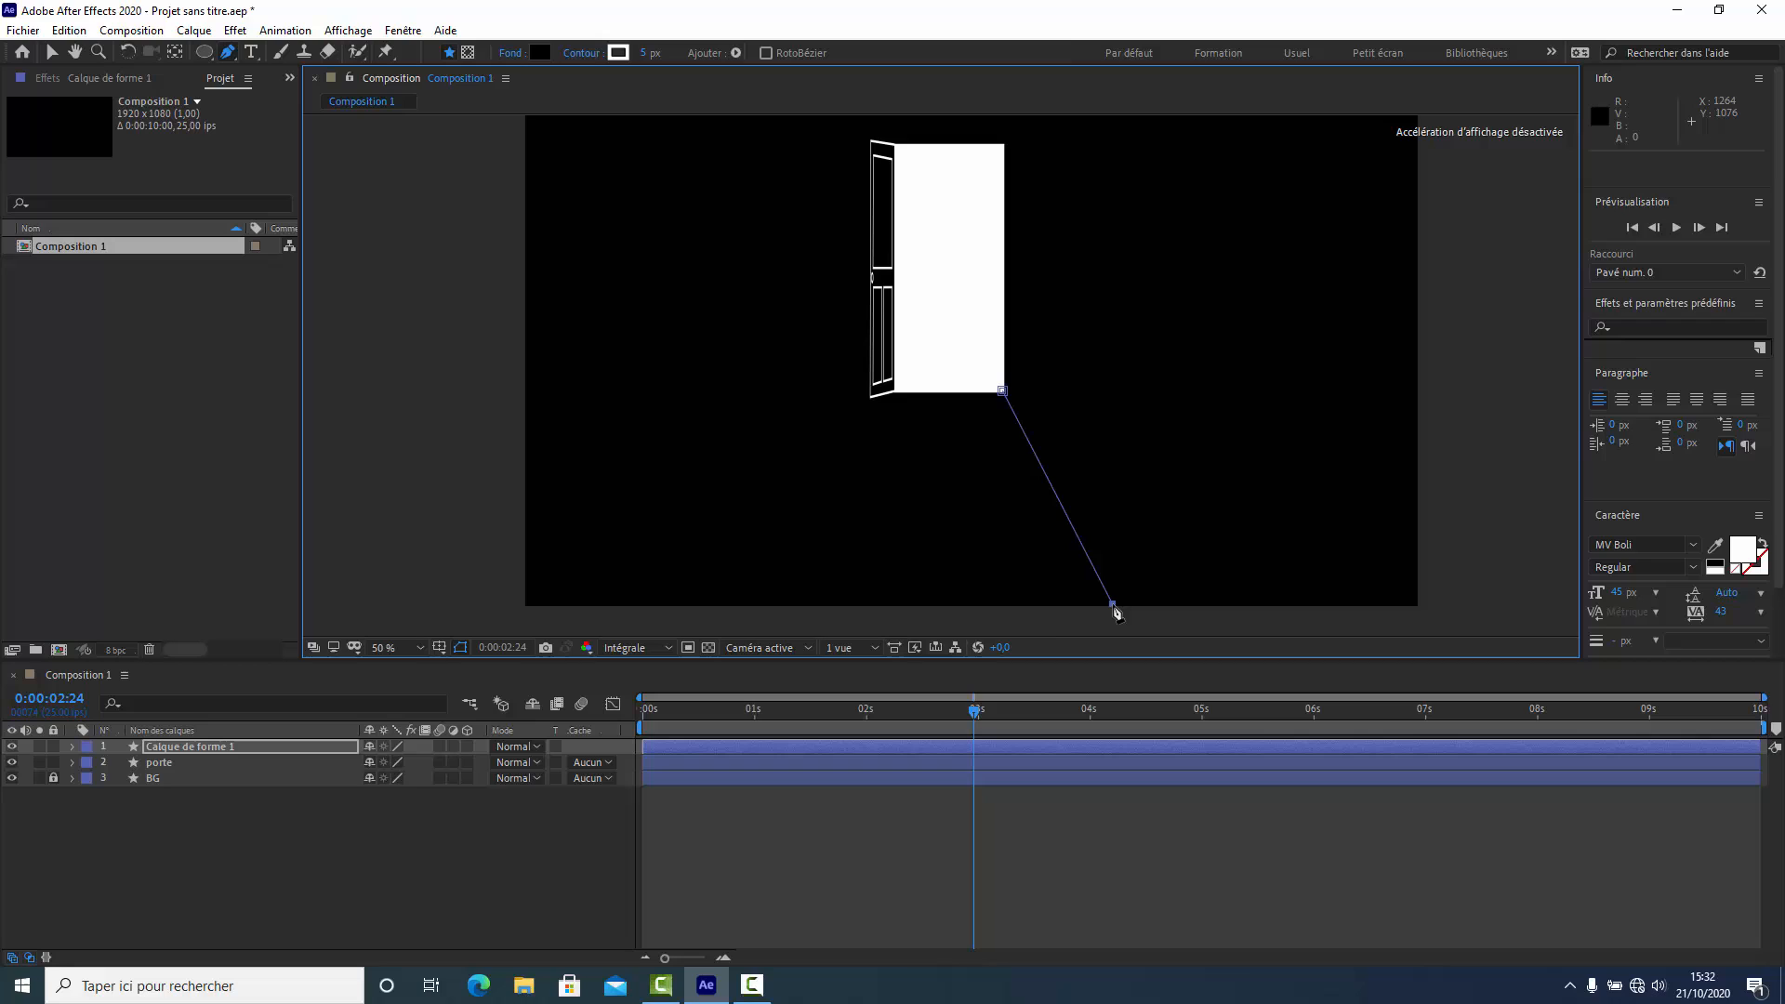
pyautogui.click(823, 605)
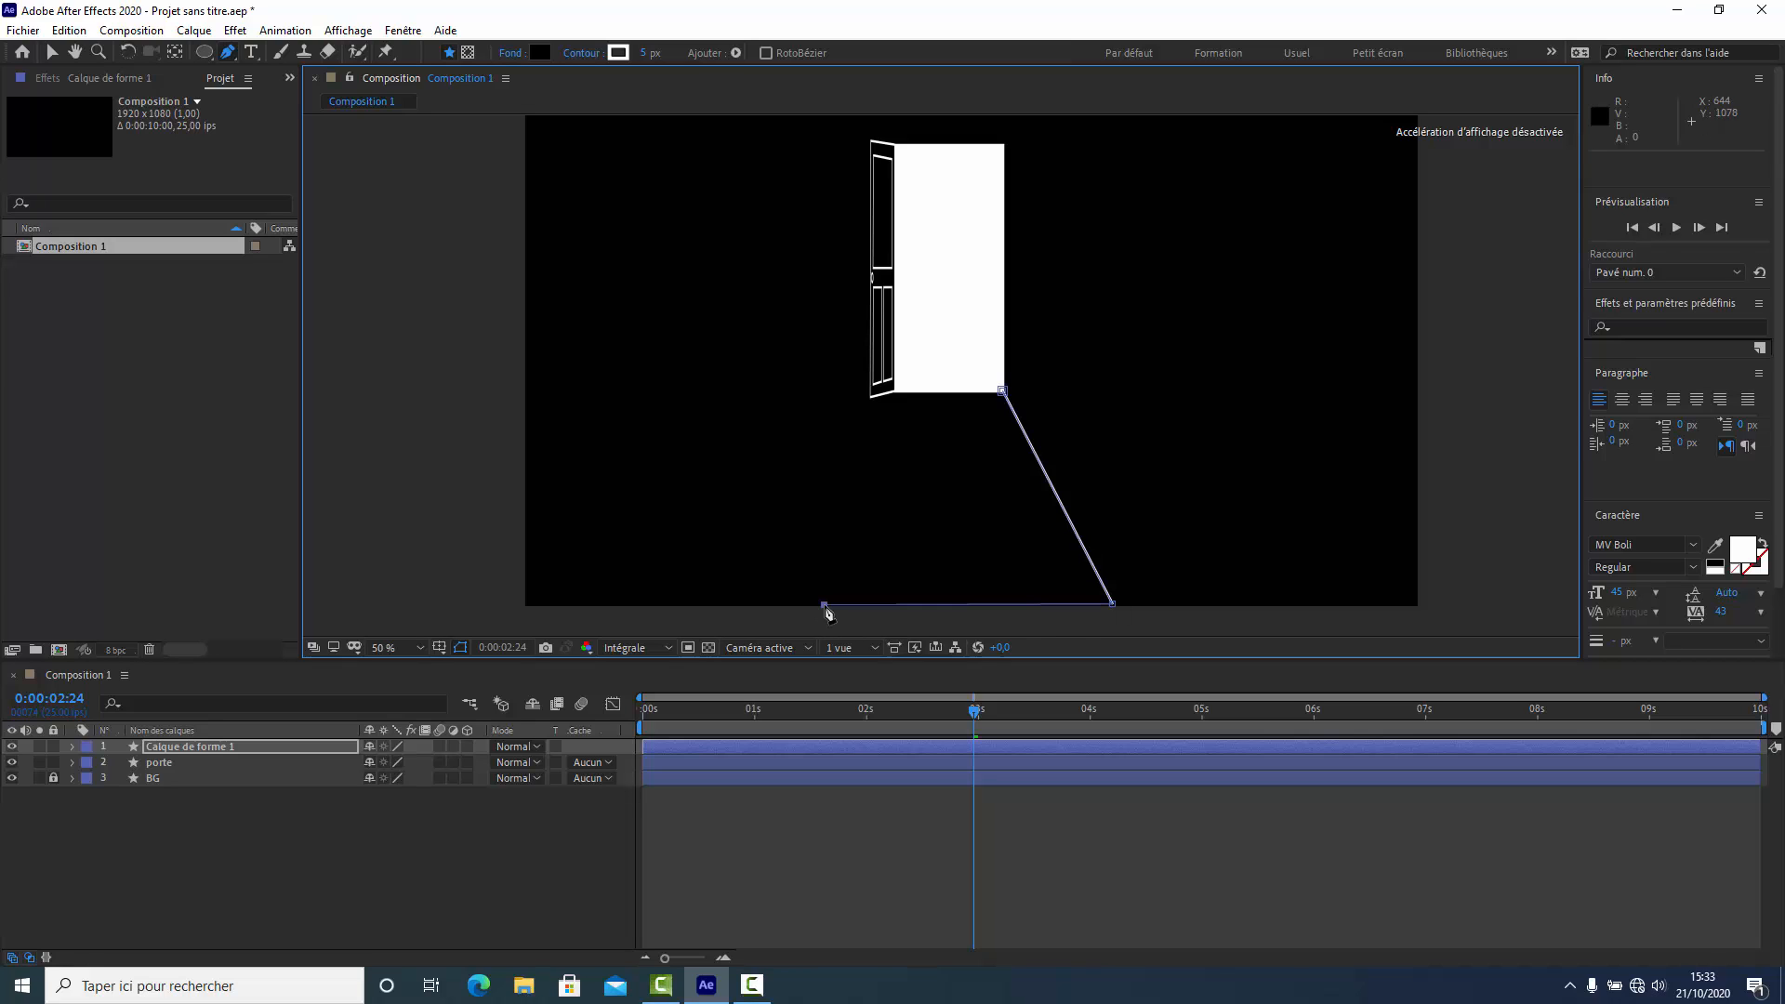
pyautogui.click(868, 398)
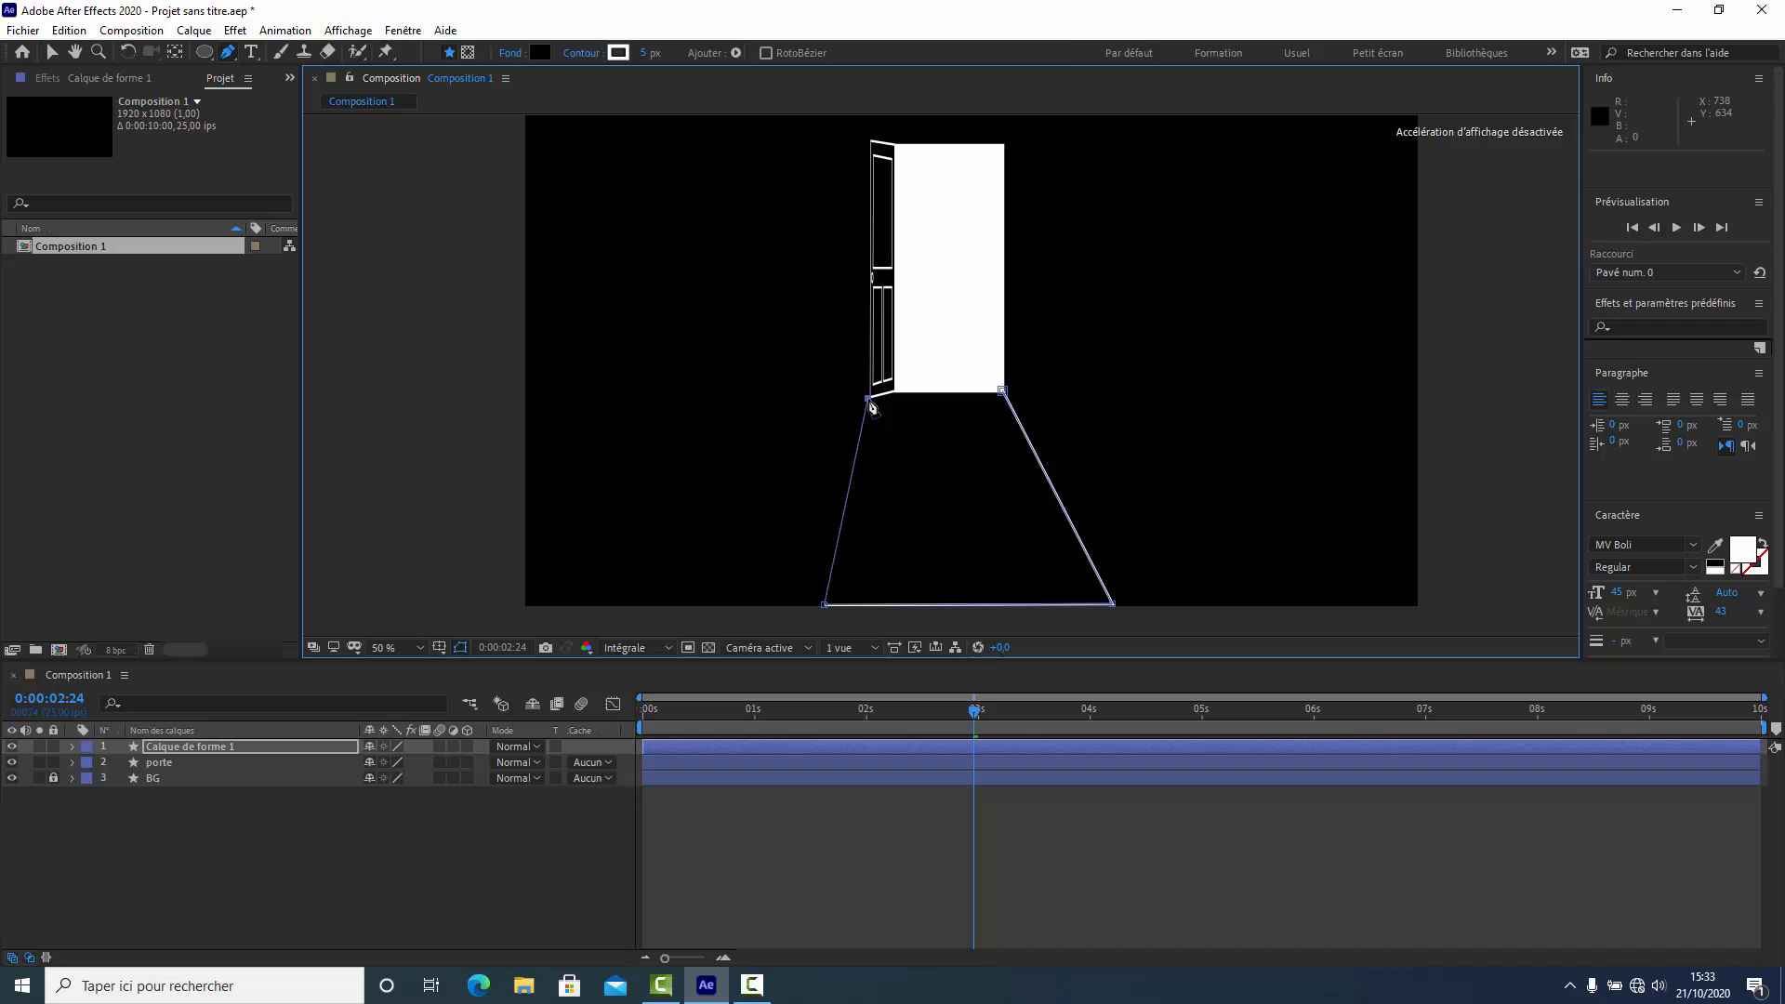
pyautogui.click(1002, 391)
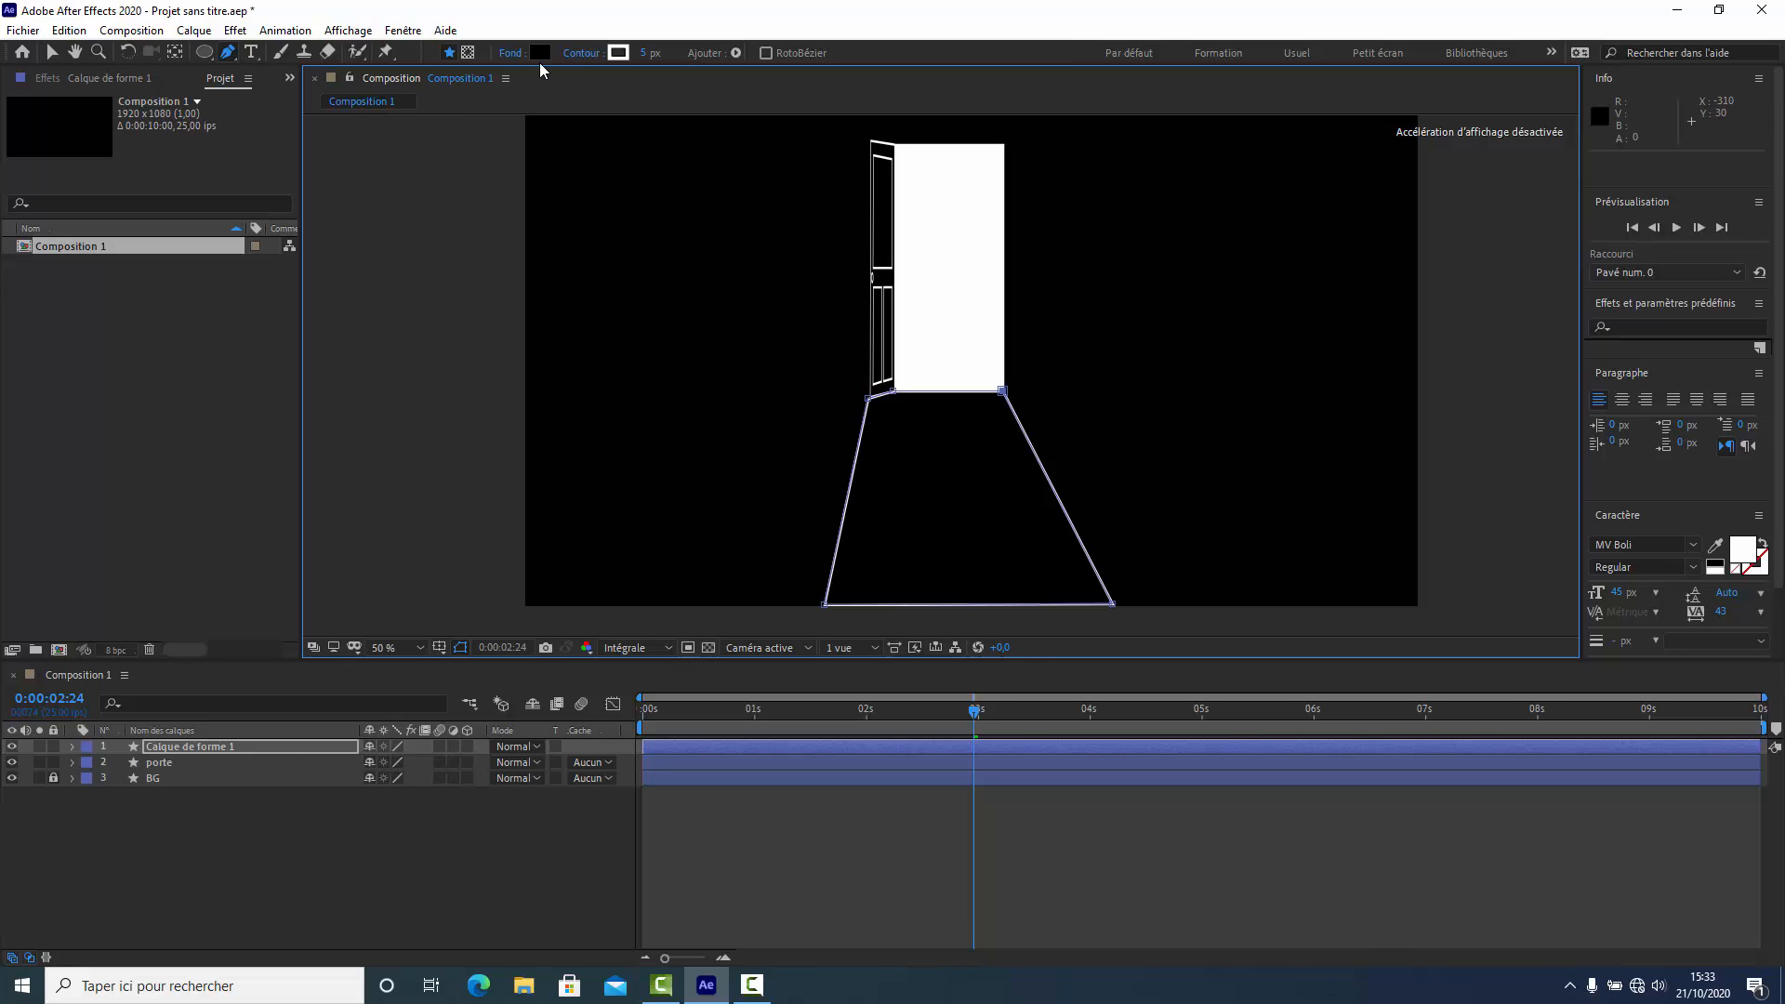
# Change the floor shape's fill to a linear gradient at 100 % opacity.
pyautogui.click(516, 53)
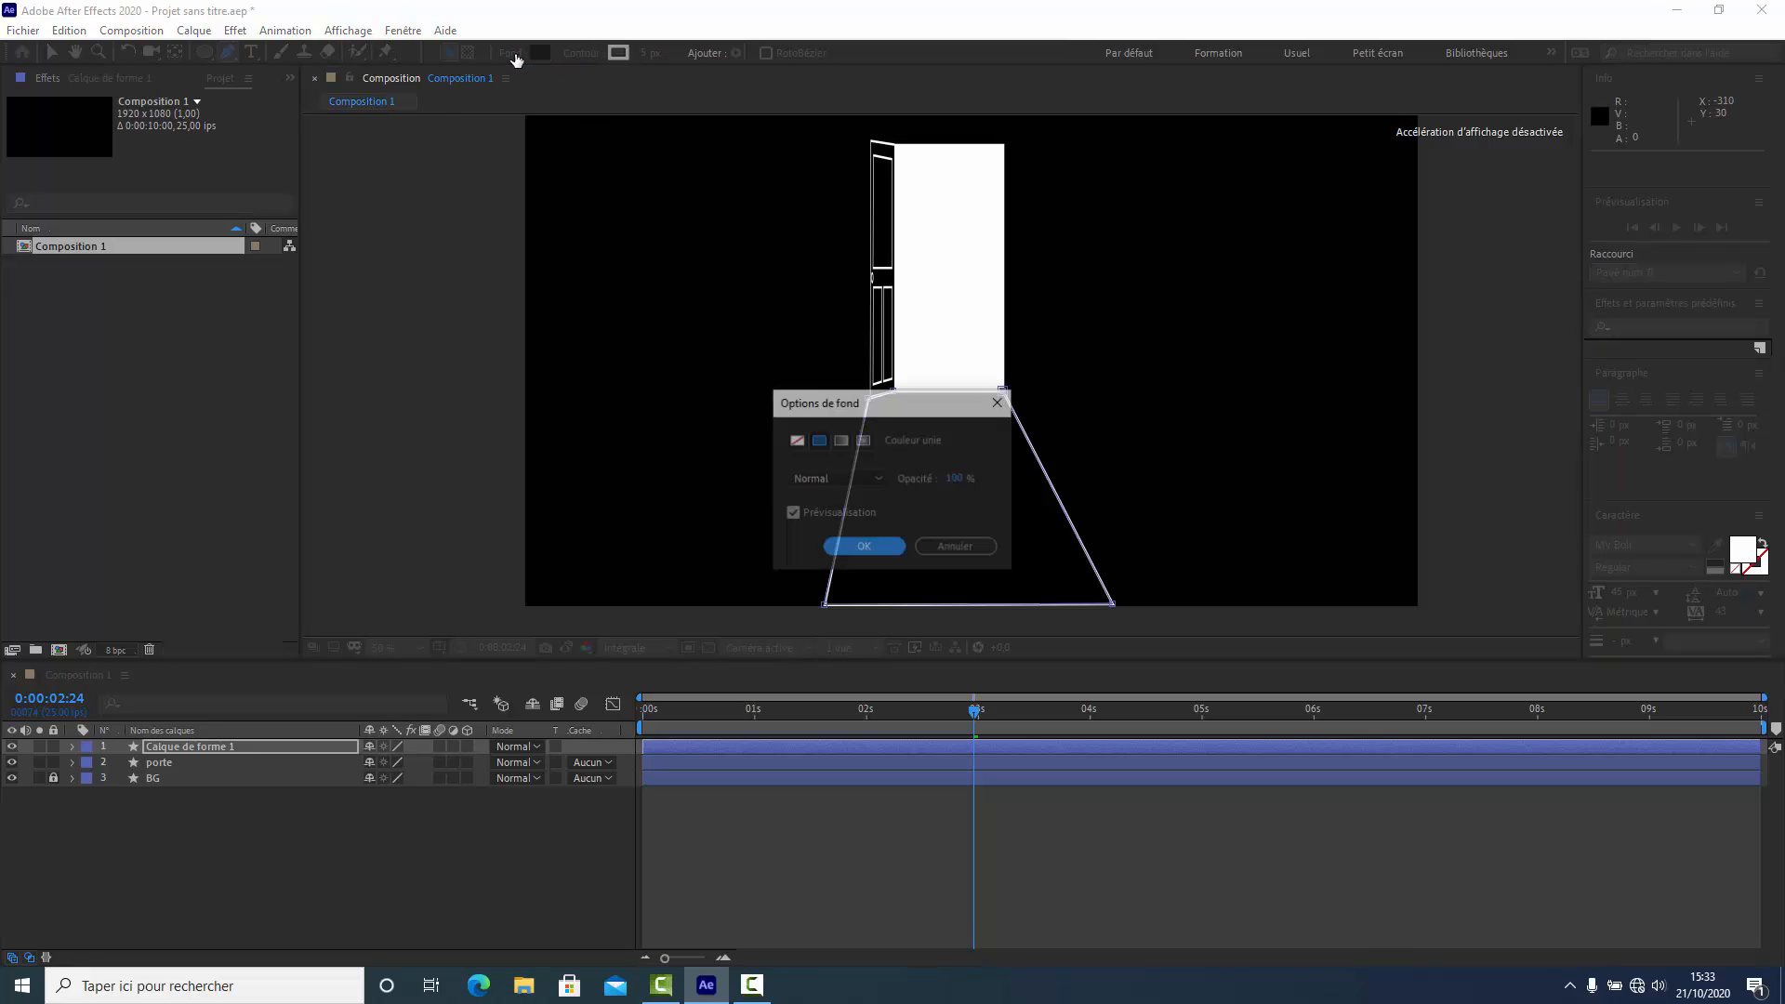
pyautogui.click(840, 441)
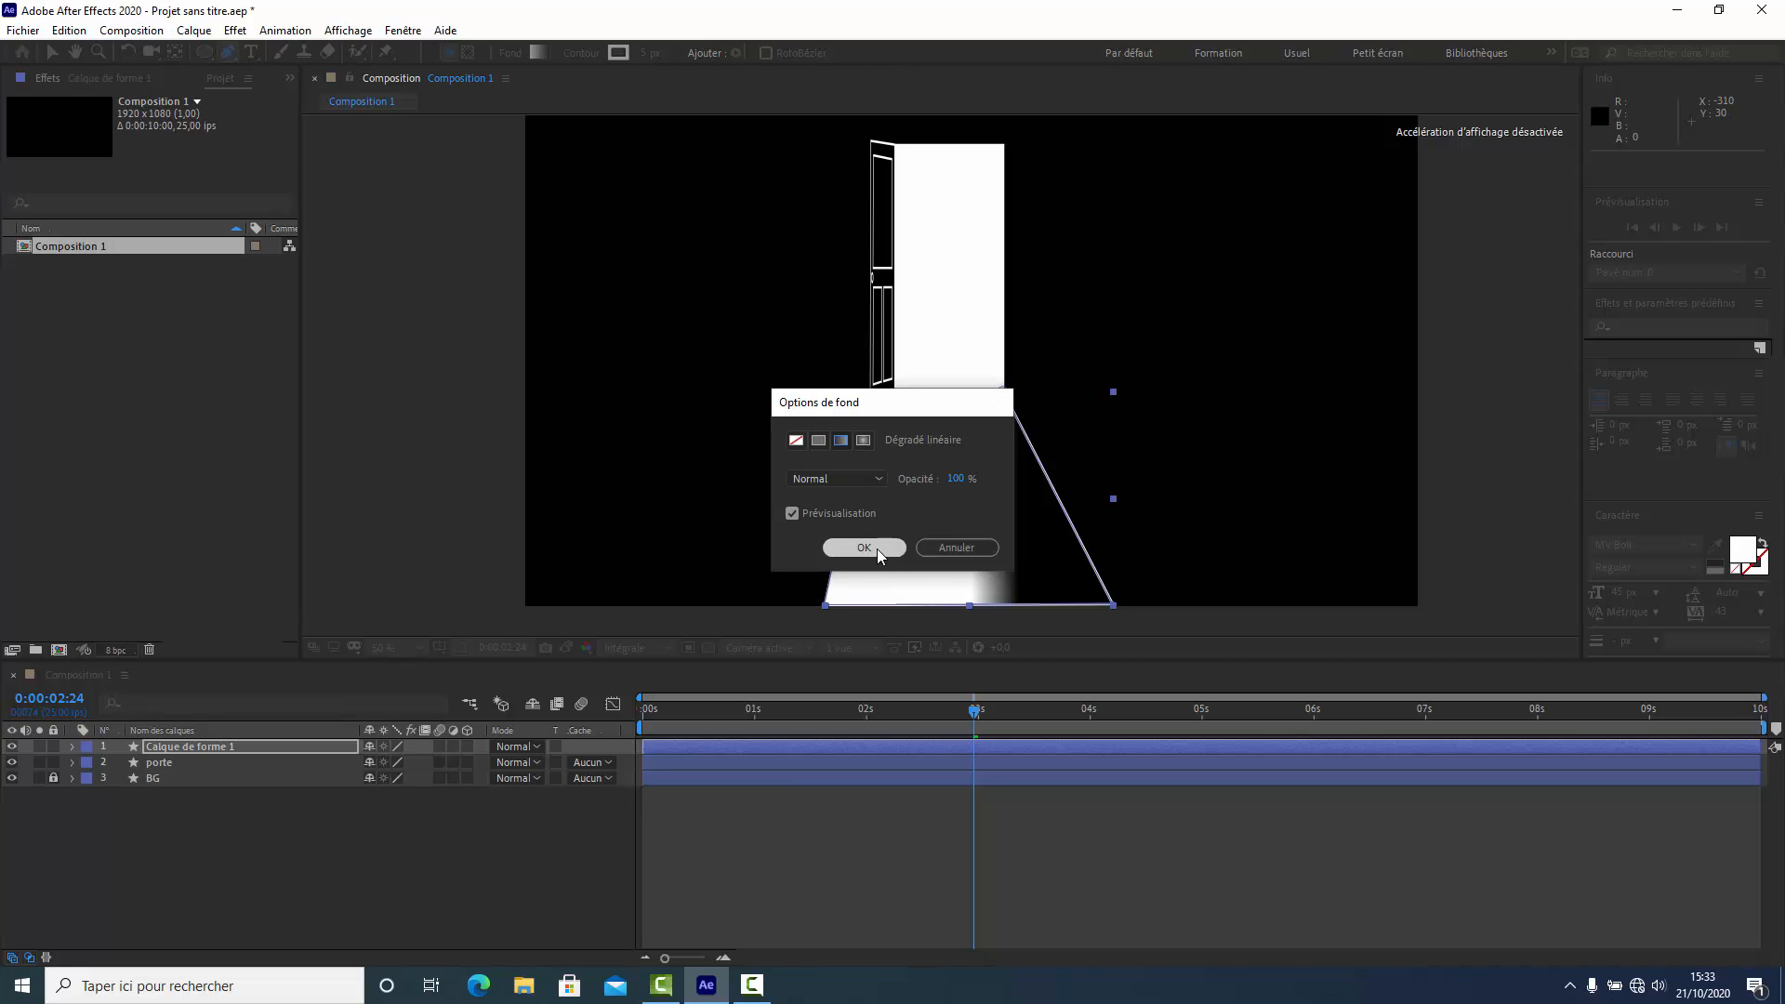
pyautogui.click(873, 548)
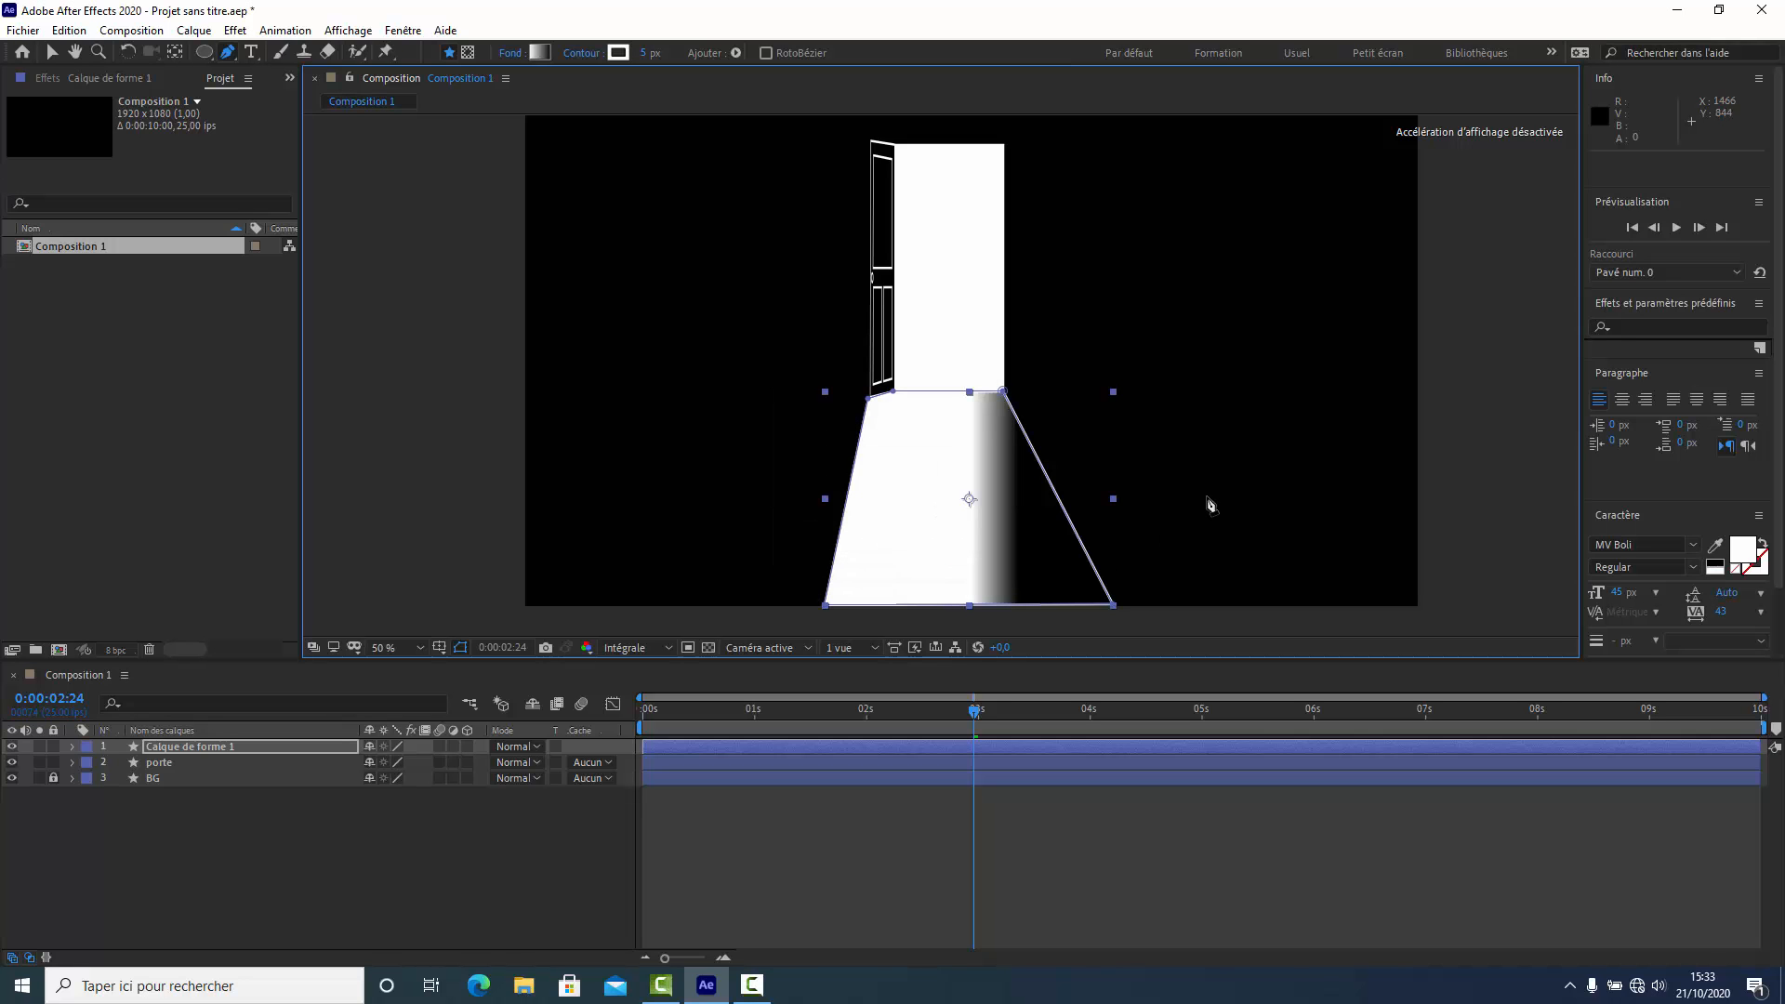
# Expand Fond en dégradé 1 and reposition the gradient vertically, with its start point at about 4,232 and end point at about 32,542.
pyautogui.click(73, 746)
pyautogui.click(72, 746)
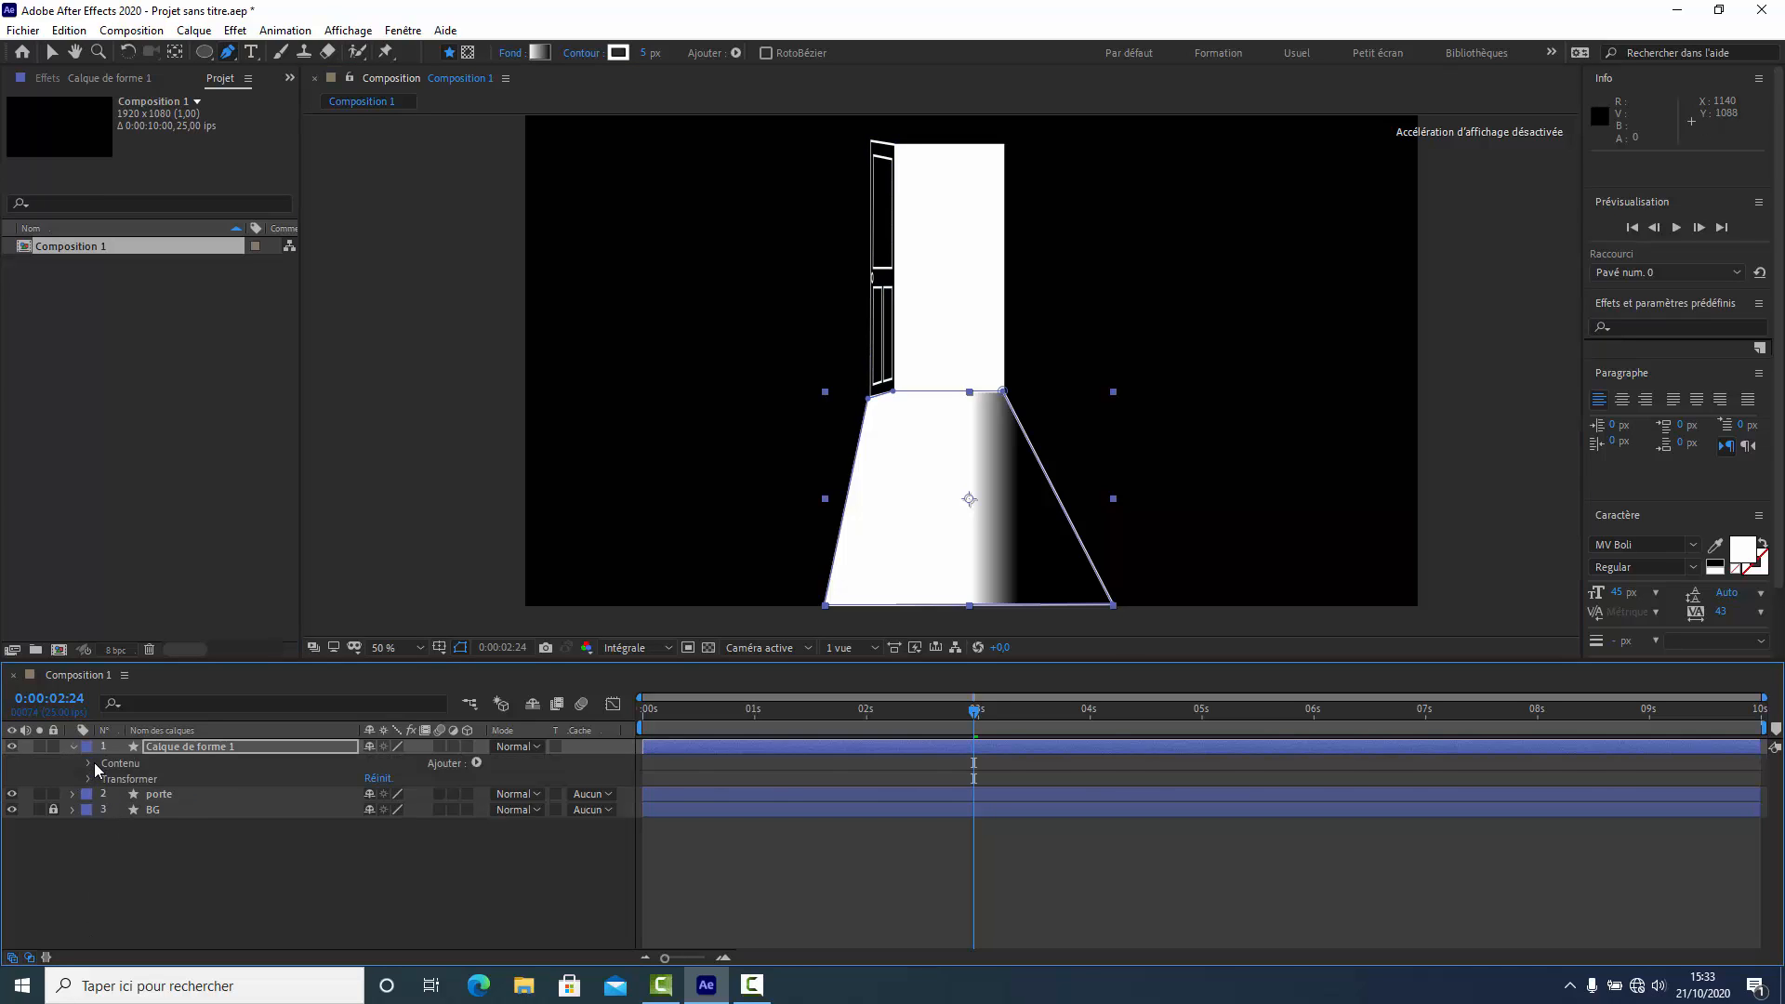
pyautogui.click(89, 764)
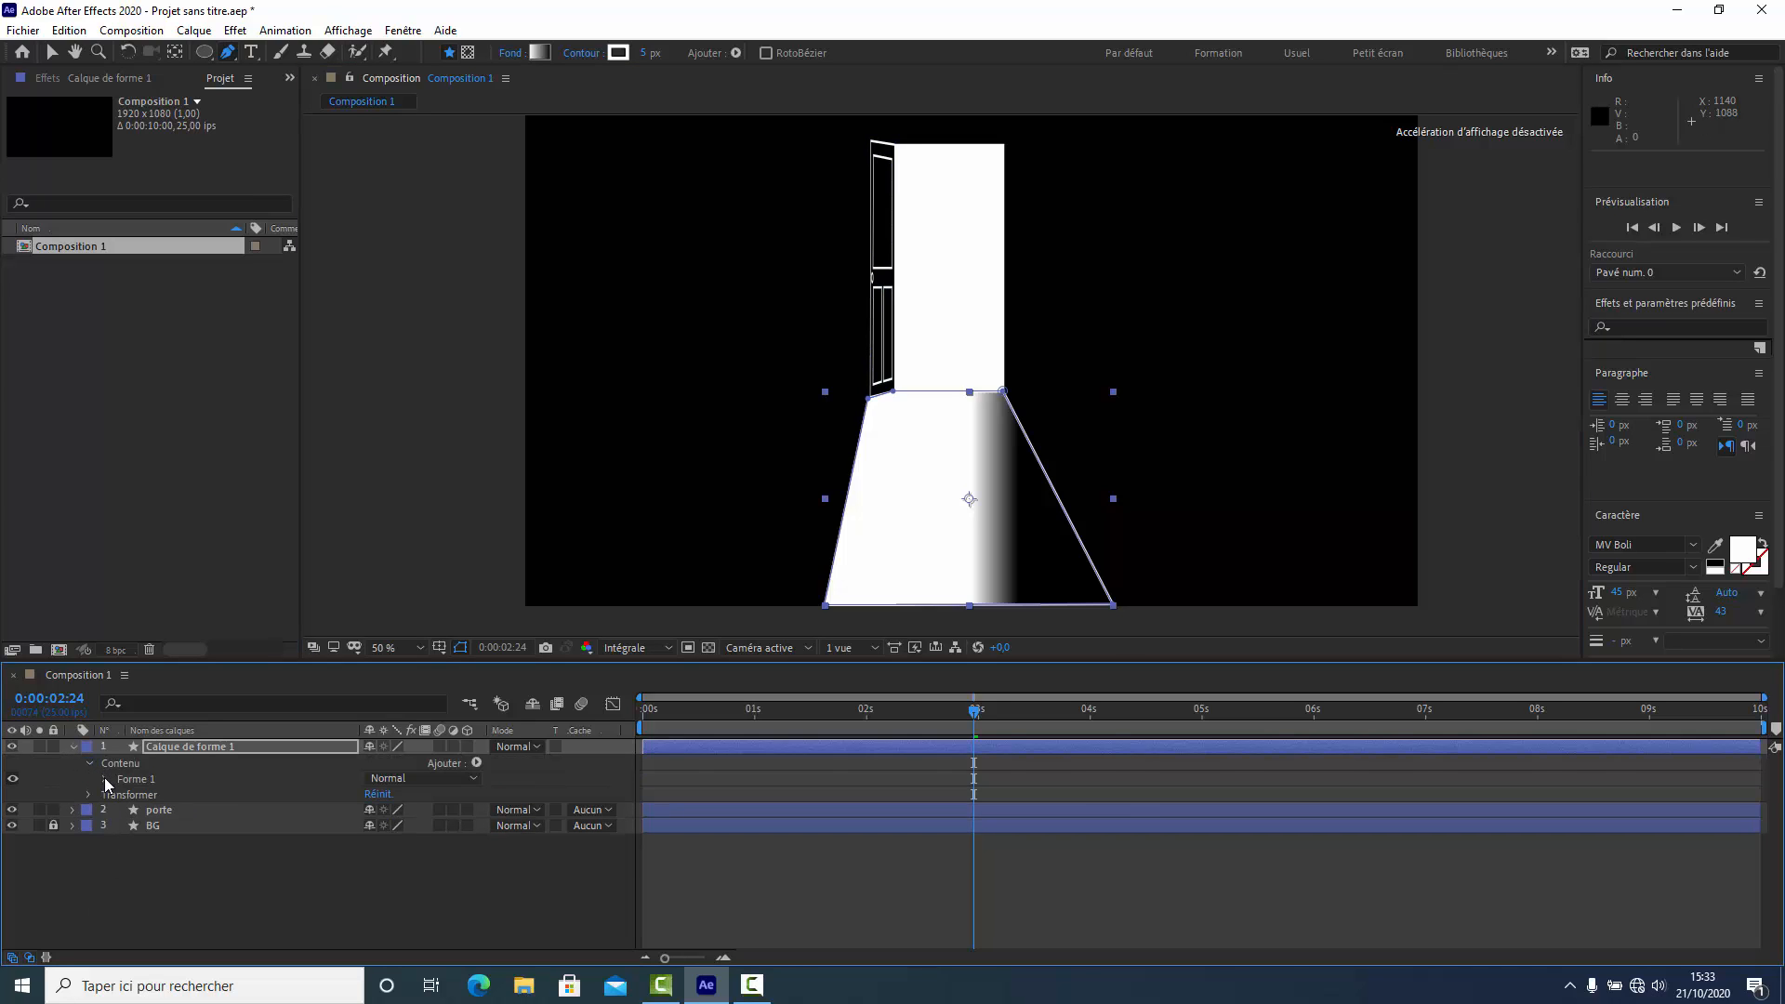
pyautogui.click(105, 779)
pyautogui.click(206, 828)
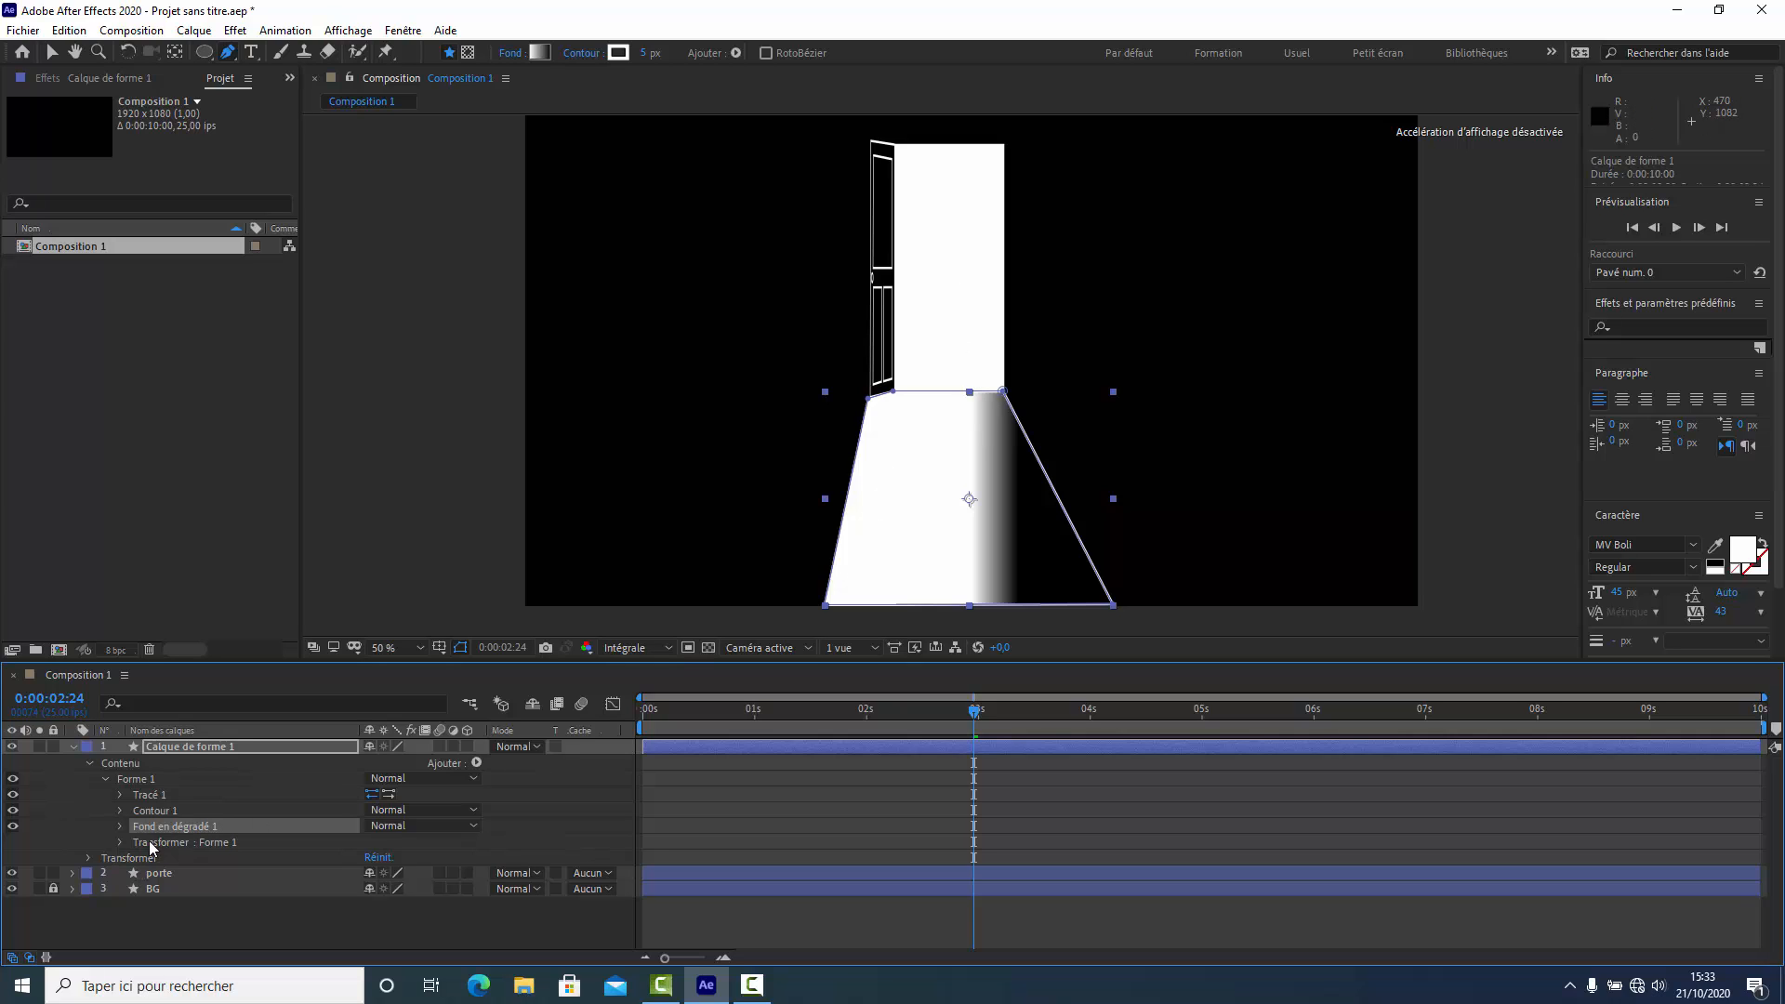
pyautogui.click(121, 825)
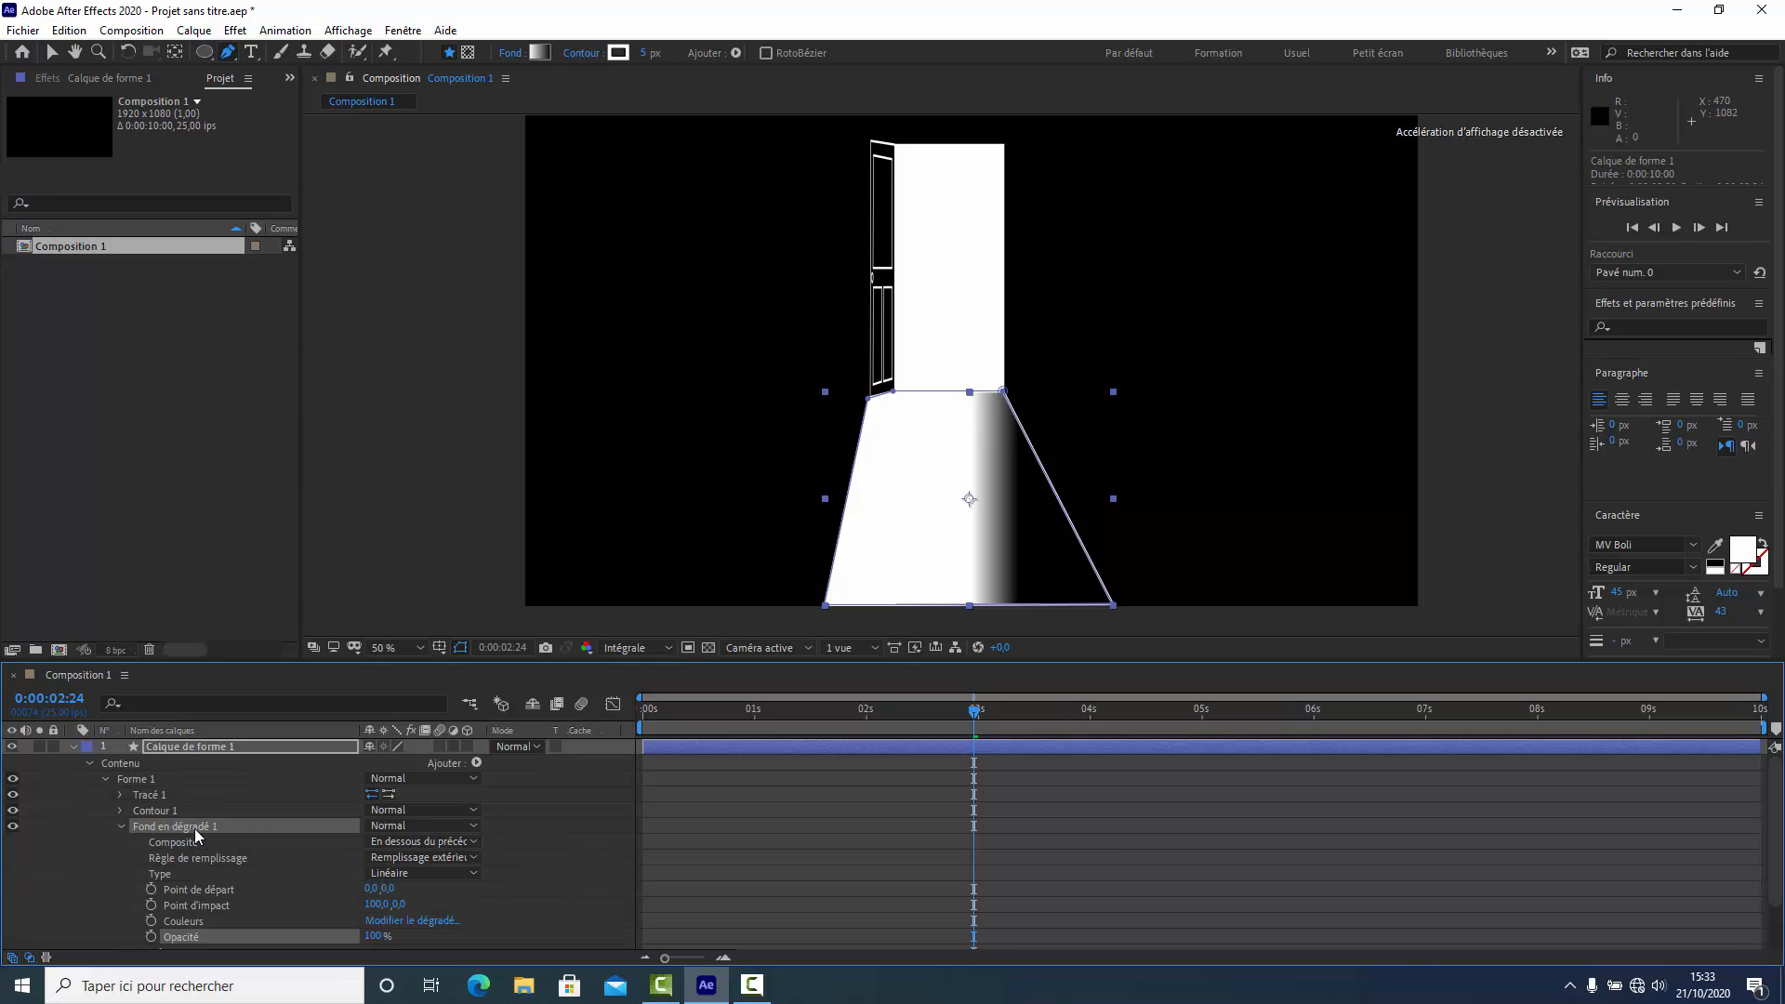
pyautogui.press('v')
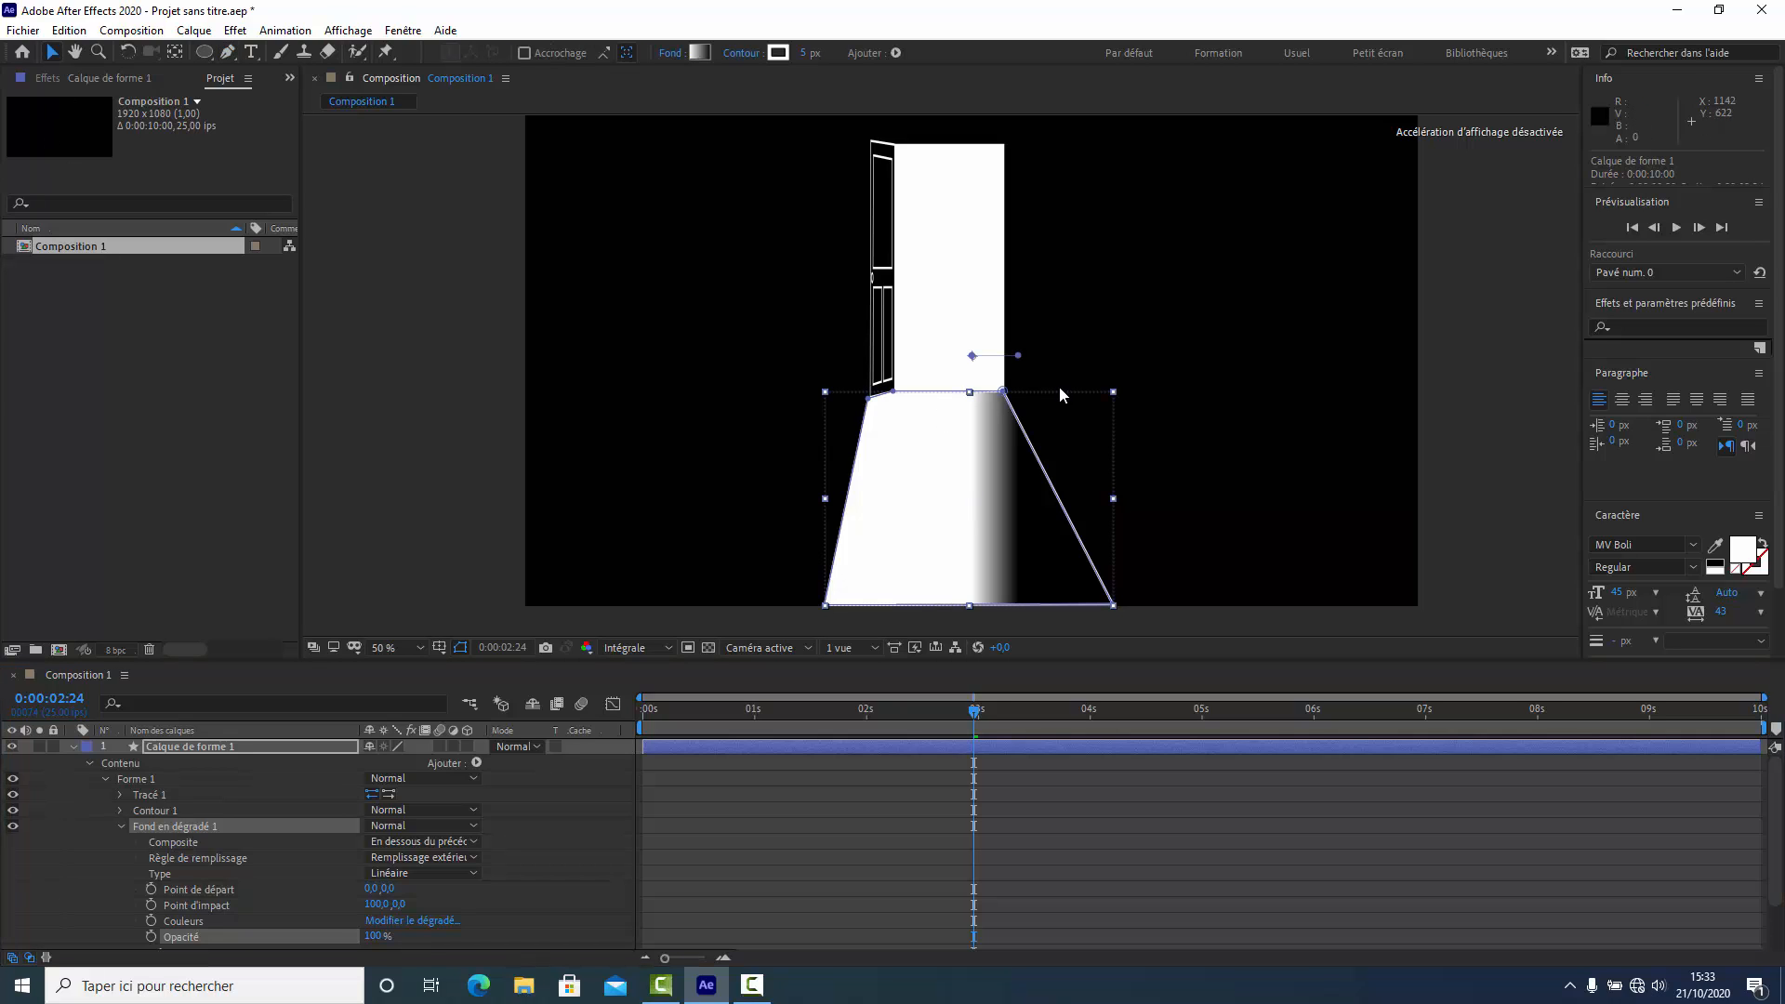
pyautogui.moveTo(1019, 358); pyautogui.dragTo(987, 607)
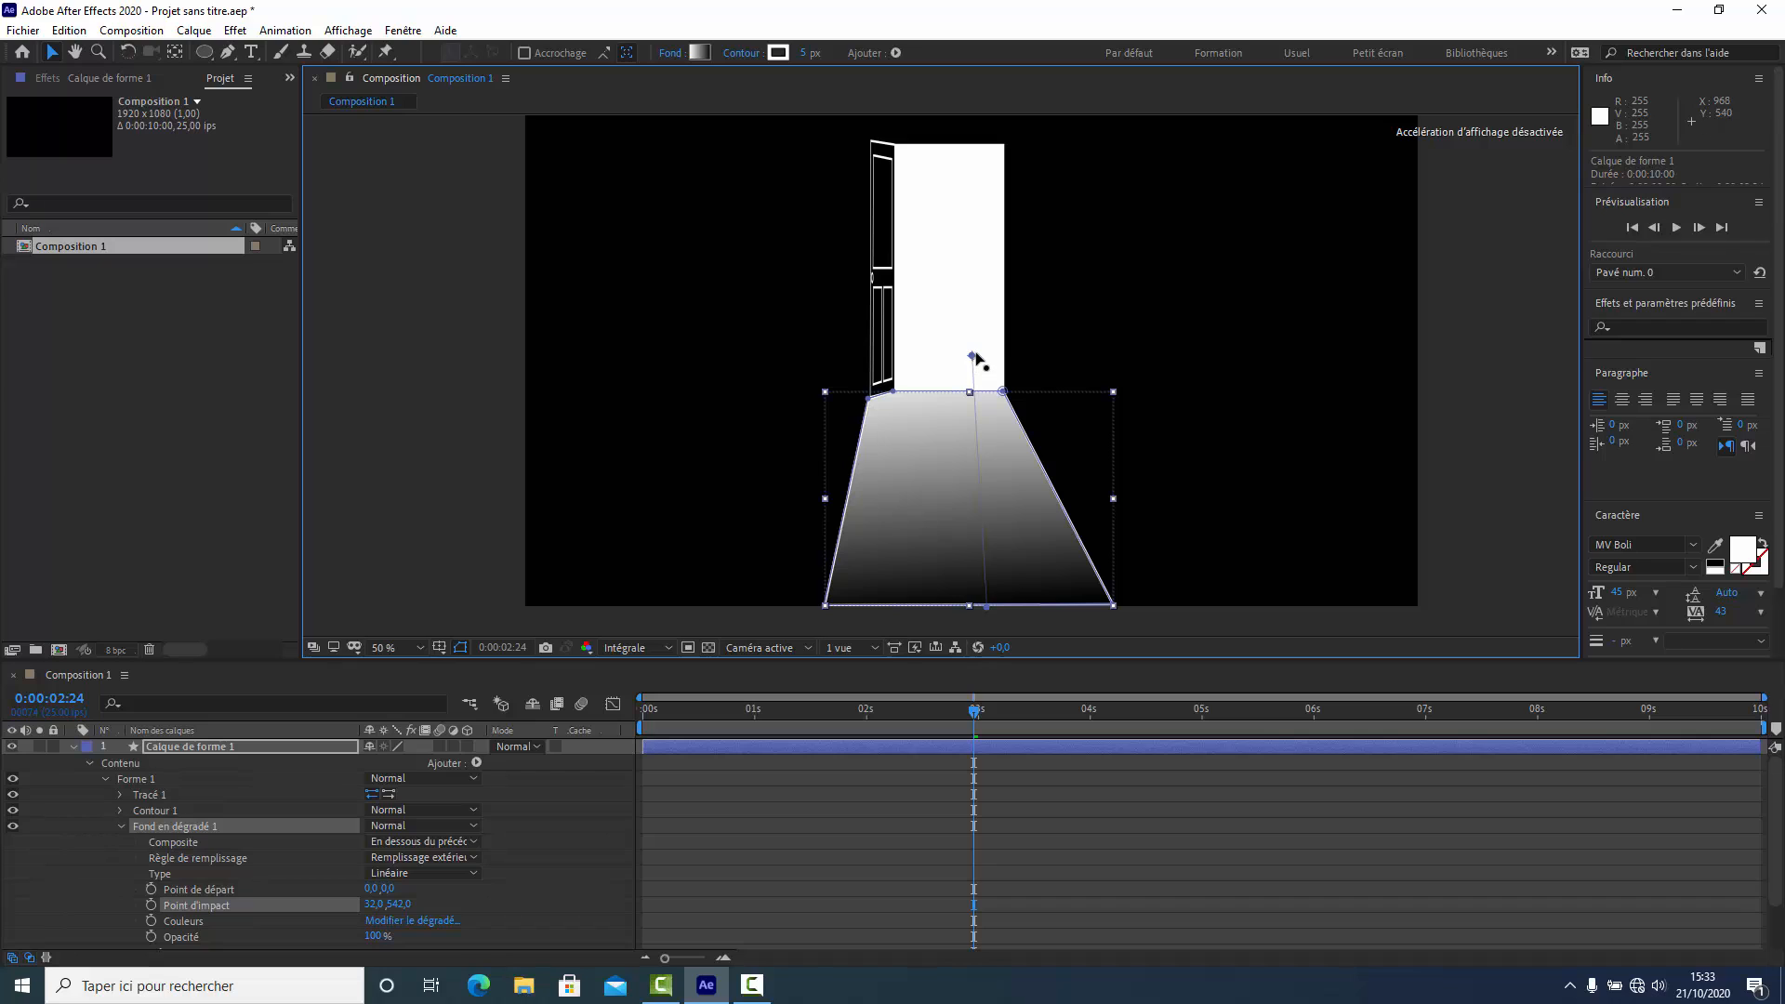
pyautogui.moveTo(972, 358); pyautogui.dragTo(974, 467)
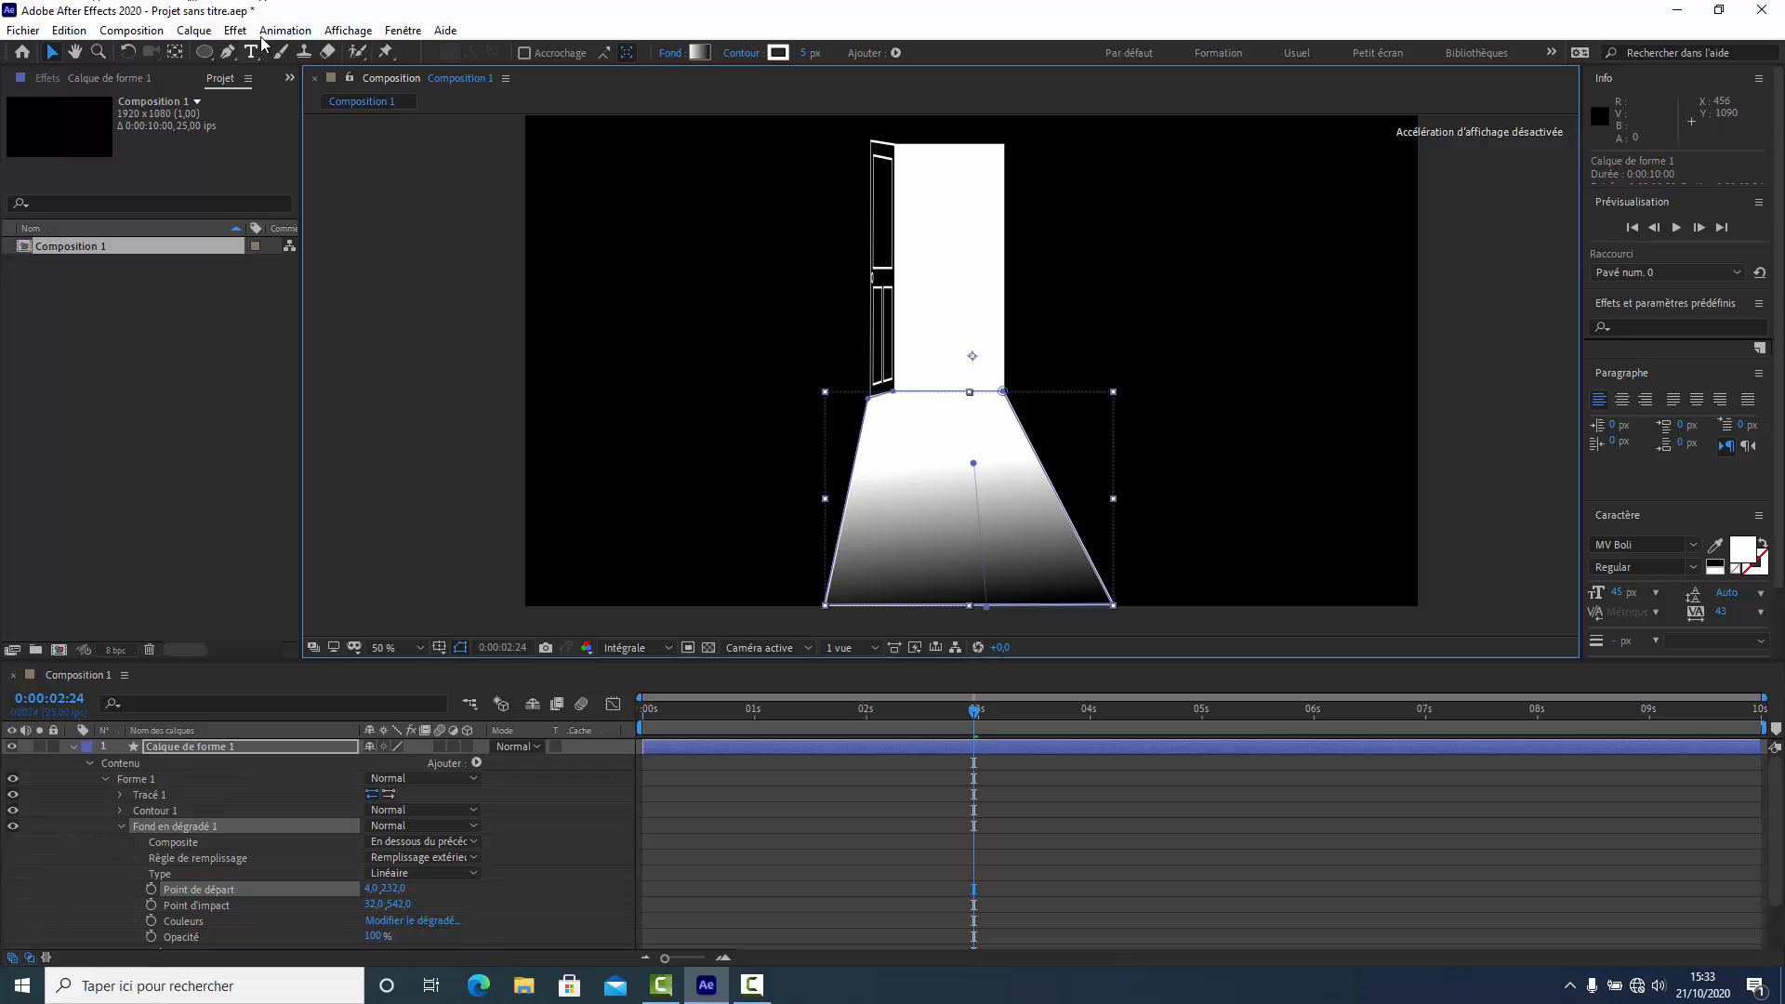
# Apply the Flou gaussien effect to the Calque de forme 1 layer.
pyautogui.click(234, 31)
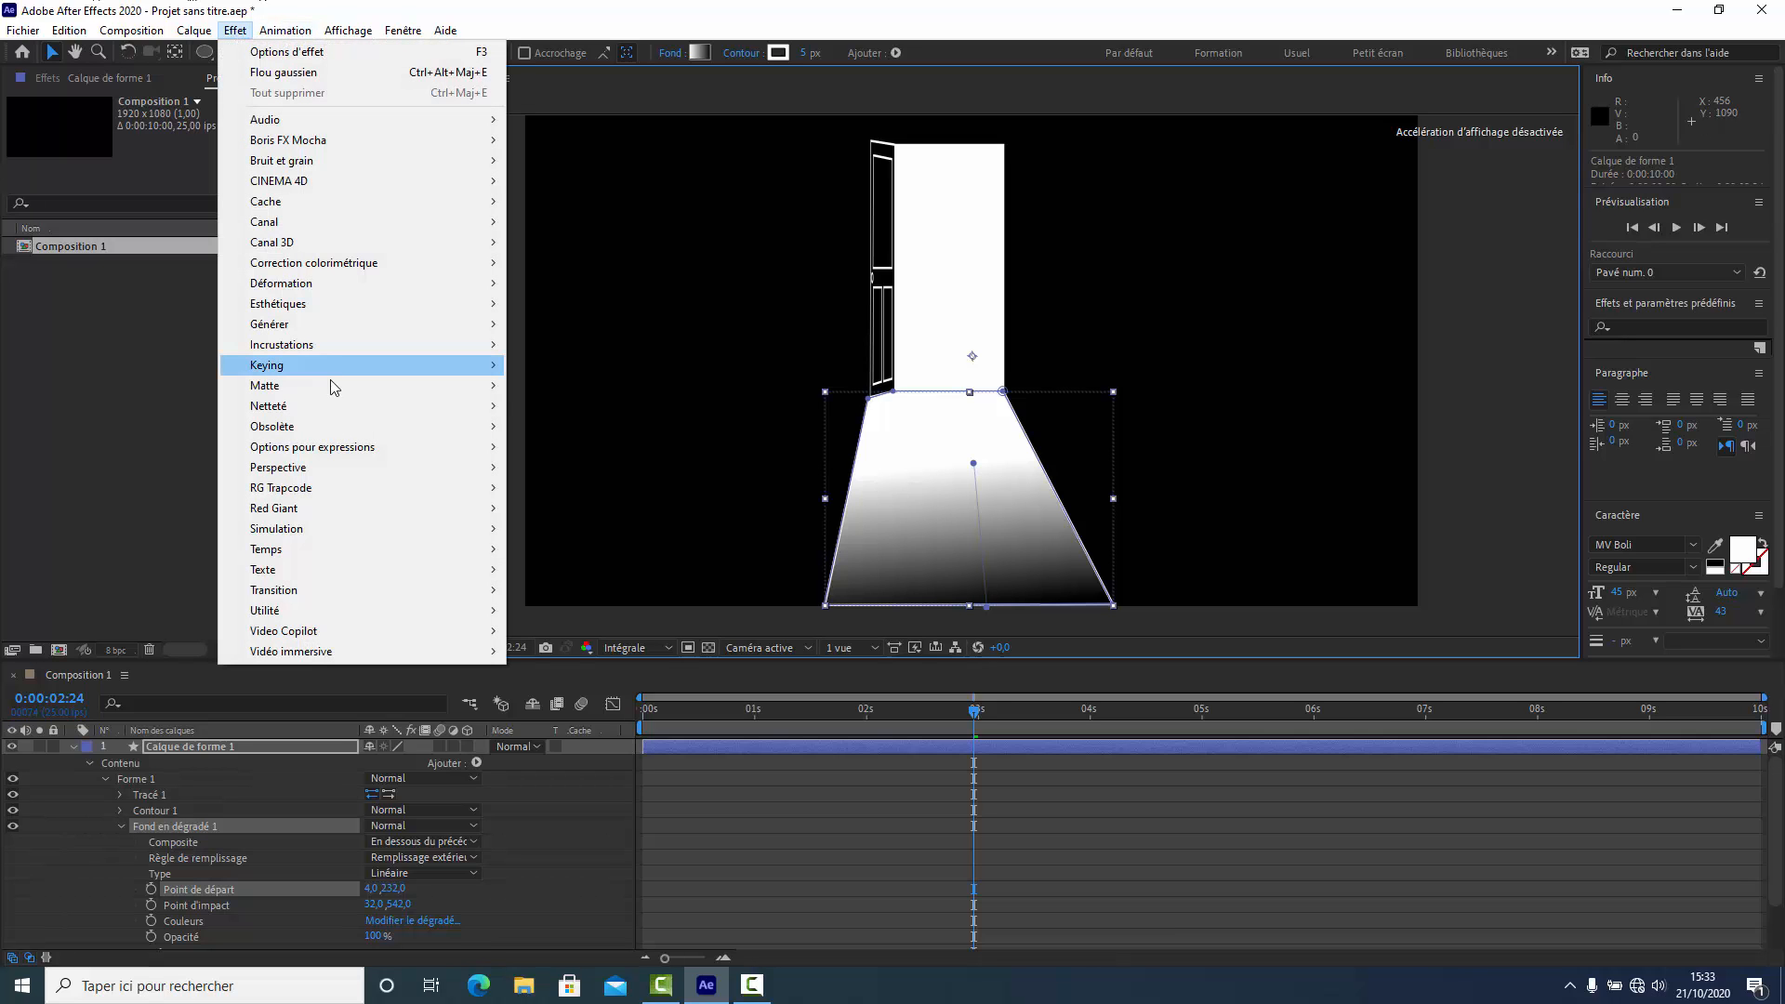
pyautogui.click(190, 746)
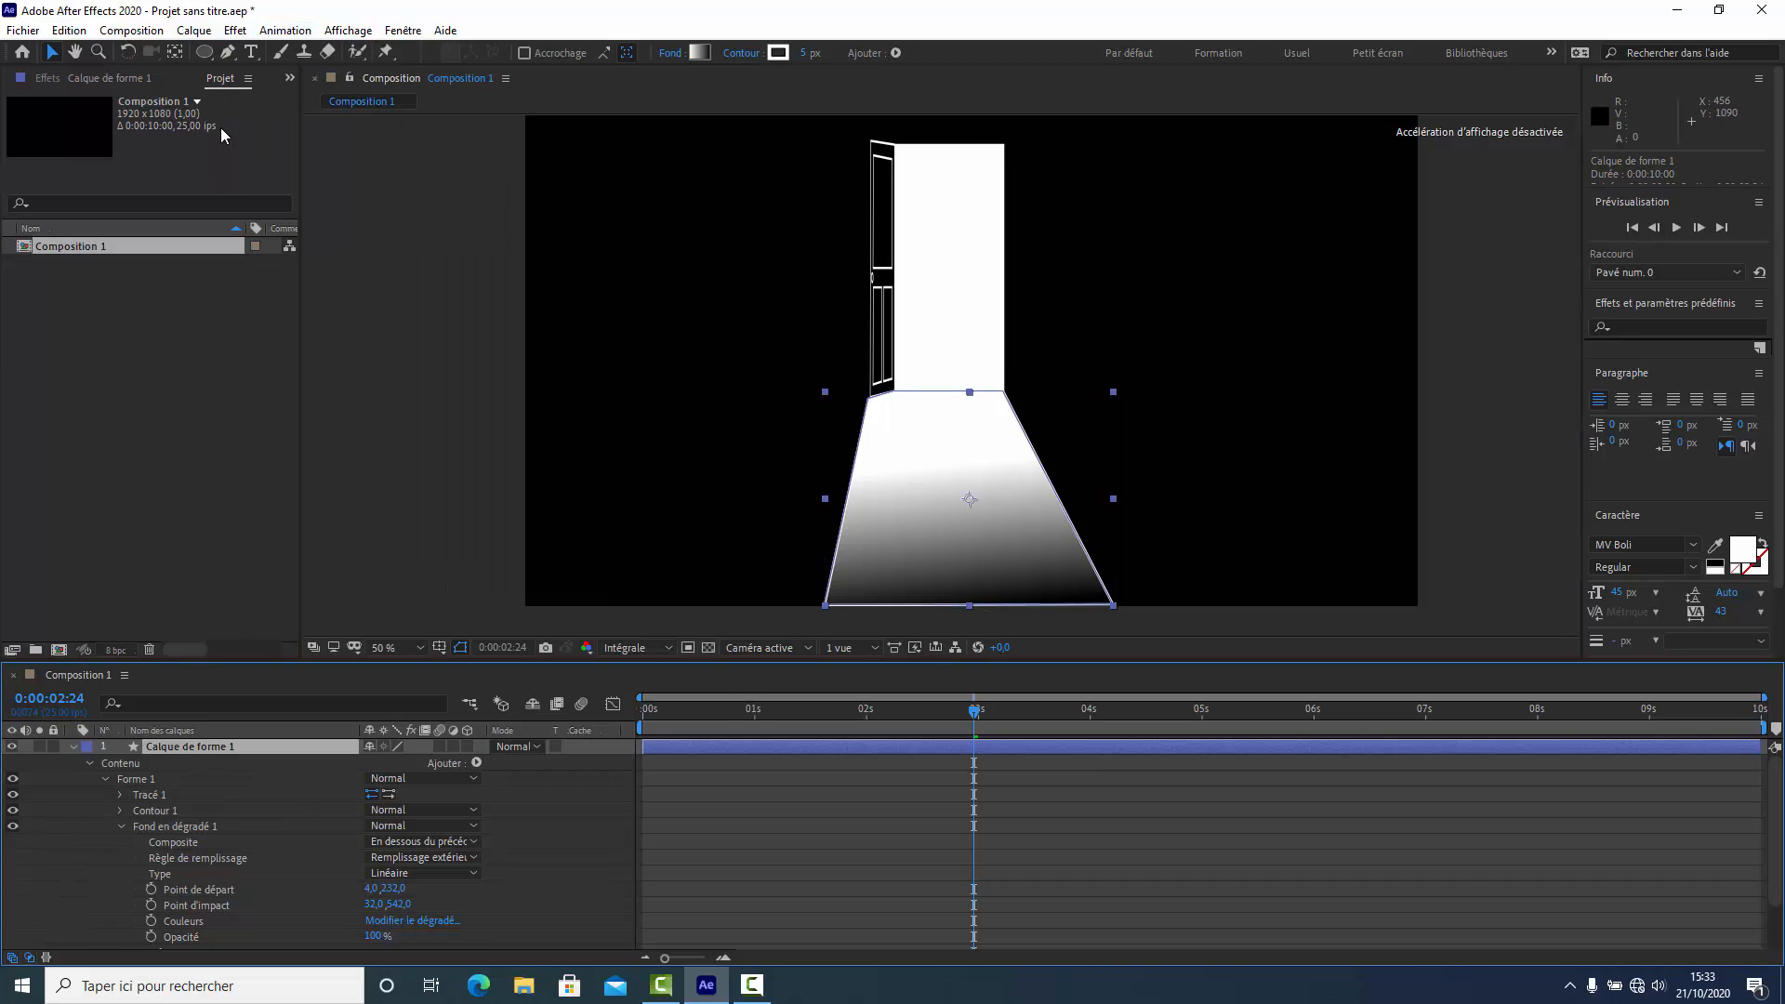
pyautogui.click(234, 31)
pyautogui.moveTo(328, 423)
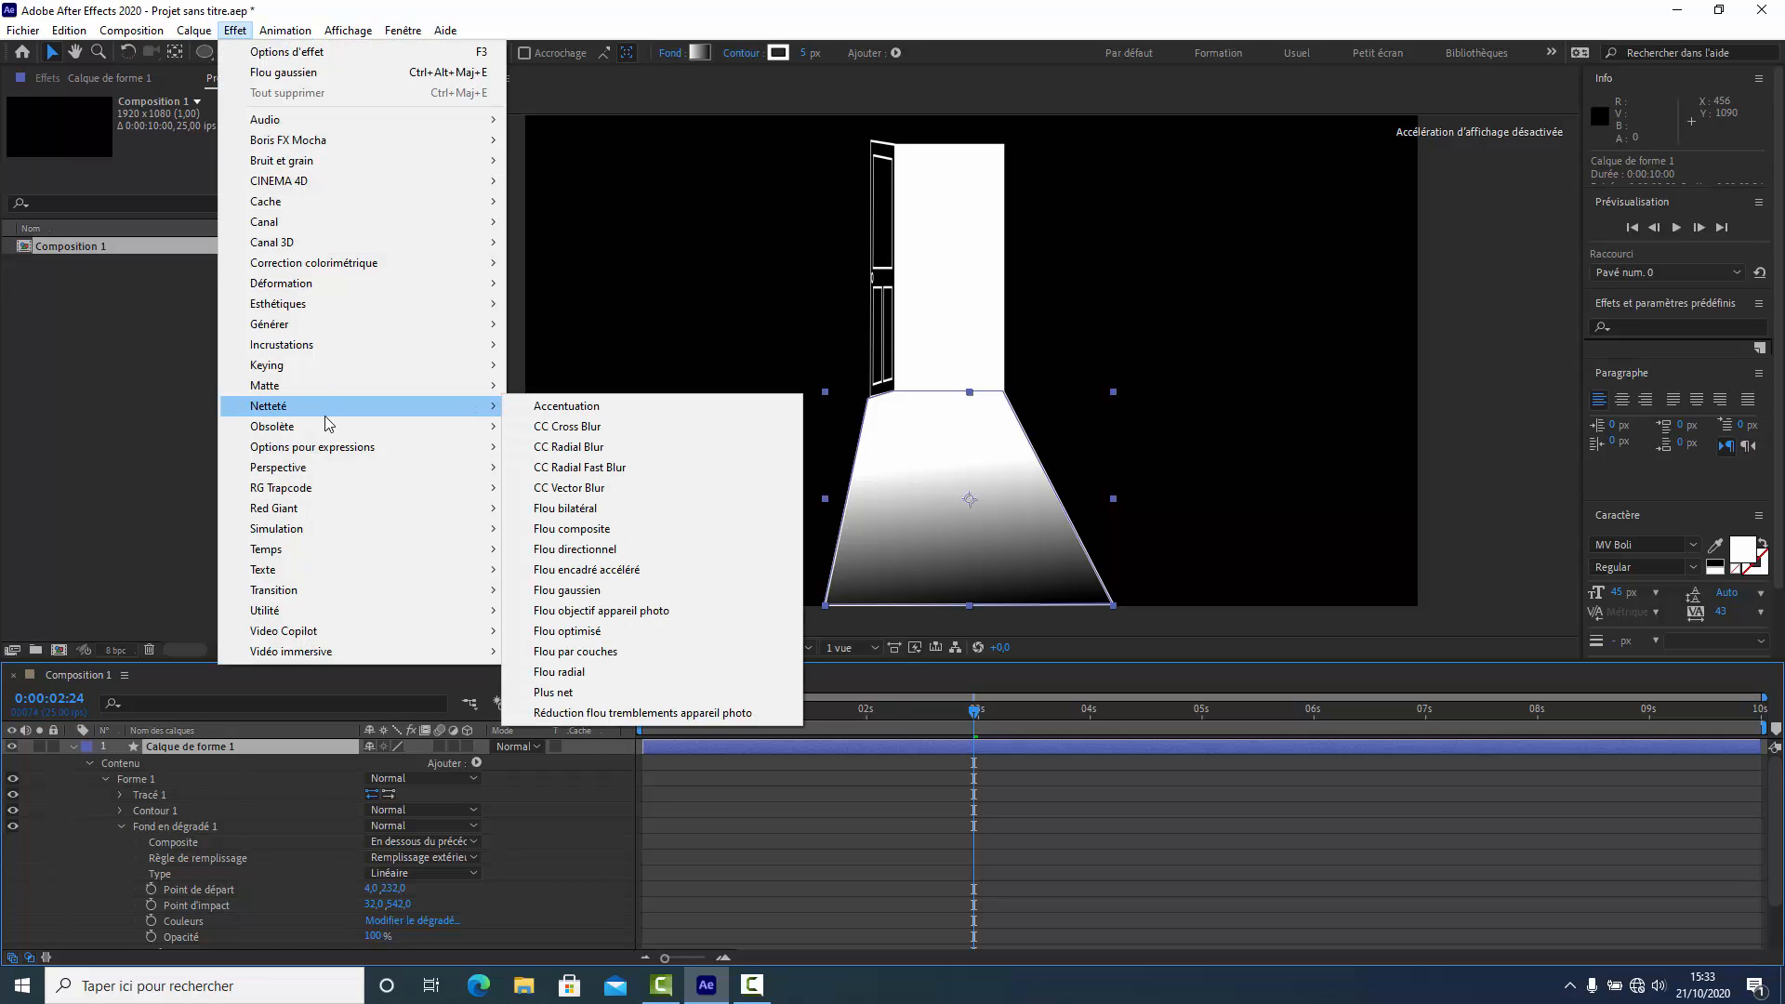
pyautogui.click(608, 593)
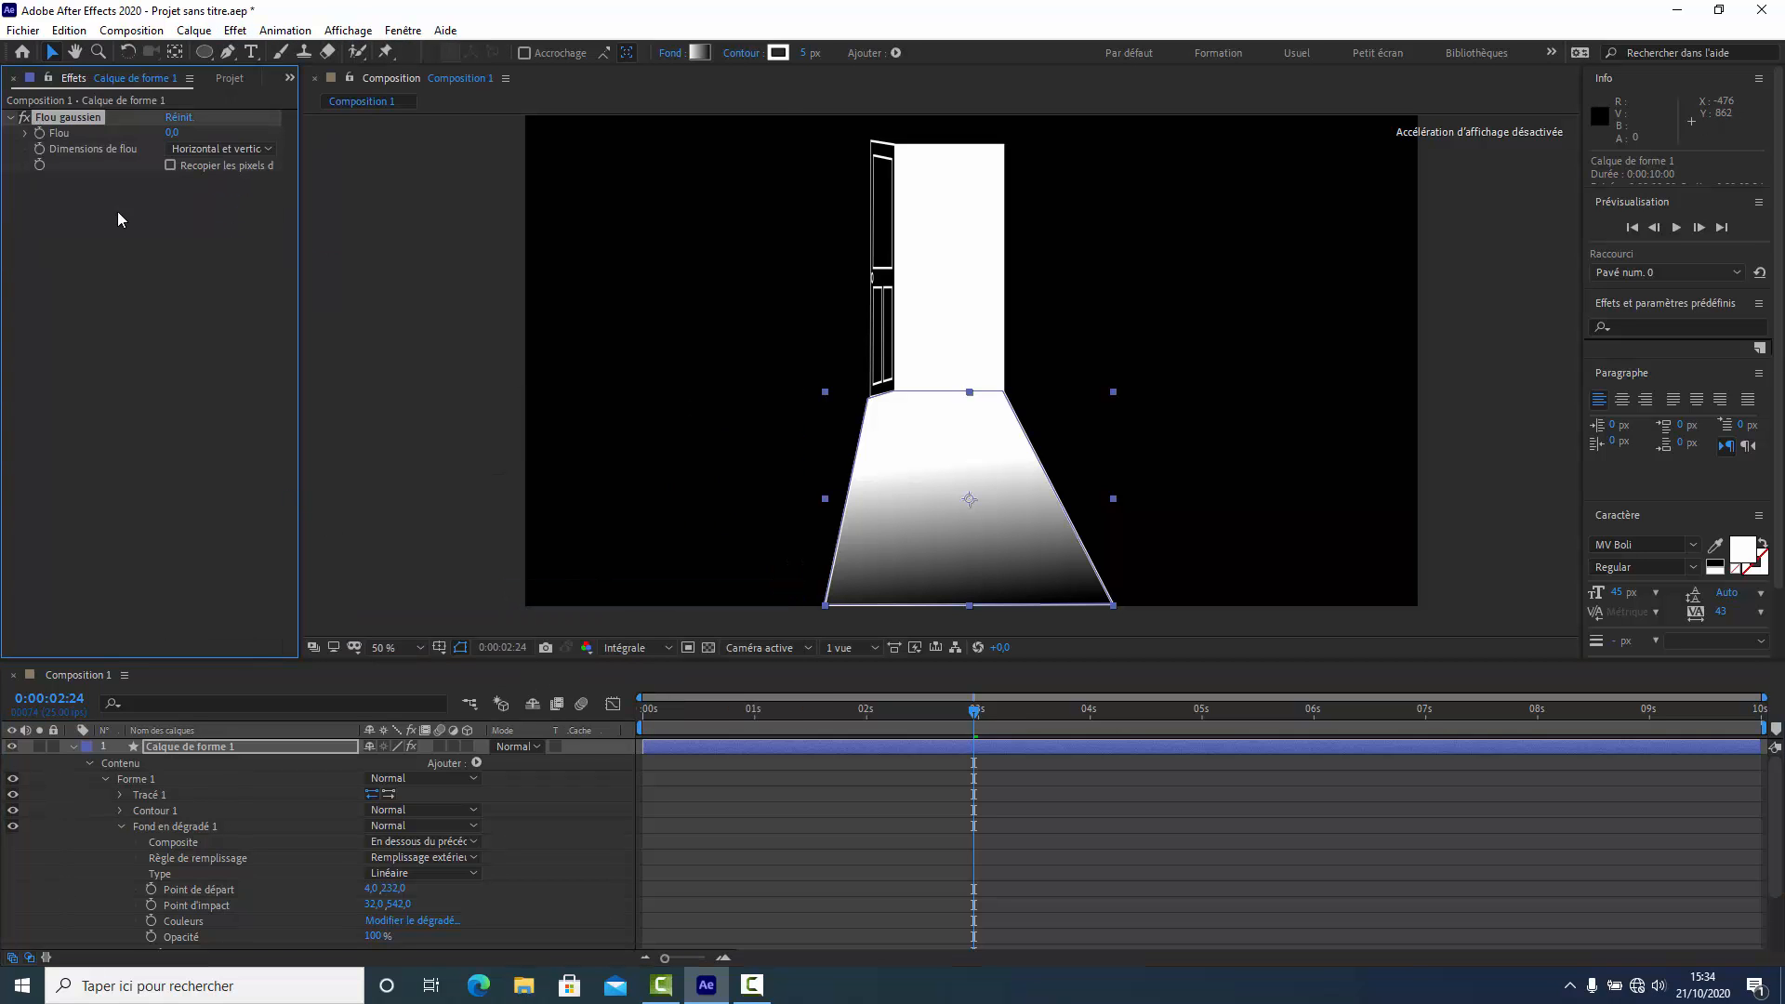
# Set the Flou gaussien blur to about 2.9 and add a path keyframe to the floor shape's Tracé 1 at 0:00:02:24.
pyautogui.moveTo(172, 132); pyautogui.dragTo(182, 132)
pyautogui.click(120, 795)
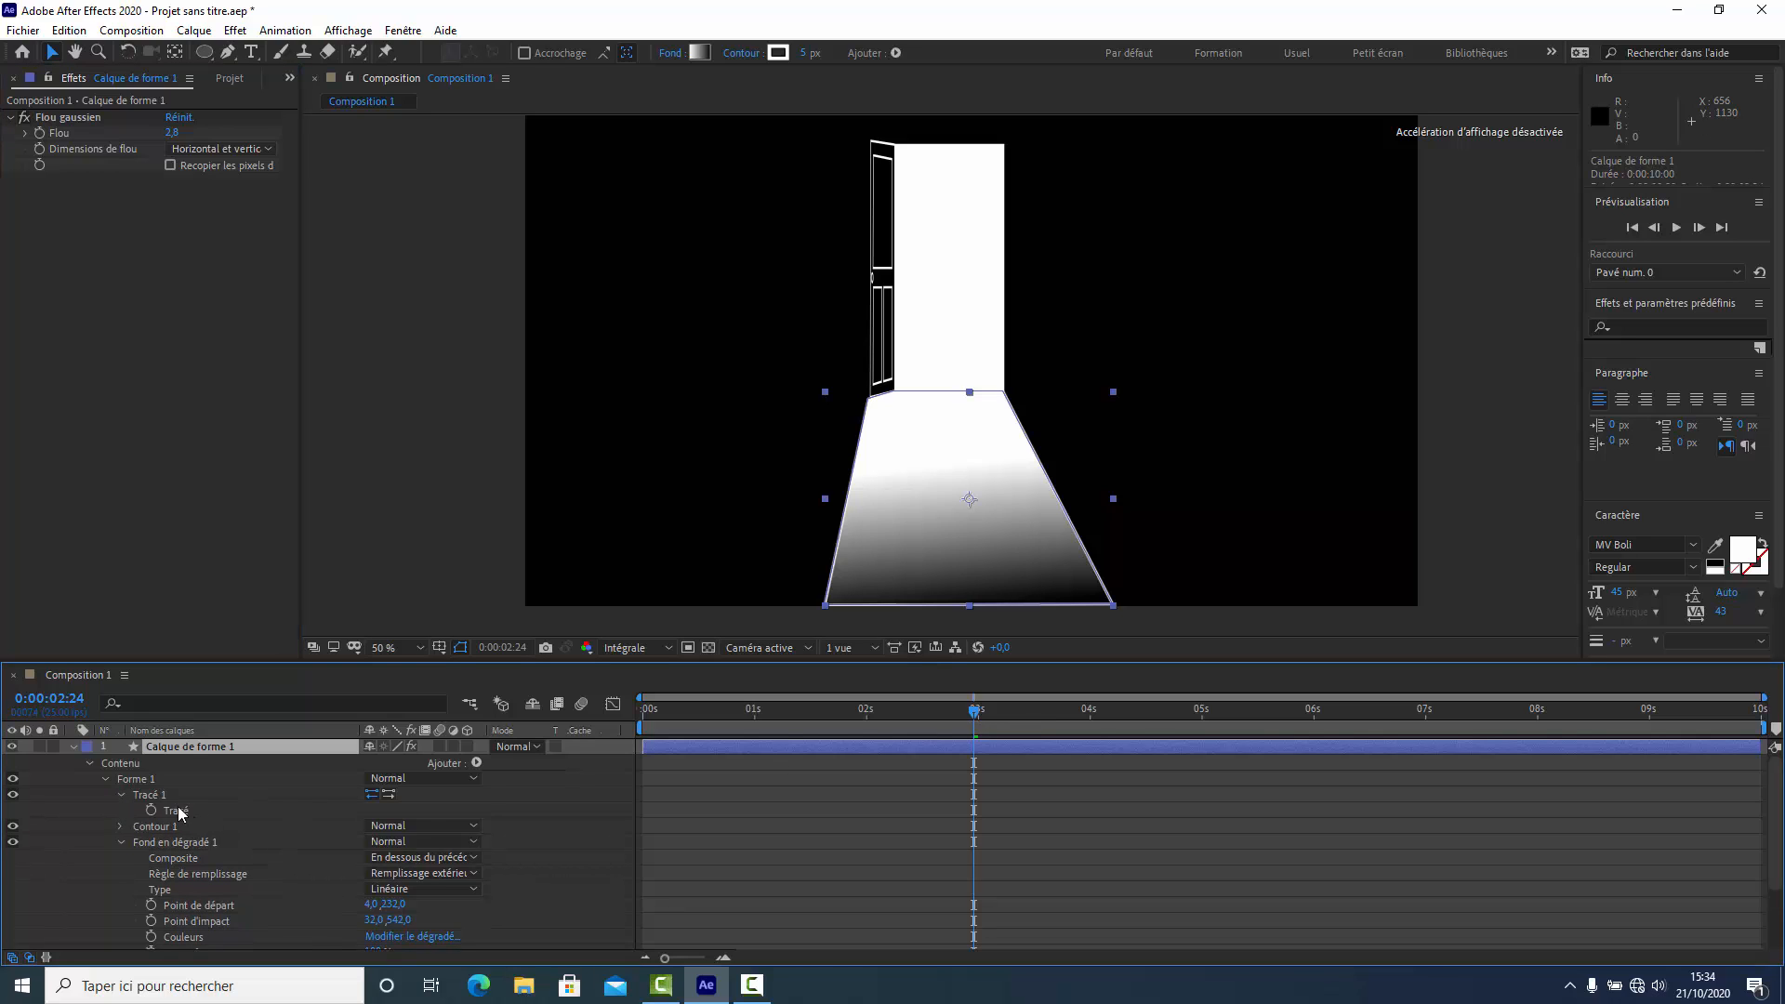
pyautogui.click(152, 810)
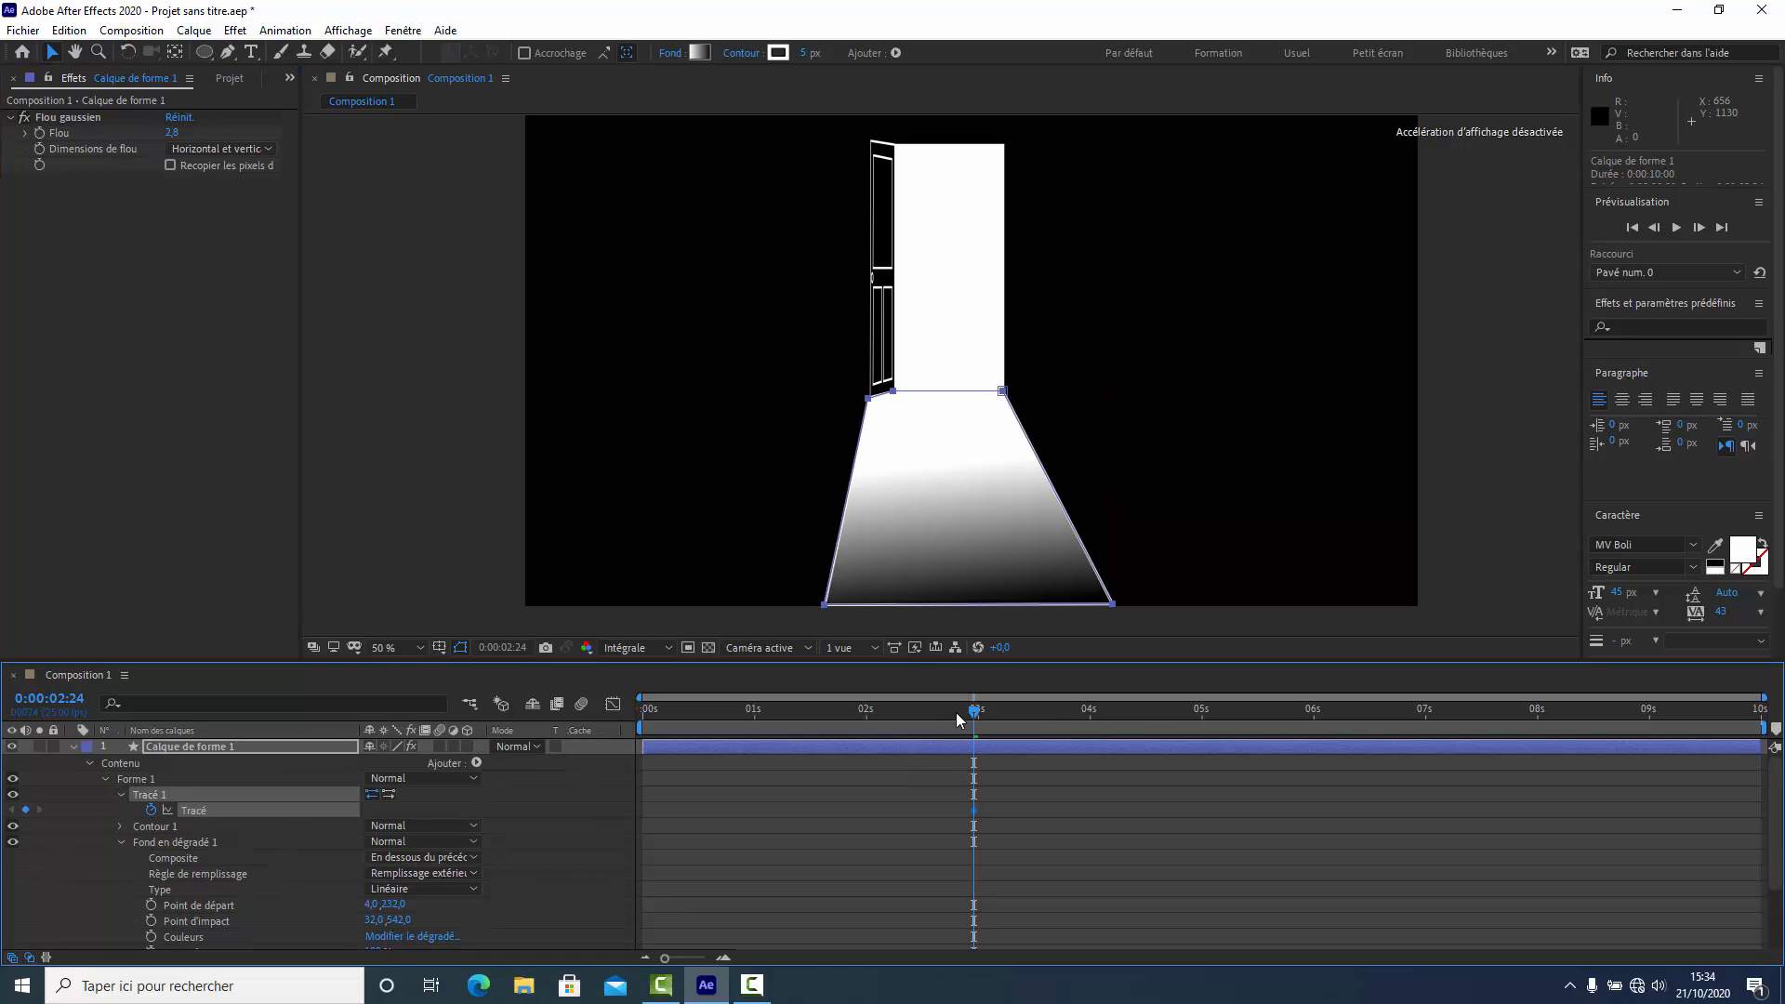
# At 0:00:01:00, collapse the floor-light path into a thin diagonal line by moving its left vertices onto the right ones, and collapse the layer's properties.
pyautogui.moveTo(973, 718); pyautogui.dragTo(753, 732)
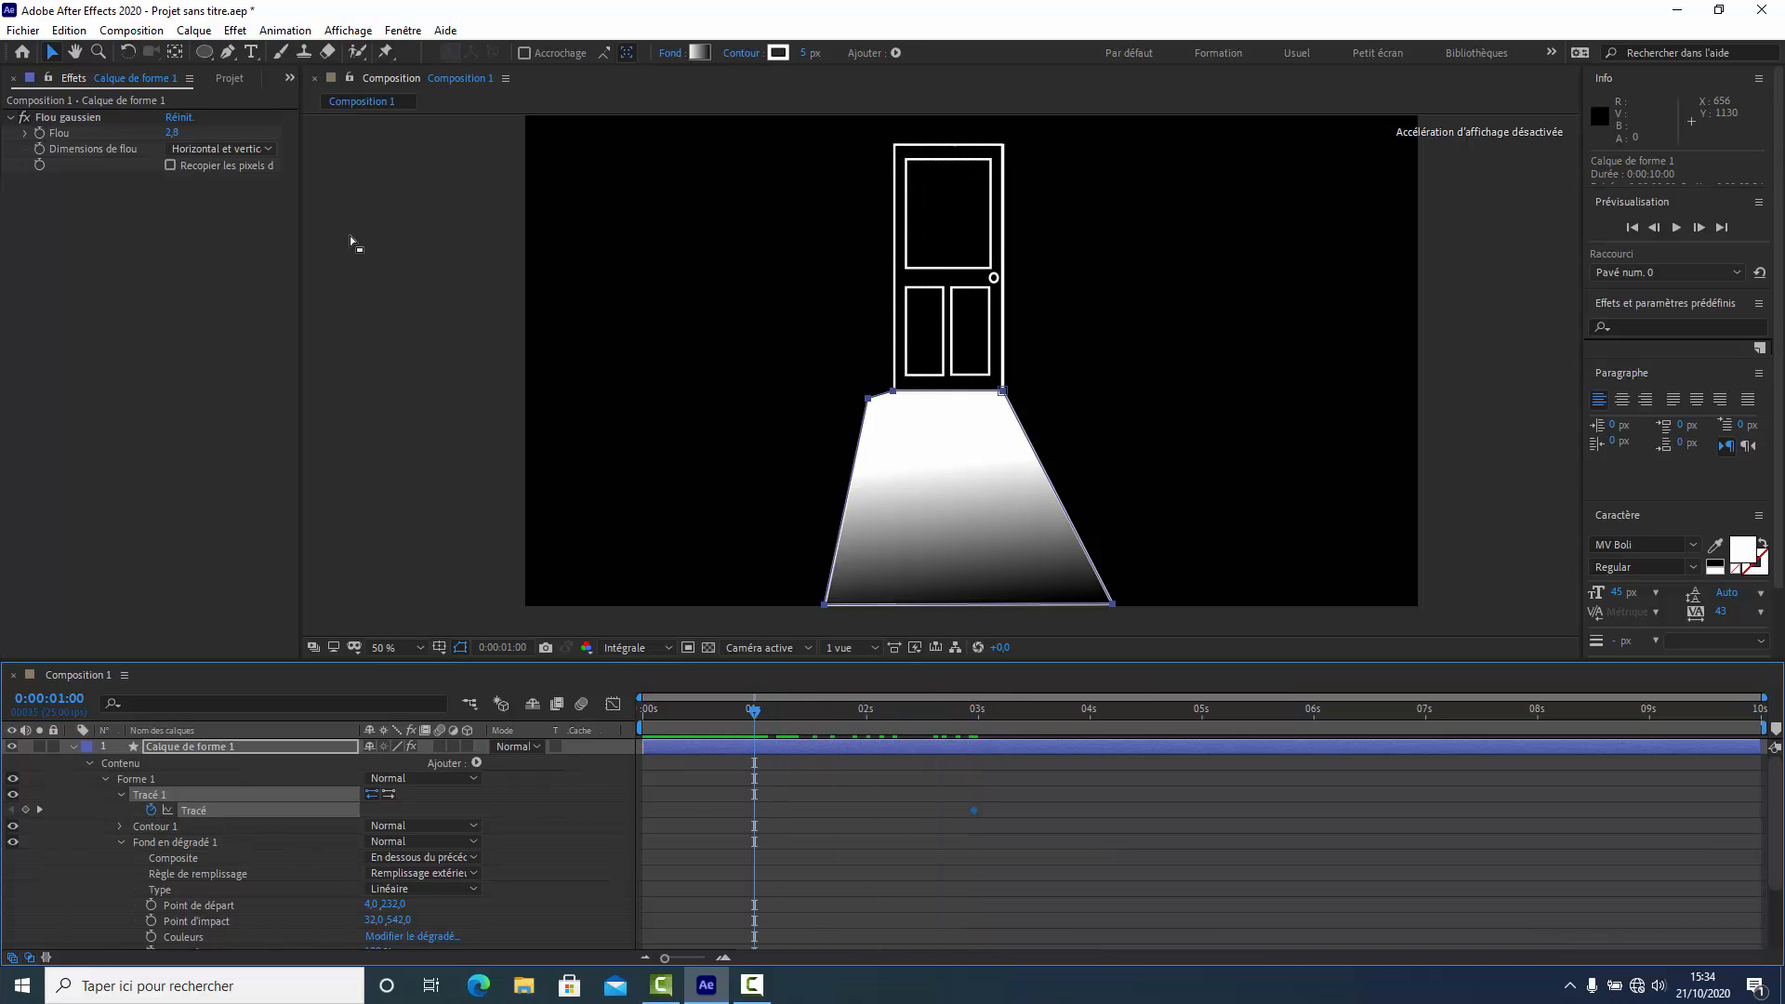
pyautogui.click(52, 55)
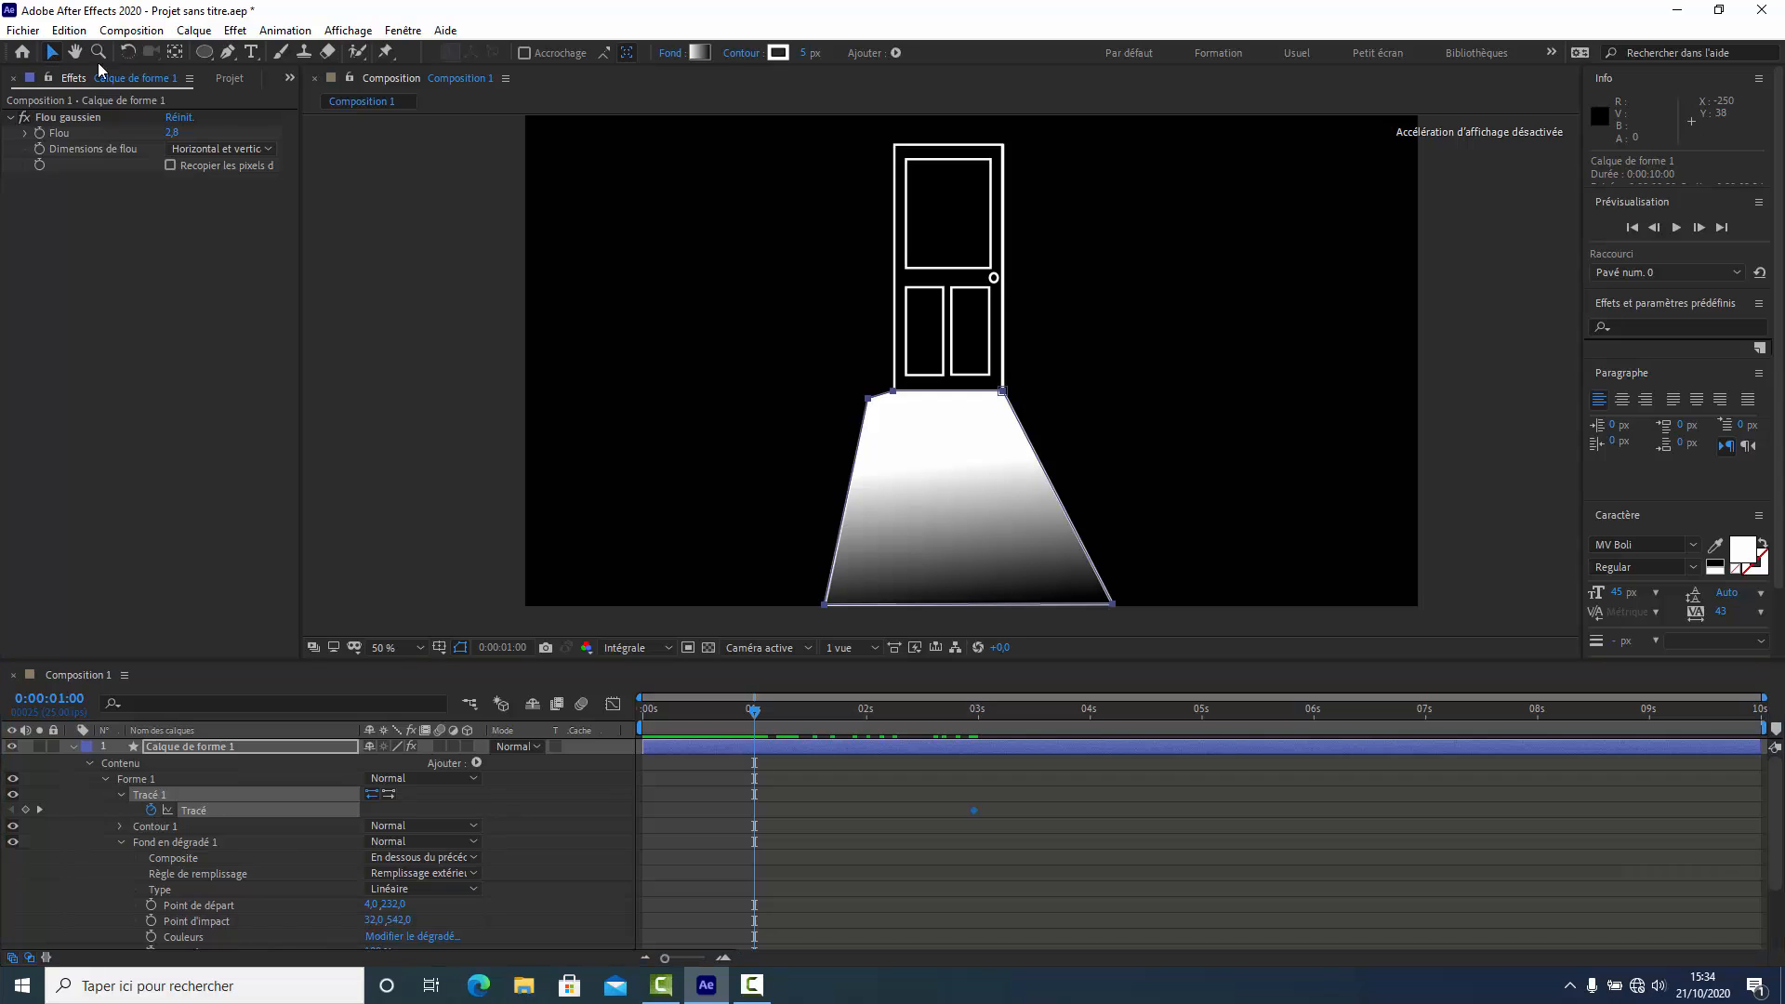
pyautogui.moveTo(825, 605); pyautogui.dragTo(1116, 605)
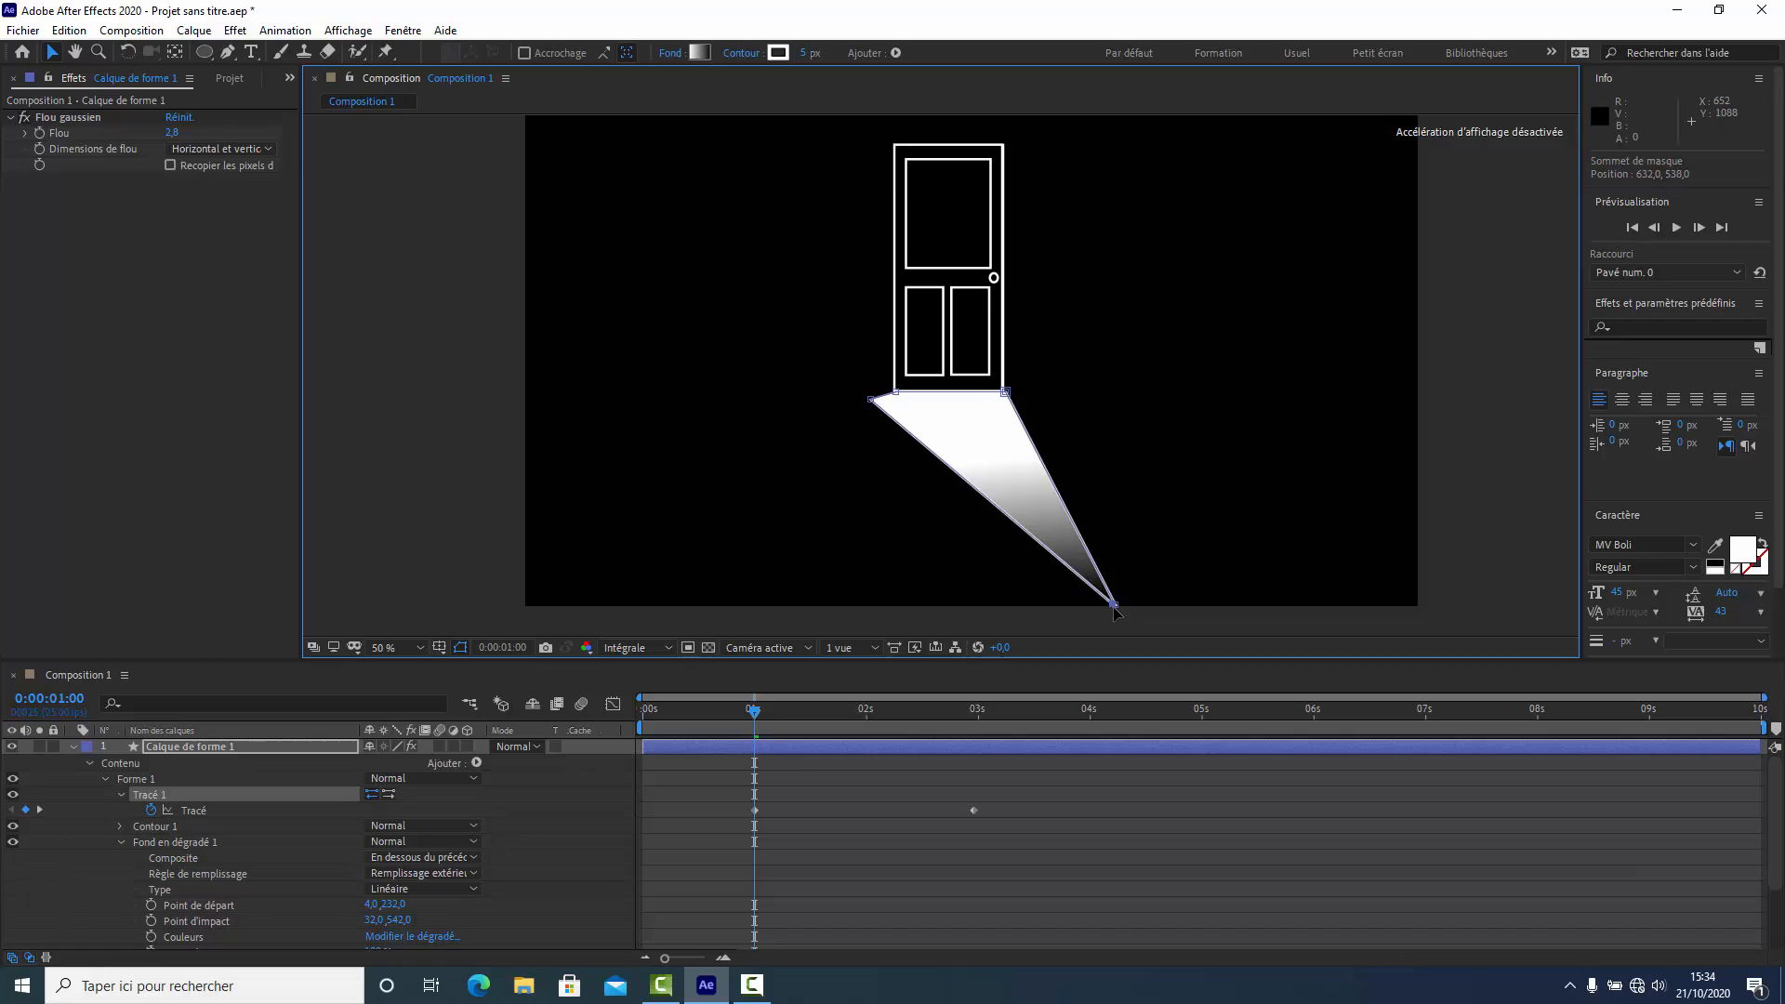
pyautogui.moveTo(848, 371); pyautogui.dragTo(1008, 395)
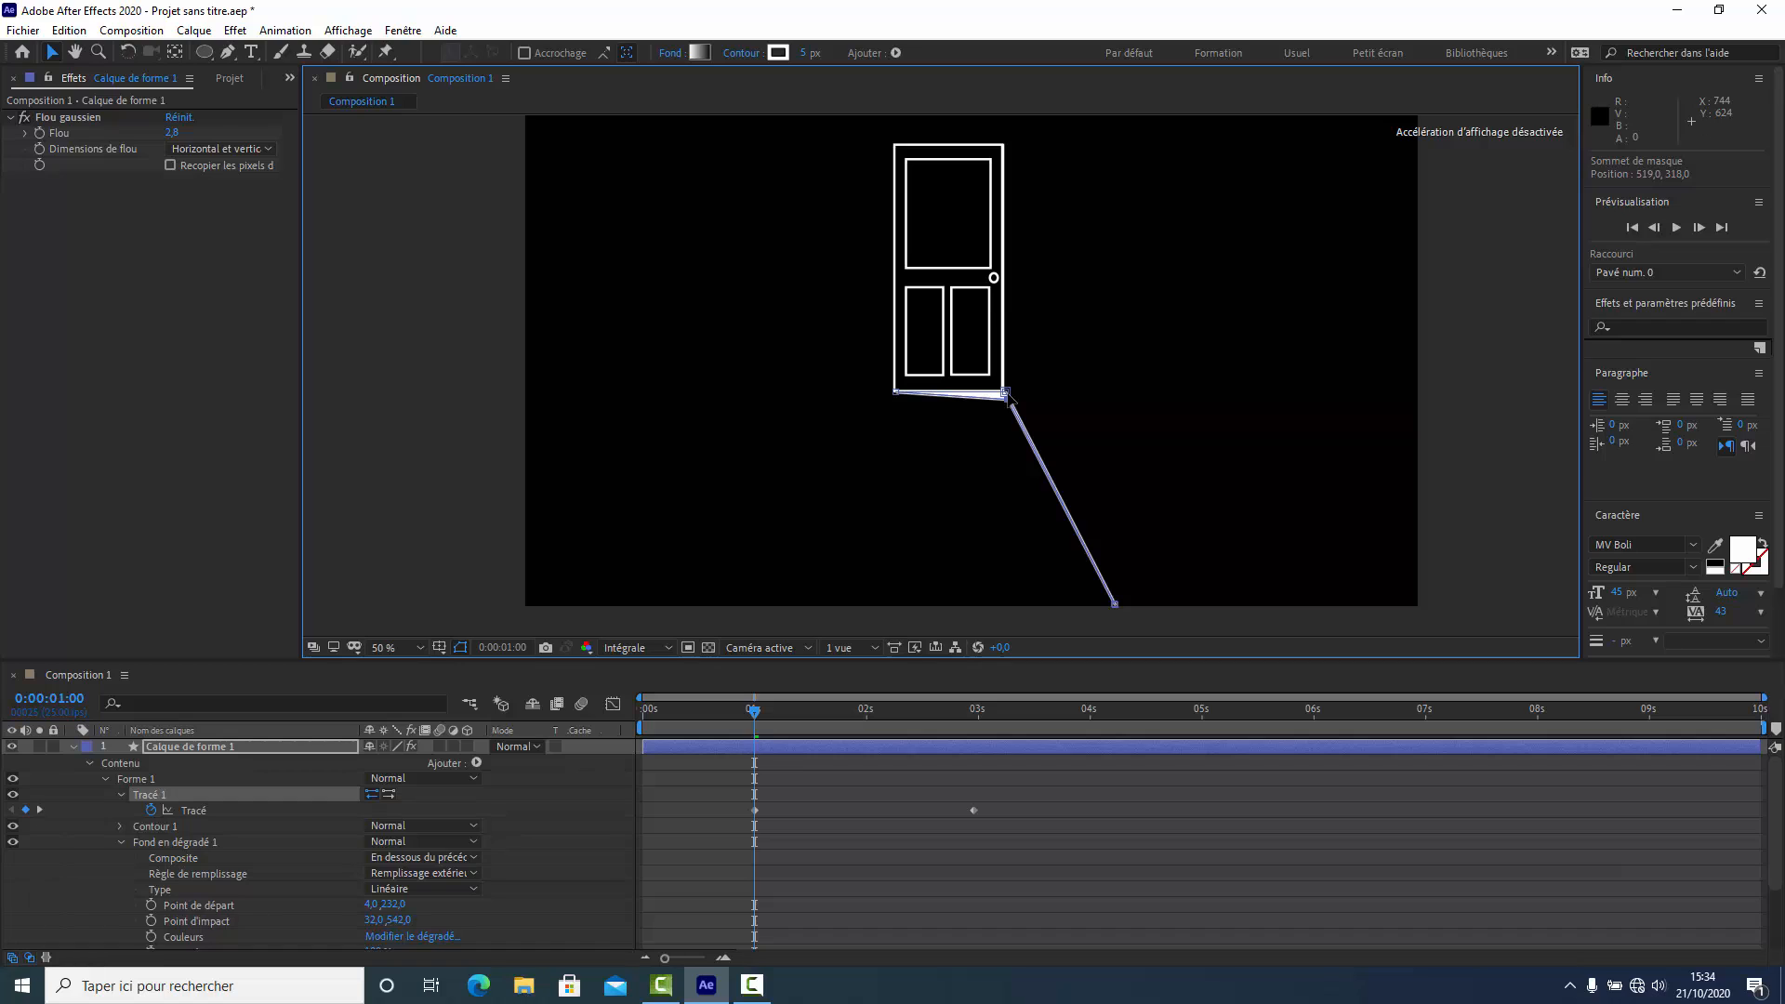
pyautogui.moveTo(898, 395); pyautogui.dragTo(1009, 395)
pyautogui.moveTo(756, 721); pyautogui.dragTo(926, 736)
pyautogui.moveTo(961, 733)
pyautogui.mouseDown()
pyautogui.moveTo(985, 733)
pyautogui.moveTo(766, 750)
pyautogui.moveTo(972, 760)
pyautogui.mouseUp()
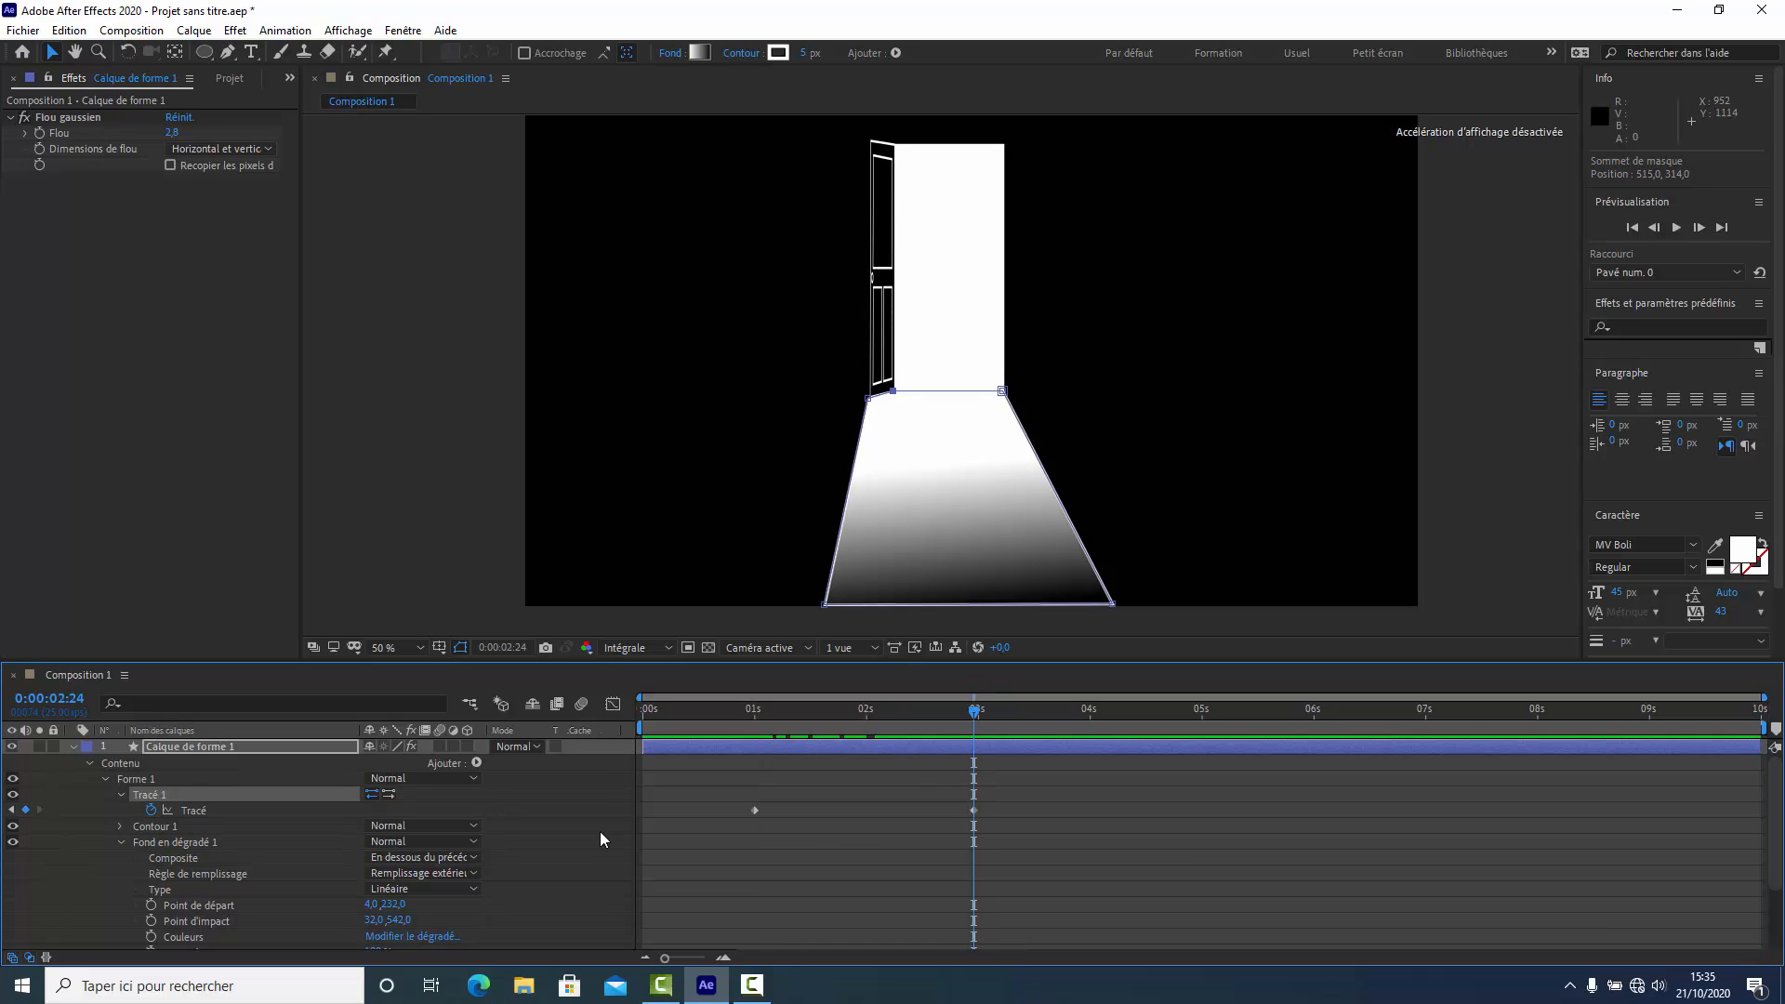
pyautogui.click(72, 746)
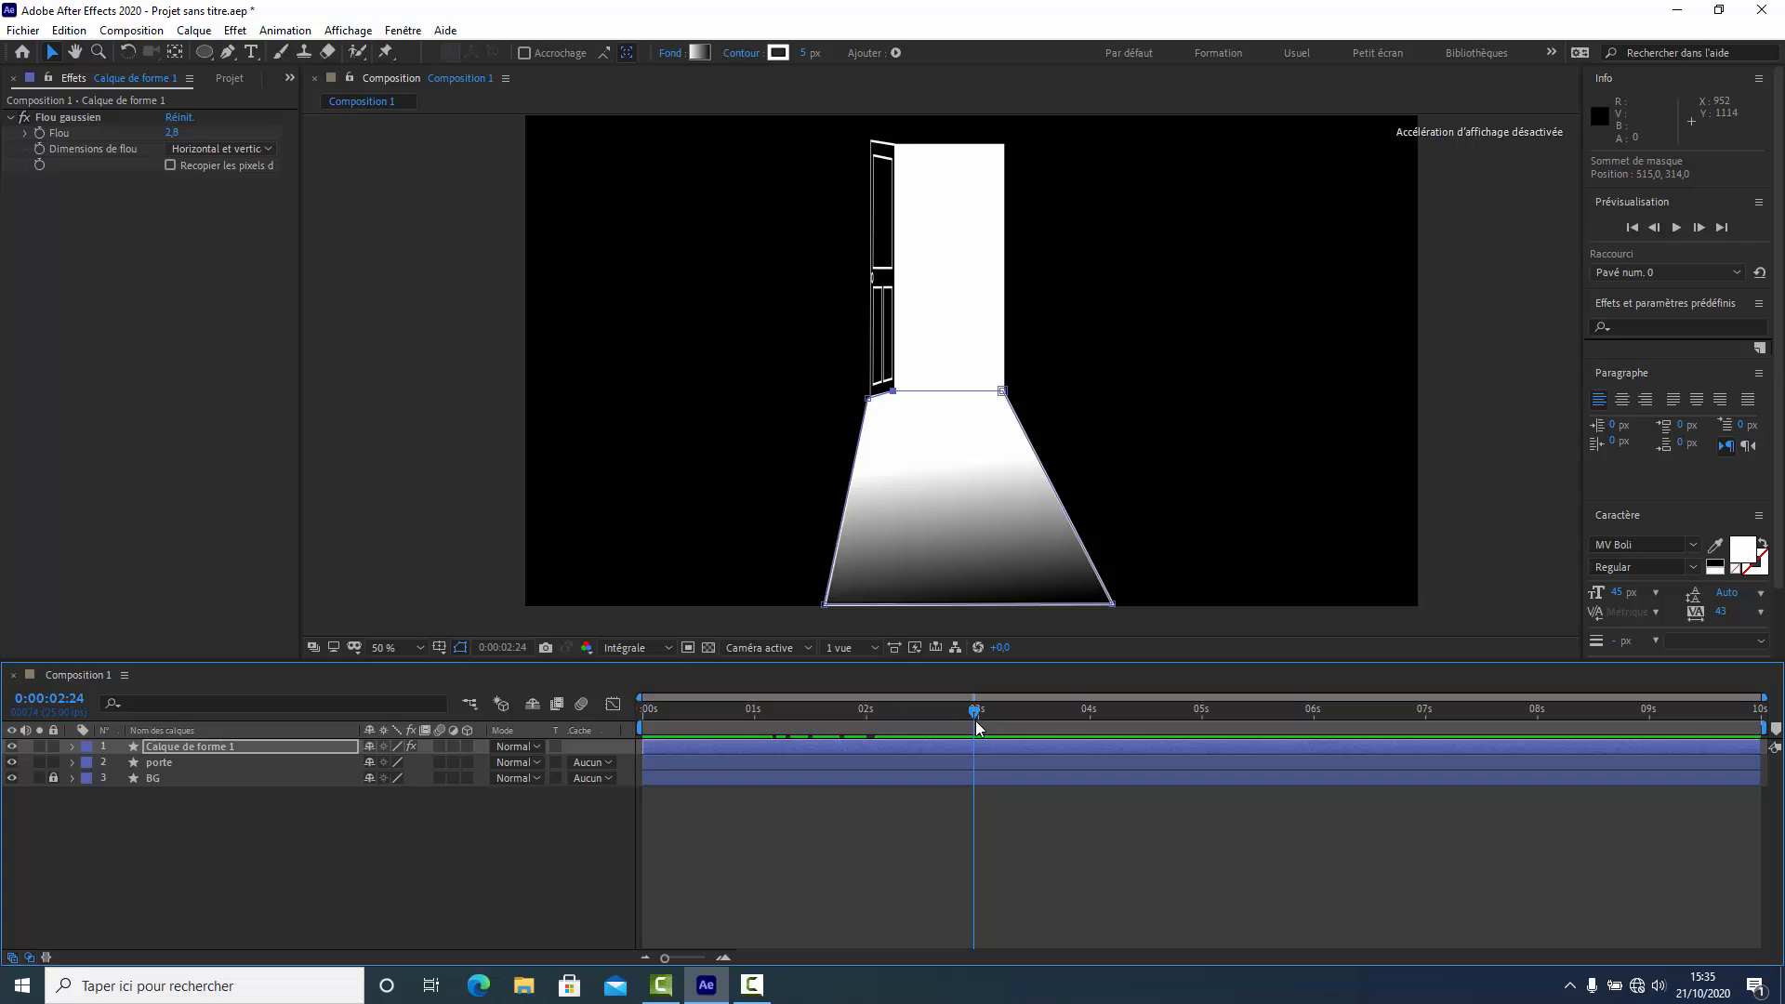
# Move the playhead to 0:00:01:00 and duplicate the porte layer.
pyautogui.moveTo(886, 730); pyautogui.dragTo(749, 742)
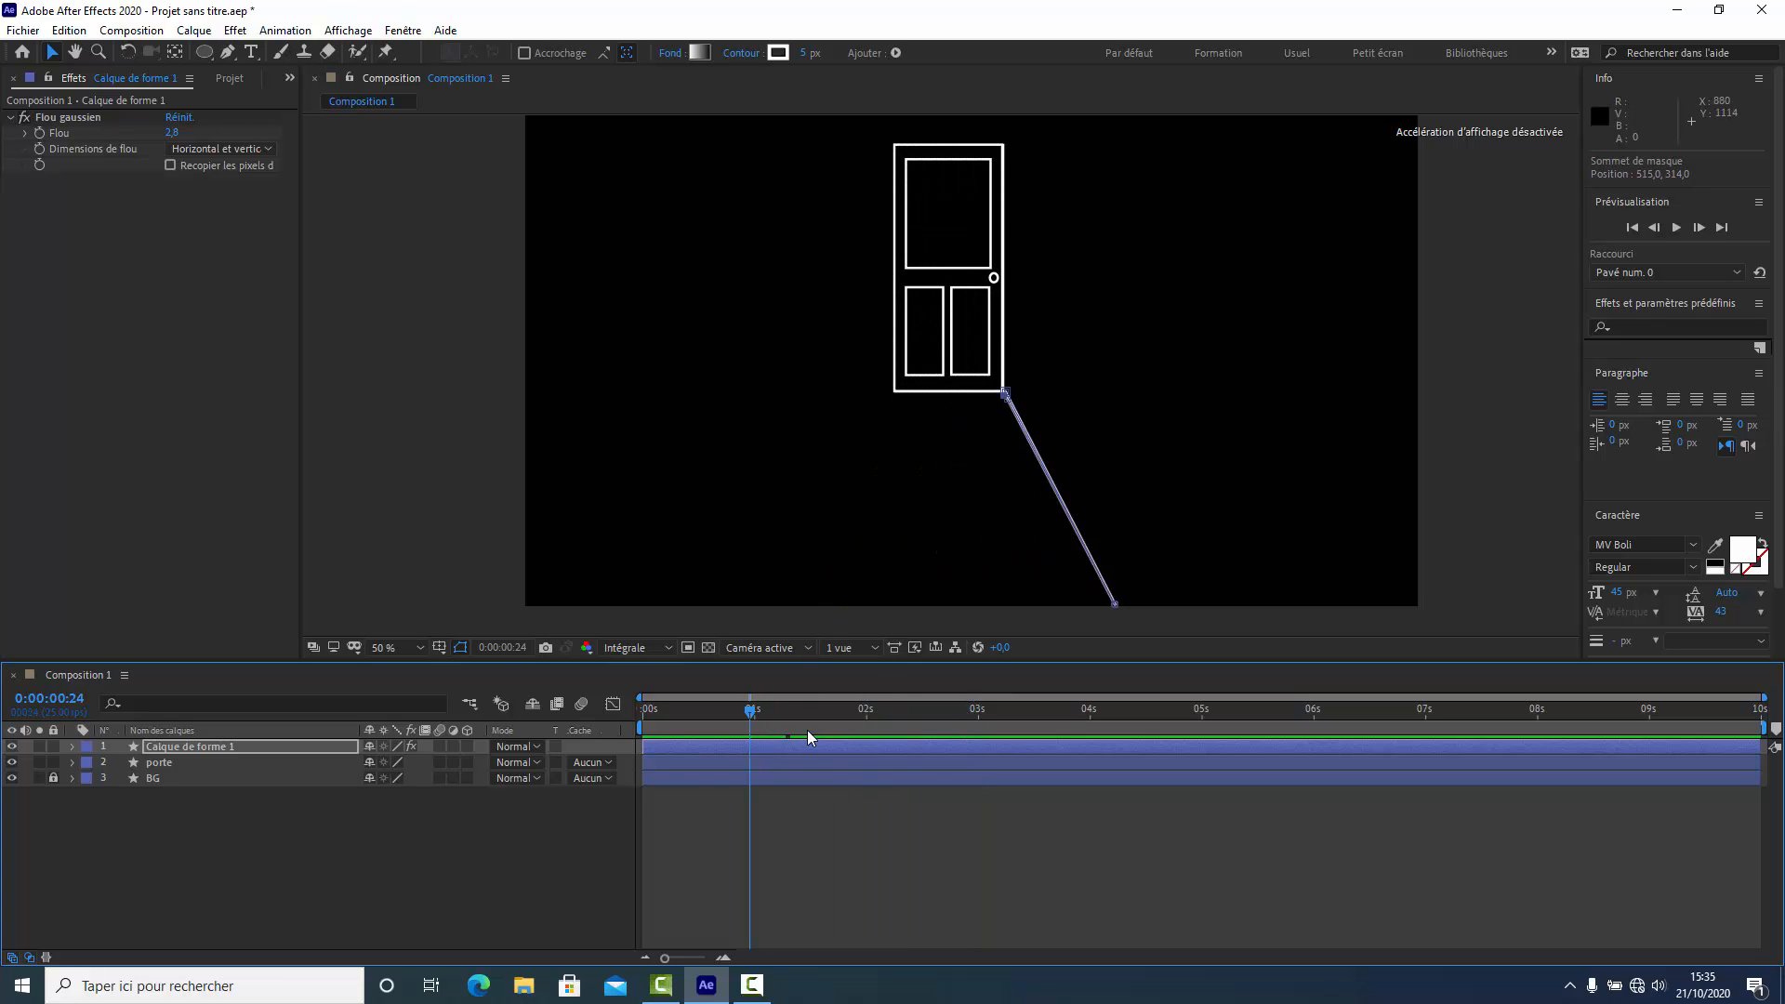
pyautogui.press('pagedown')
pyautogui.click(160, 762)
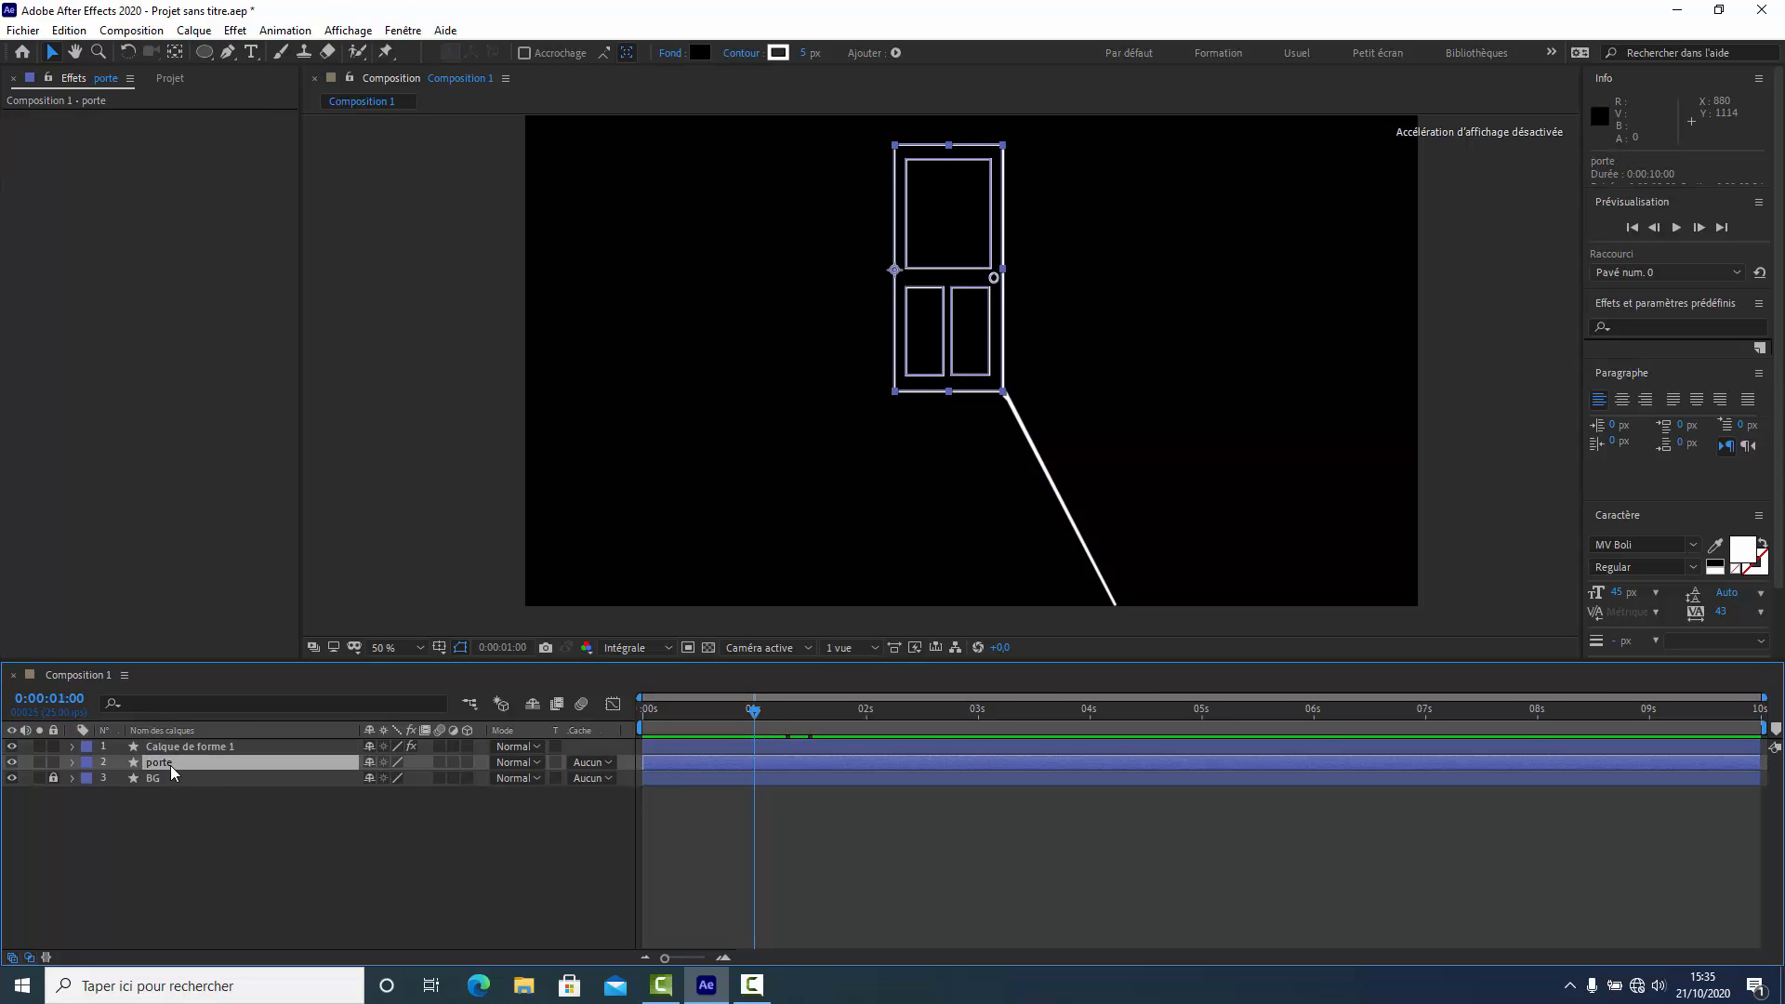
pyautogui.hotkey('ctrl', 'd')
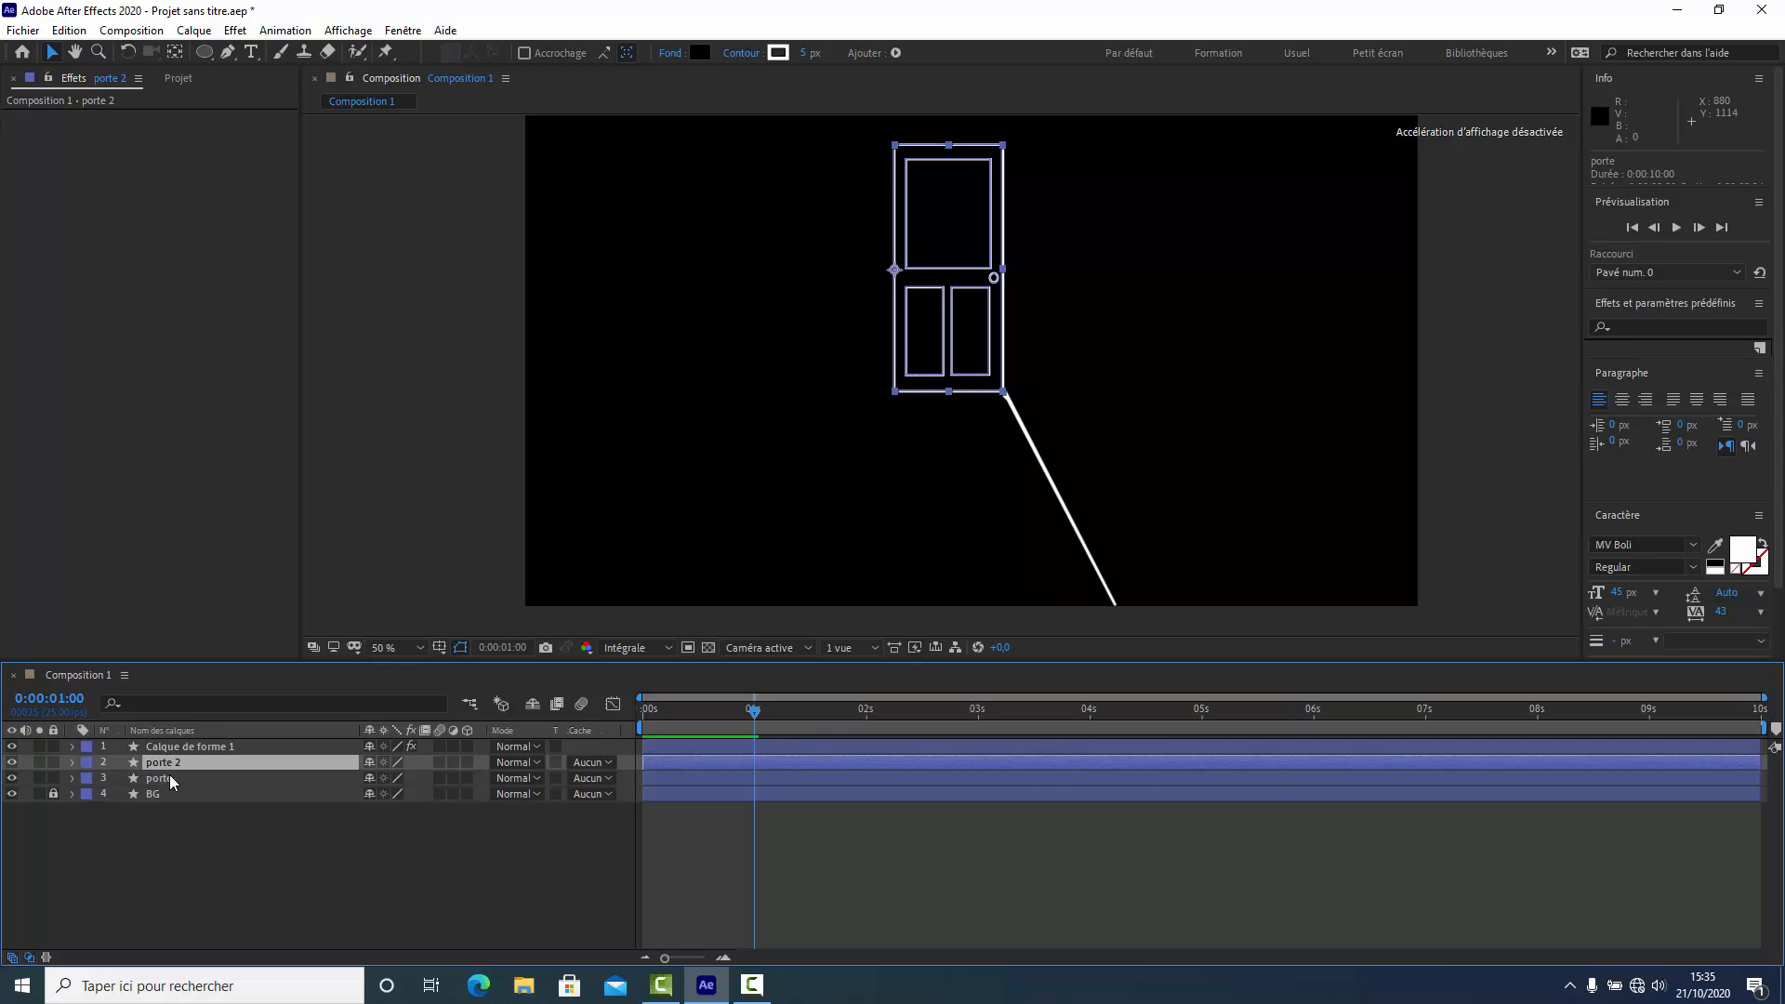
# Hide Rectangle 4, Rectangle 3 and Rectangle 2 in the original porte layer, with its property groups collapsed.
pyautogui.click(72, 778)
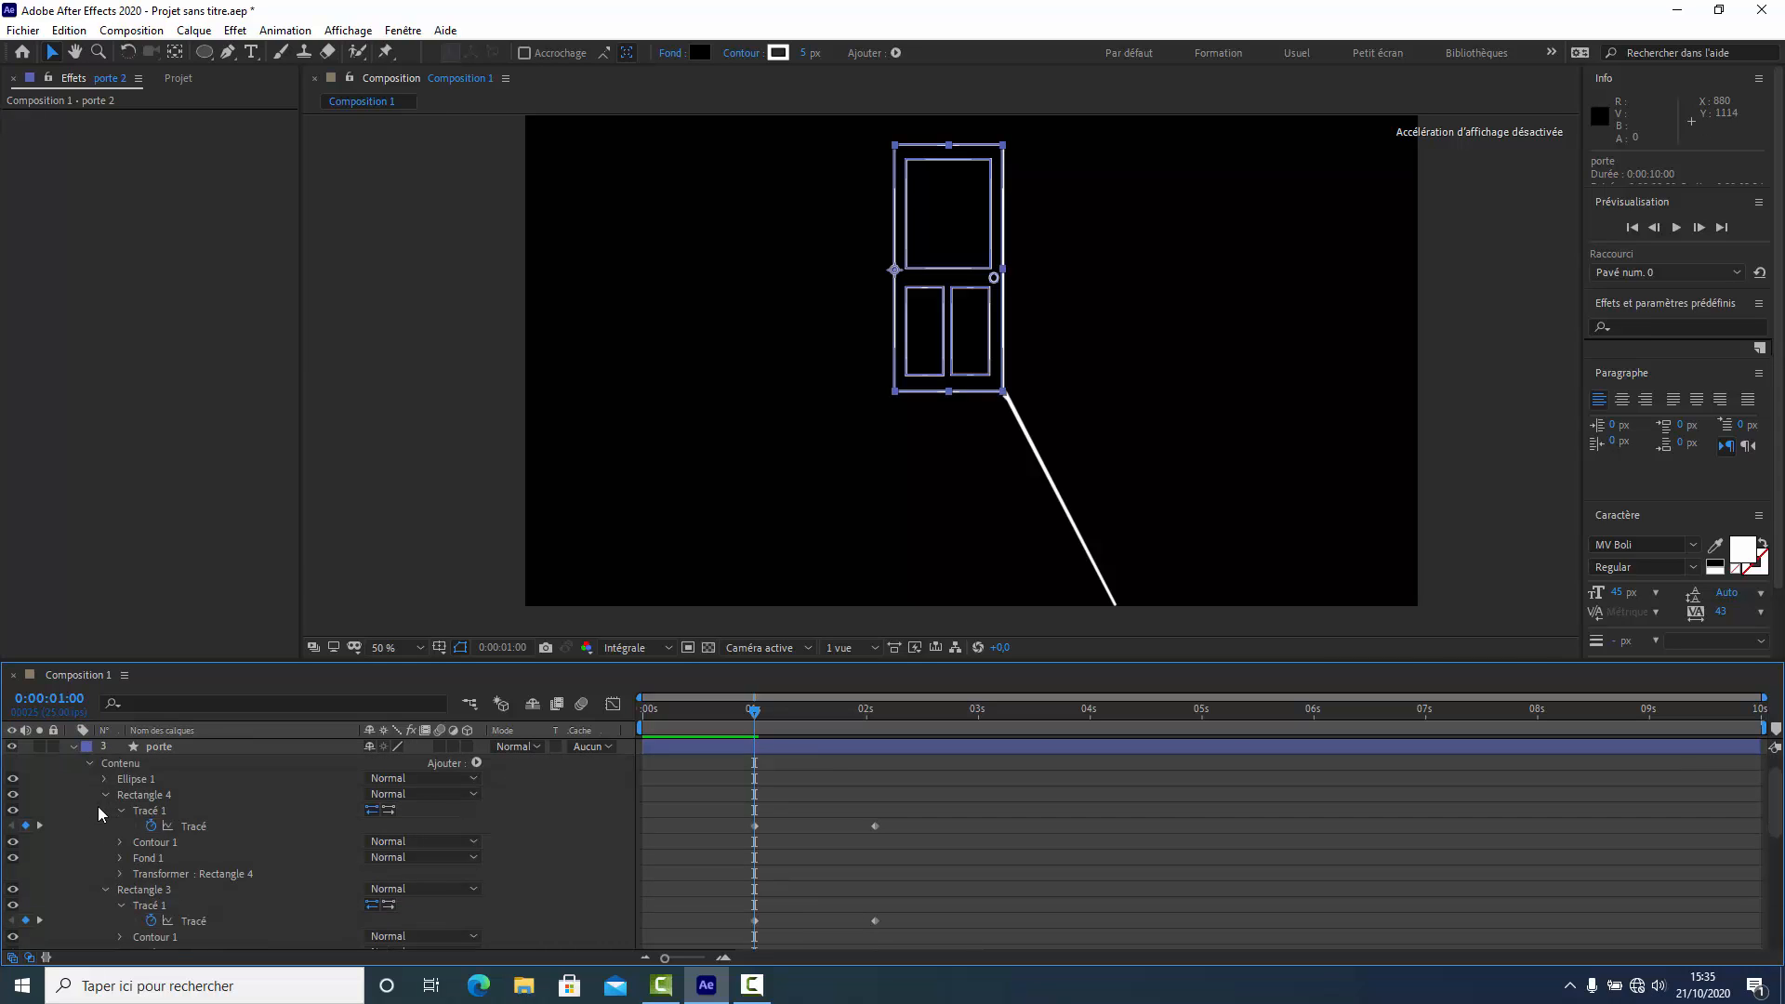
pyautogui.click(107, 794)
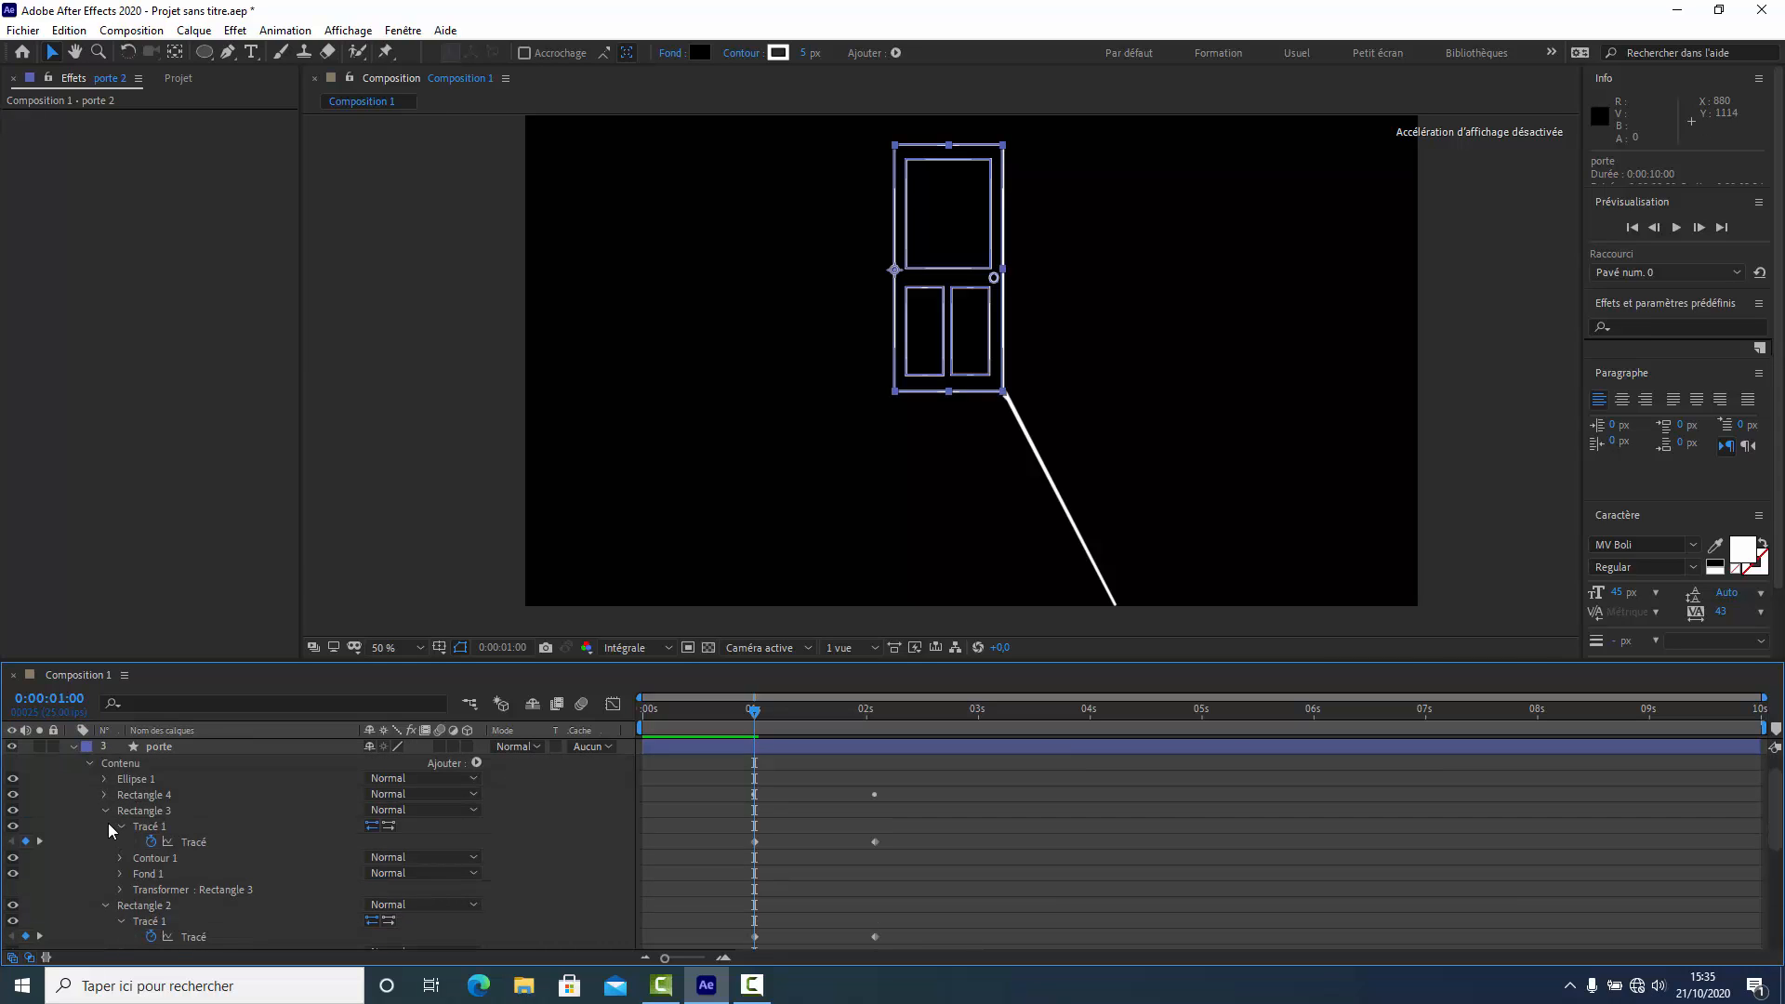
pyautogui.click(108, 811)
pyautogui.click(105, 828)
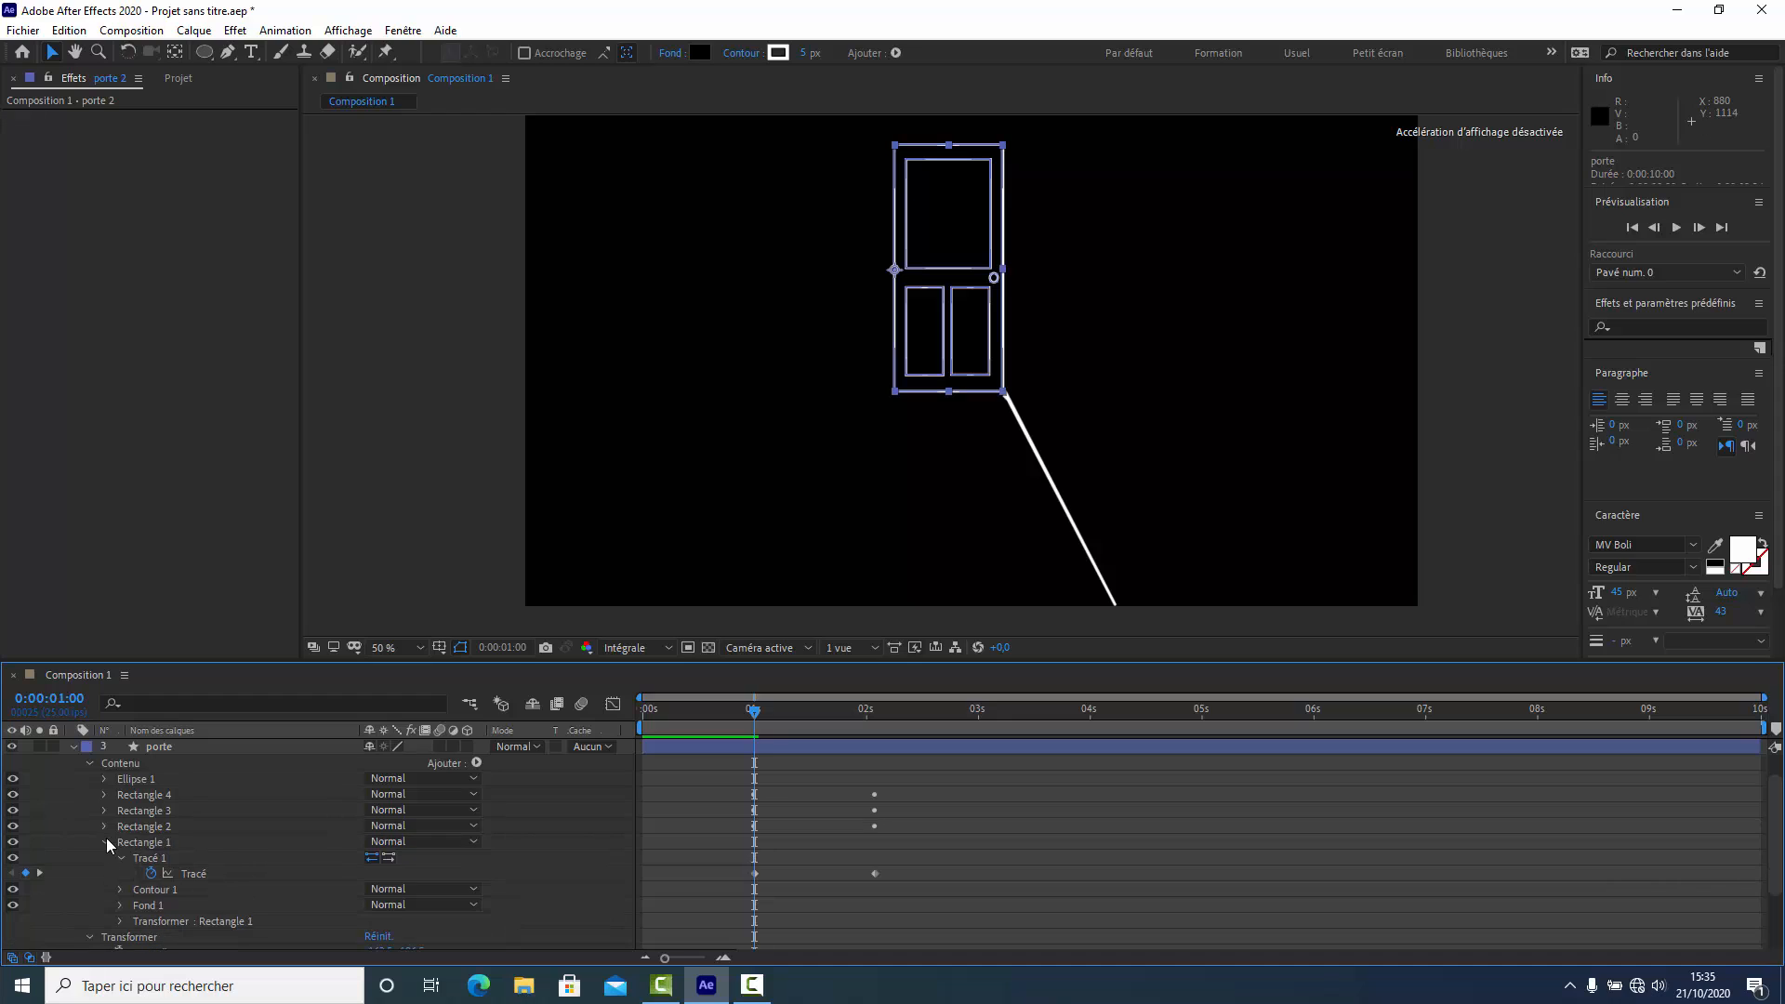
pyautogui.click(106, 840)
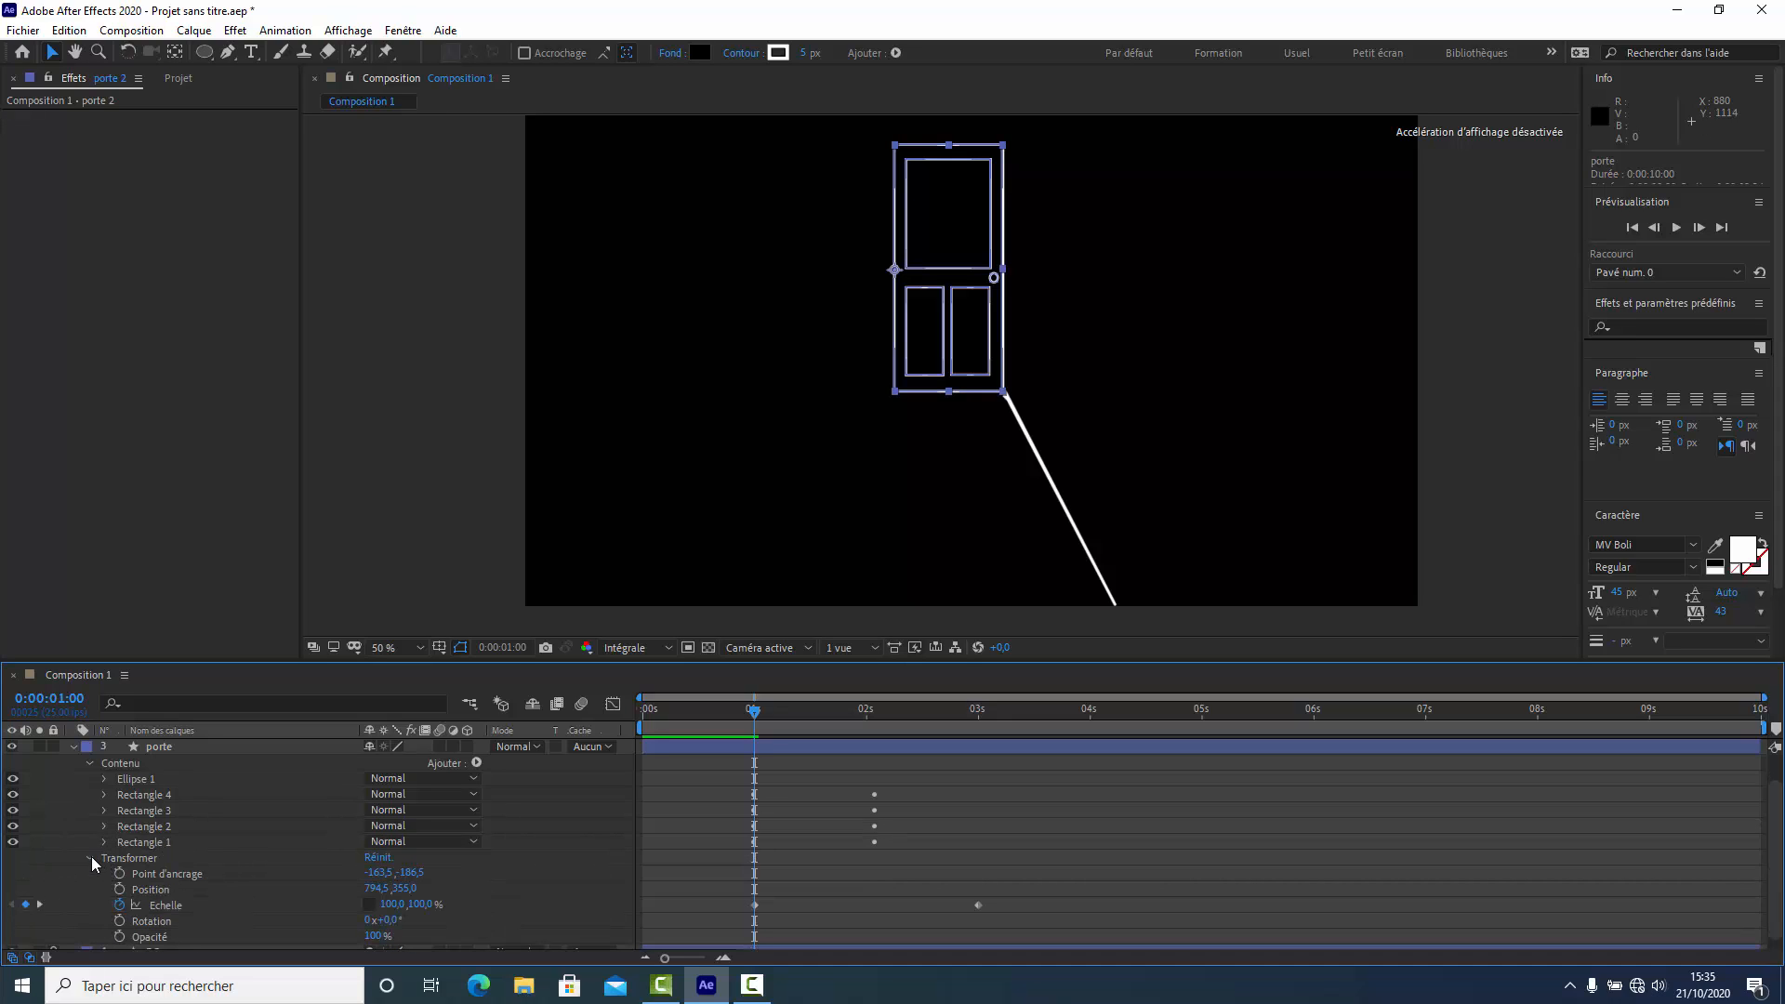
pyautogui.click(90, 857)
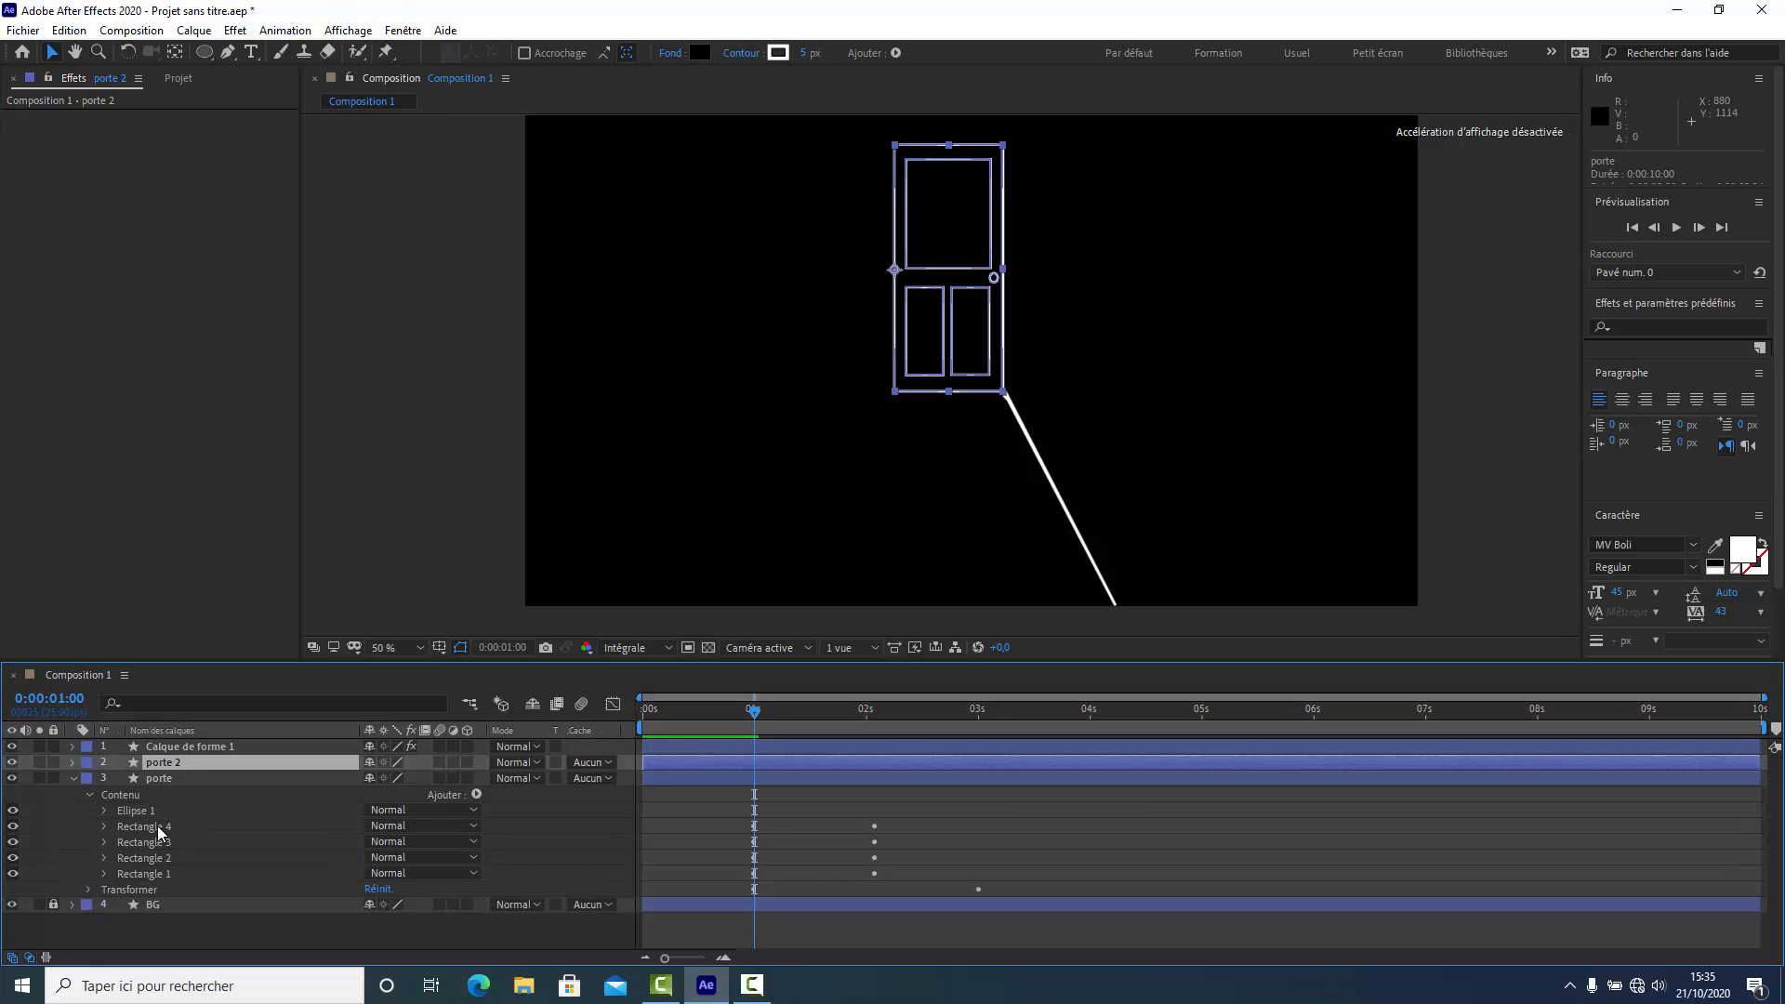
pyautogui.click(13, 826)
pyautogui.click(13, 842)
pyautogui.click(13, 857)
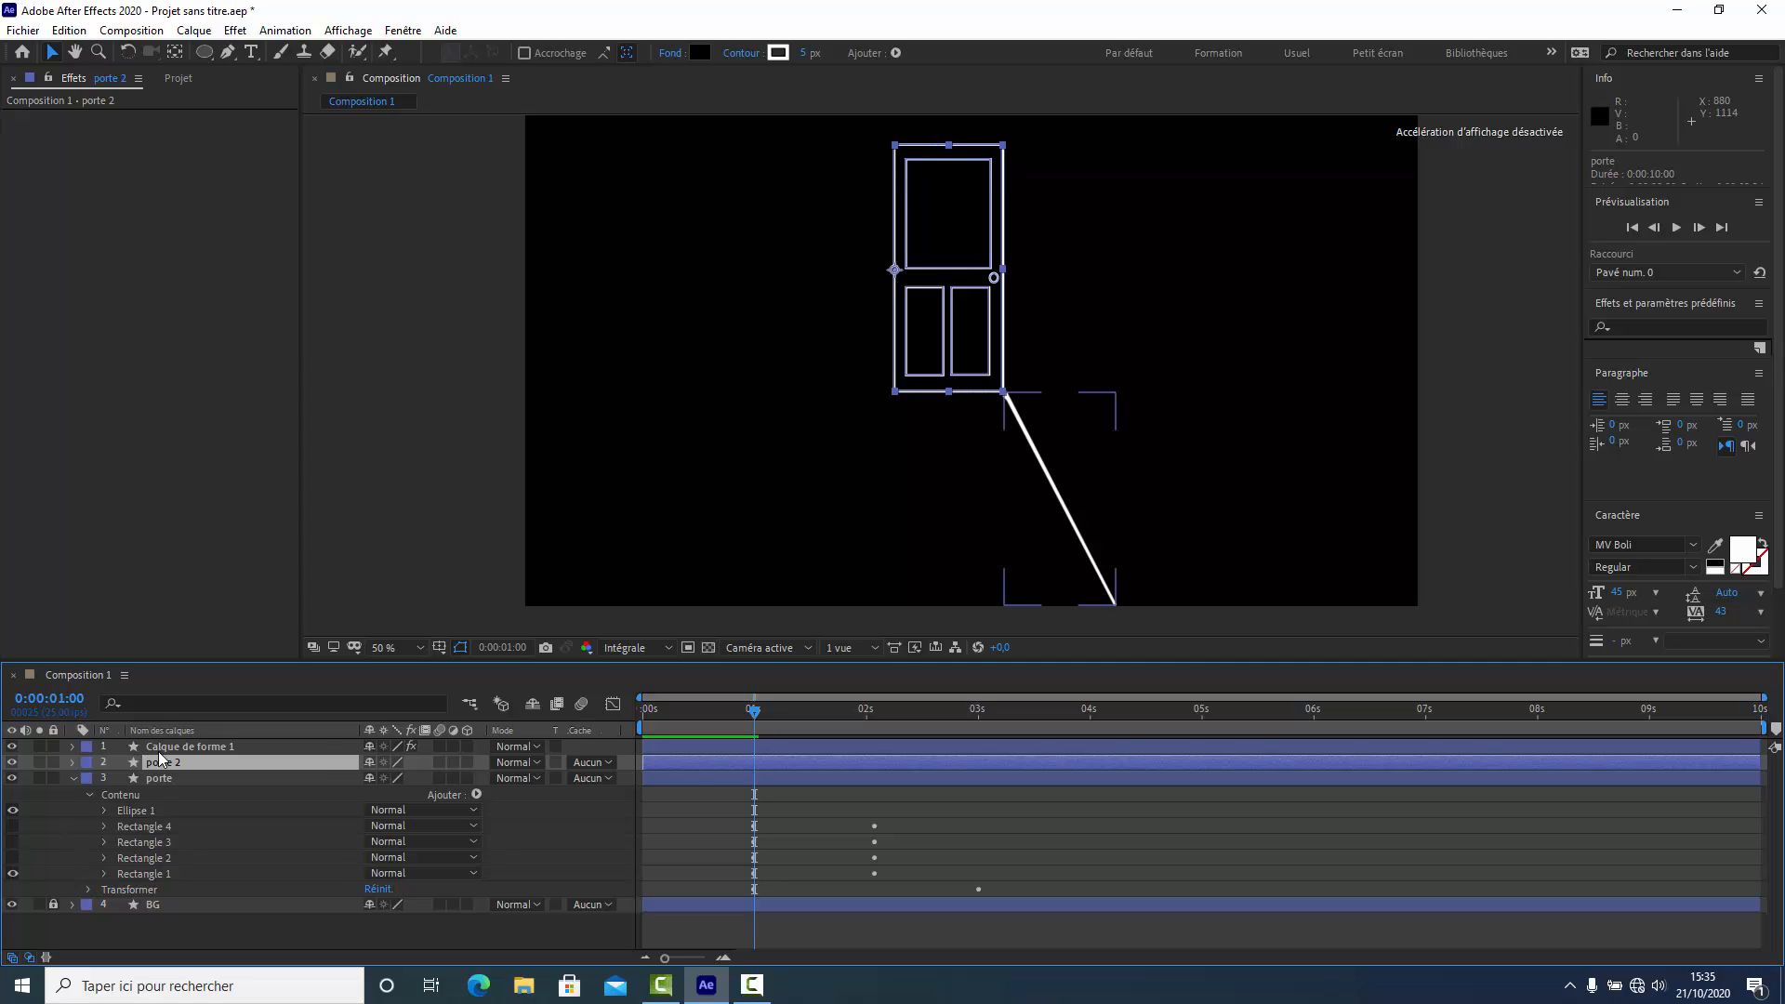
pyautogui.click(74, 778)
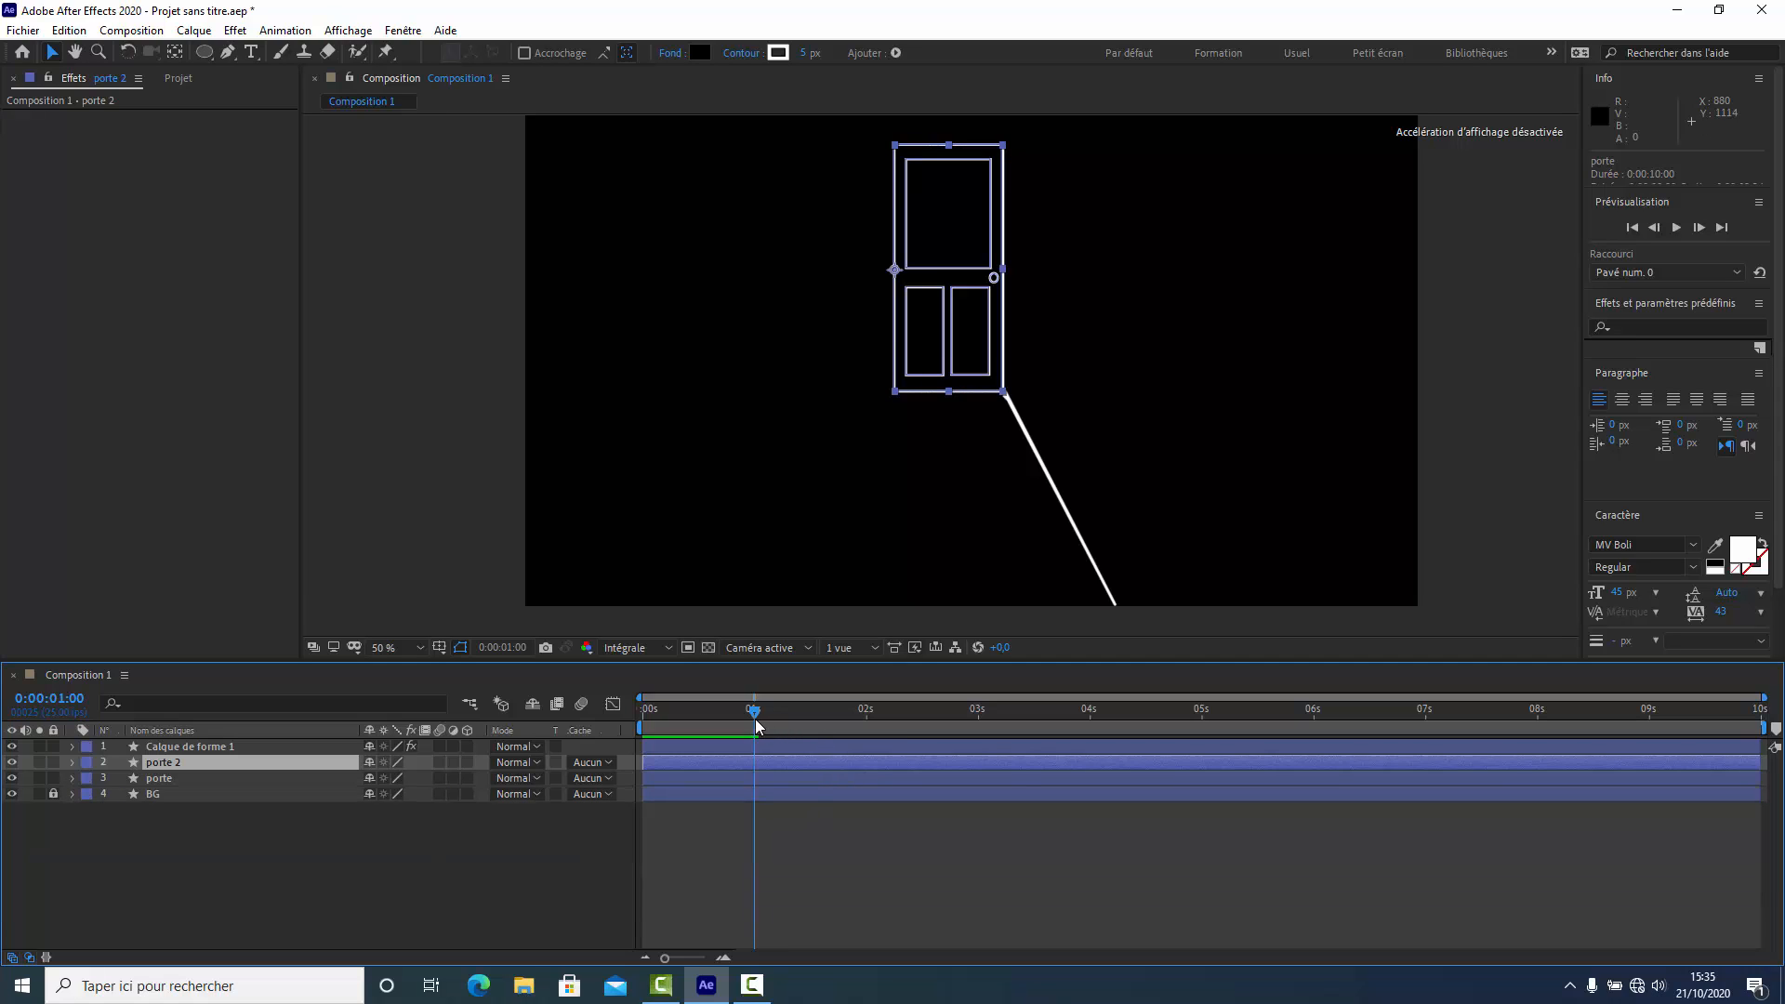
# Reveal the porte layer's keyframes and trim the start of the porte 2 layer to 0:00:02:14.
pyautogui.click(179, 779)
pyautogui.press('u')
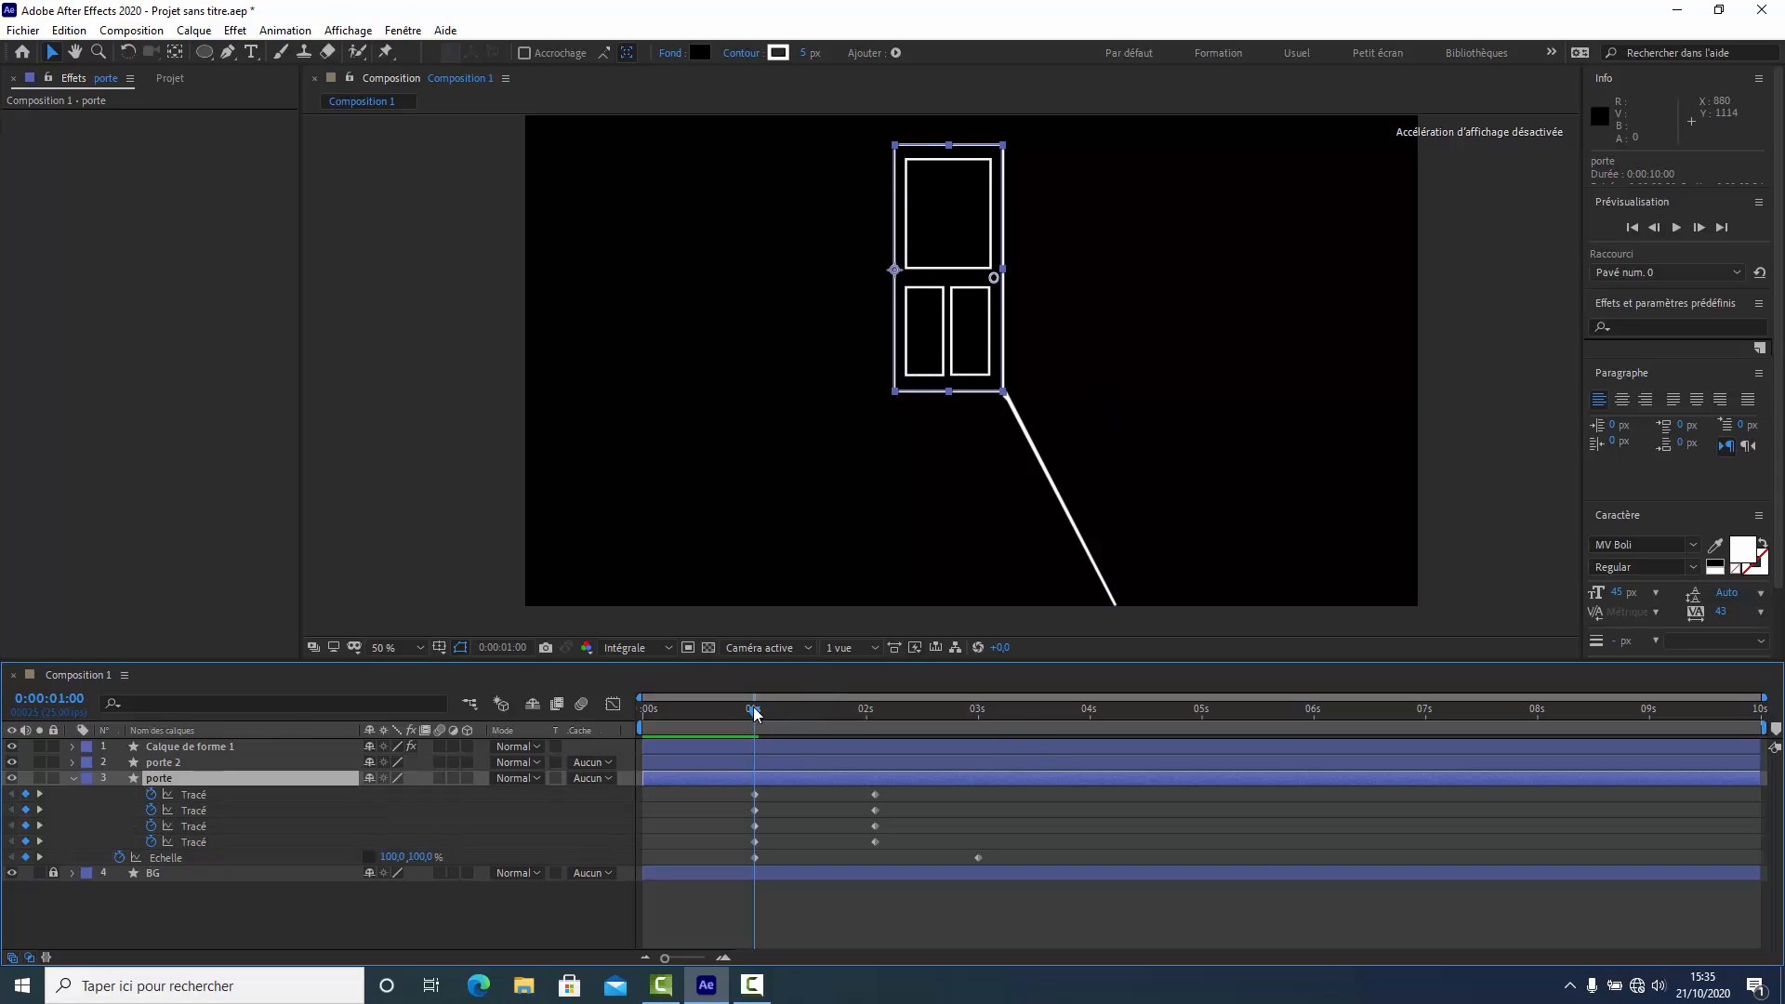
pyautogui.moveTo(759, 714); pyautogui.dragTo(982, 714)
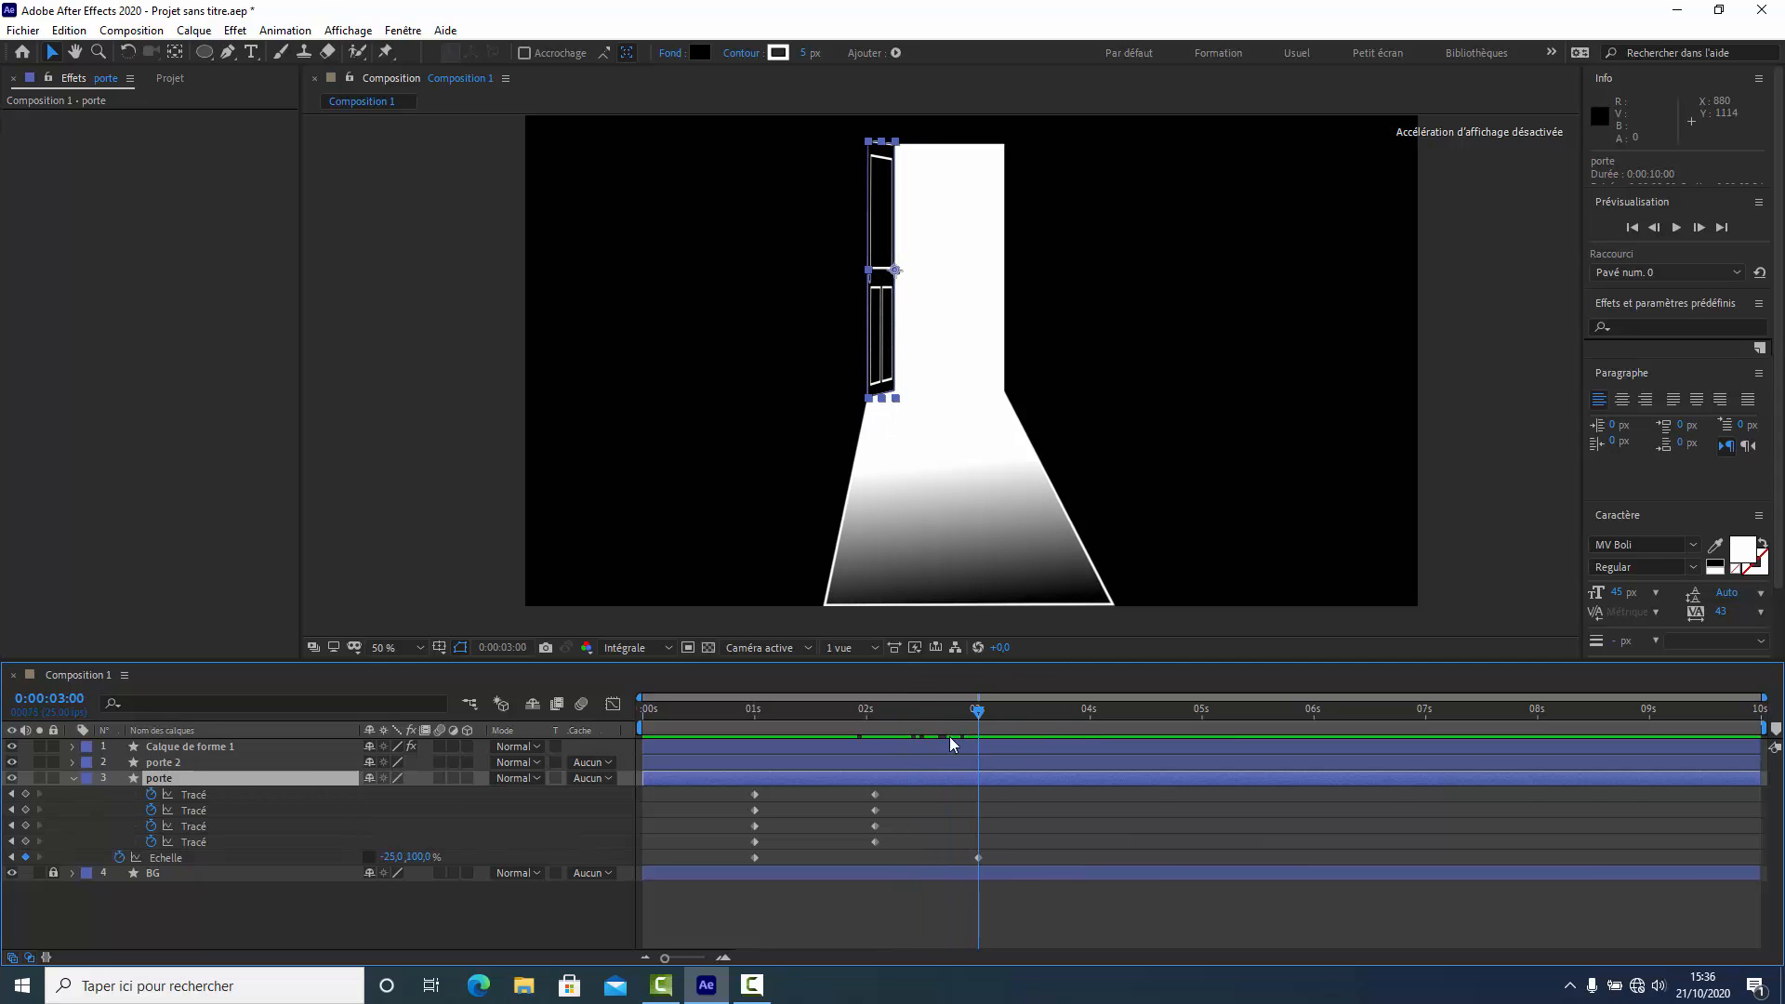
pyautogui.moveTo(643, 761); pyautogui.dragTo(1039, 755)
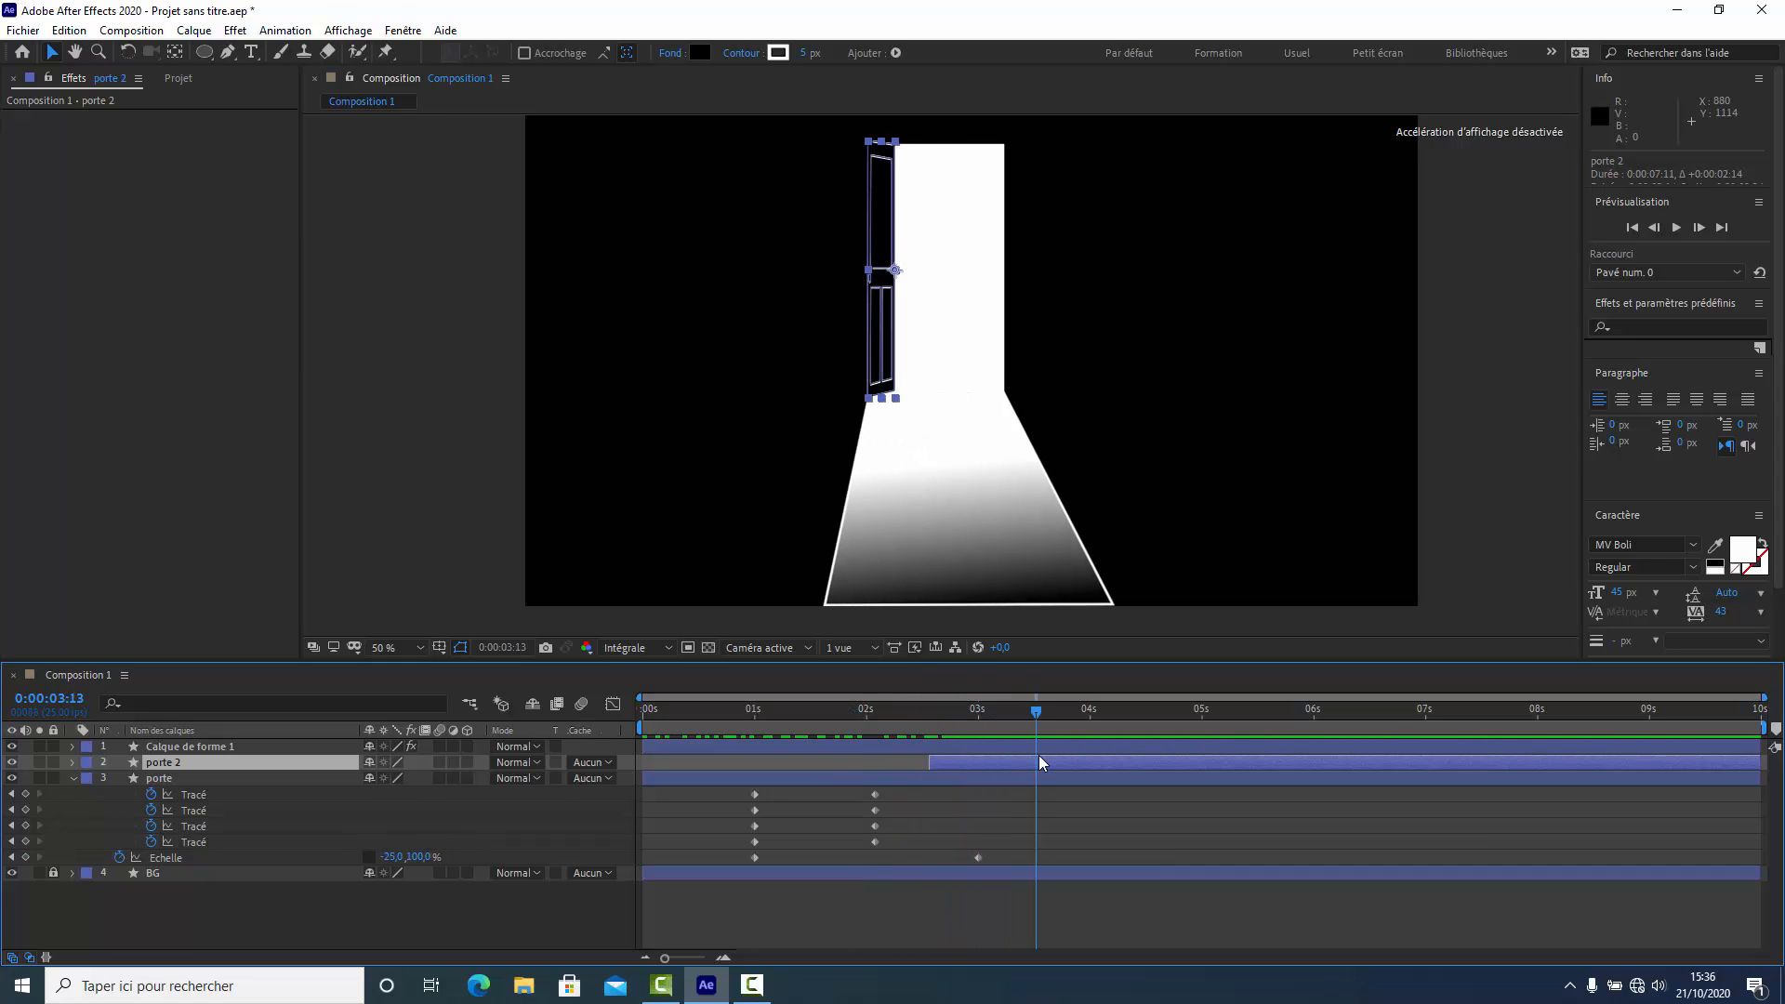
pyautogui.moveTo(1039, 757); pyautogui.dragTo(929, 758)
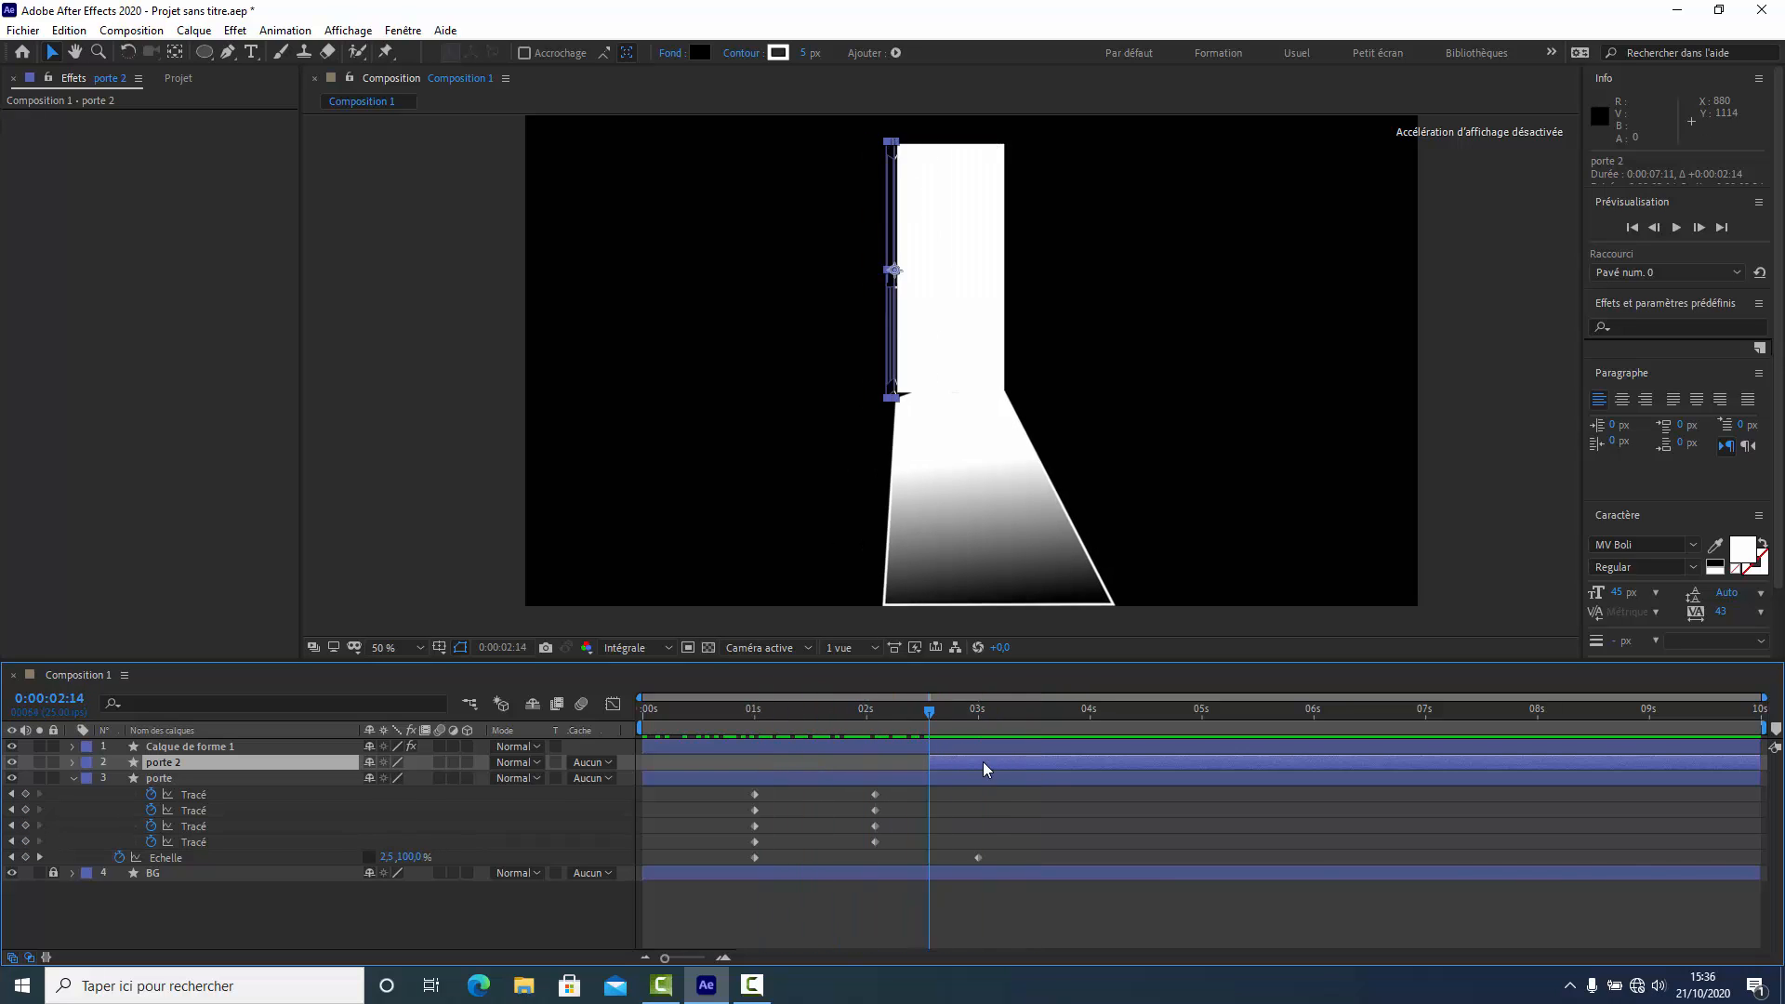
pyautogui.click(984, 761)
# Set the stroke width of Calque de forme 1 to 0 px and collapse the porte layer.
pyautogui.click(165, 749)
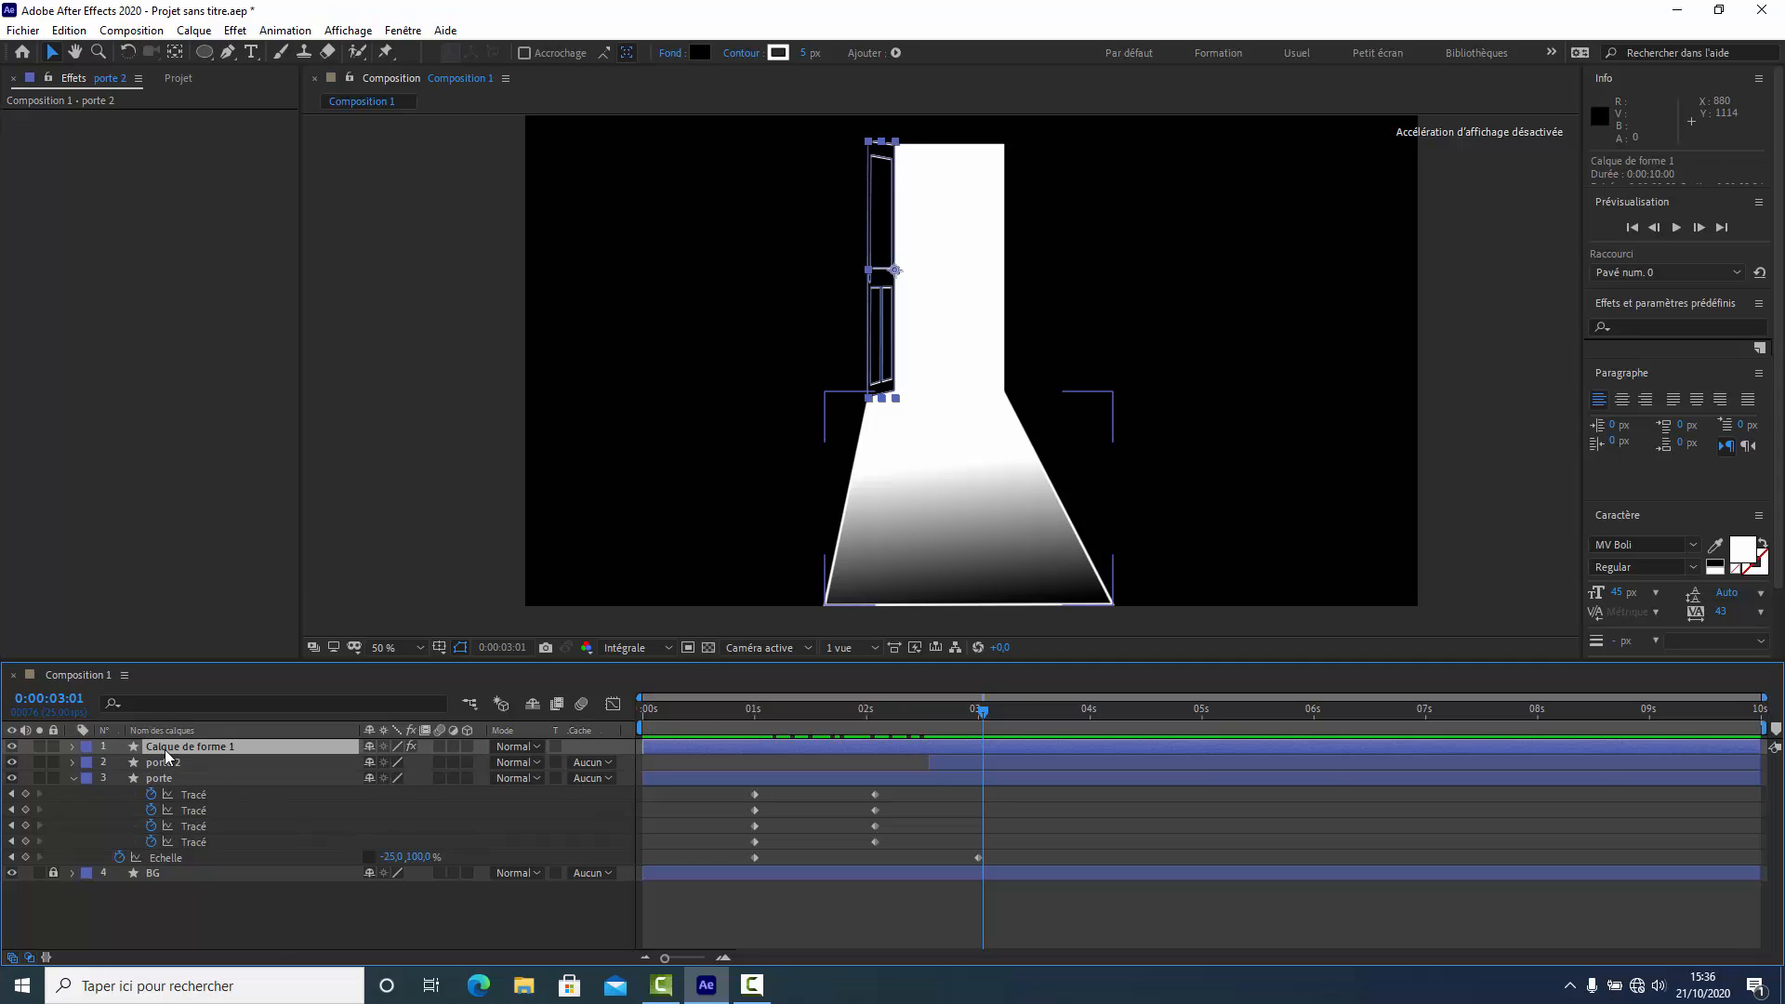
pyautogui.click(804, 53)
pyautogui.write('0')
pyautogui.press('Return')
pyautogui.click(154, 465)
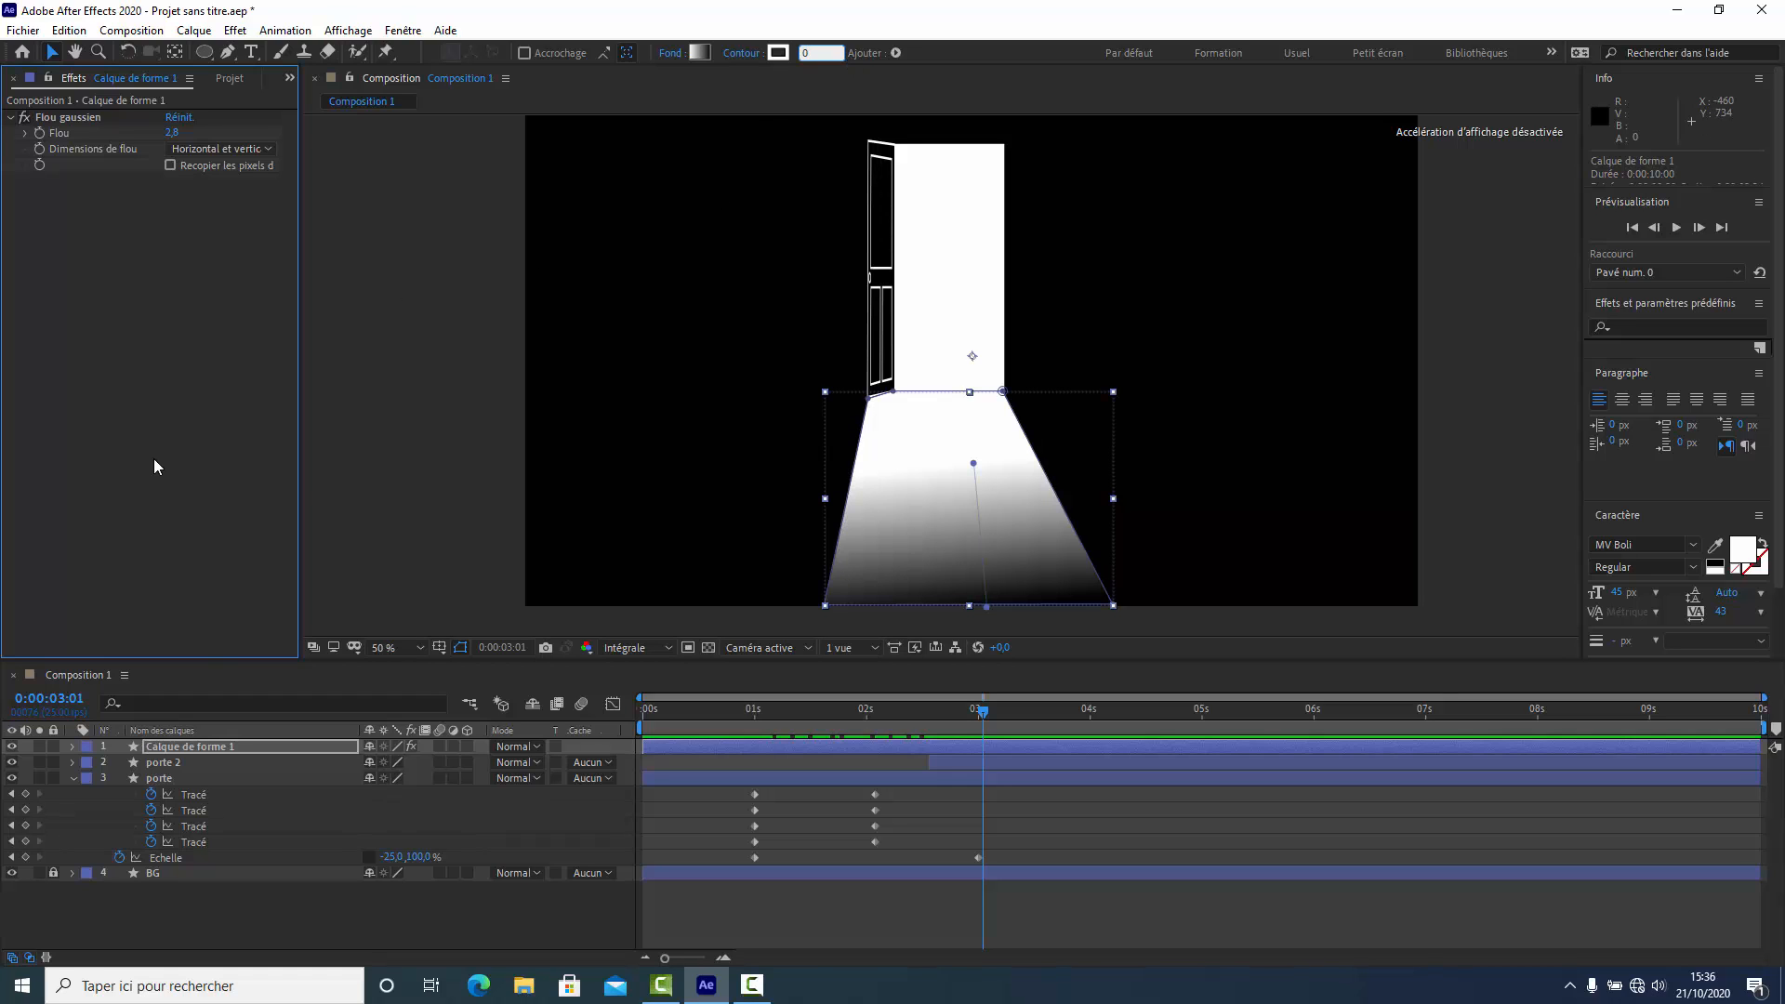
pyautogui.moveTo(981, 719); pyautogui.dragTo(675, 779)
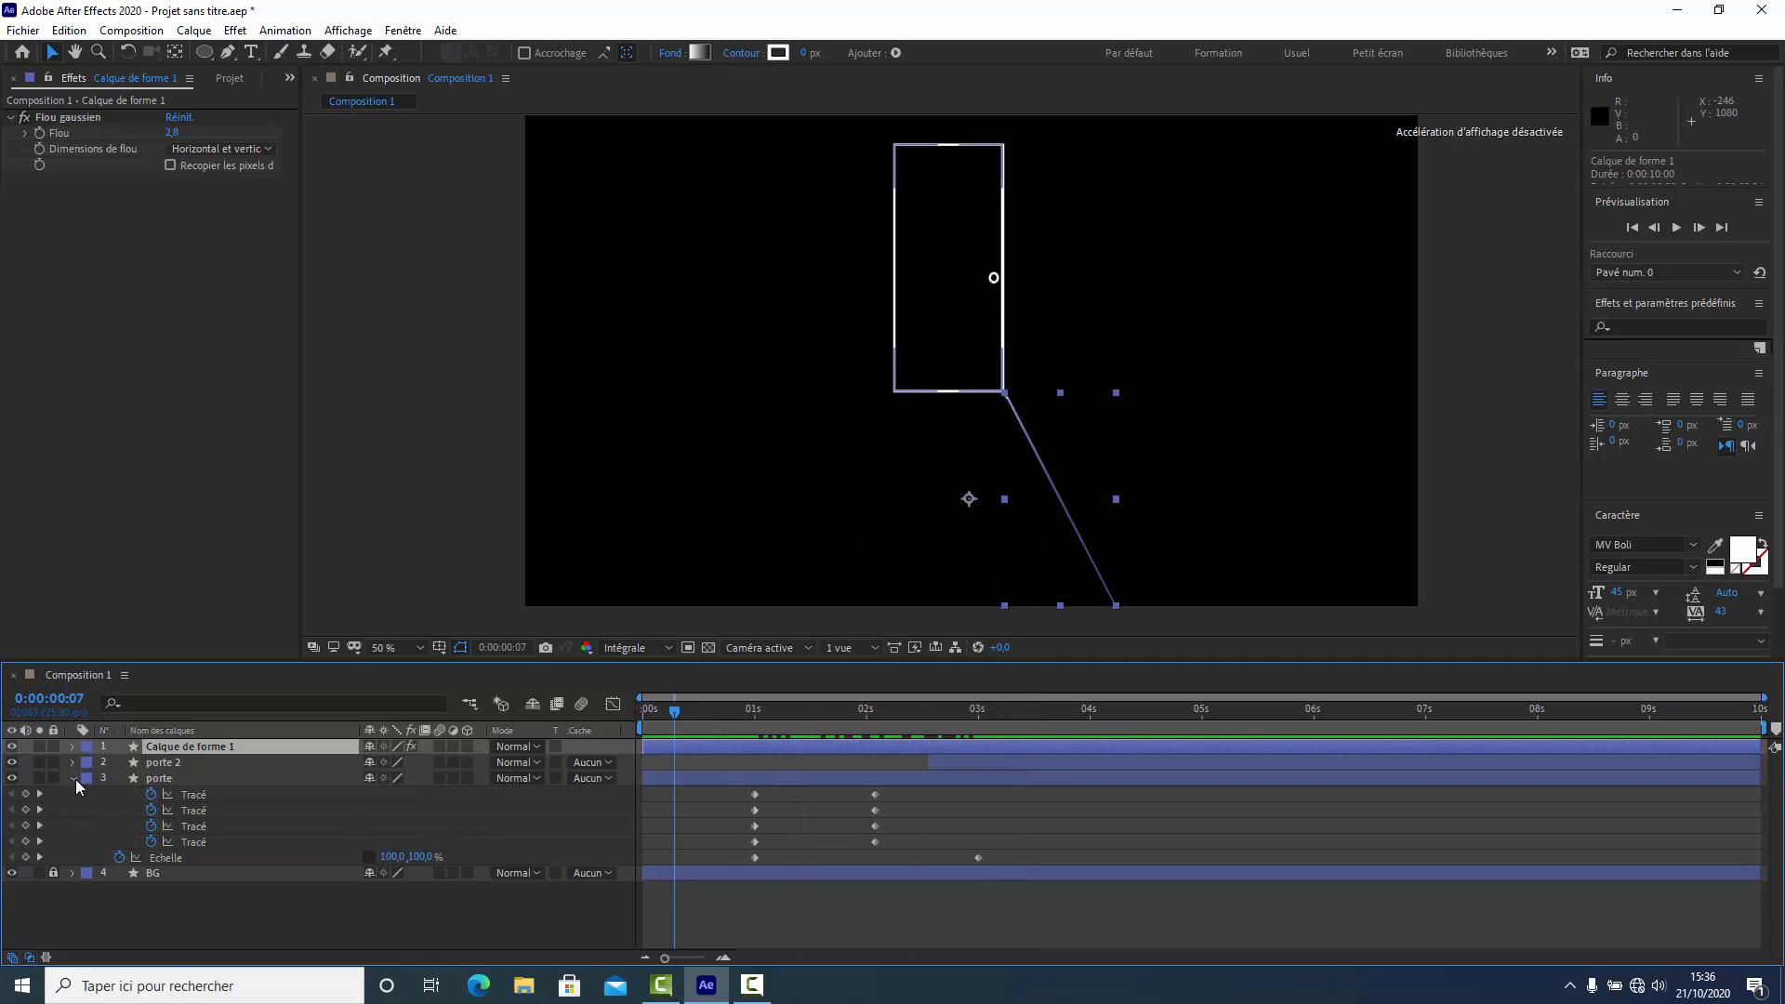
pyautogui.click(74, 778)
# End the work area at 0:00:03:00, trim the composition to it and scrub through the door opening.
pyautogui.click(135, 31)
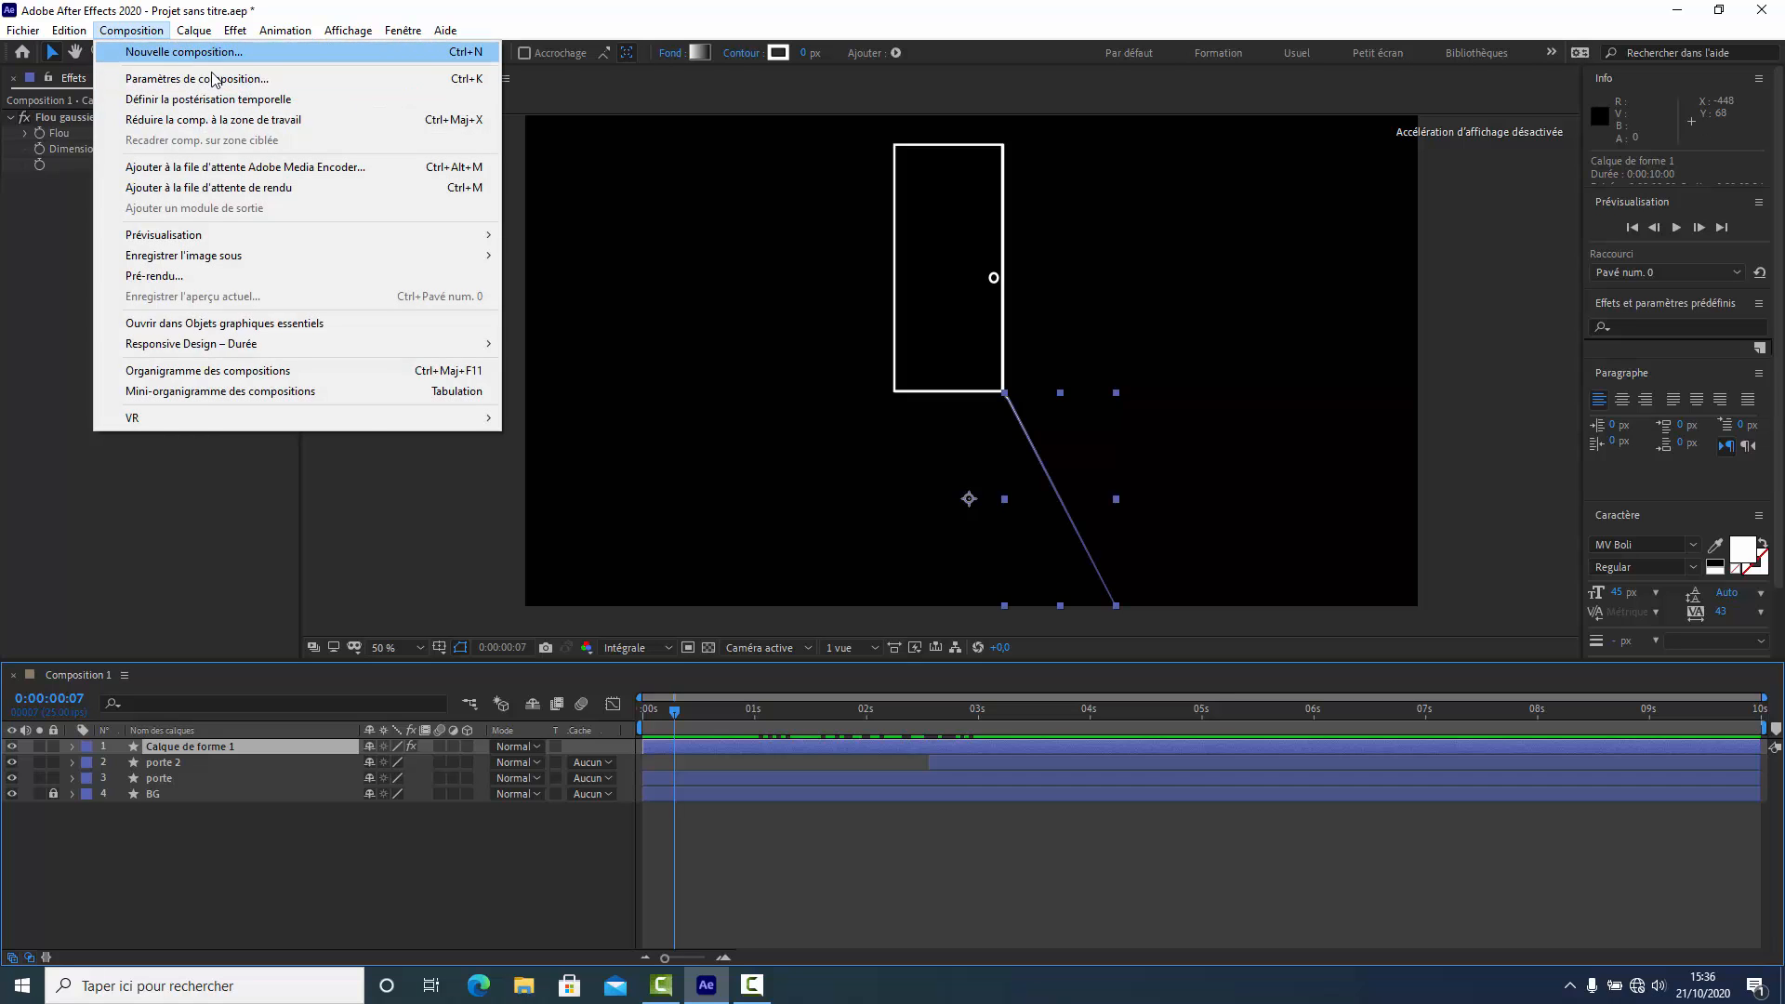
pyautogui.click(331, 850)
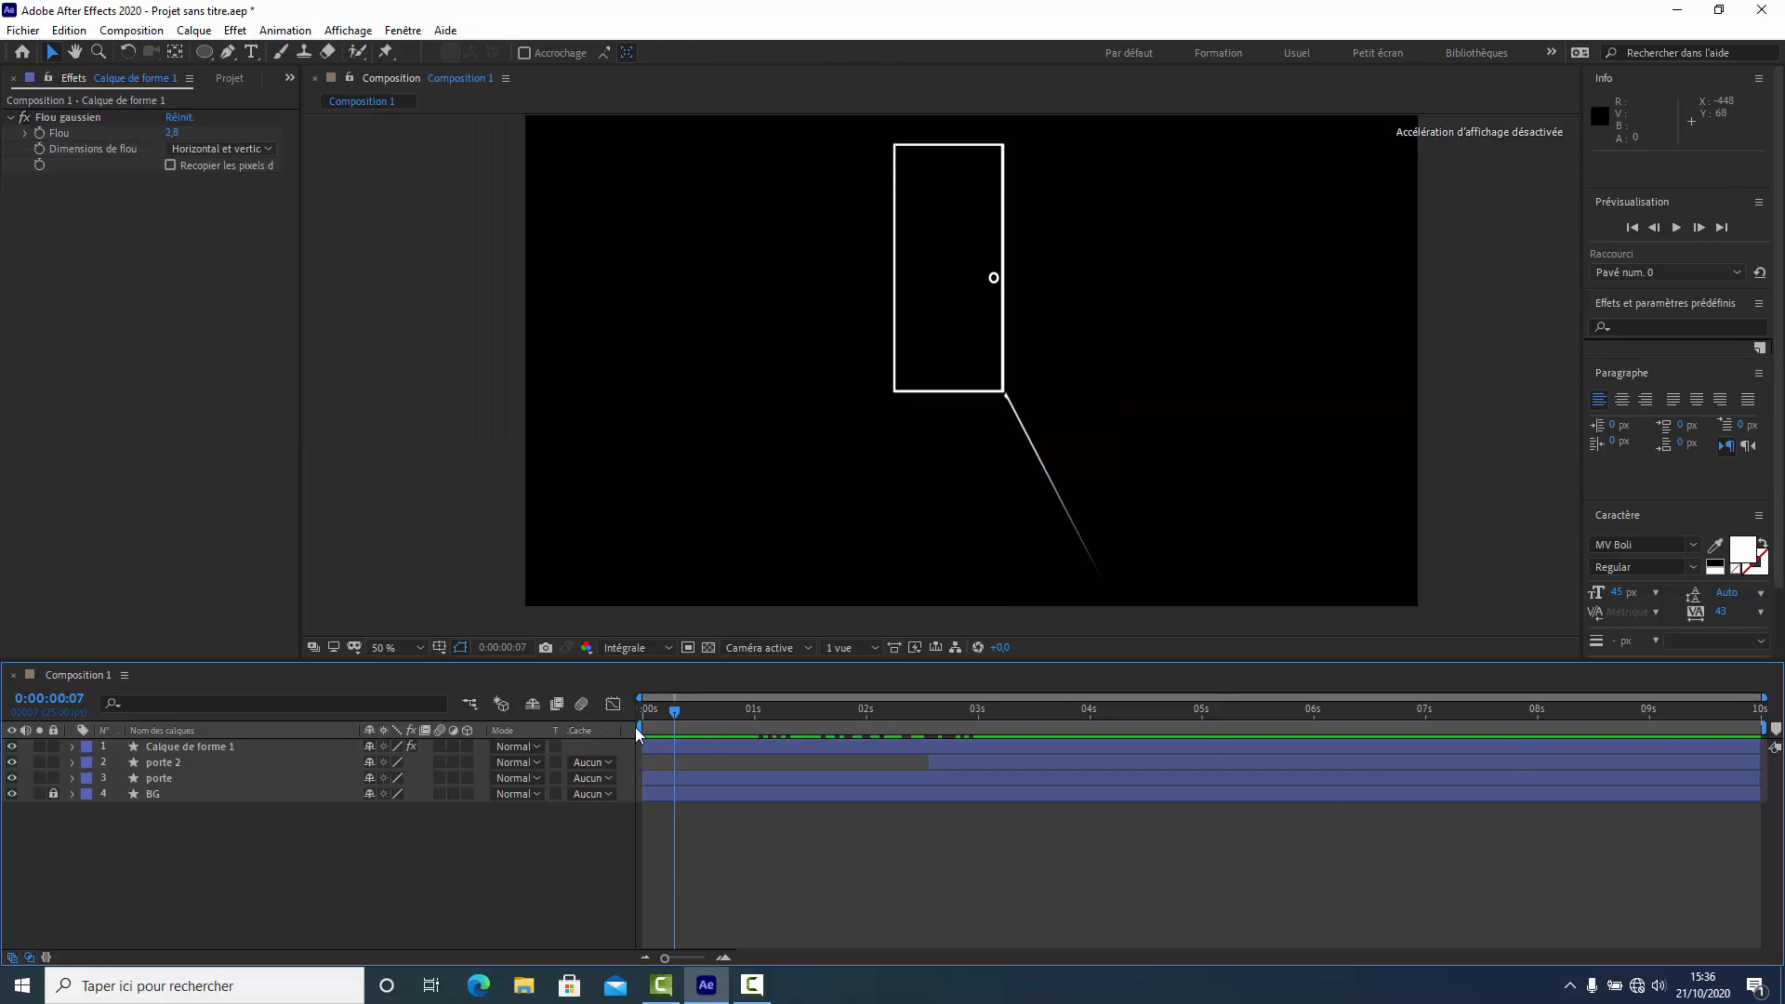
pyautogui.moveTo(679, 710); pyautogui.dragTo(975, 727)
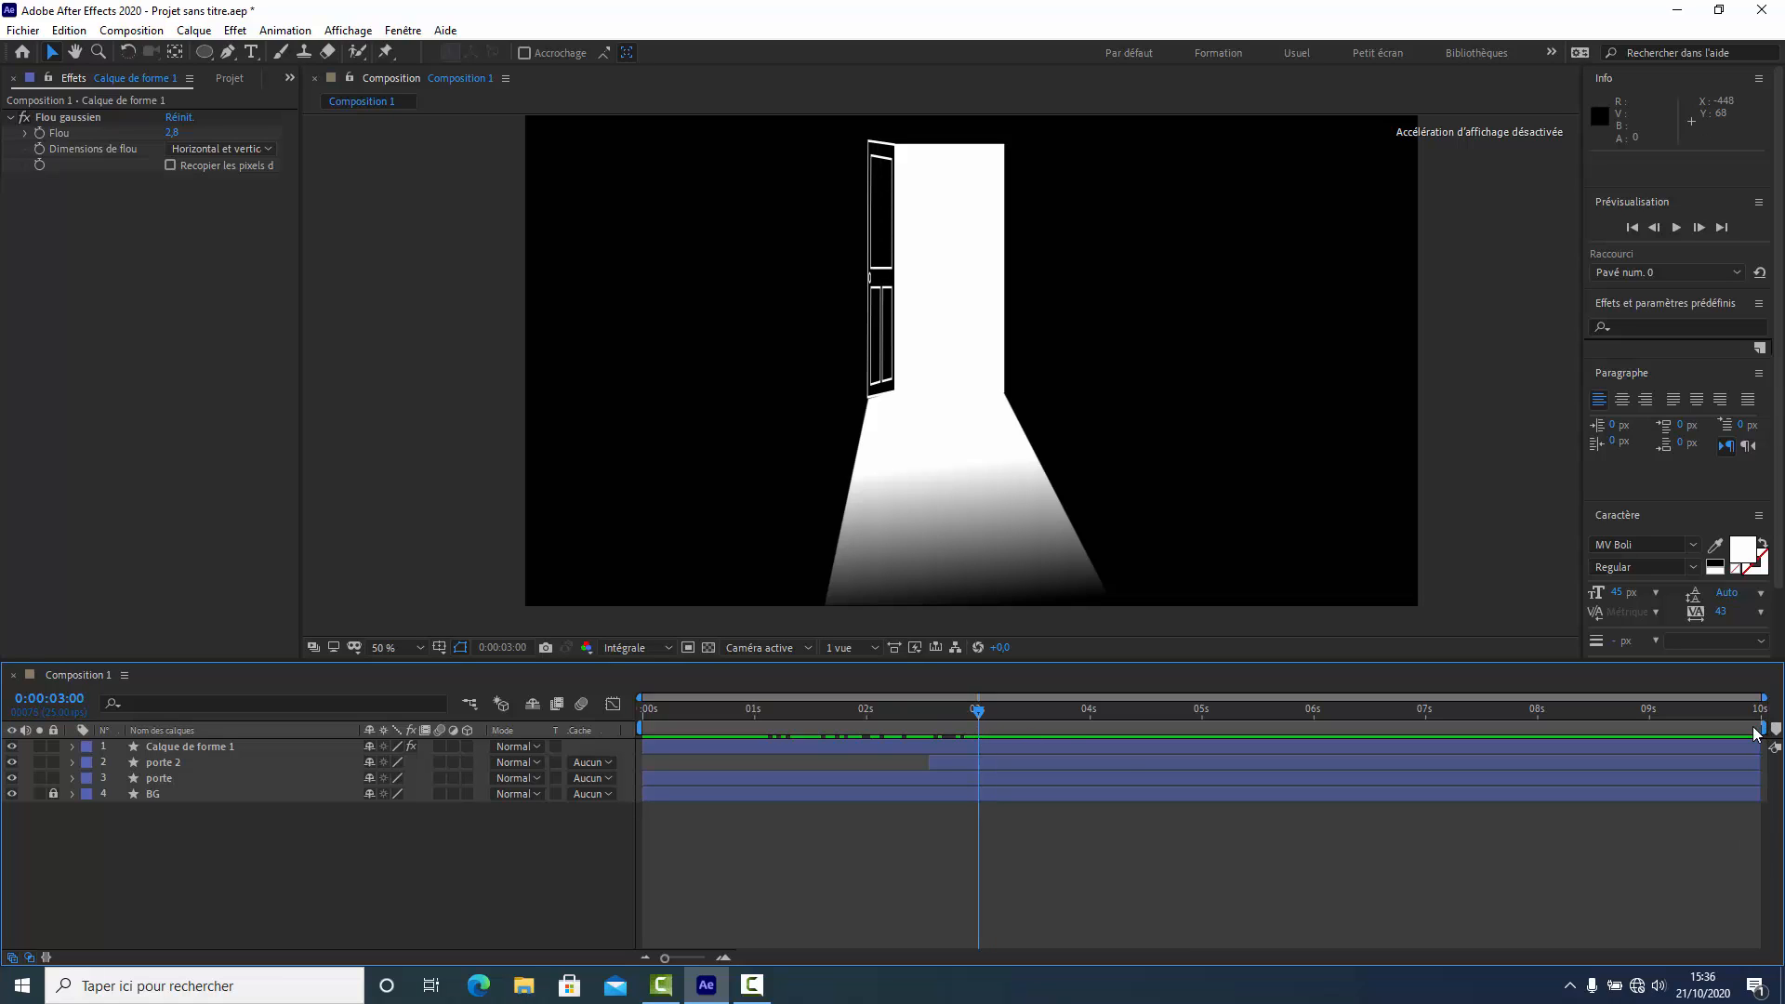
pyautogui.moveTo(1764, 727); pyautogui.dragTo(982, 744)
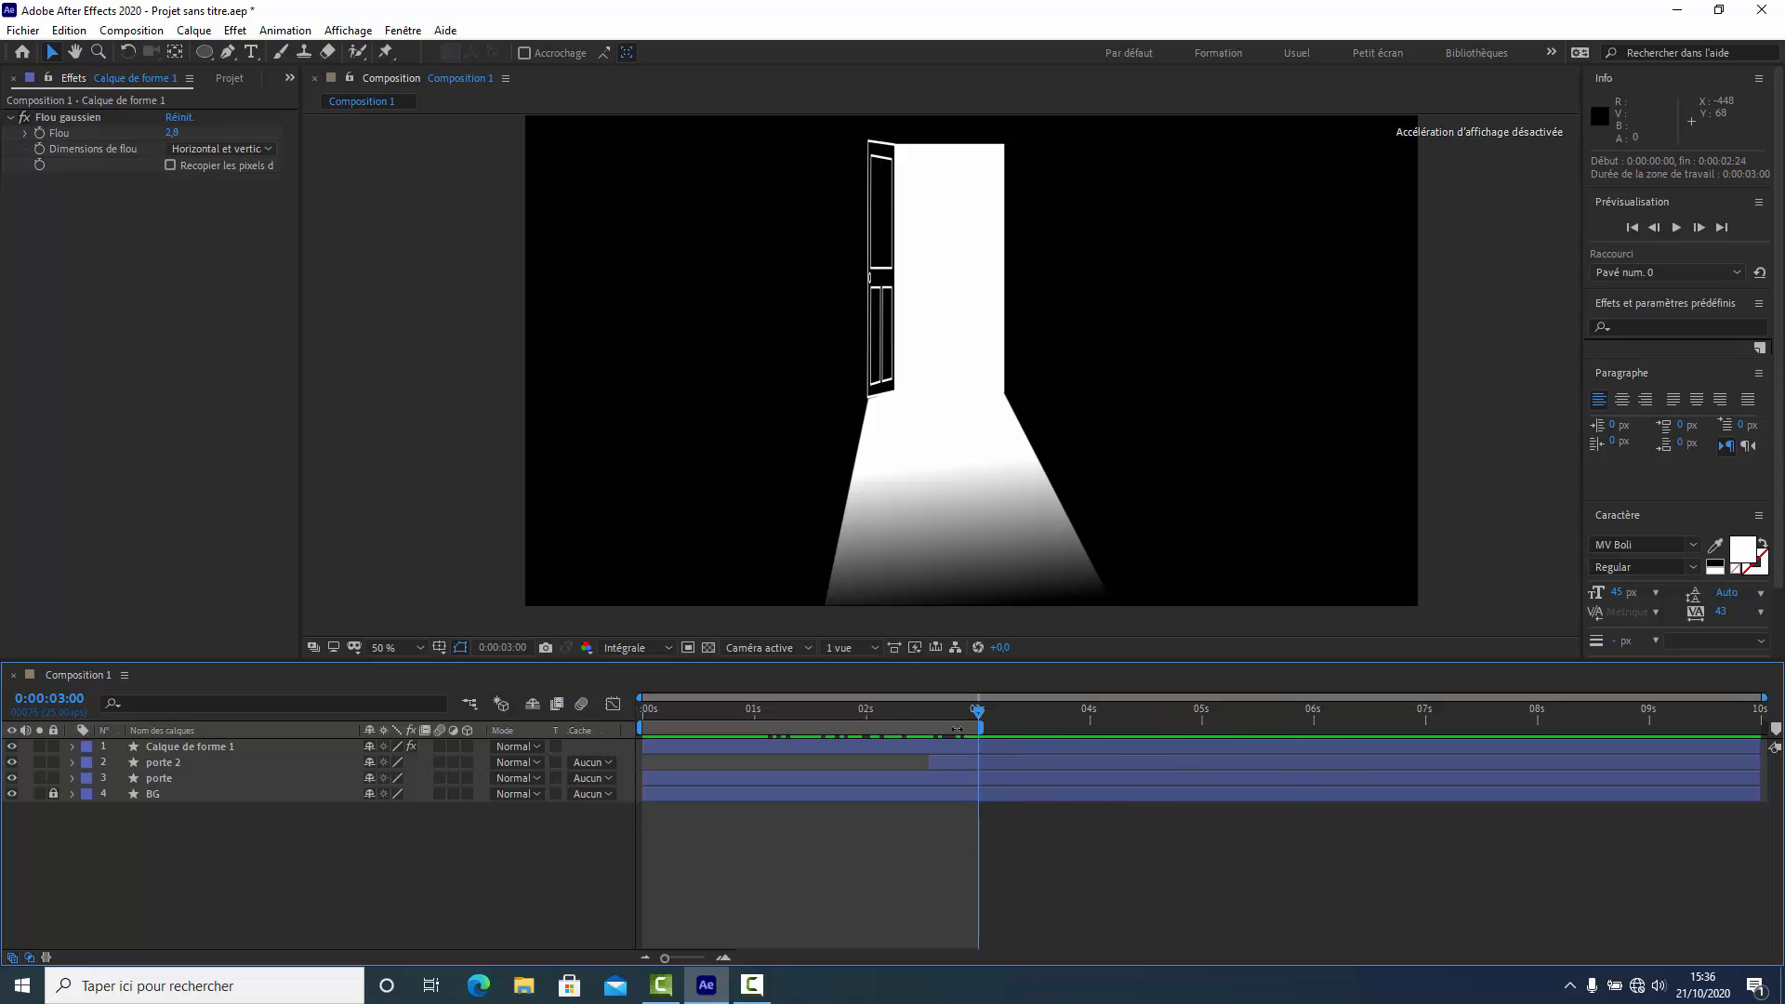
pyautogui.rightClick(957, 730)
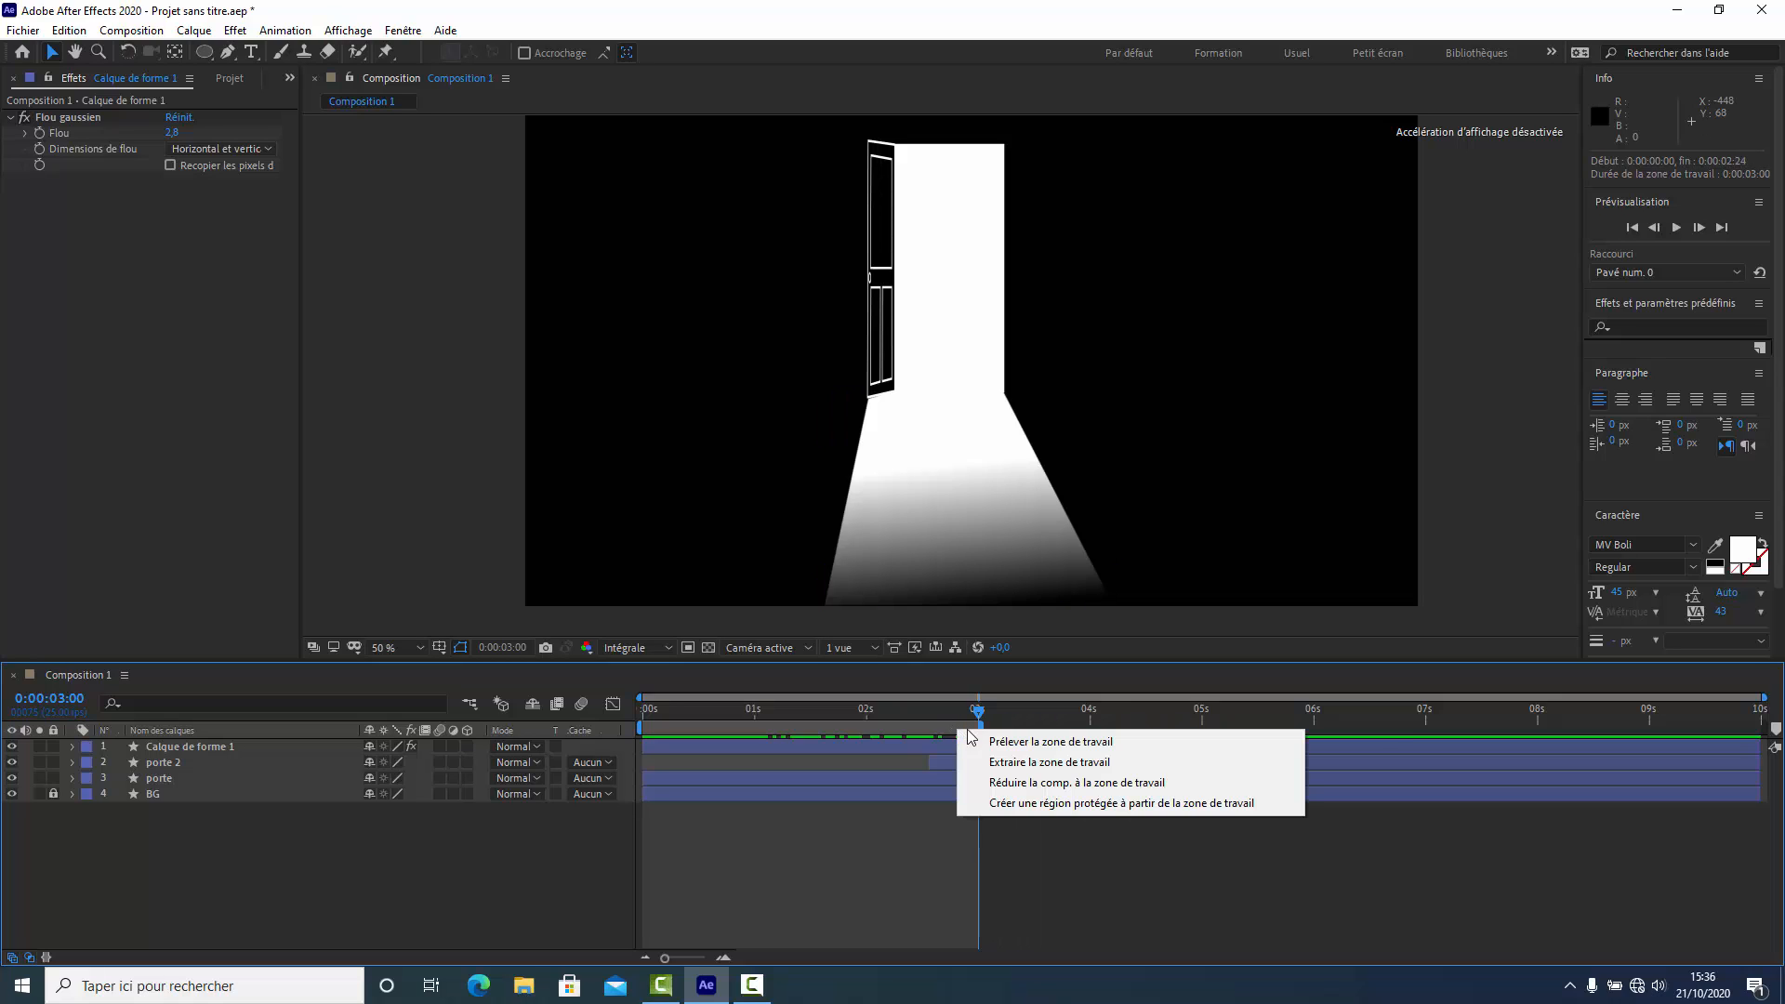
pyautogui.click(1034, 786)
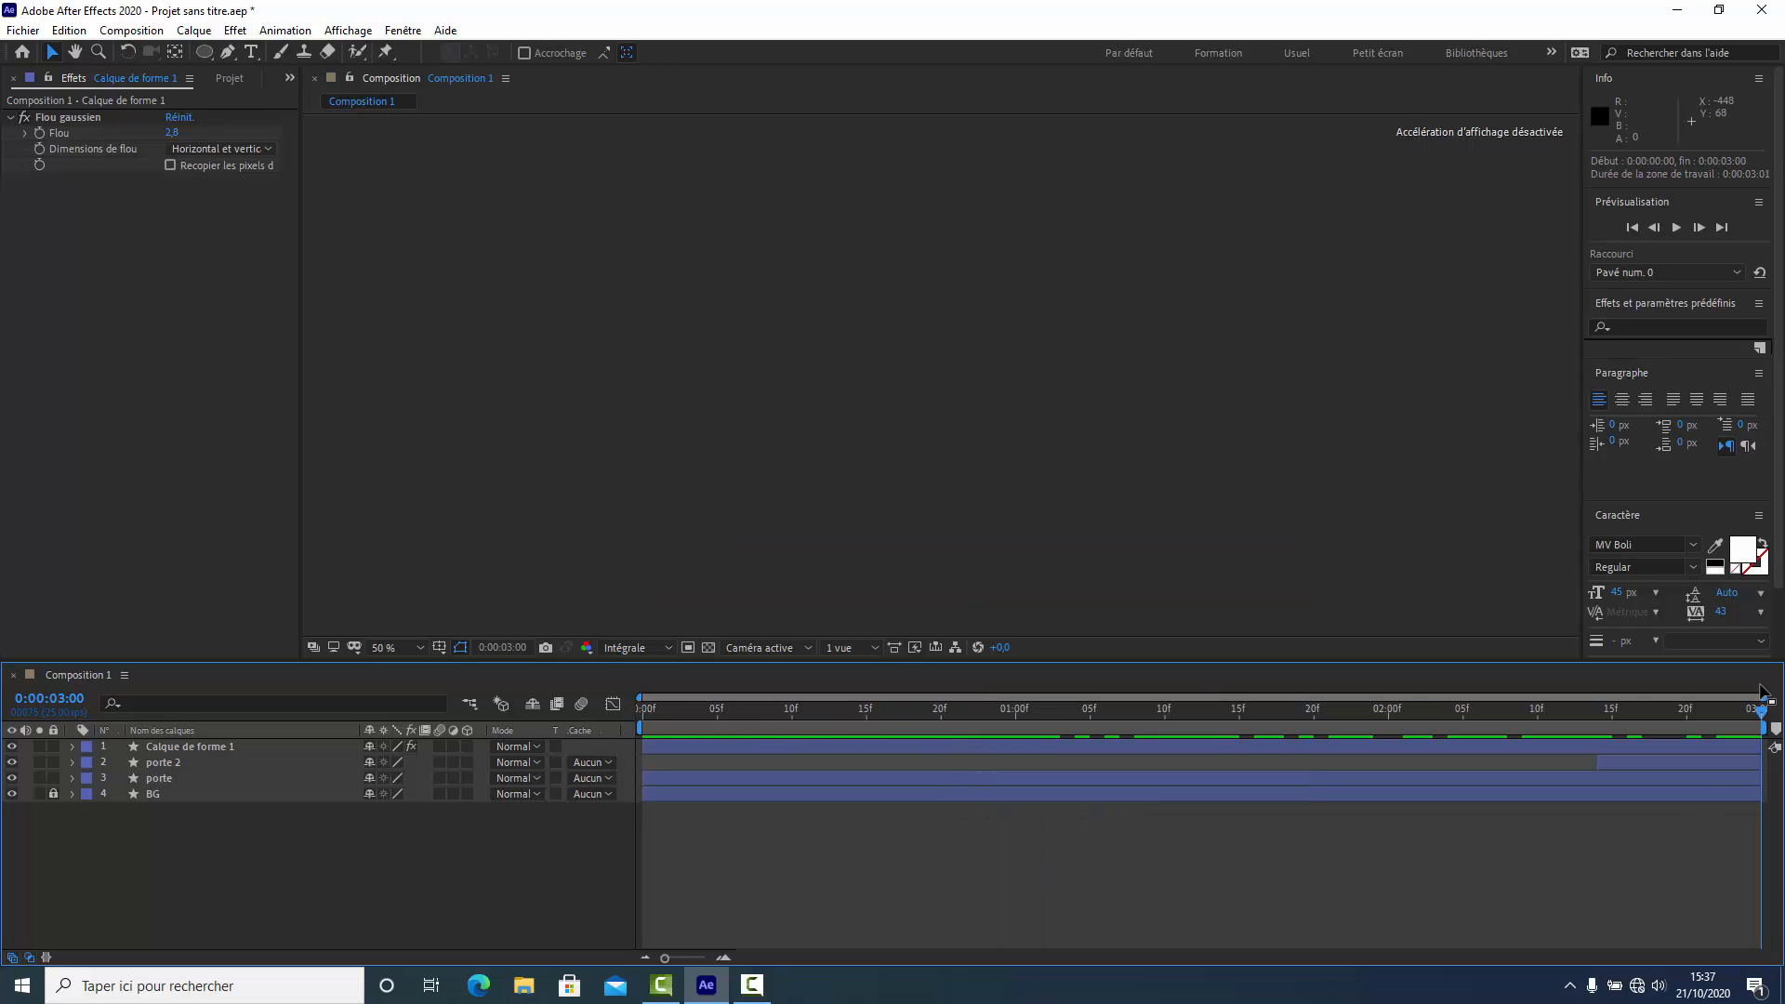
pyautogui.press('Home')
pyautogui.moveTo(643, 709); pyautogui.dragTo(1627, 798)
# Create a new composition with the HDTV 1080 25 preset, 1920 × 1080 px, lasting 0:00:10:00.
pyautogui.click(130, 30)
pyautogui.click(144, 52)
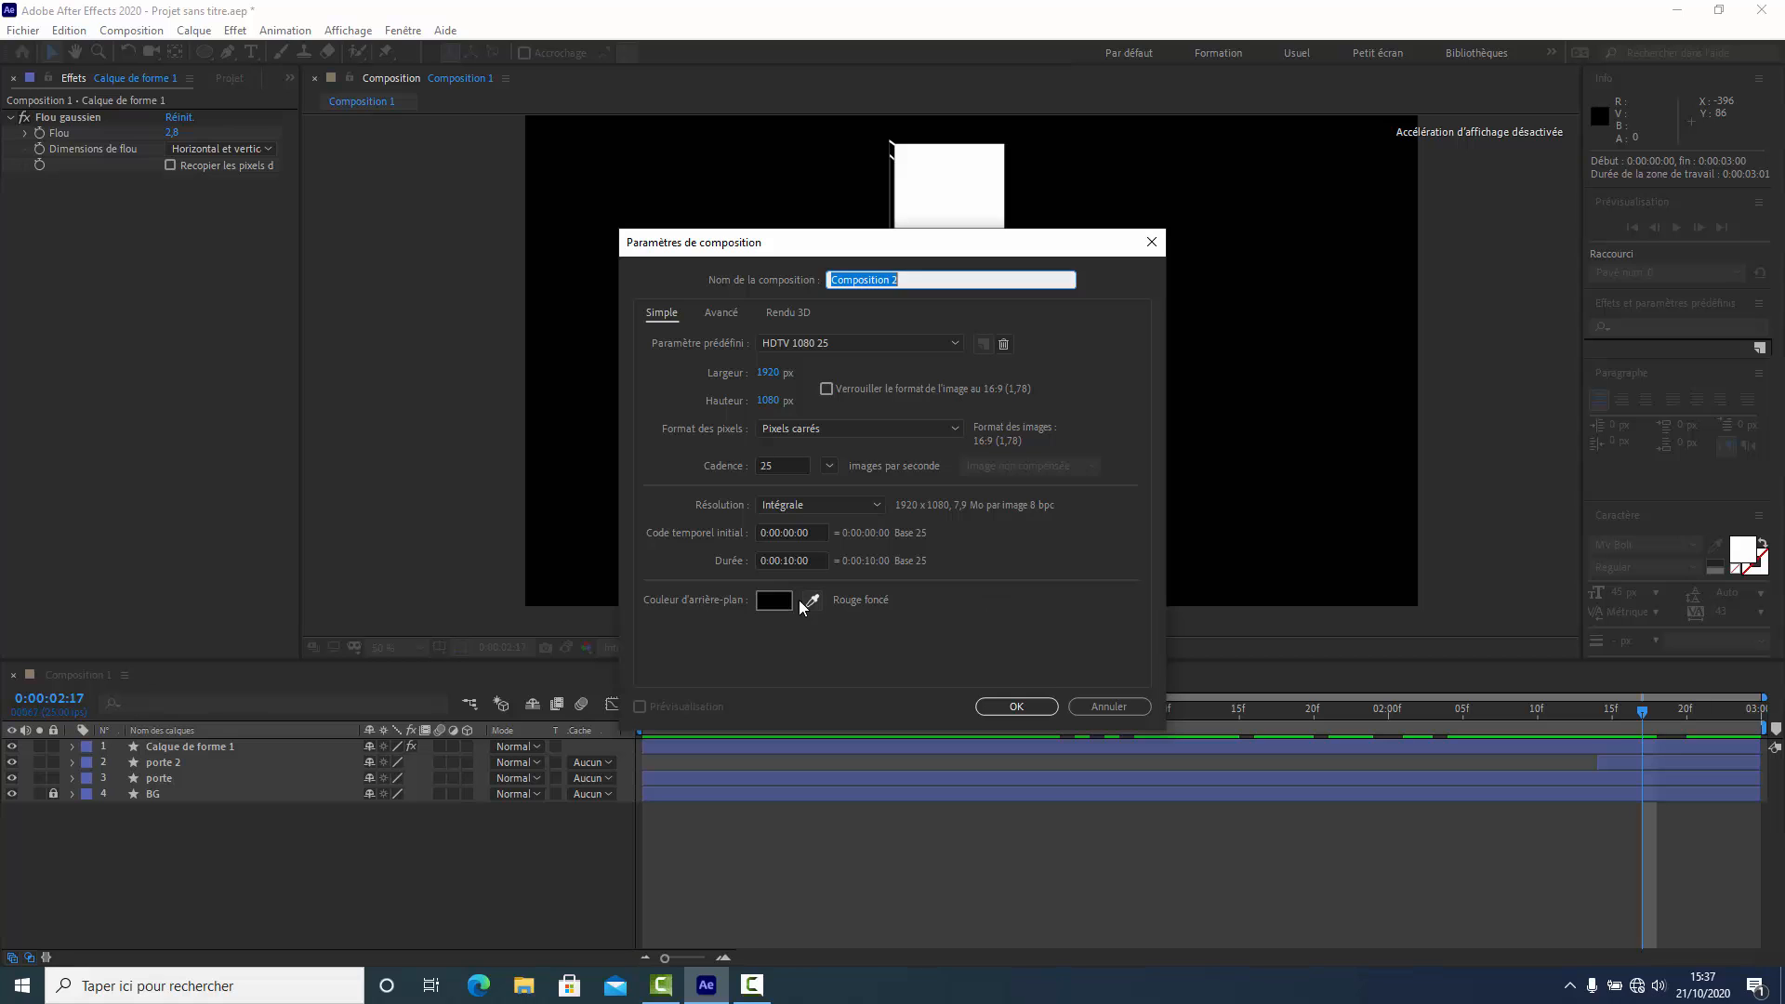
pyautogui.click(1028, 706)
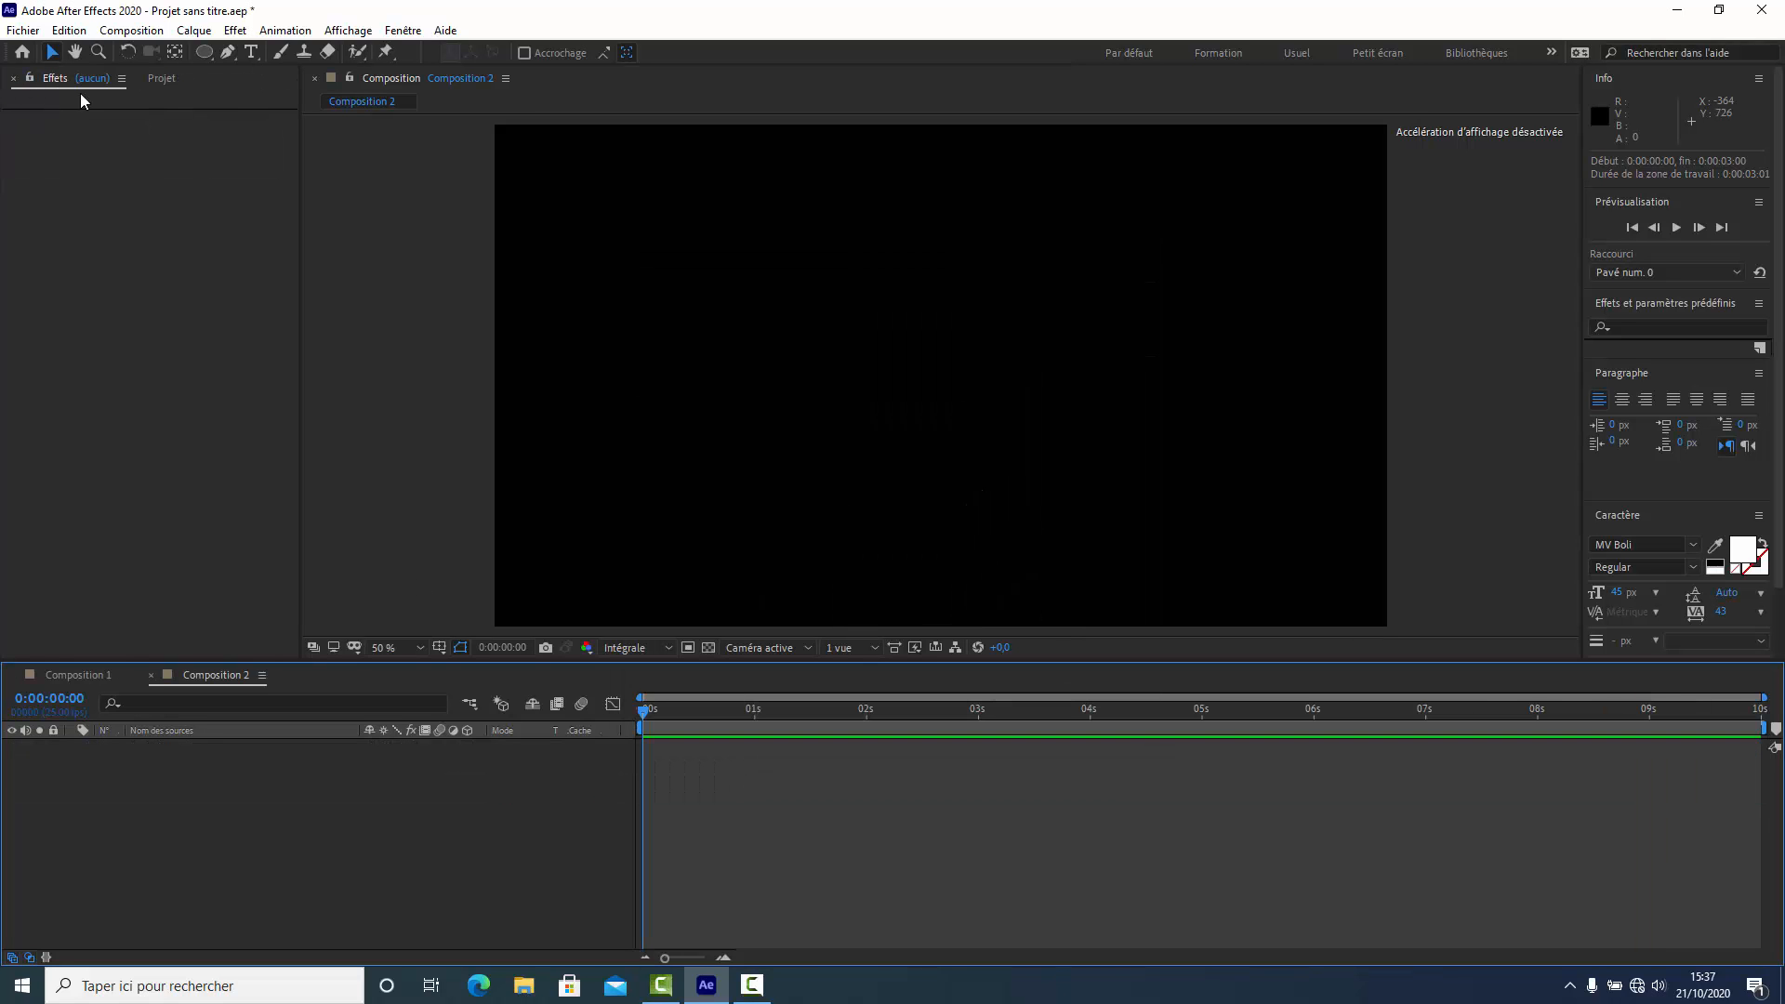
# Add Composition 1 from the project to Composition 2 twice, as two layers starting at 0:00:00:00.
pyautogui.click(163, 79)
pyautogui.moveTo(64, 244); pyautogui.dragTo(131, 768)
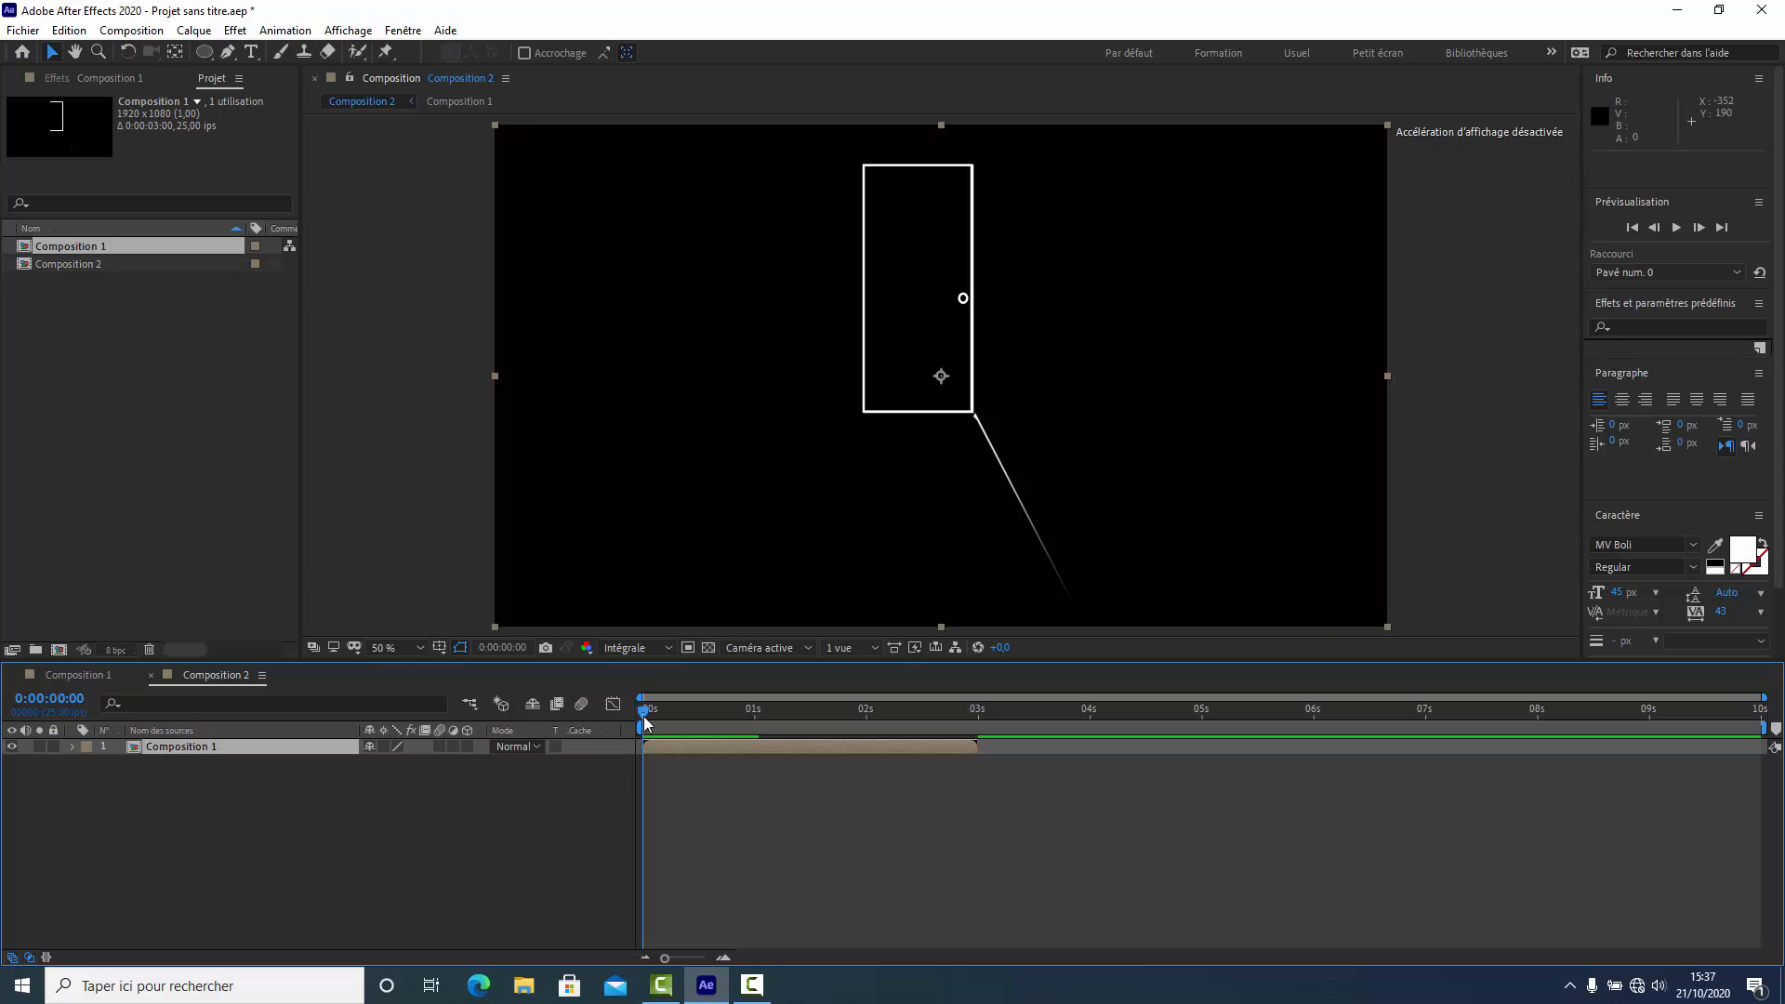
pyautogui.moveTo(643, 711)
pyautogui.mouseDown()
pyautogui.moveTo(1067, 727)
pyautogui.moveTo(634, 734)
pyautogui.mouseUp()
pyautogui.moveTo(74, 243); pyautogui.dragTo(571, 800)
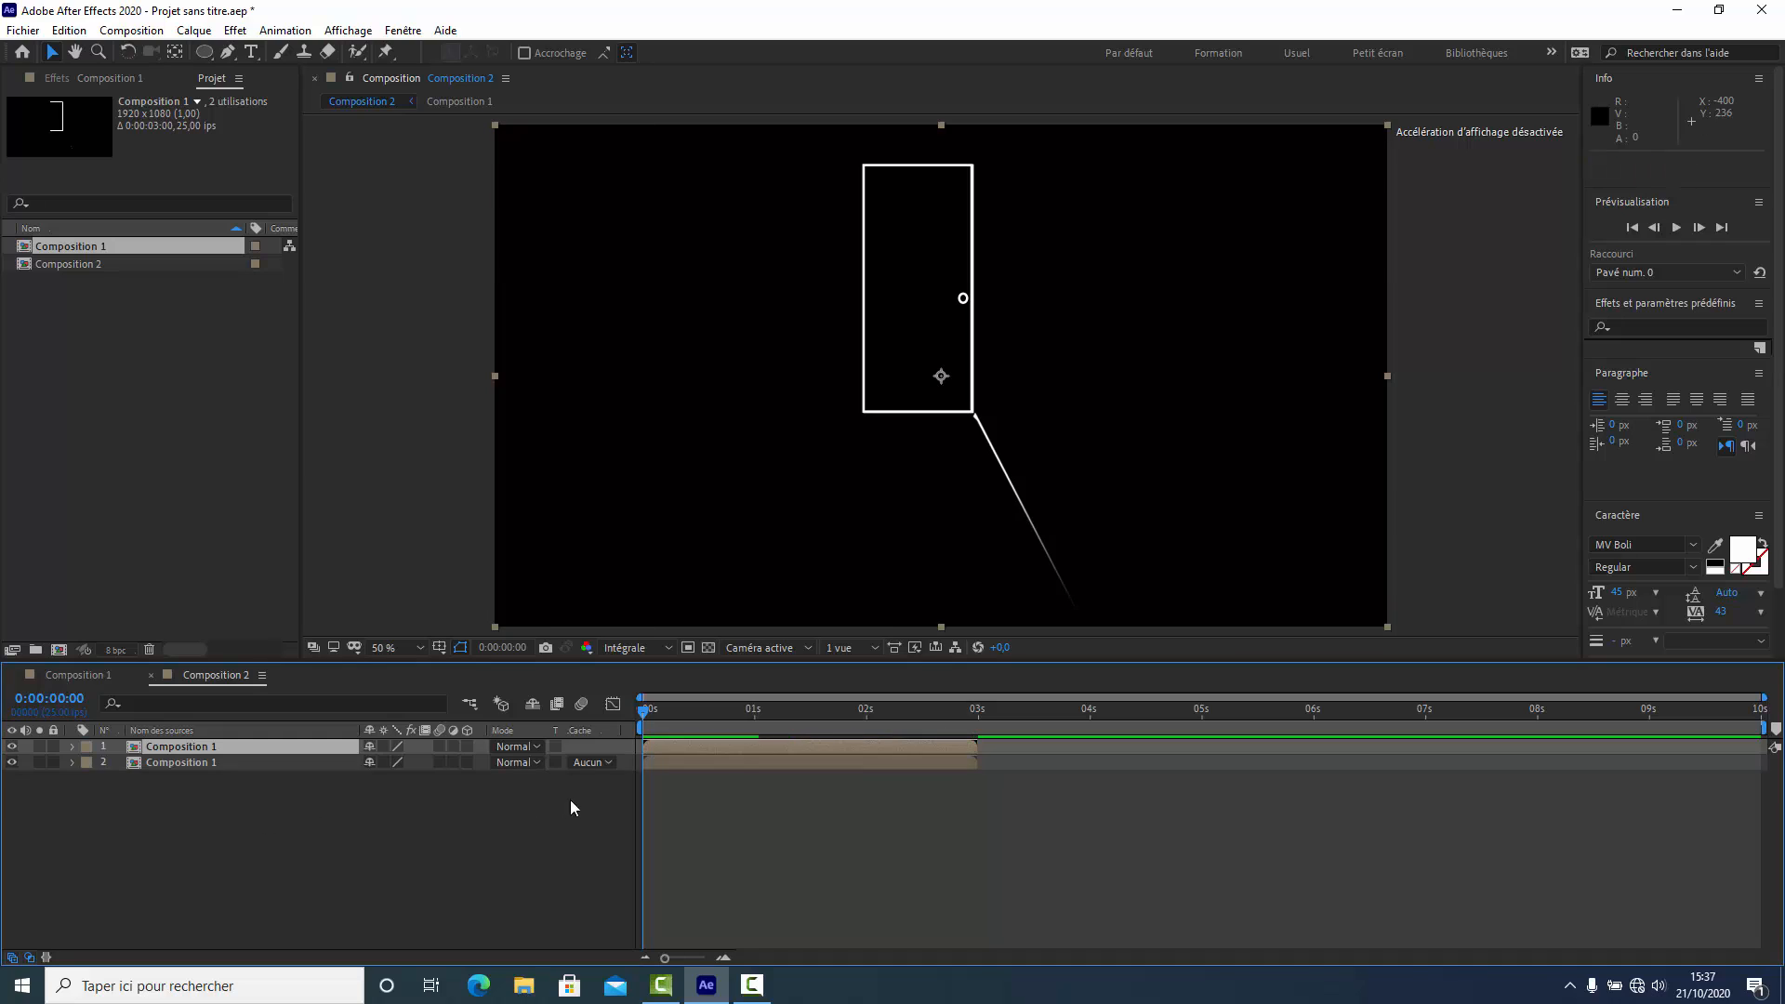
# Shift the upper Composition 1 layer to start at 0:00:02:24, reverse it in time, and scrub through the result.
pyautogui.moveTo(725, 748); pyautogui.dragTo(1057, 756)
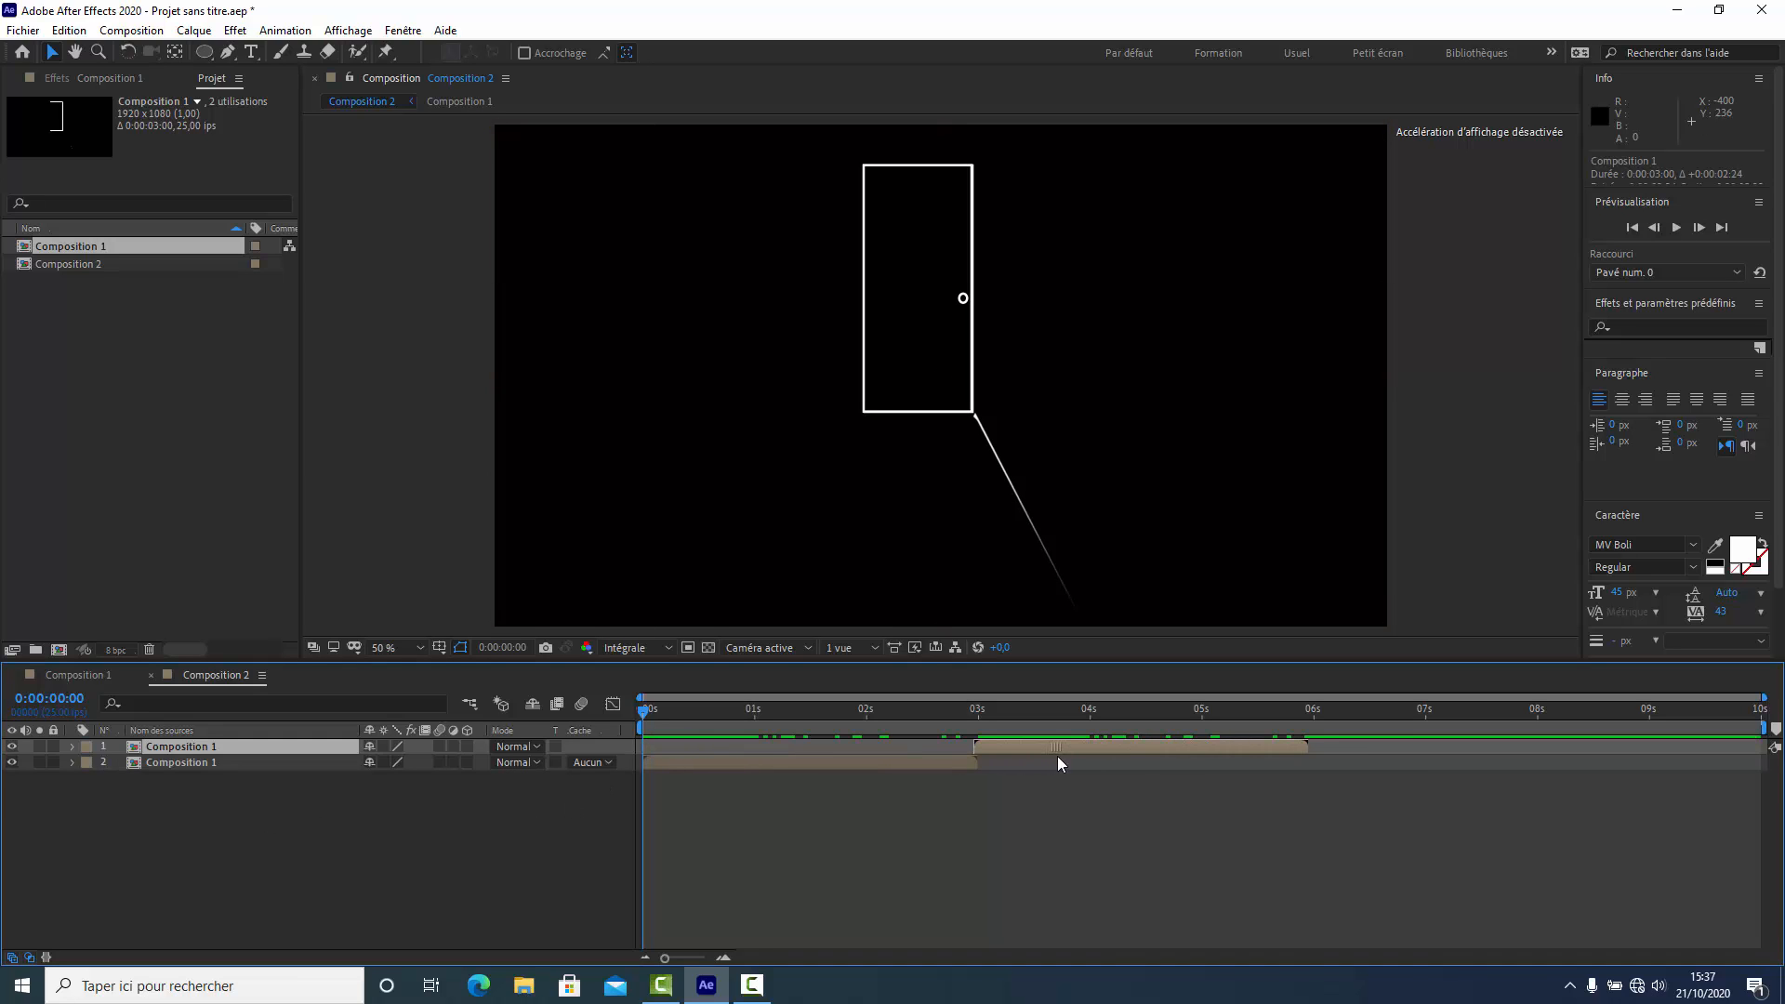
pyautogui.rightClick(1141, 757)
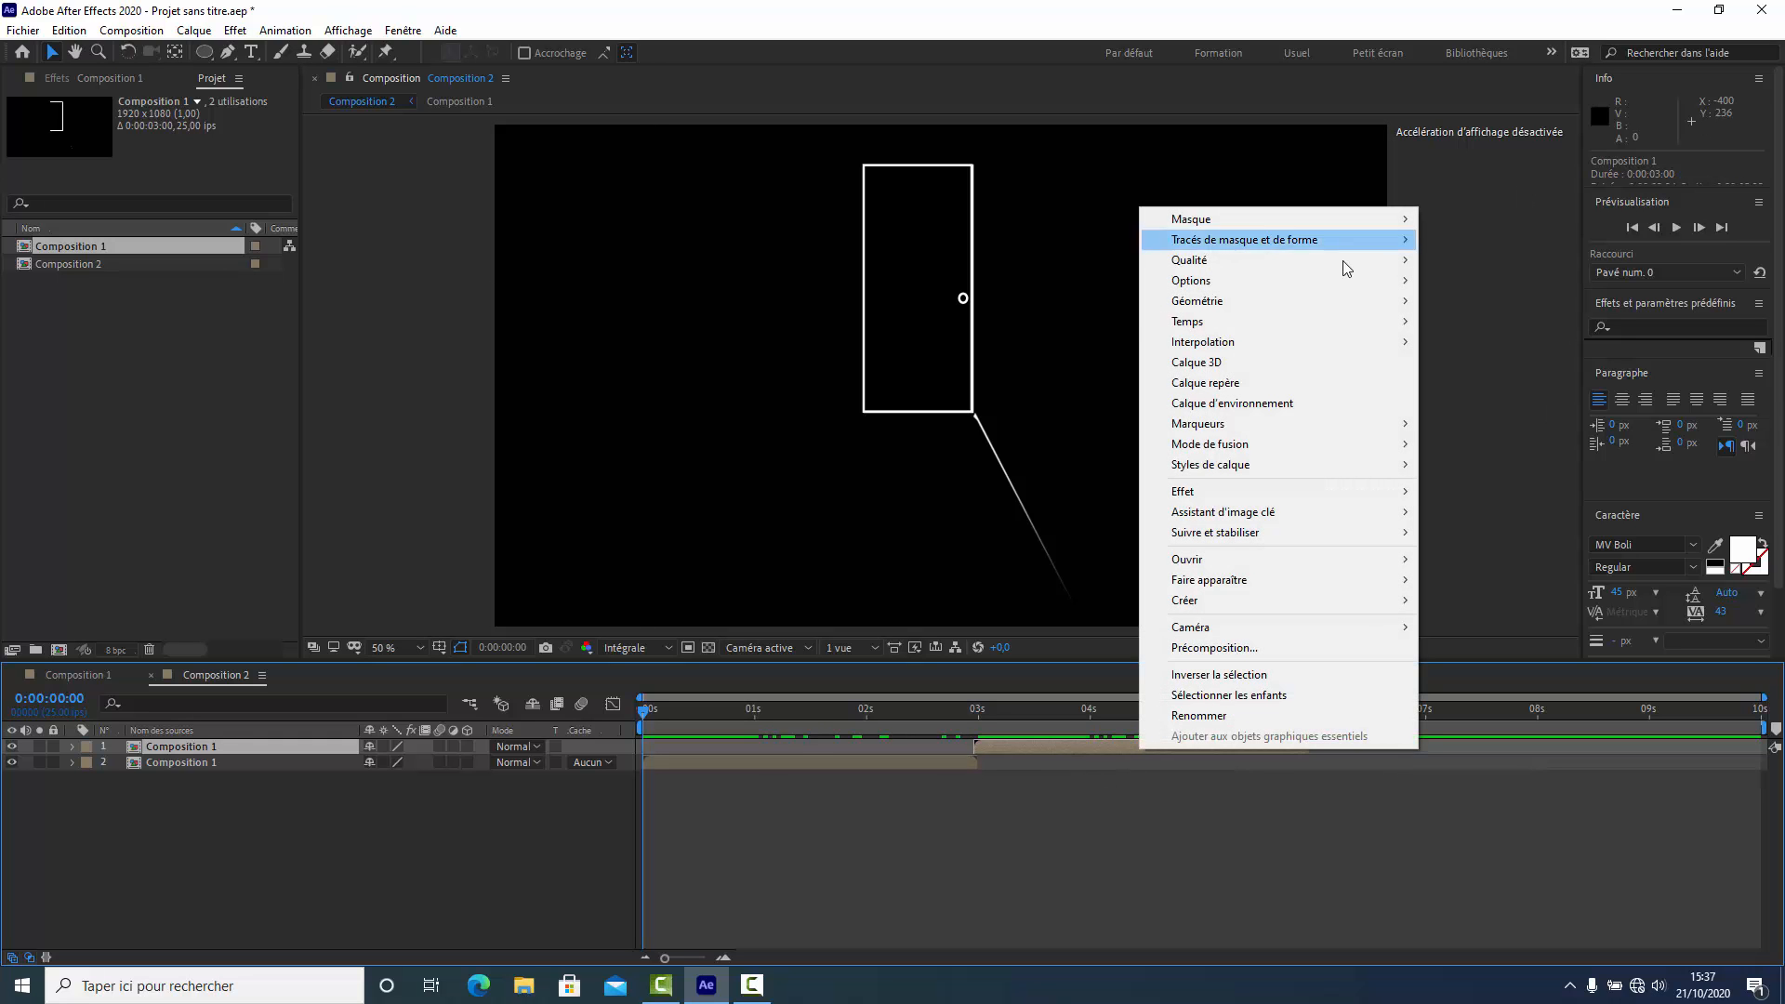
pyautogui.moveTo(1302, 320)
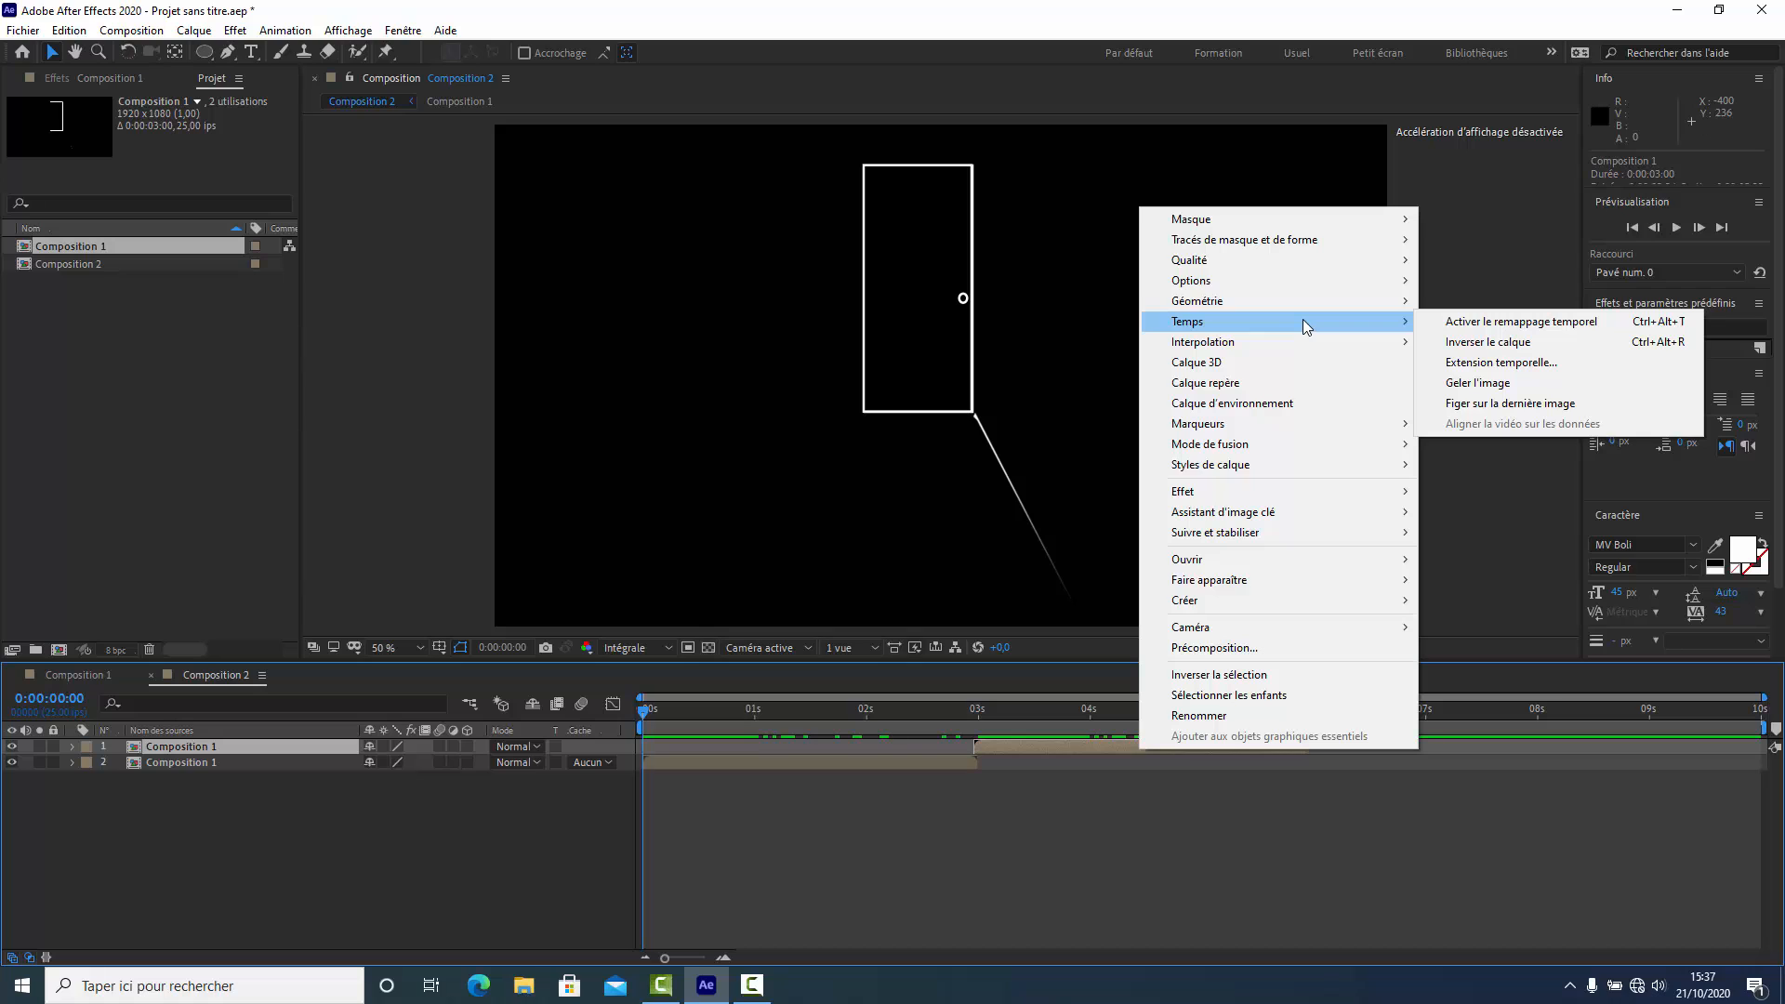
pyautogui.click(1467, 341)
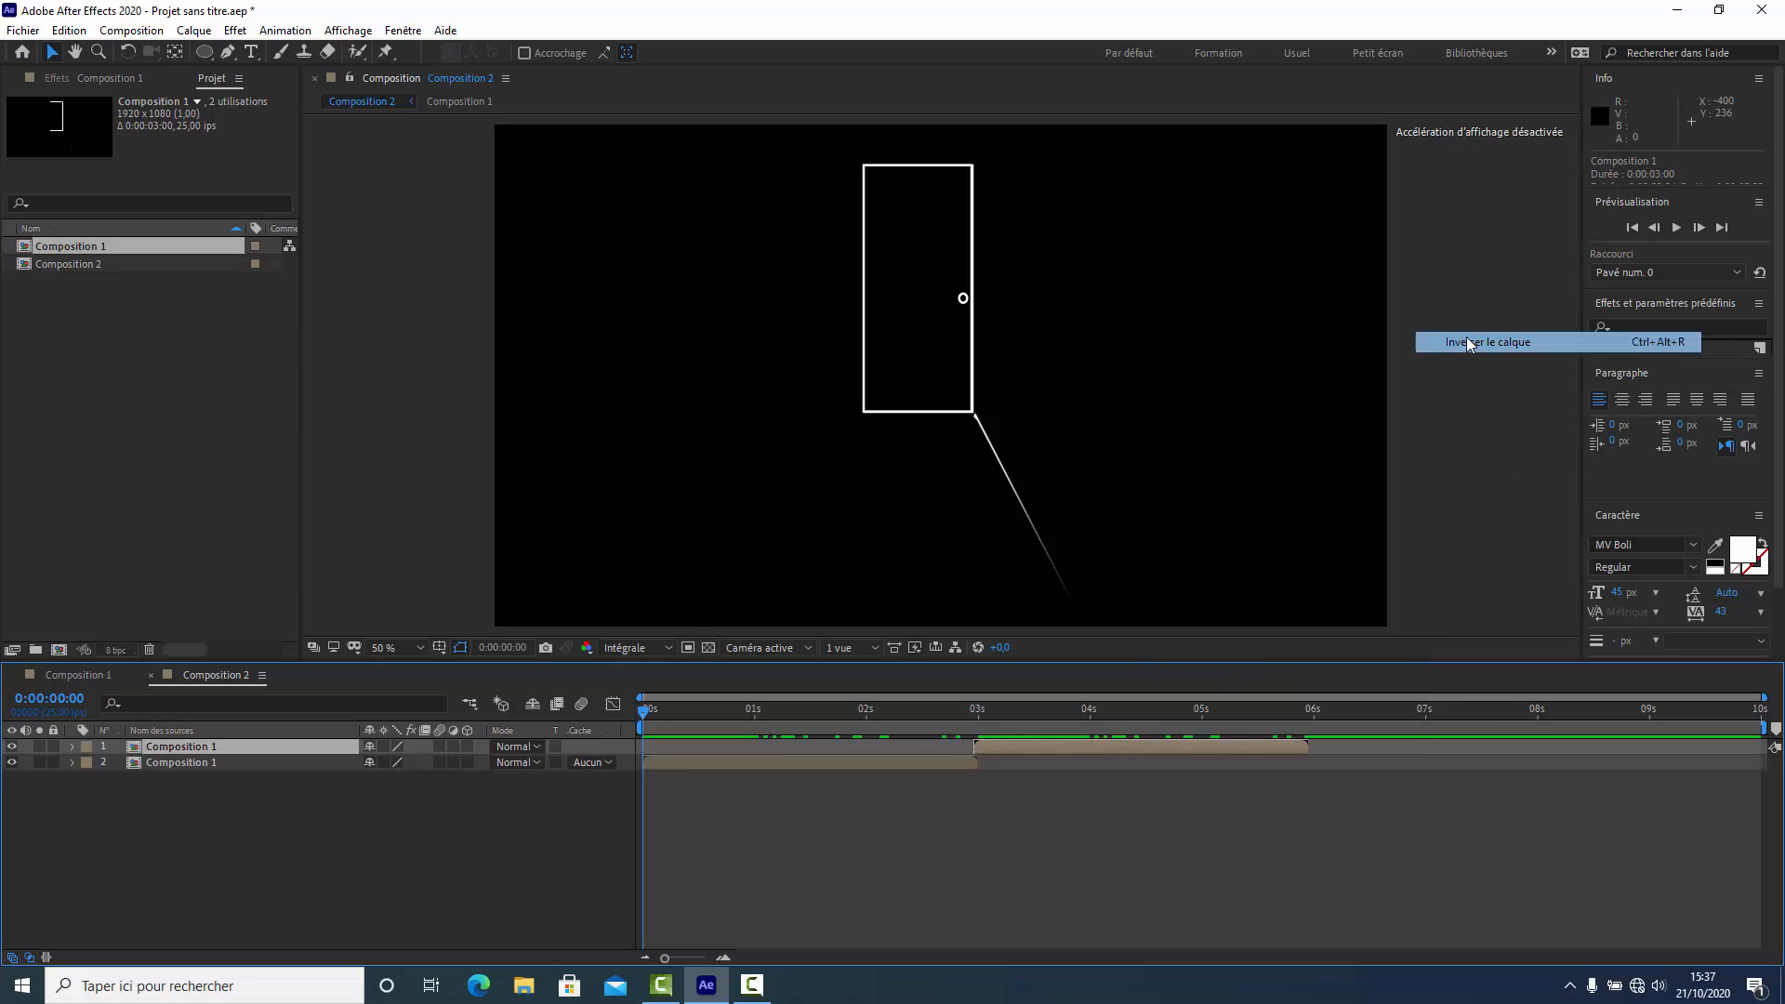
pyautogui.moveTo(637, 710); pyautogui.dragTo(628, 777)
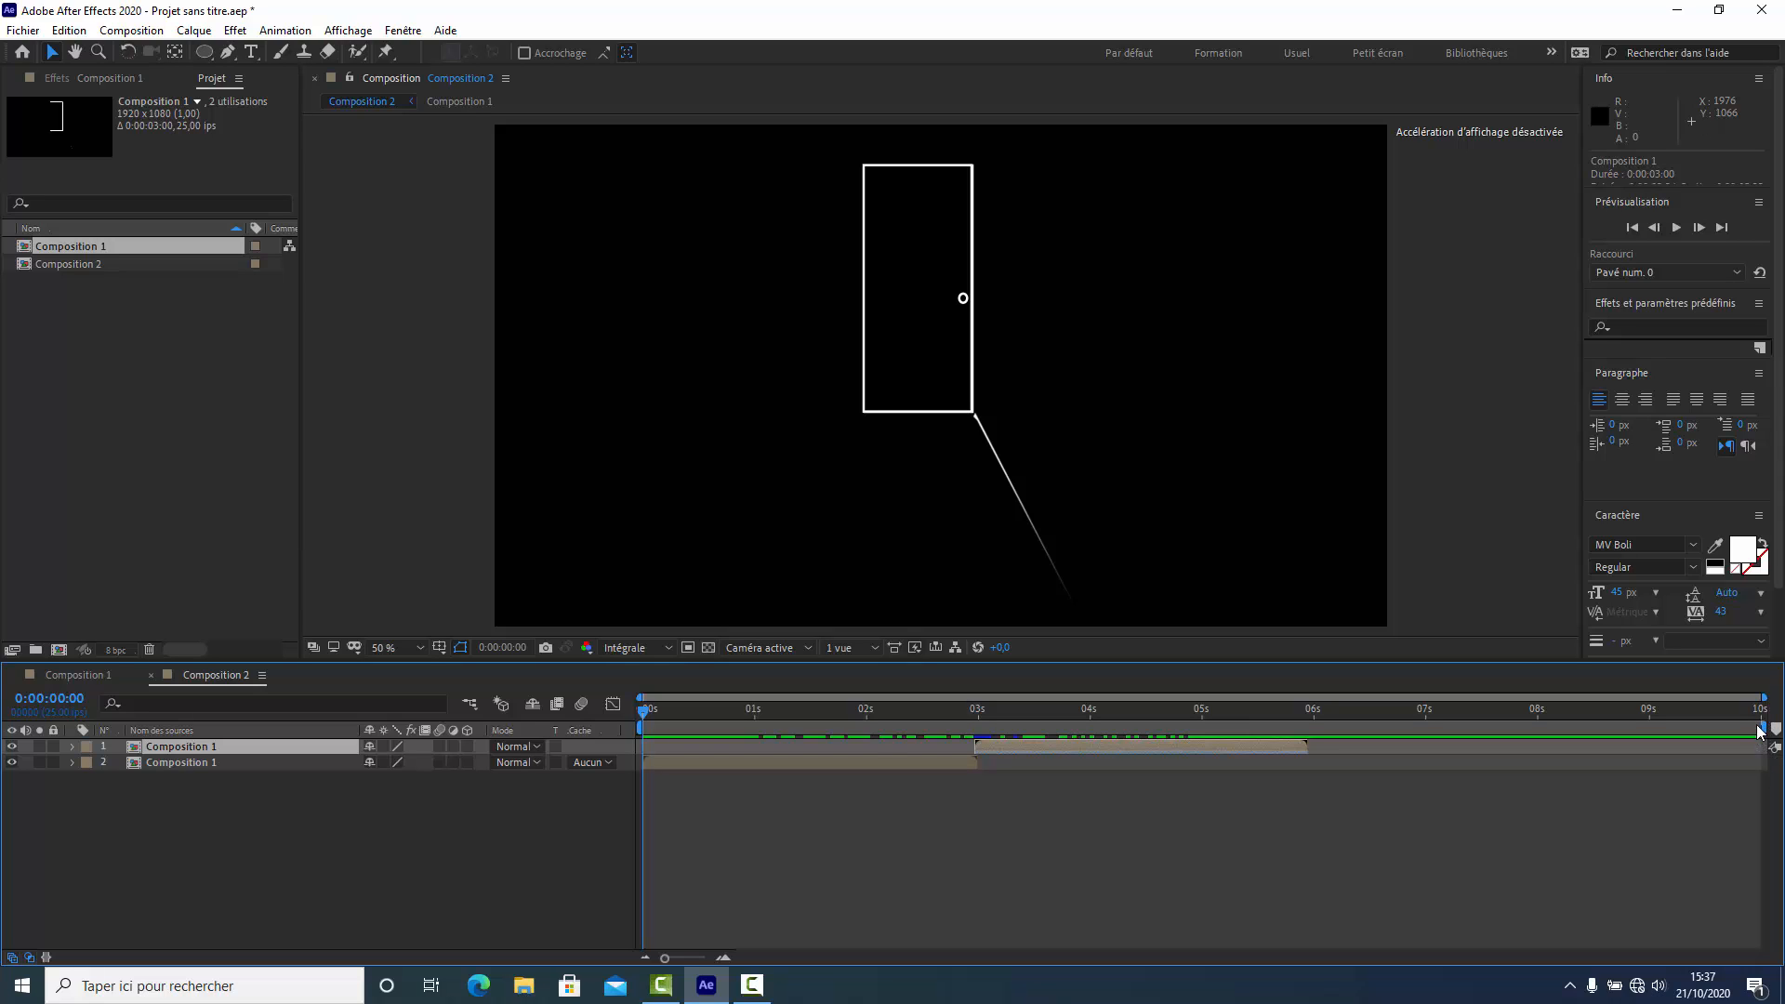
# End the work area at 0:00:06:02, trim Composition 2 to it and scrub through the animation.
pyautogui.moveTo(1766, 724); pyautogui.dragTo(1331, 750)
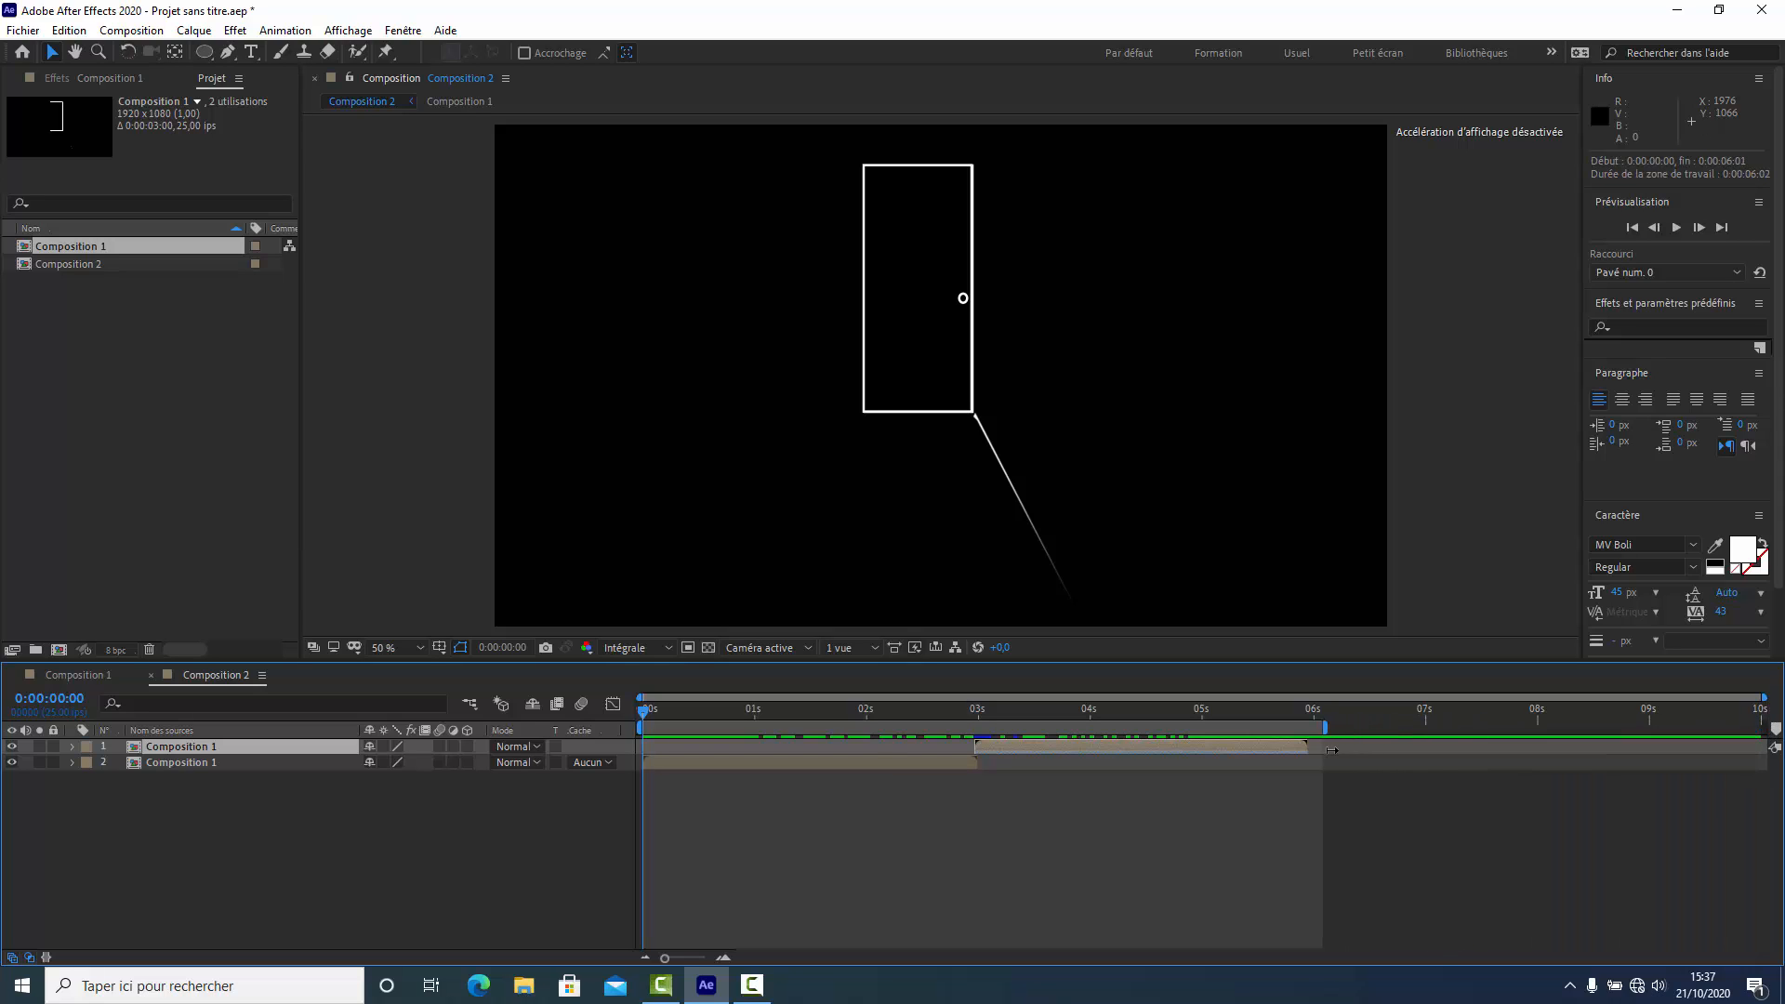
pyautogui.rightClick(1231, 726)
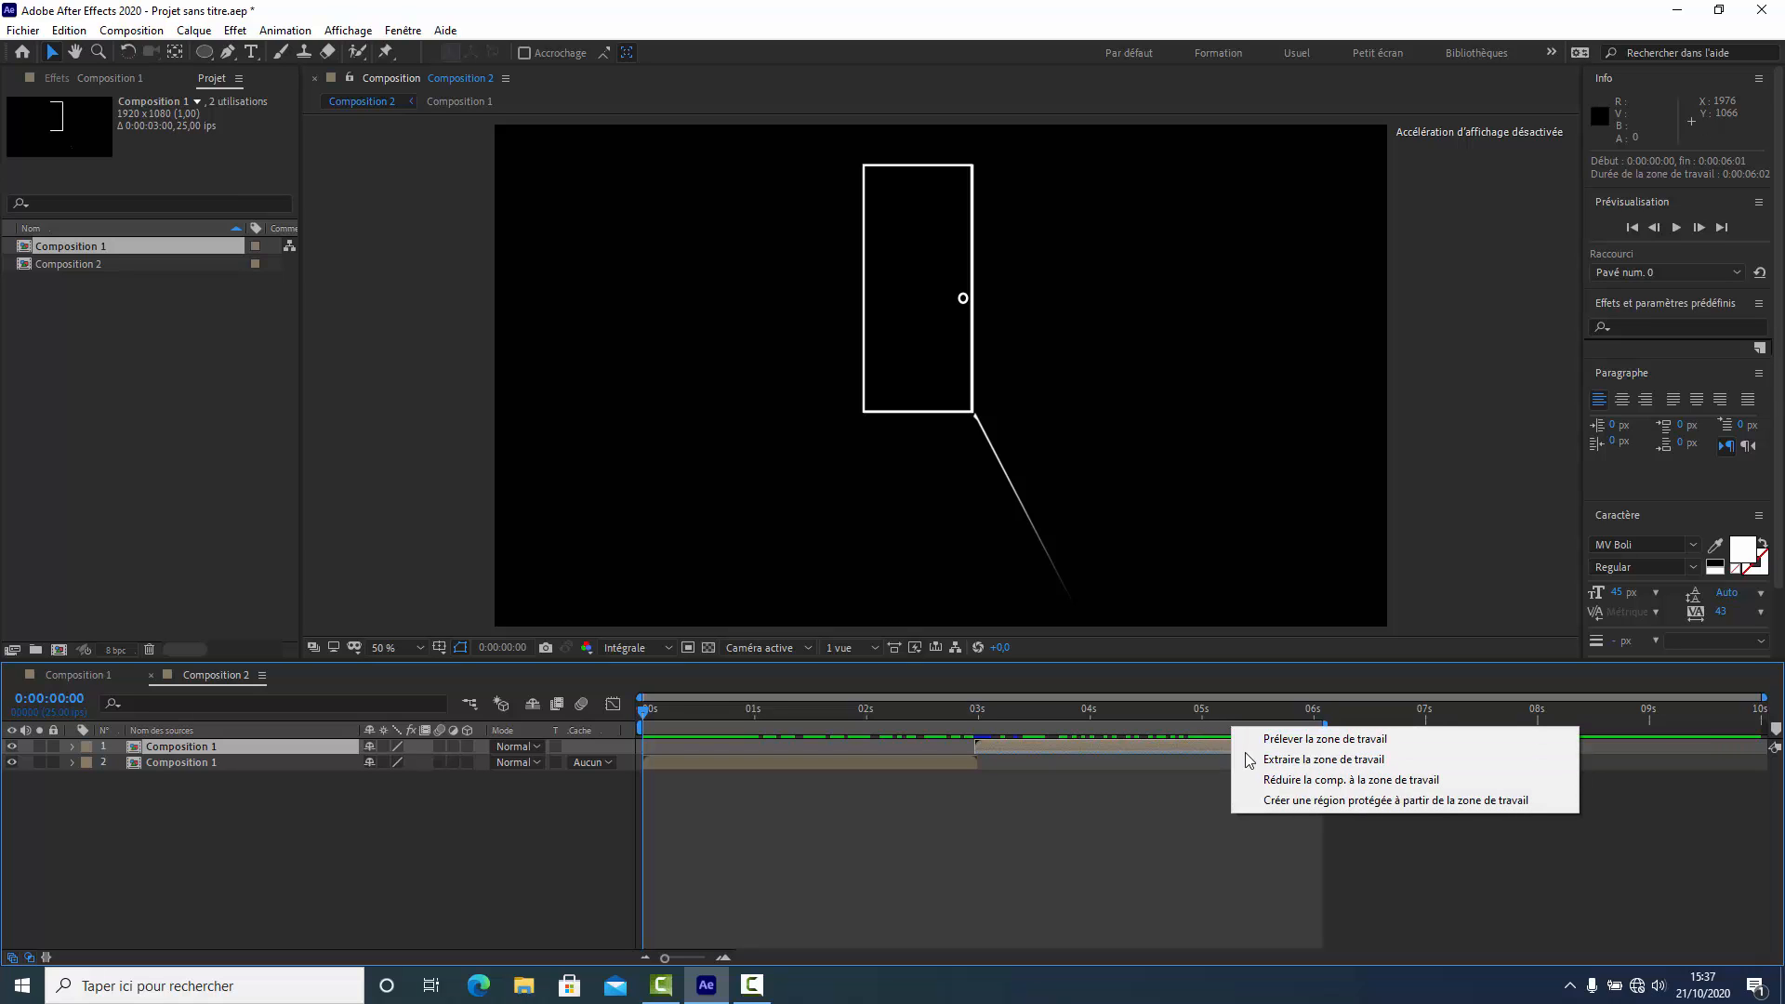
pyautogui.click(1299, 783)
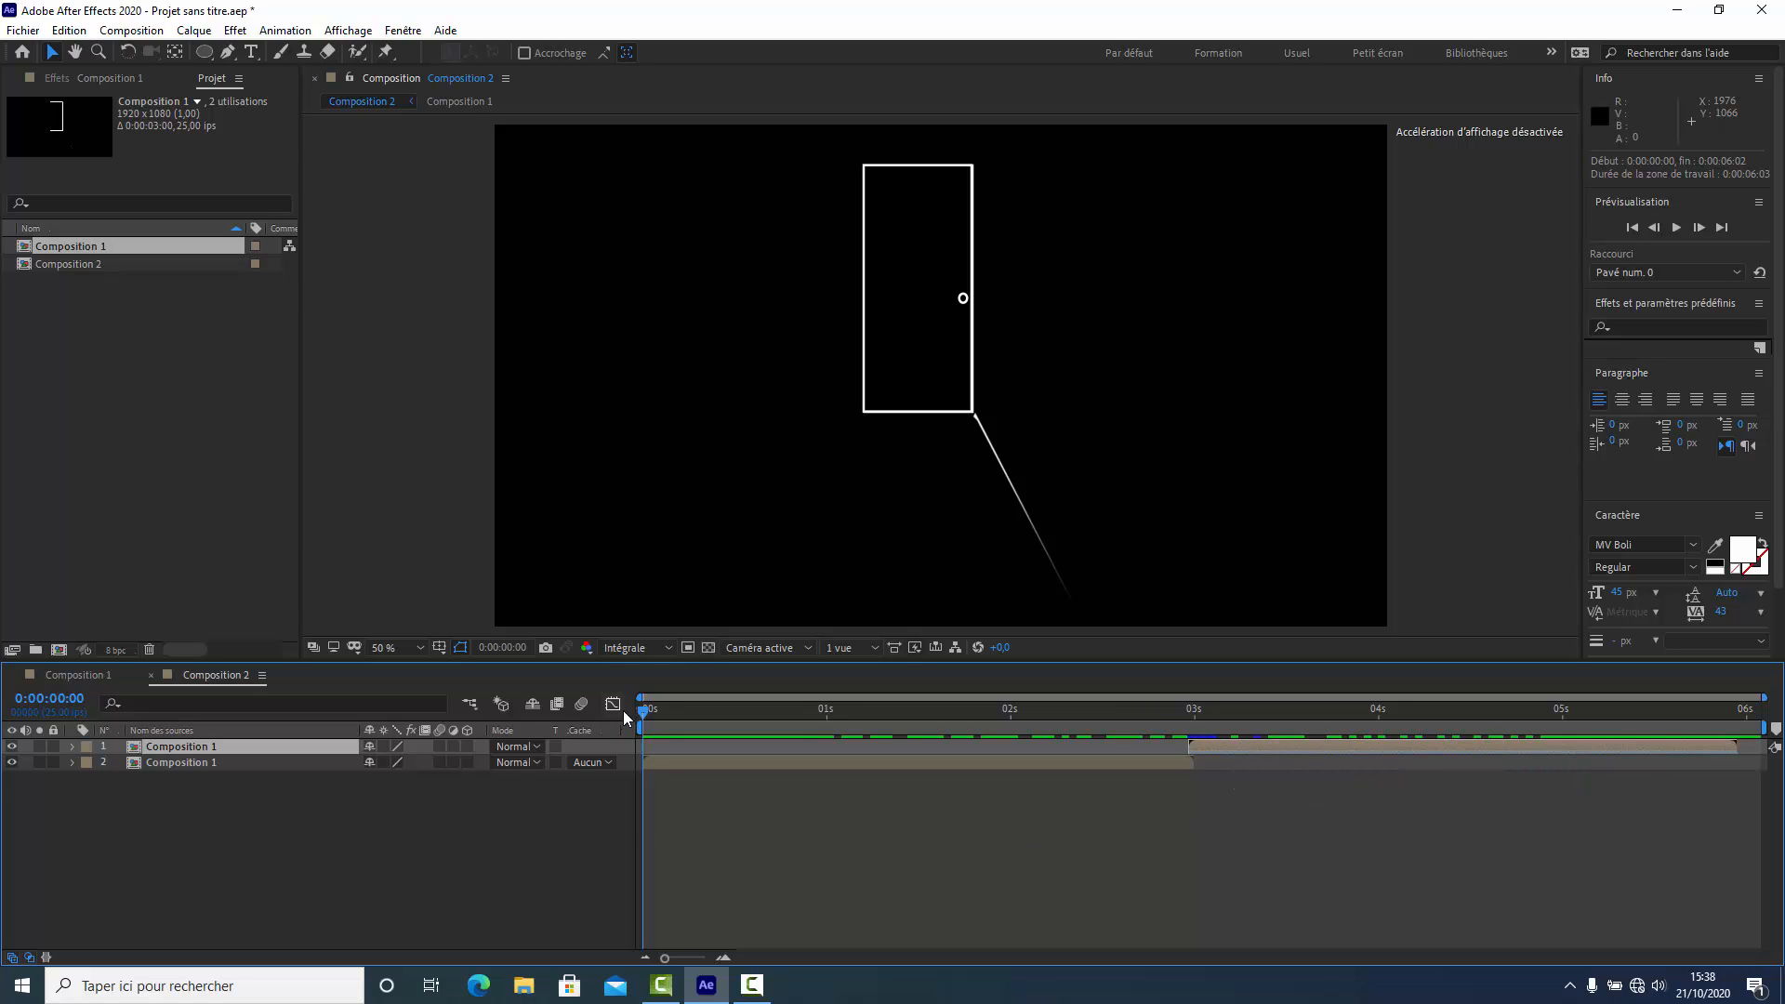
pyautogui.moveTo(646, 711)
pyautogui.mouseDown()
pyautogui.moveTo(1305, 757)
pyautogui.moveTo(650, 744)
pyautogui.mouseUp()
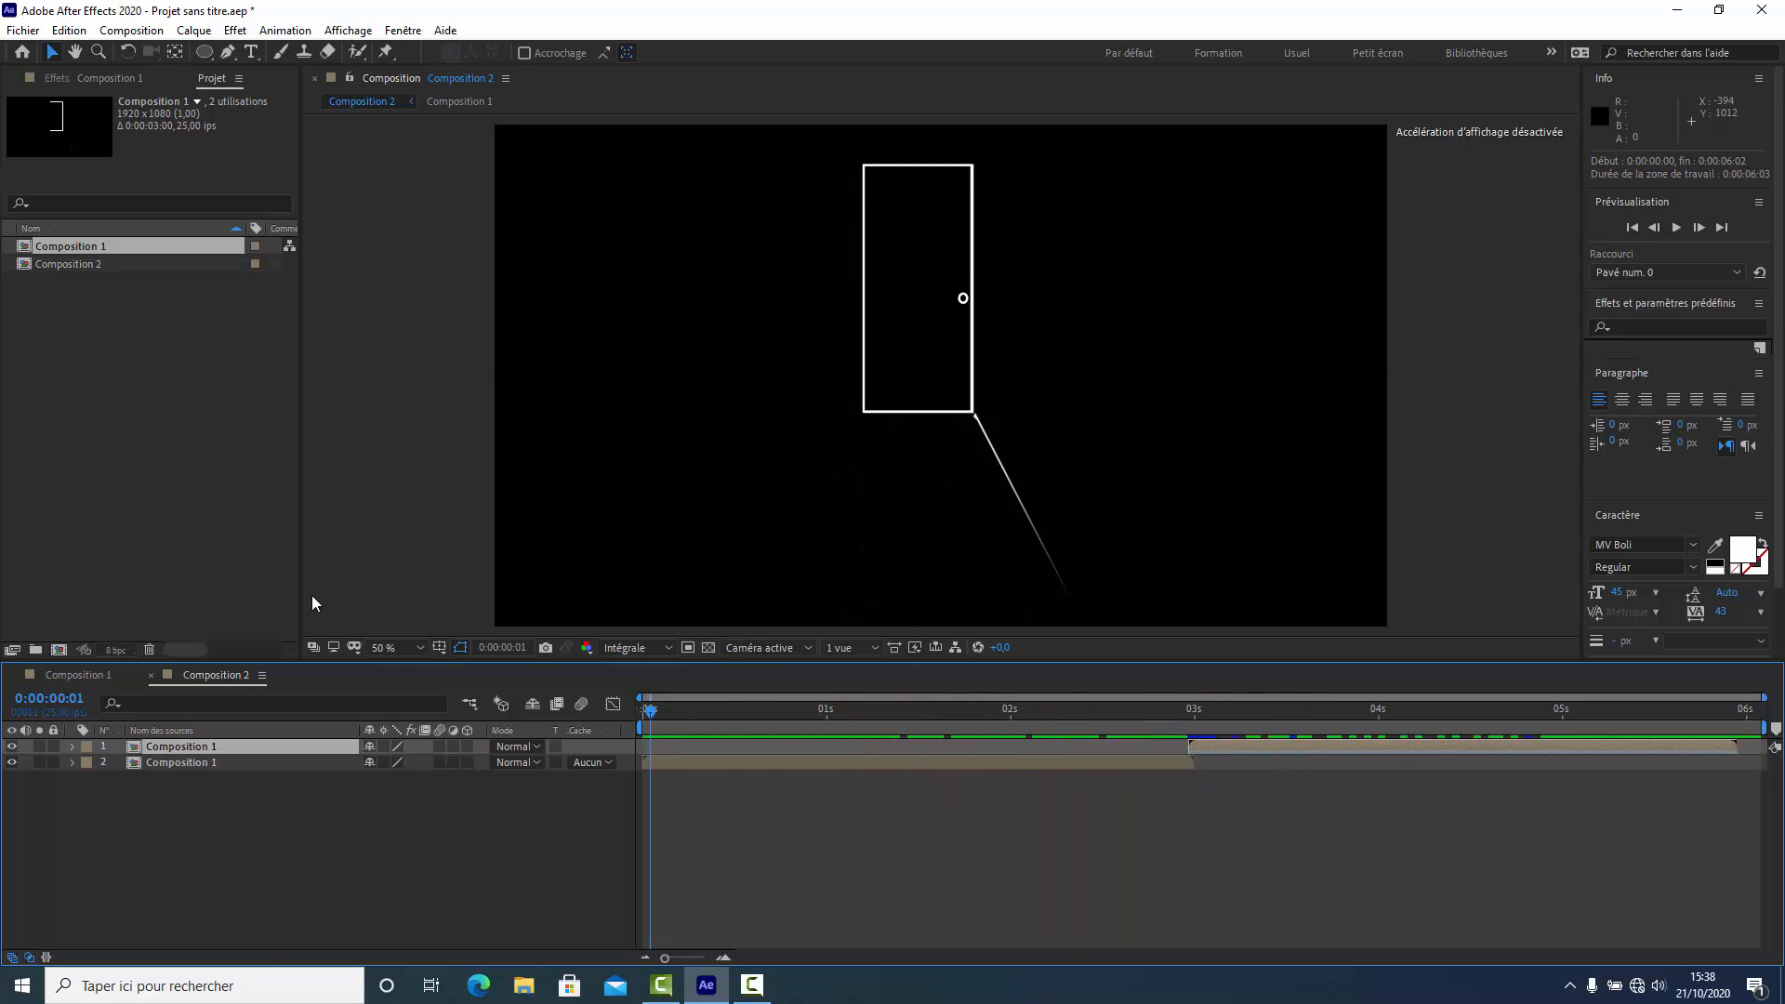